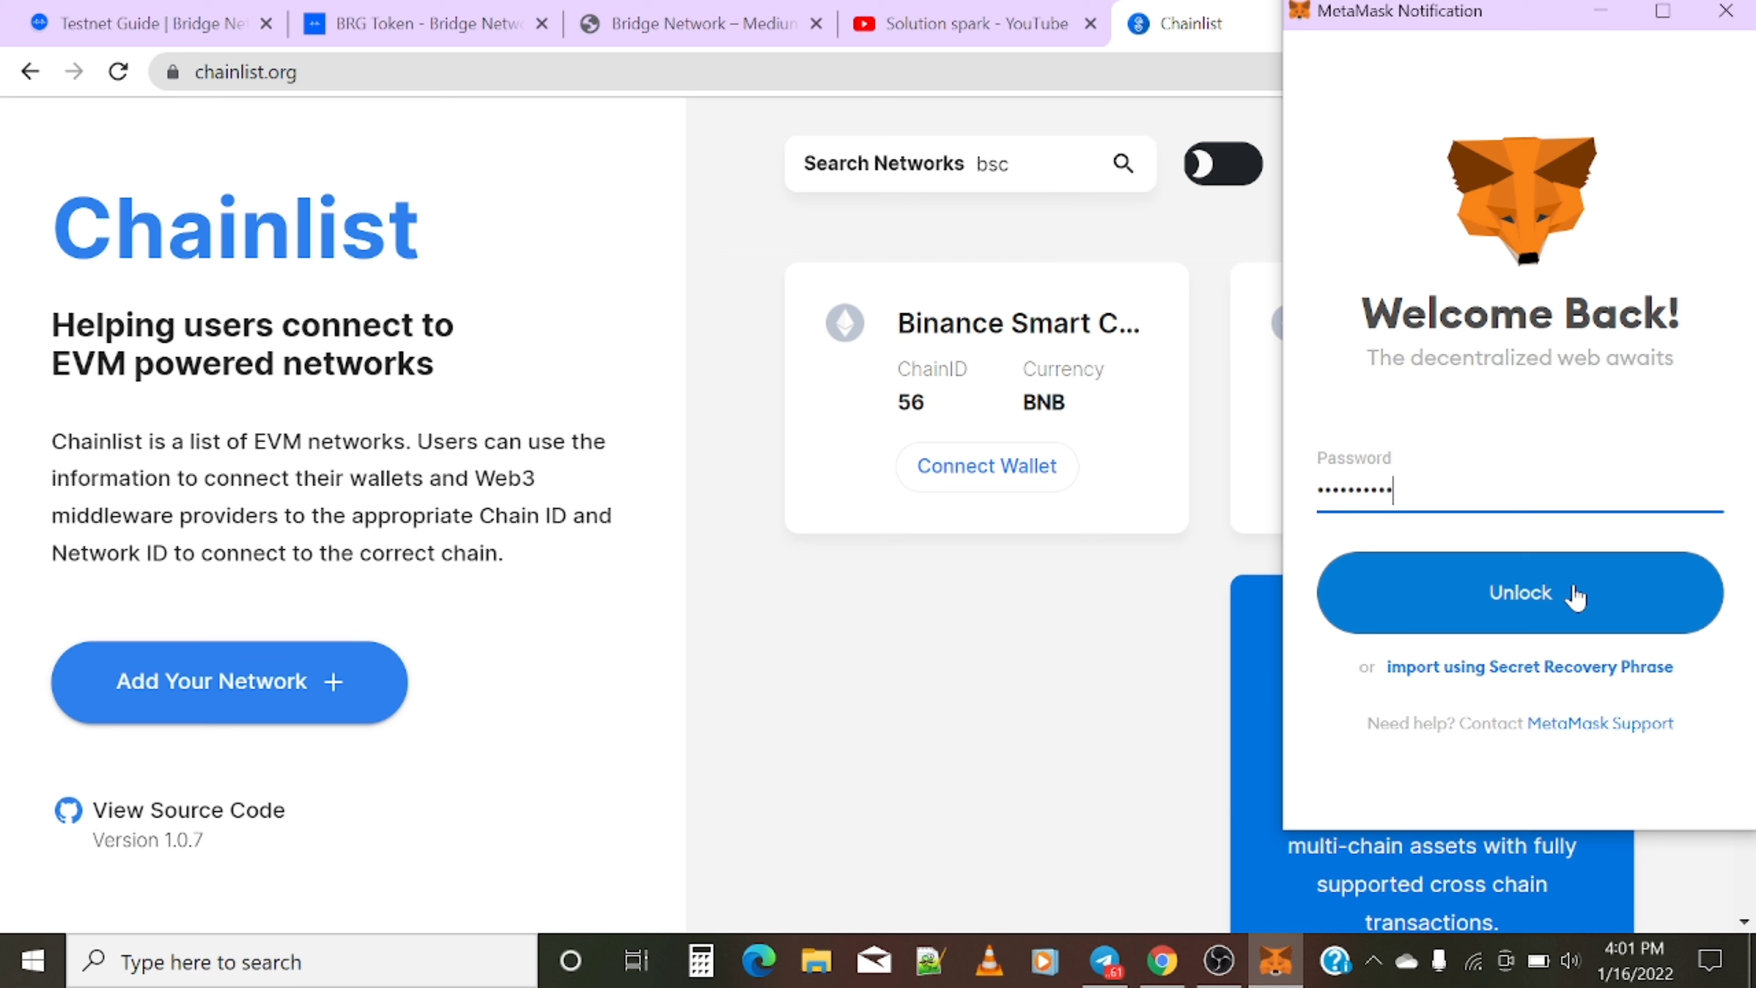
- Unlock MetaMask, connect Account 1 to Chainlist, and switch the wallet to Binance Smart Chain
{"action": "left_click", "coordinate": [1576, 597]}
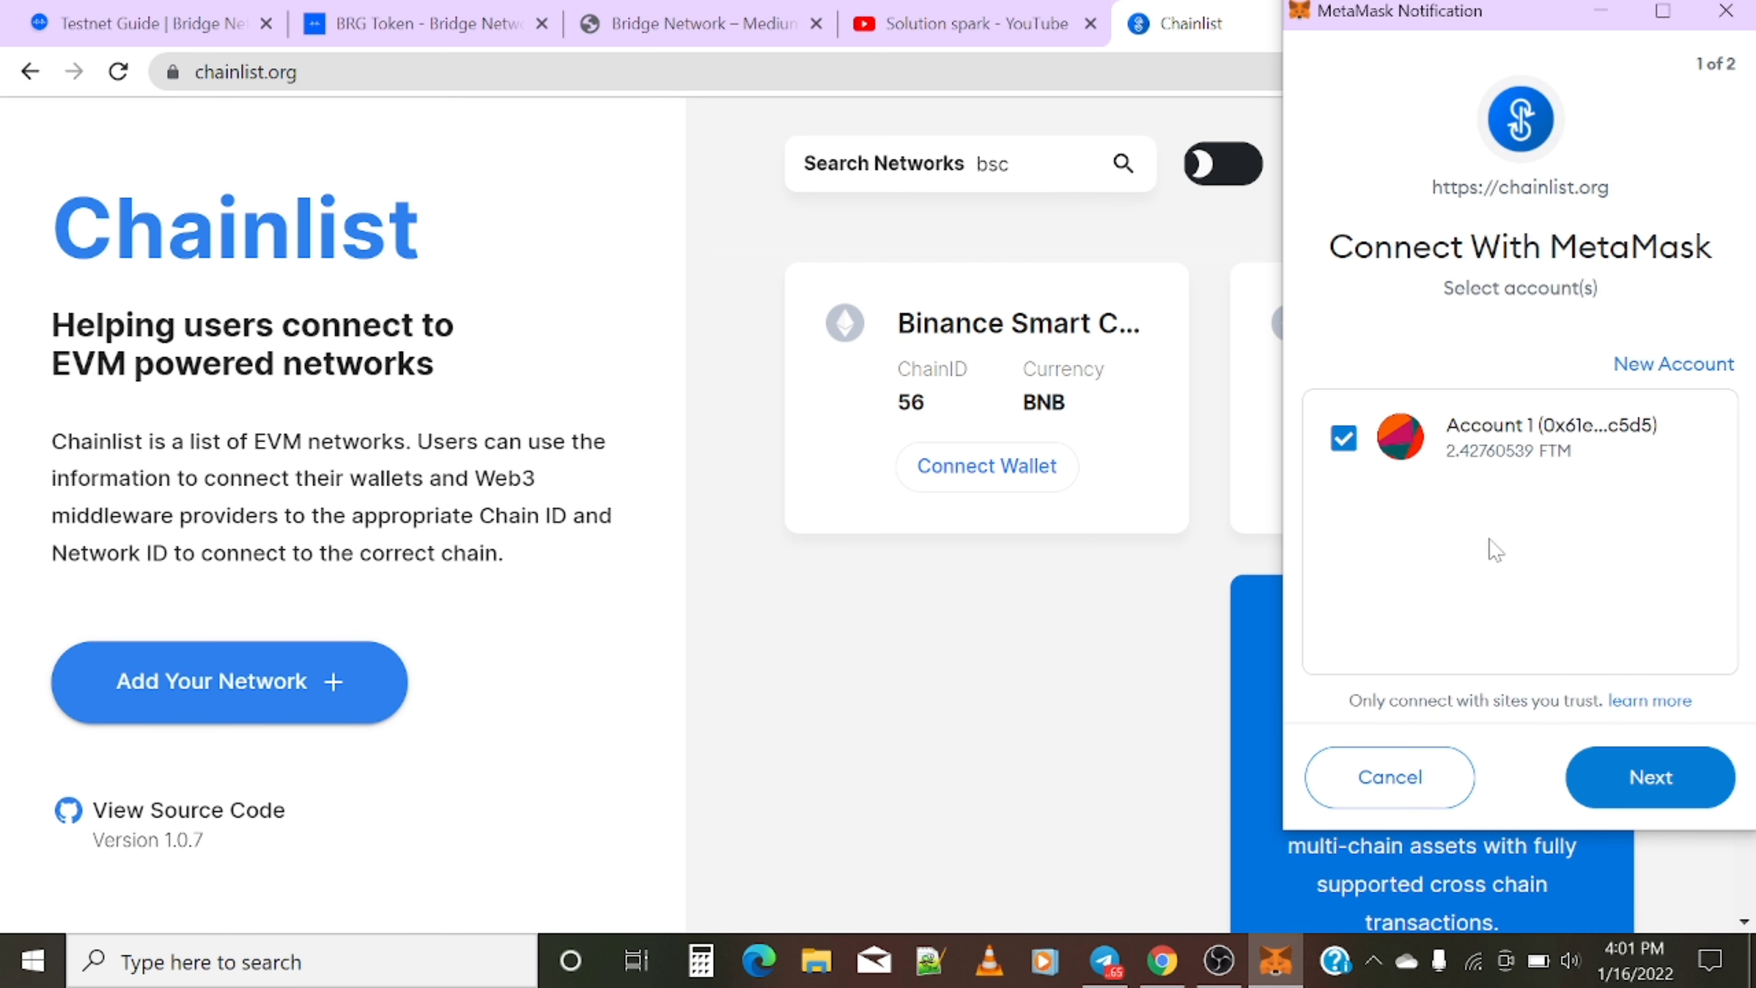
{"action": "left_click", "coordinate": [1639, 776]}
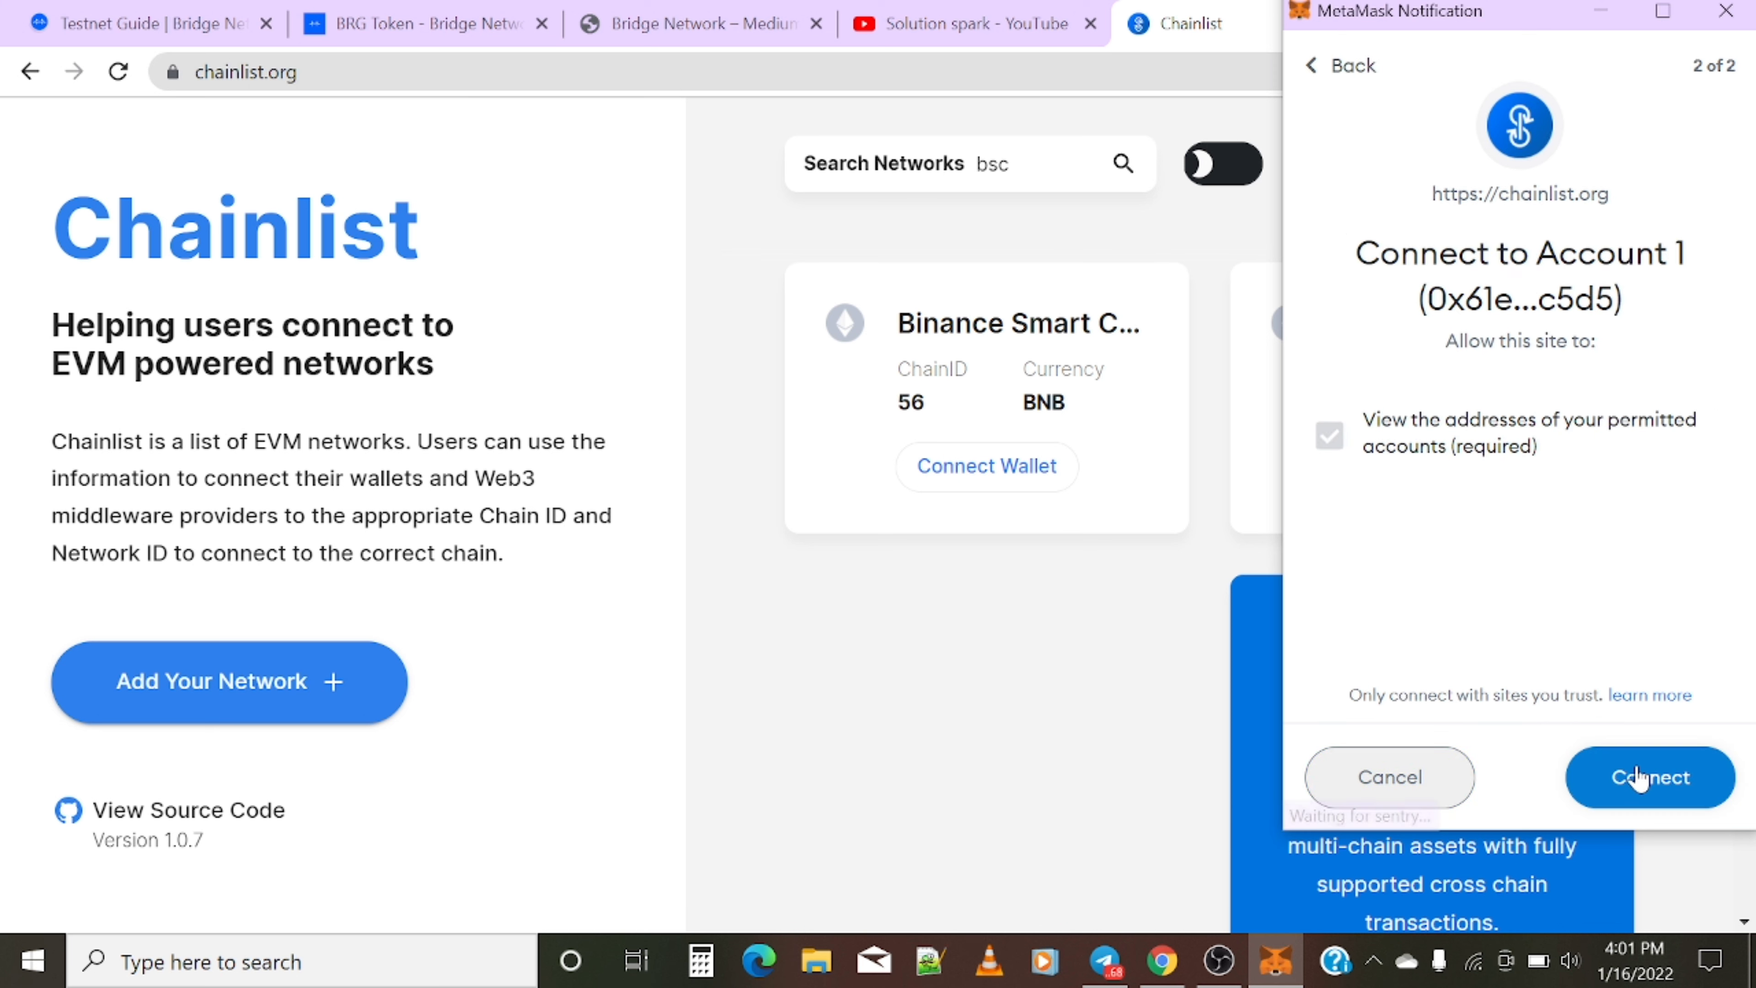
{"action": "left_click", "coordinate": [1644, 776]}
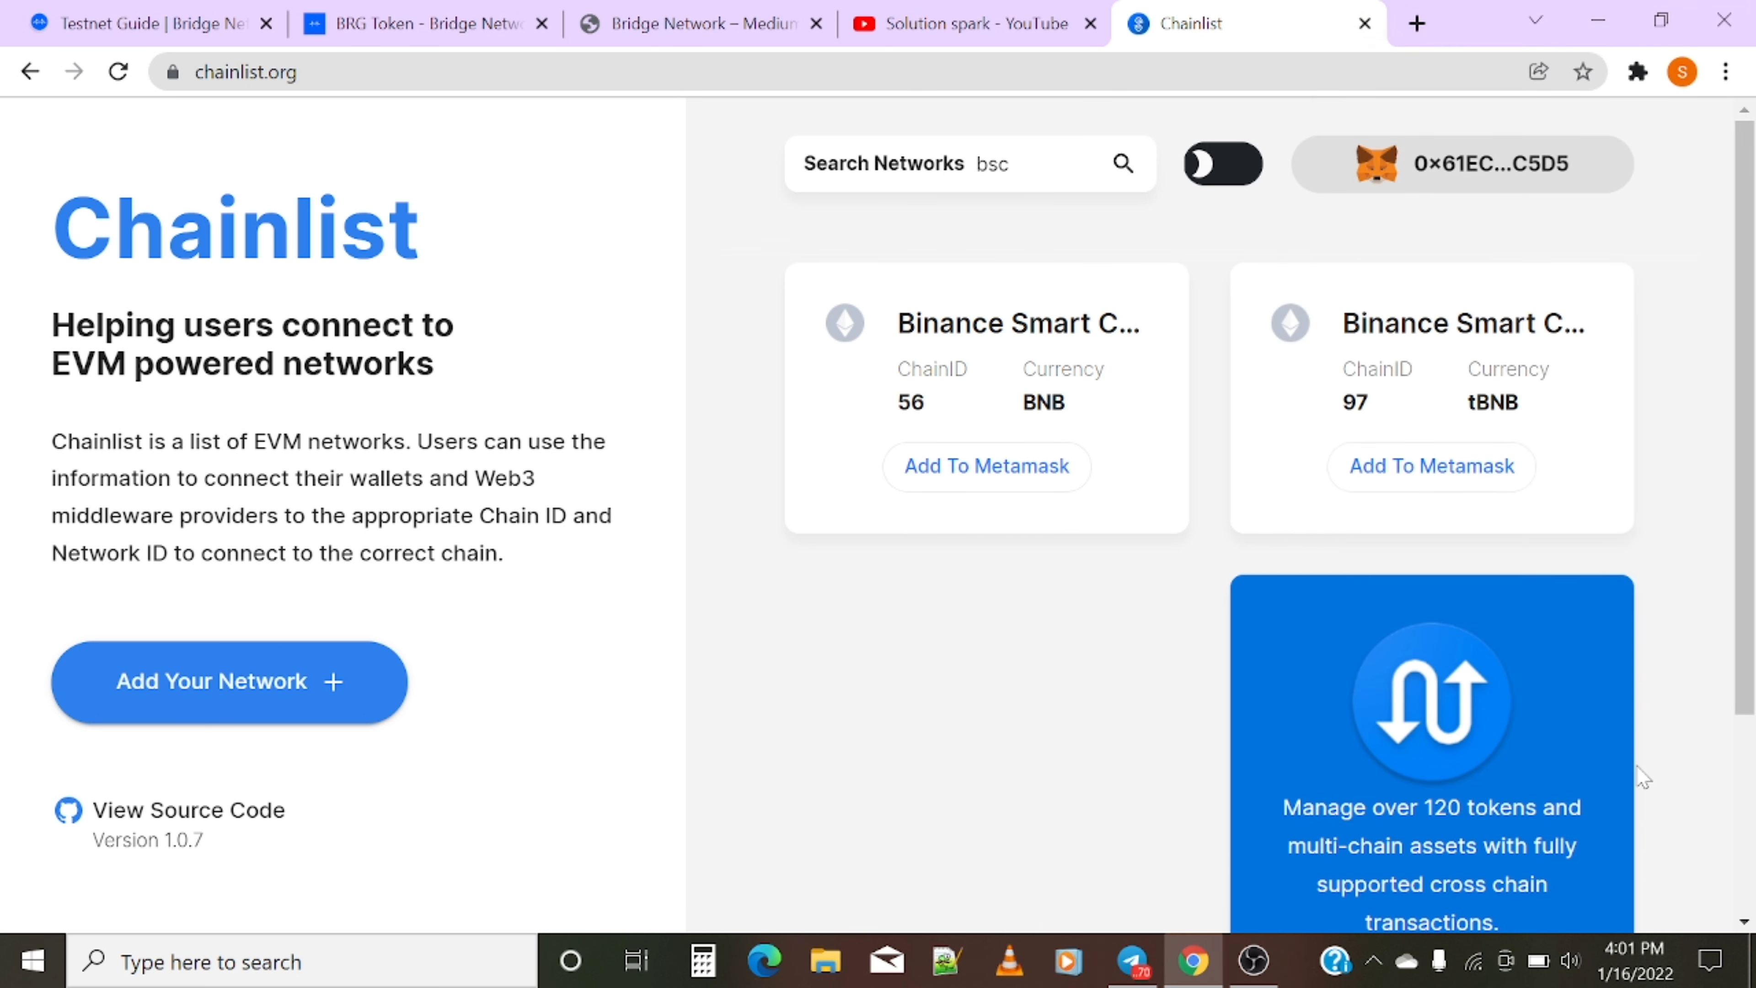
{"action": "left_click", "coordinate": [1638, 71]}
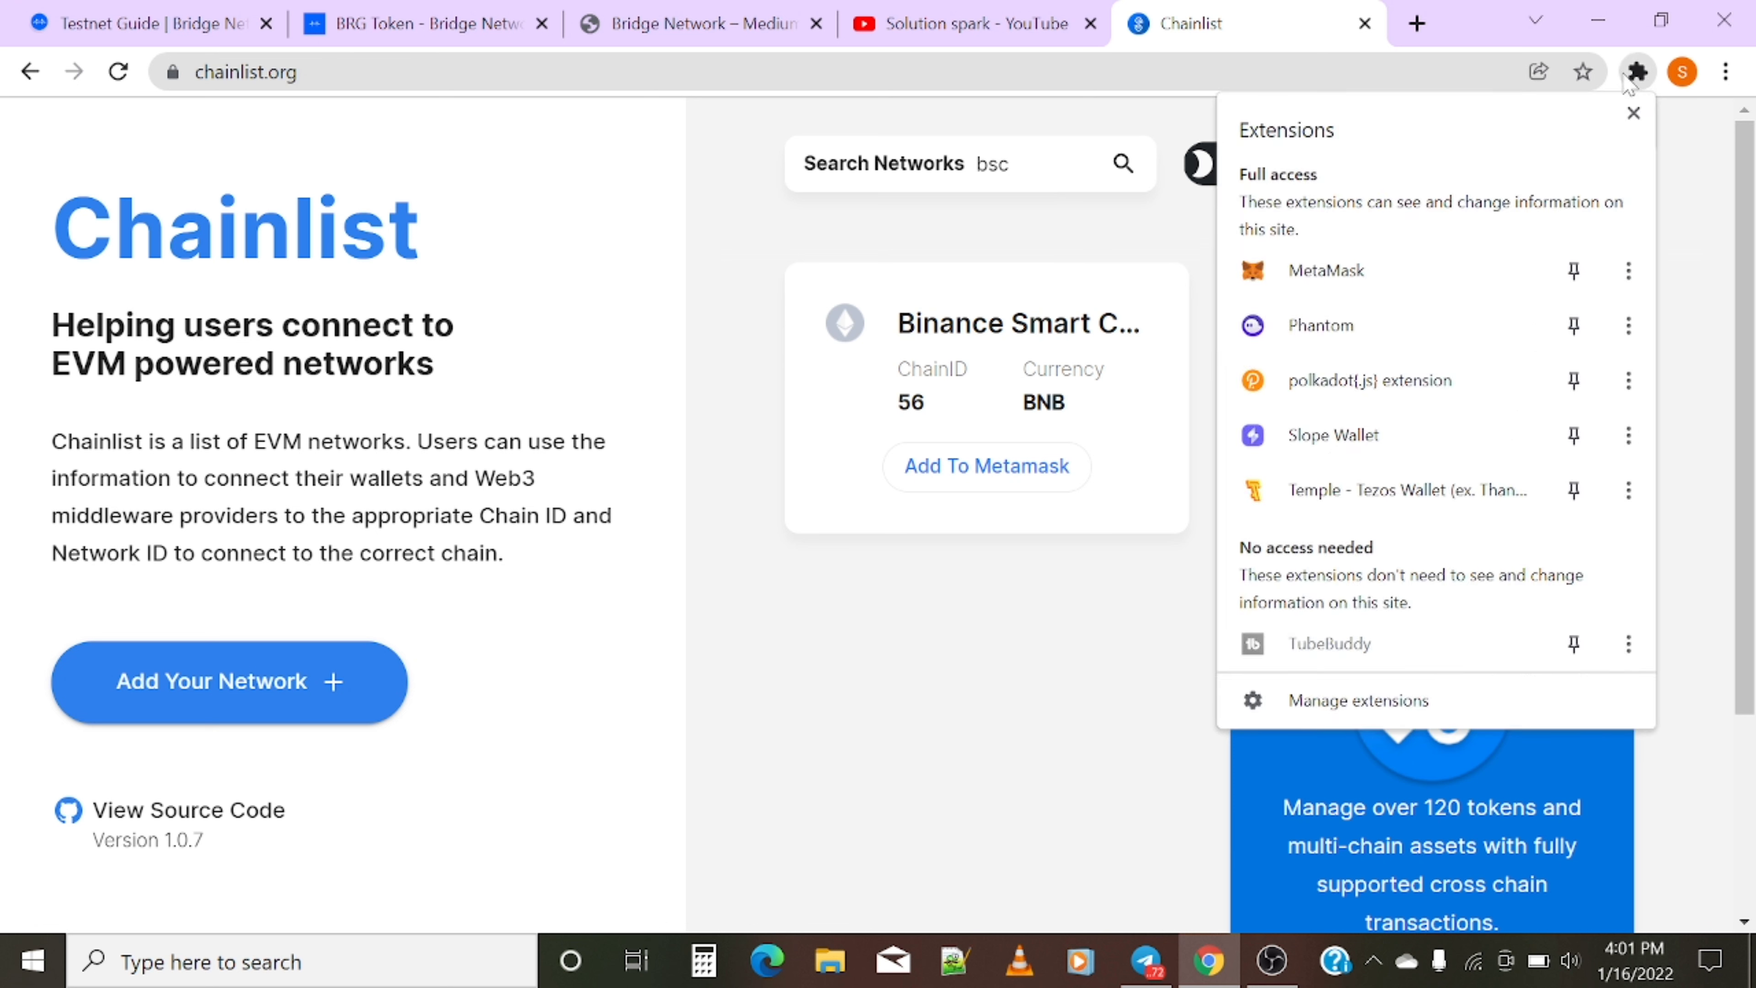
{"action": "left_click", "coordinate": [1386, 278]}
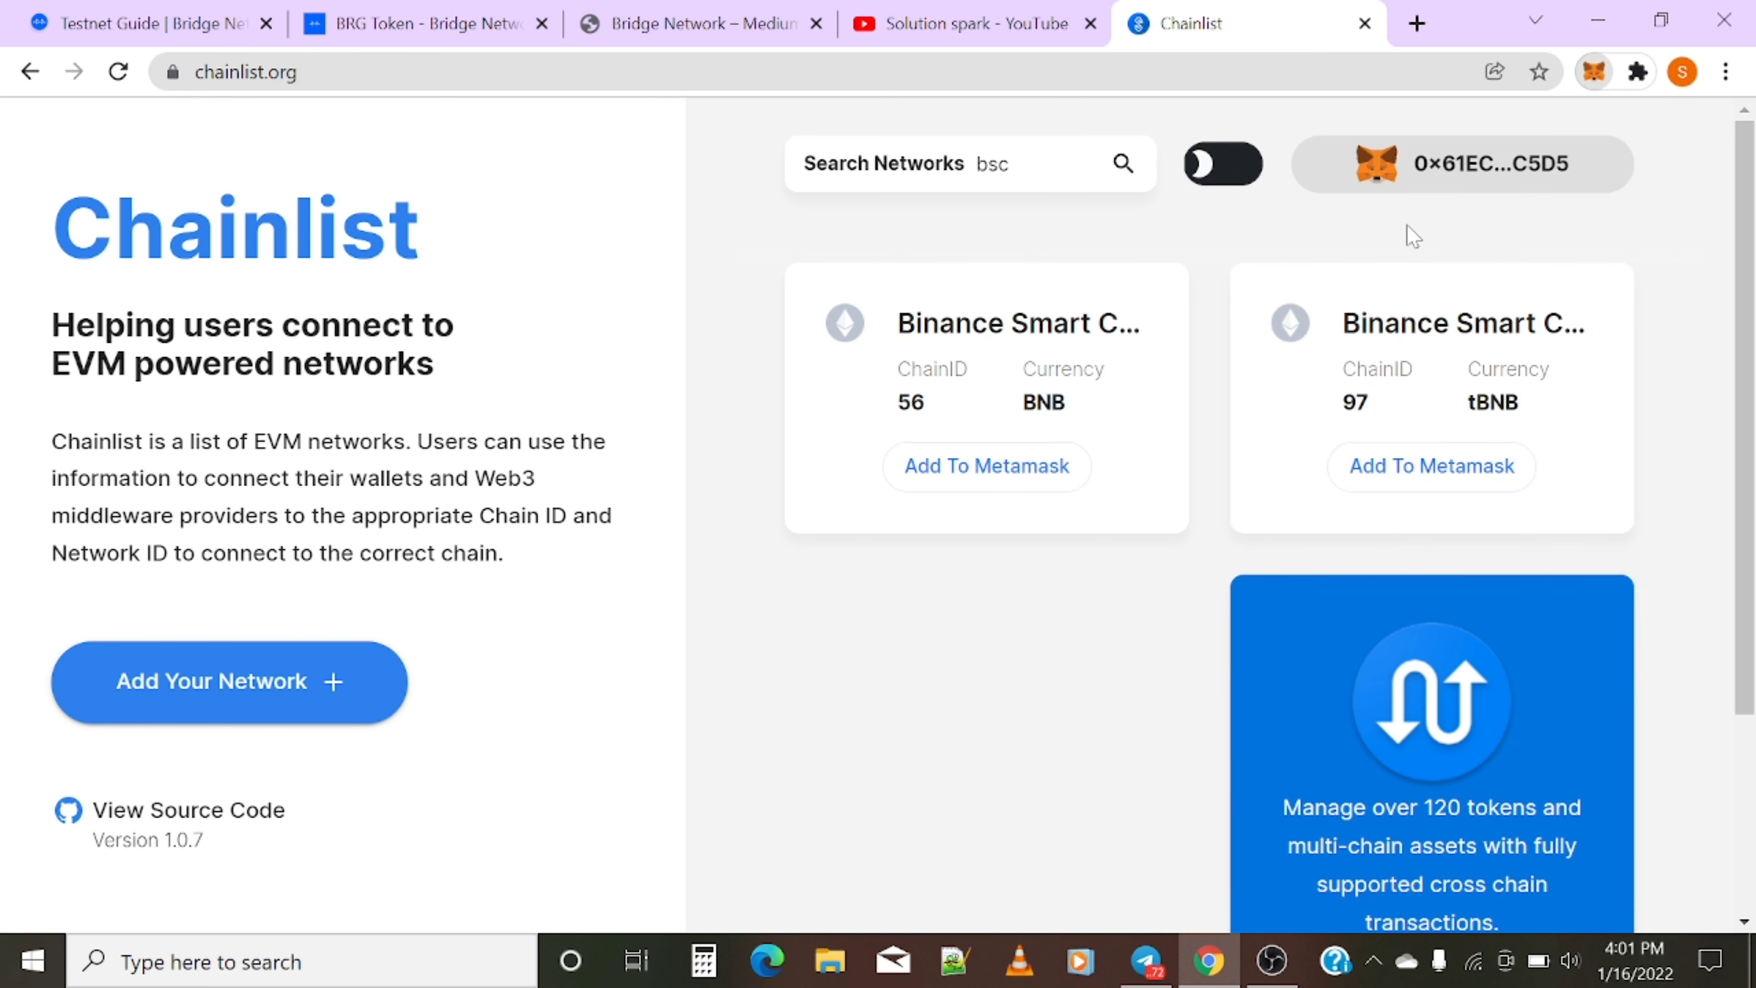
{"action": "left_click", "coordinate": [1415, 144]}
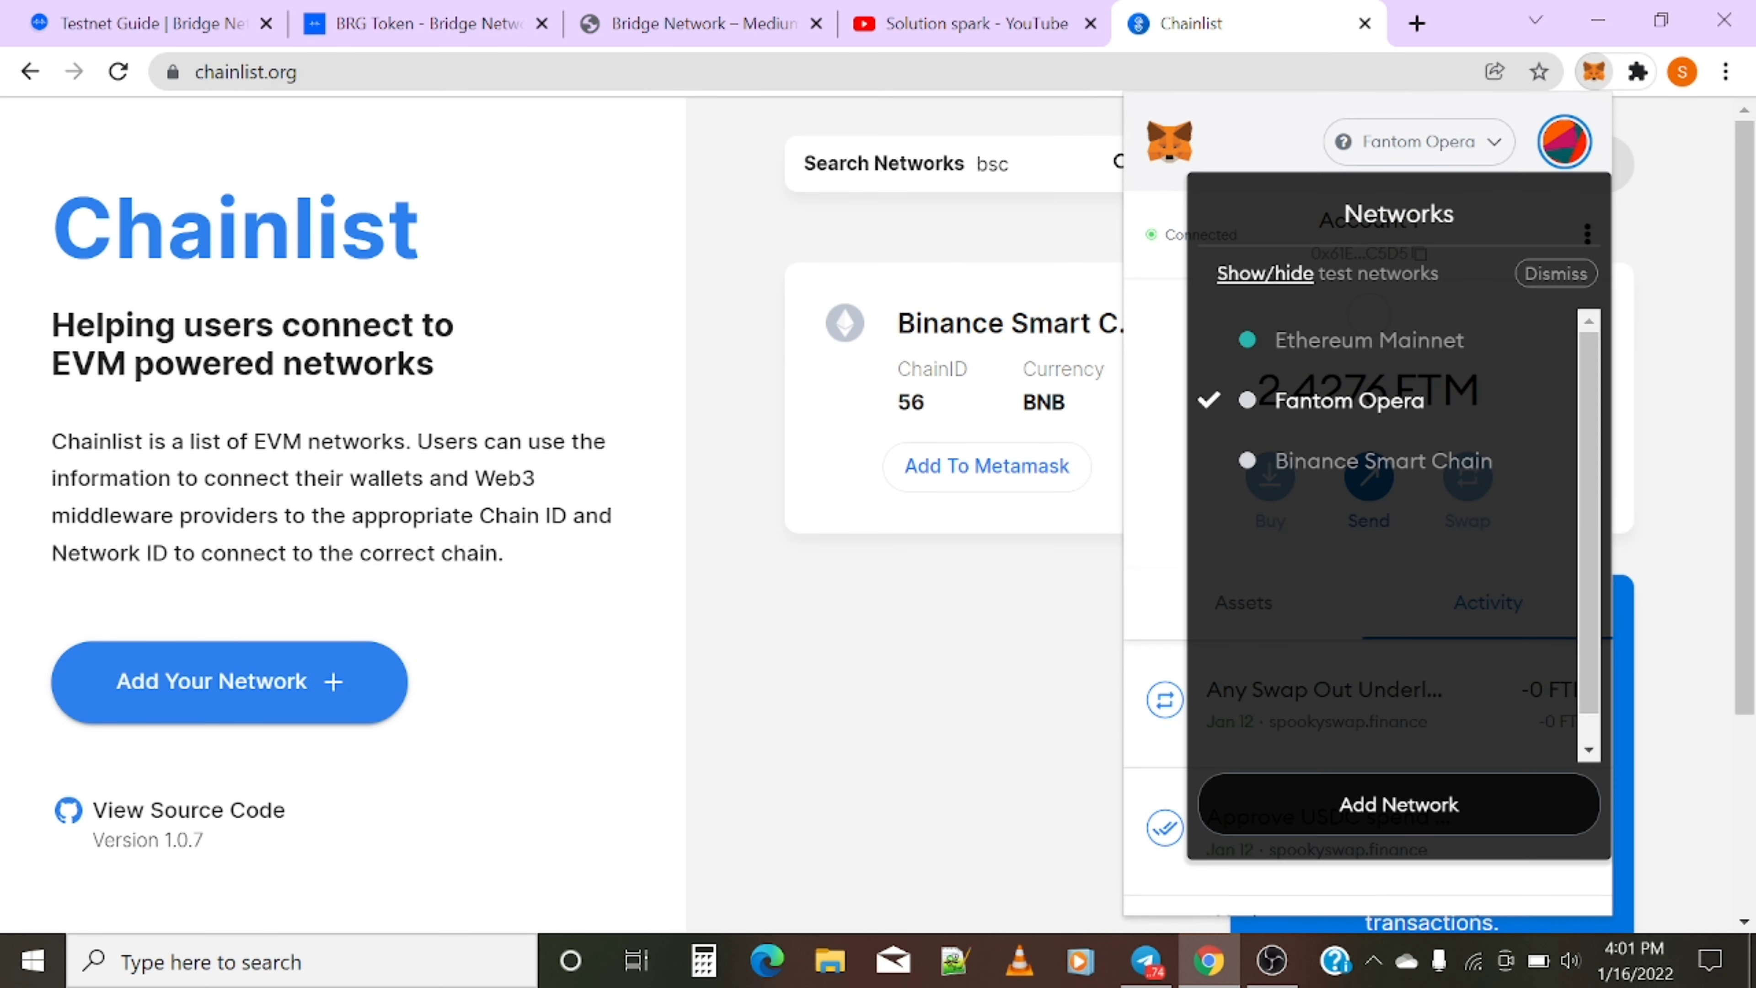
{"action": "left_click", "coordinate": [1407, 463]}
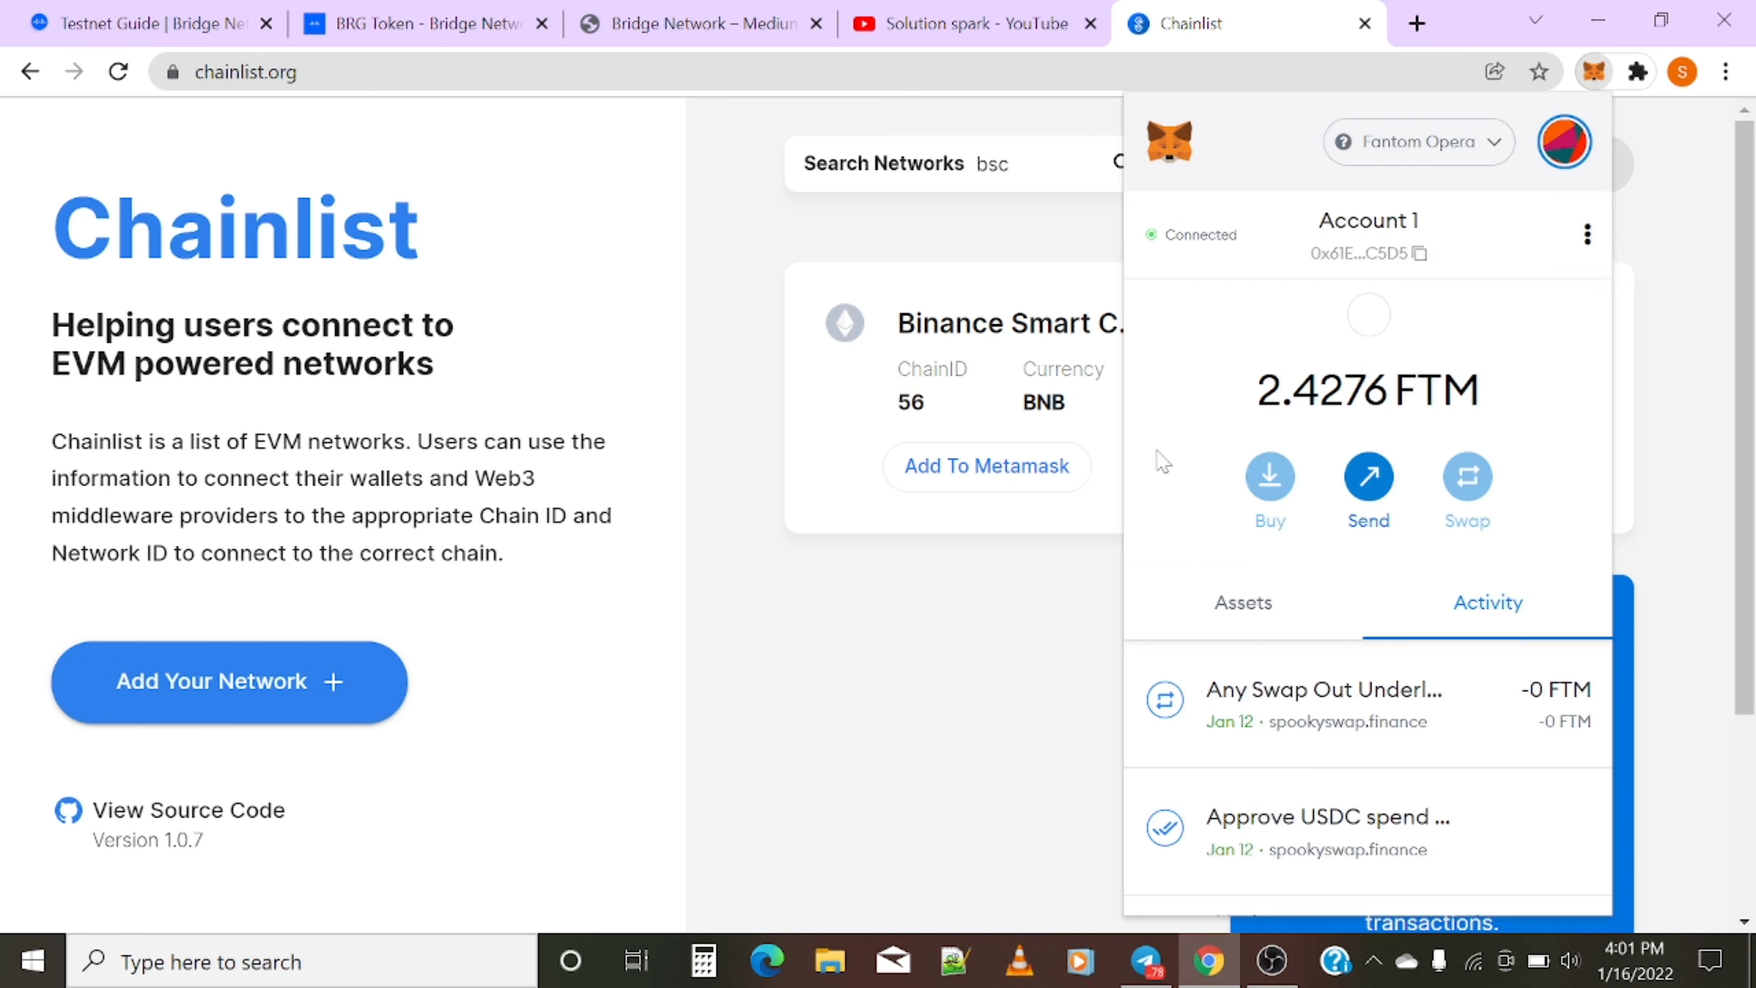
{"action": "left_click", "coordinate": [913, 647]}
- Add Binance Smart Chain Testnet (chain 97), approve and switch to it, showing 0.8893 TBNB
{"action": "left_click", "coordinate": [1476, 474]}
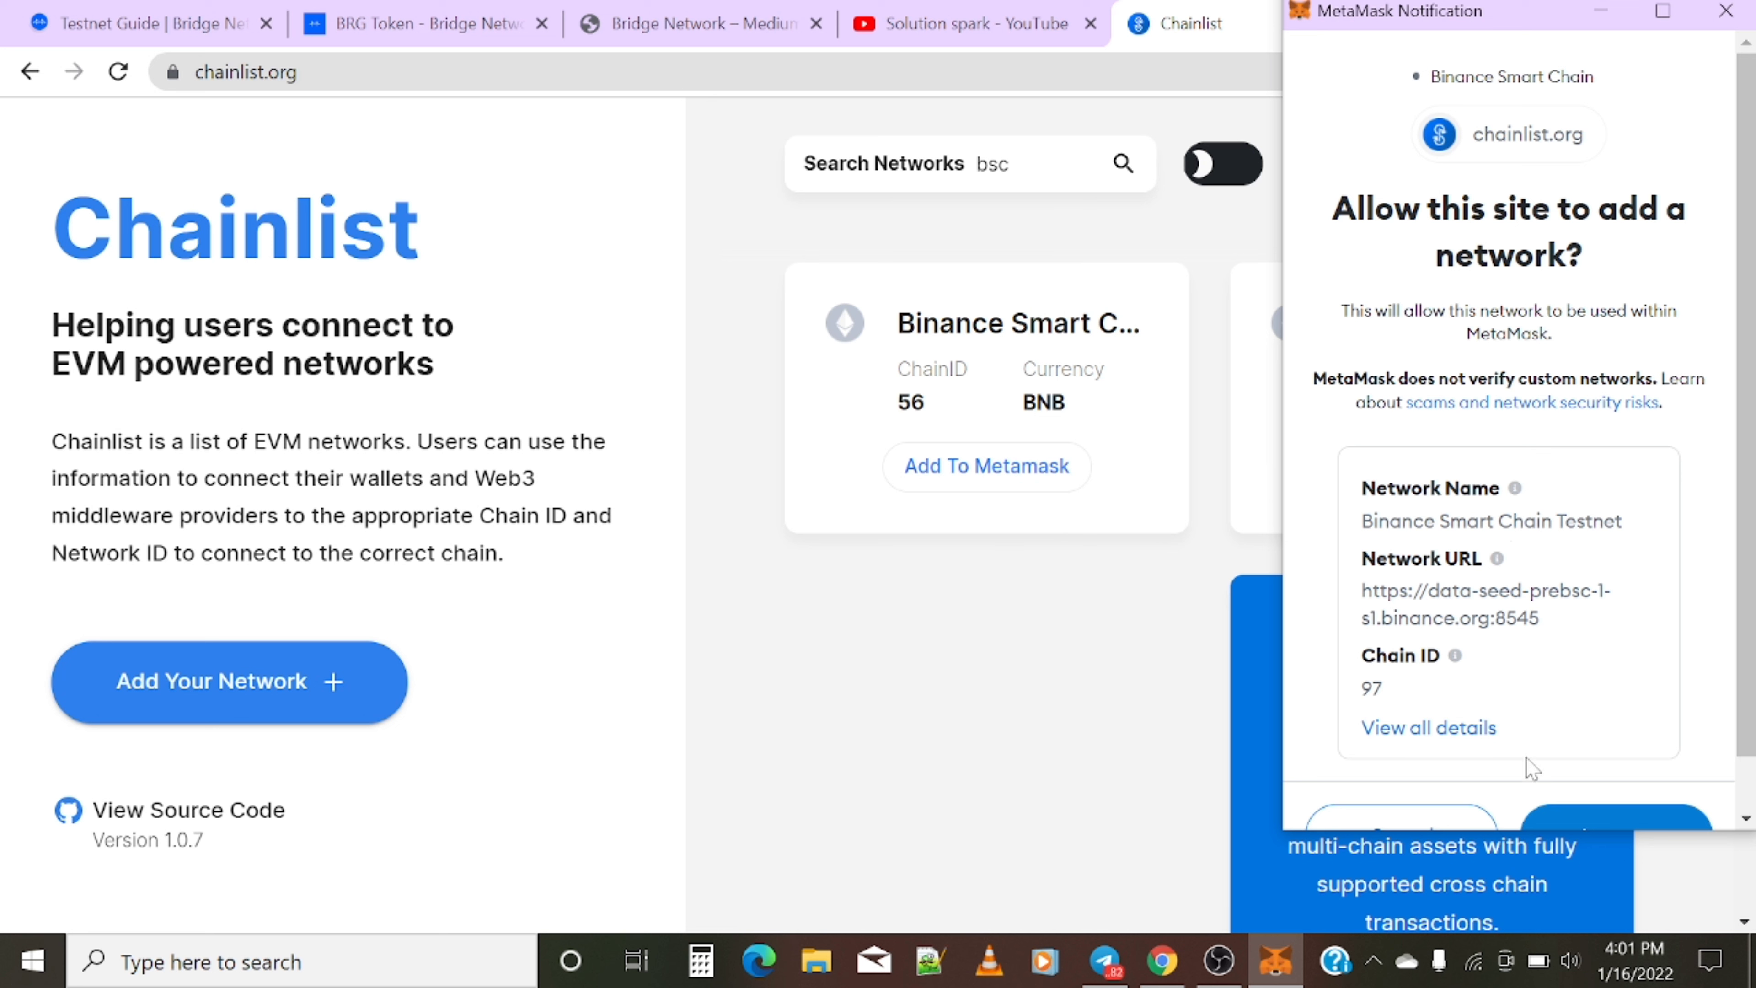
{"action": "scroll", "coordinate": [1532, 767], "scroll_direction": "down", "scroll_amount": 2}
{"action": "left_click", "coordinate": [1568, 778]}
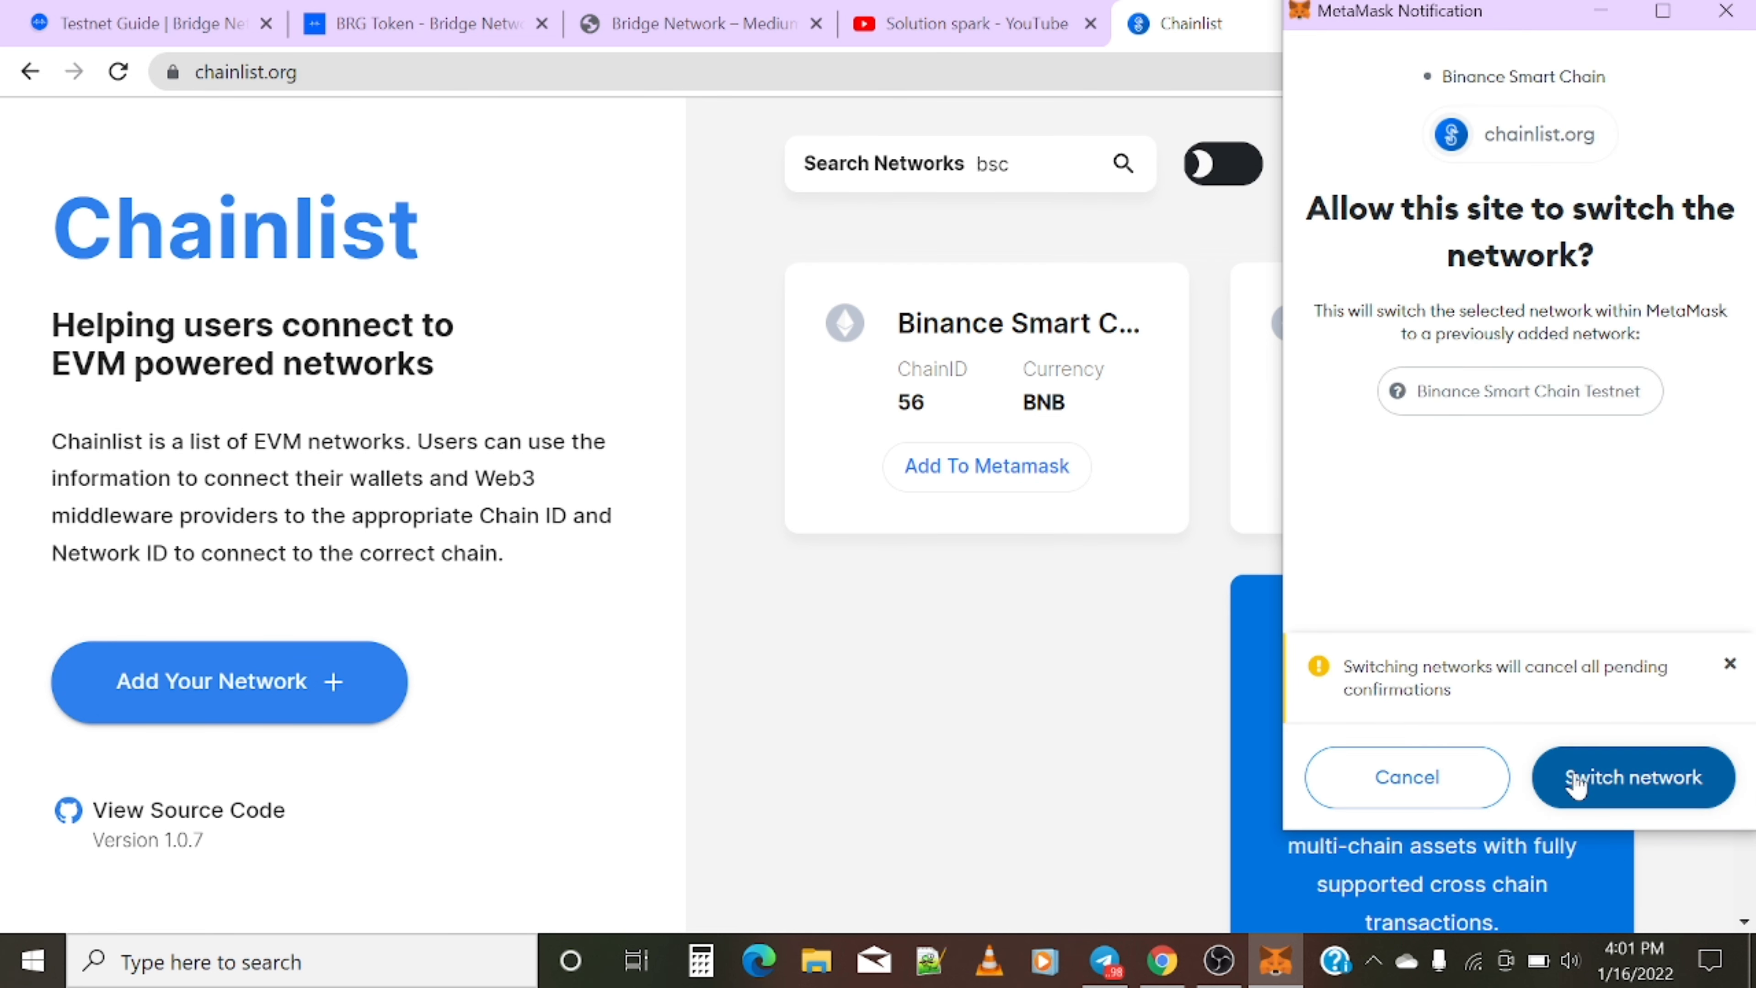
{"action": "left_click", "coordinate": [1576, 780]}
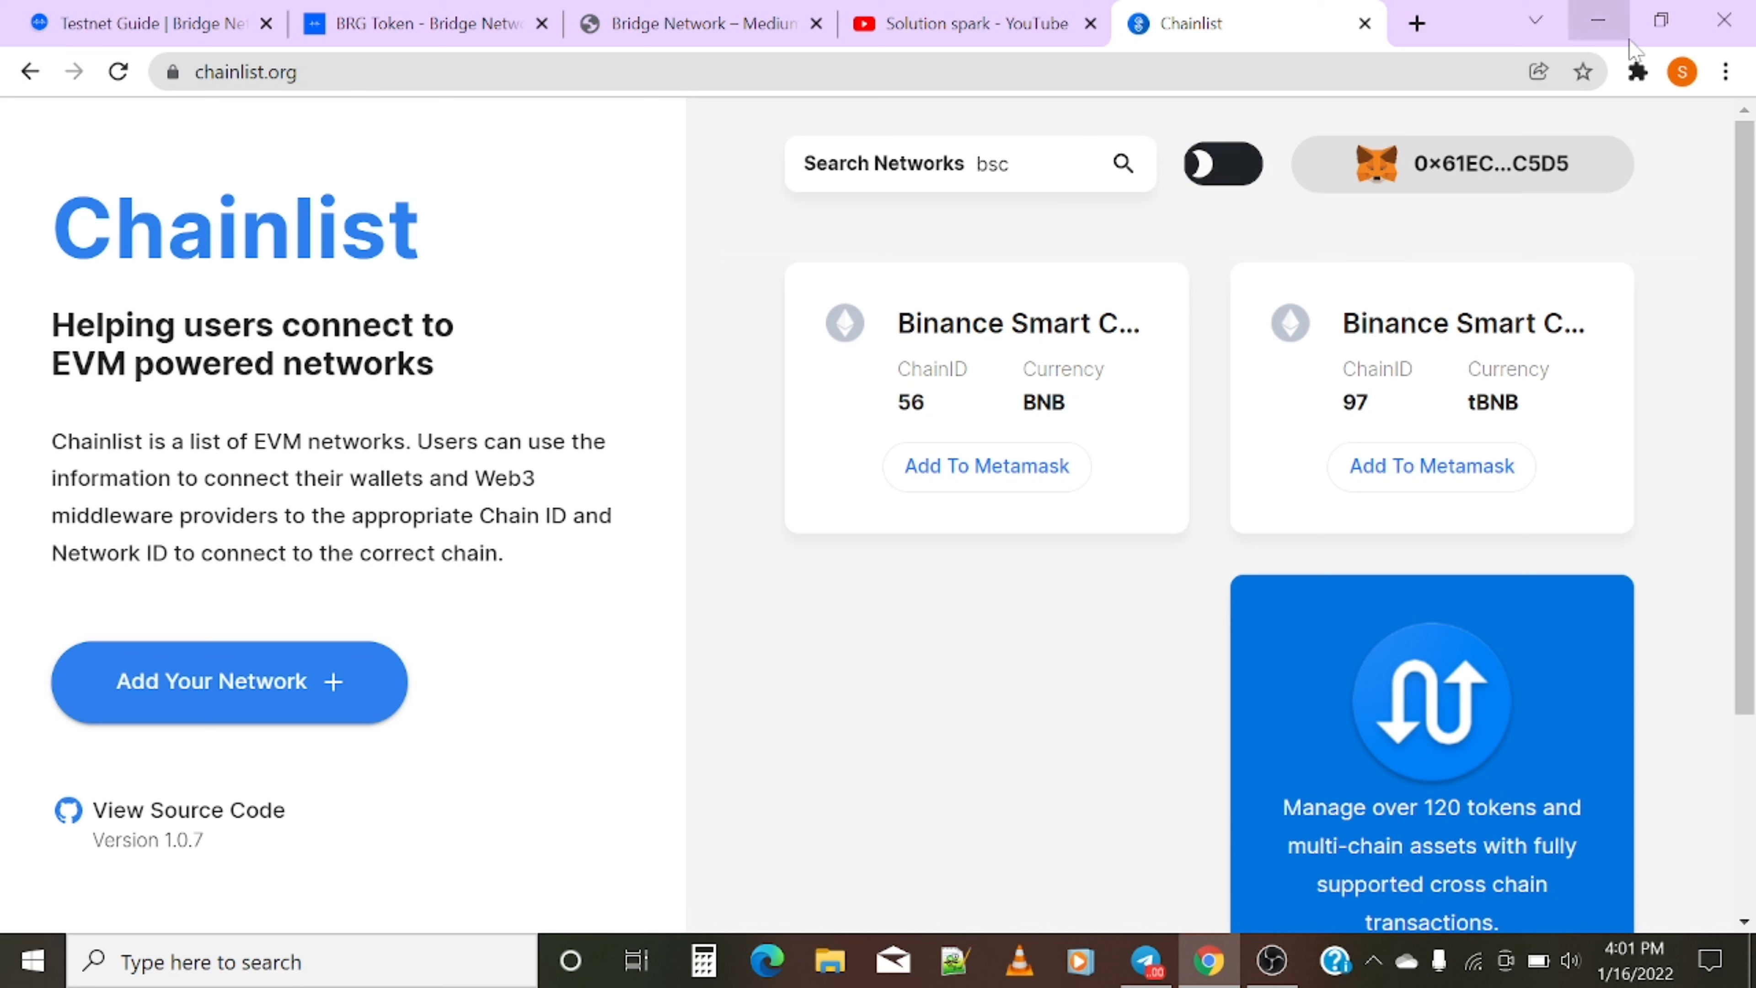
{"action": "left_click", "coordinate": [1638, 73]}
{"action": "left_click", "coordinate": [1407, 266]}
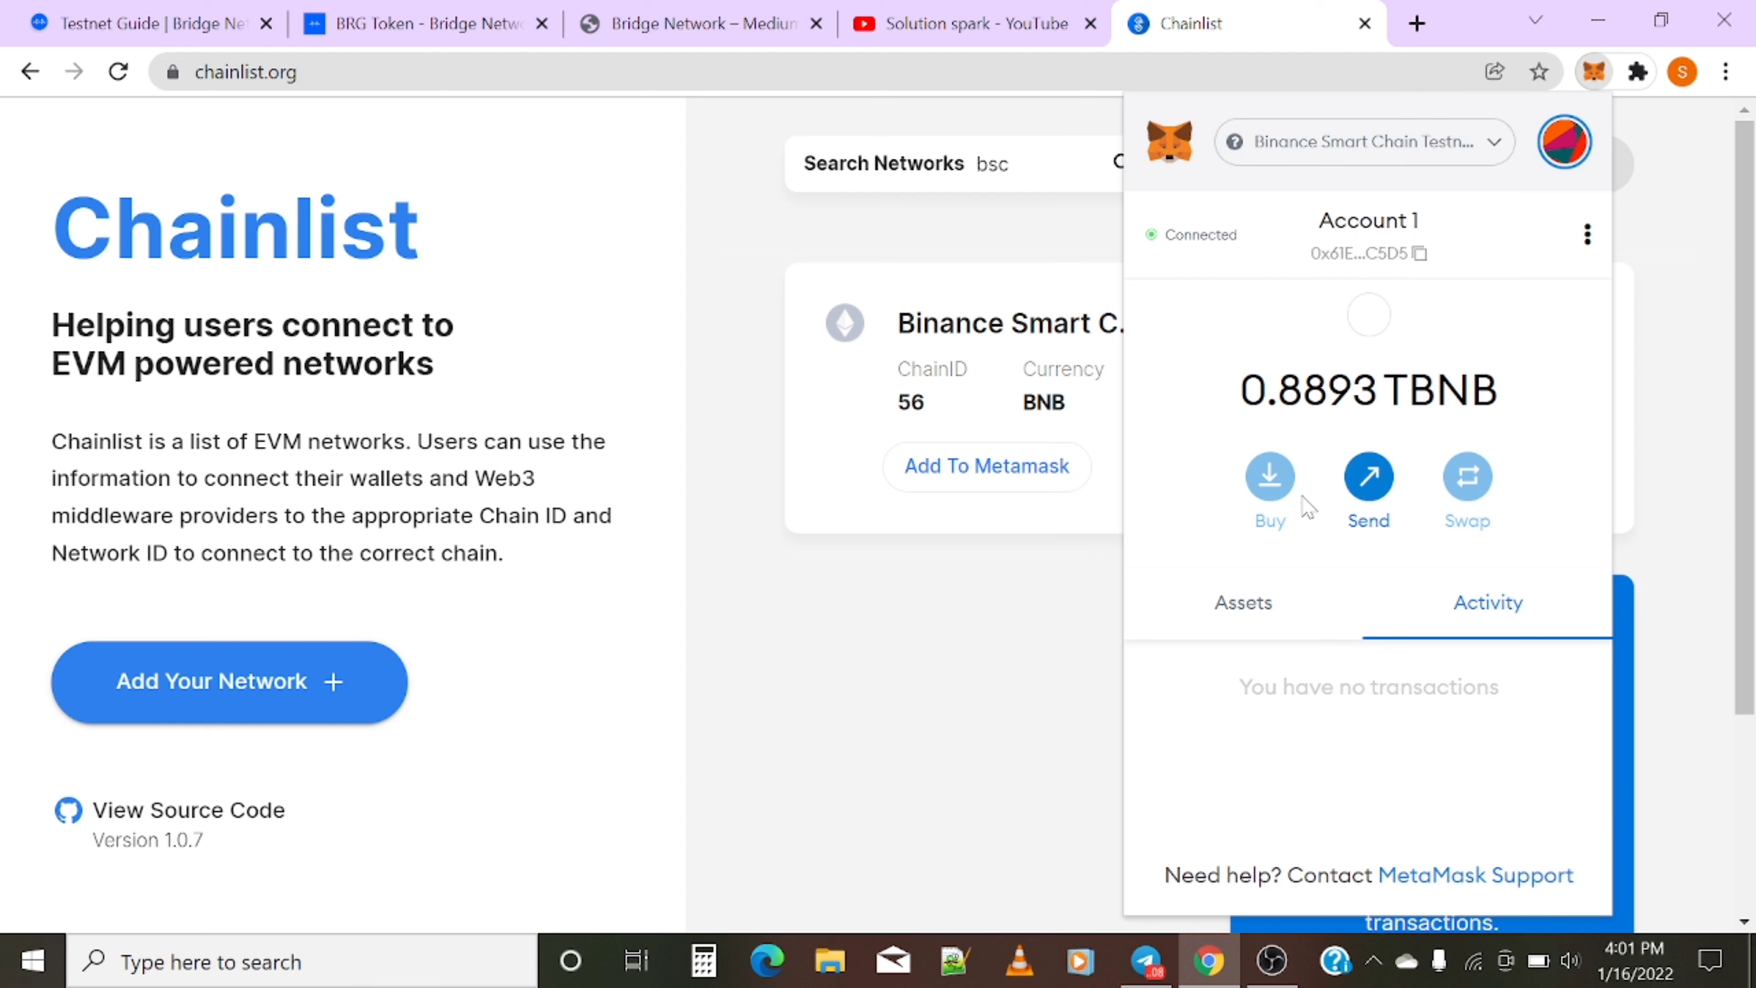
- Search 'bsc testnet faucet' in a new tab and open the Binance Smart Chain Faucet
{"action": "left_click", "coordinate": [1417, 24]}
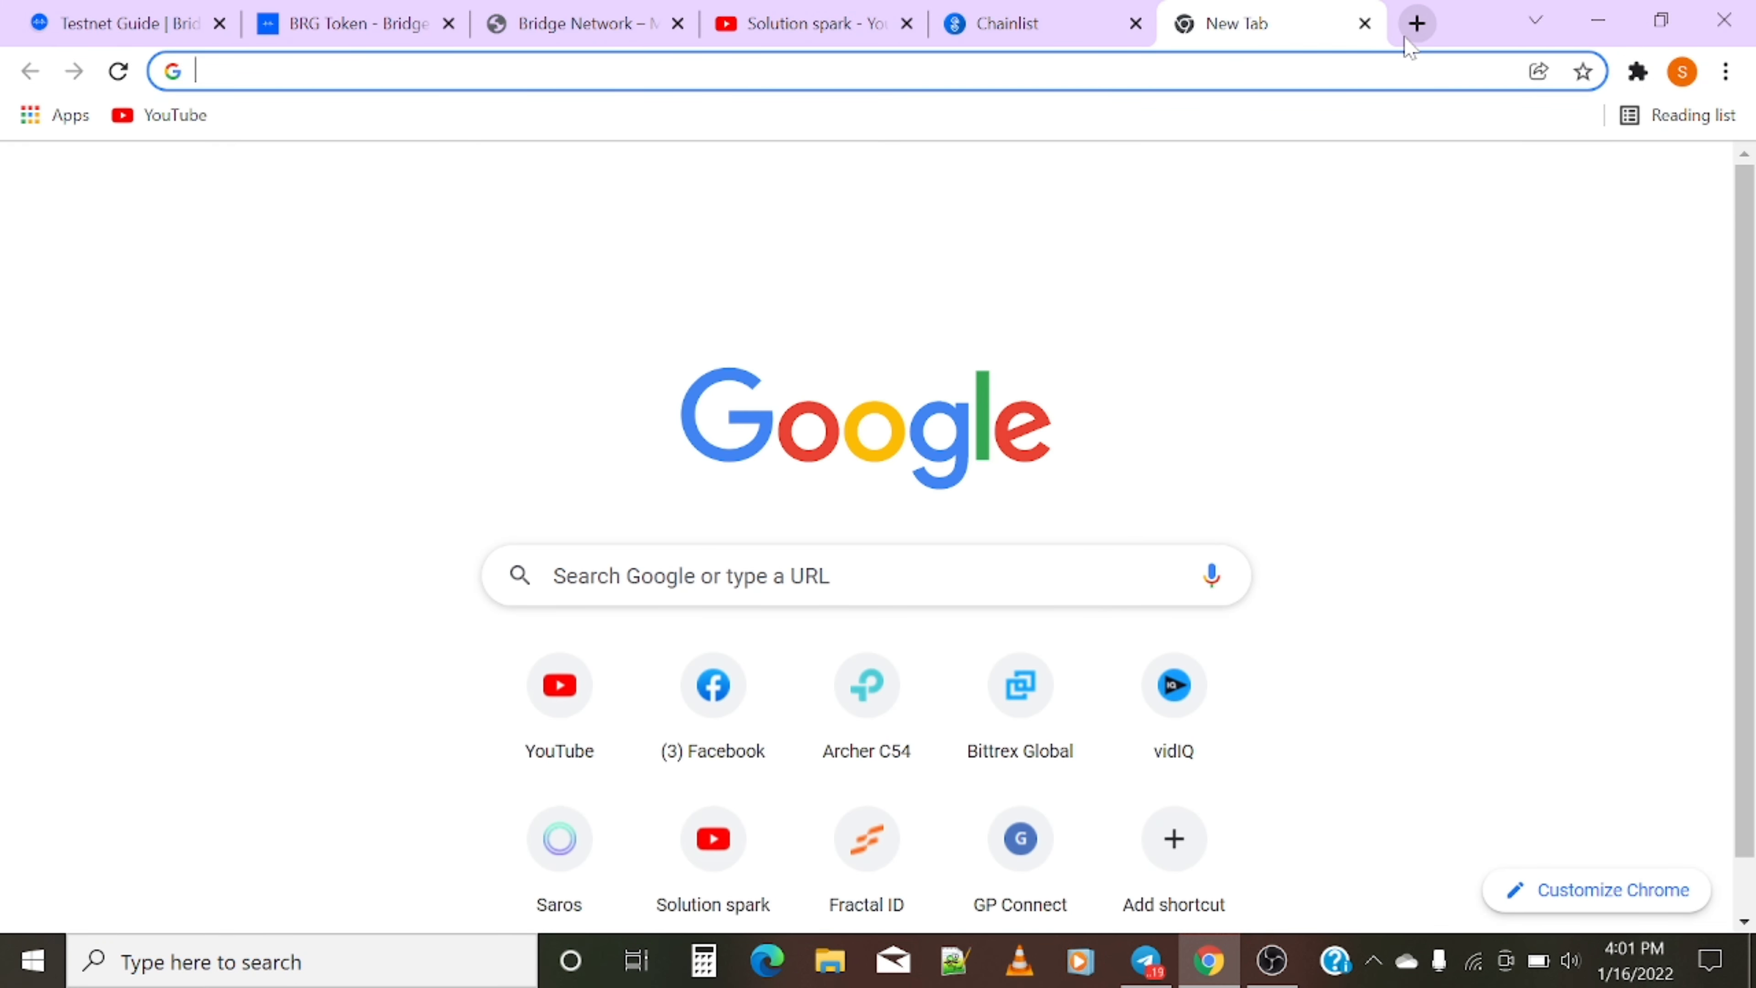
{"action": "type", "text": "bsc"}
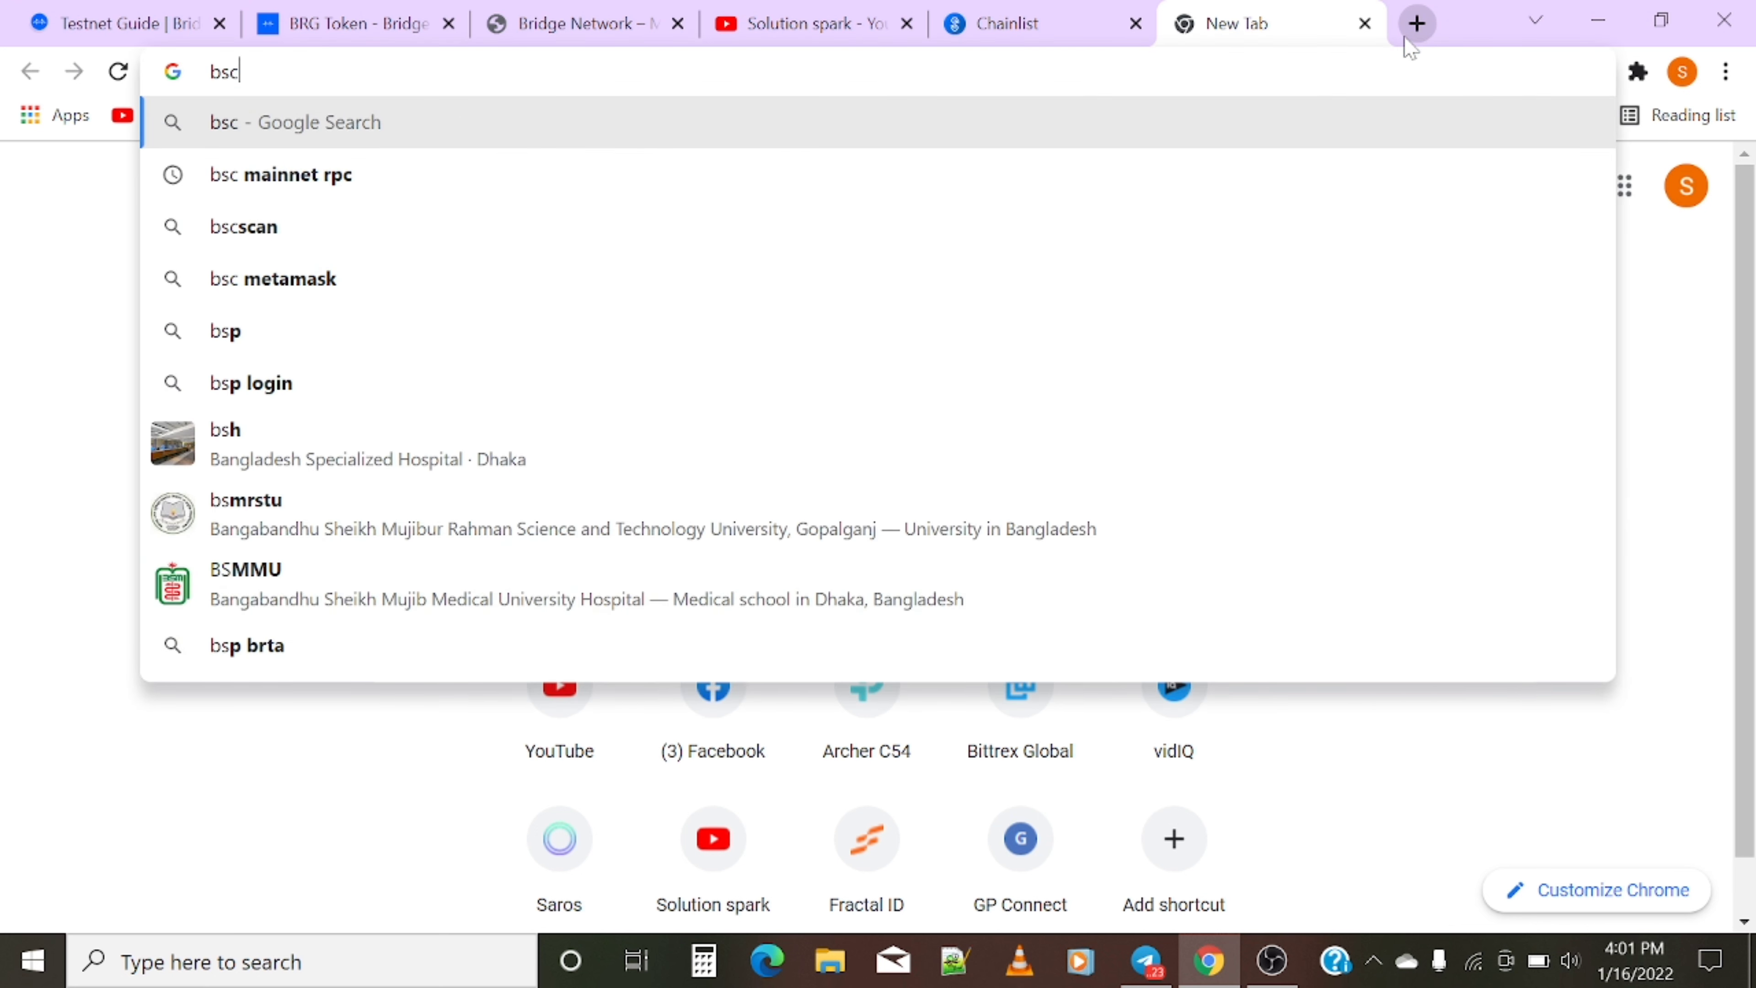
{"action": "type", "text": " test"}
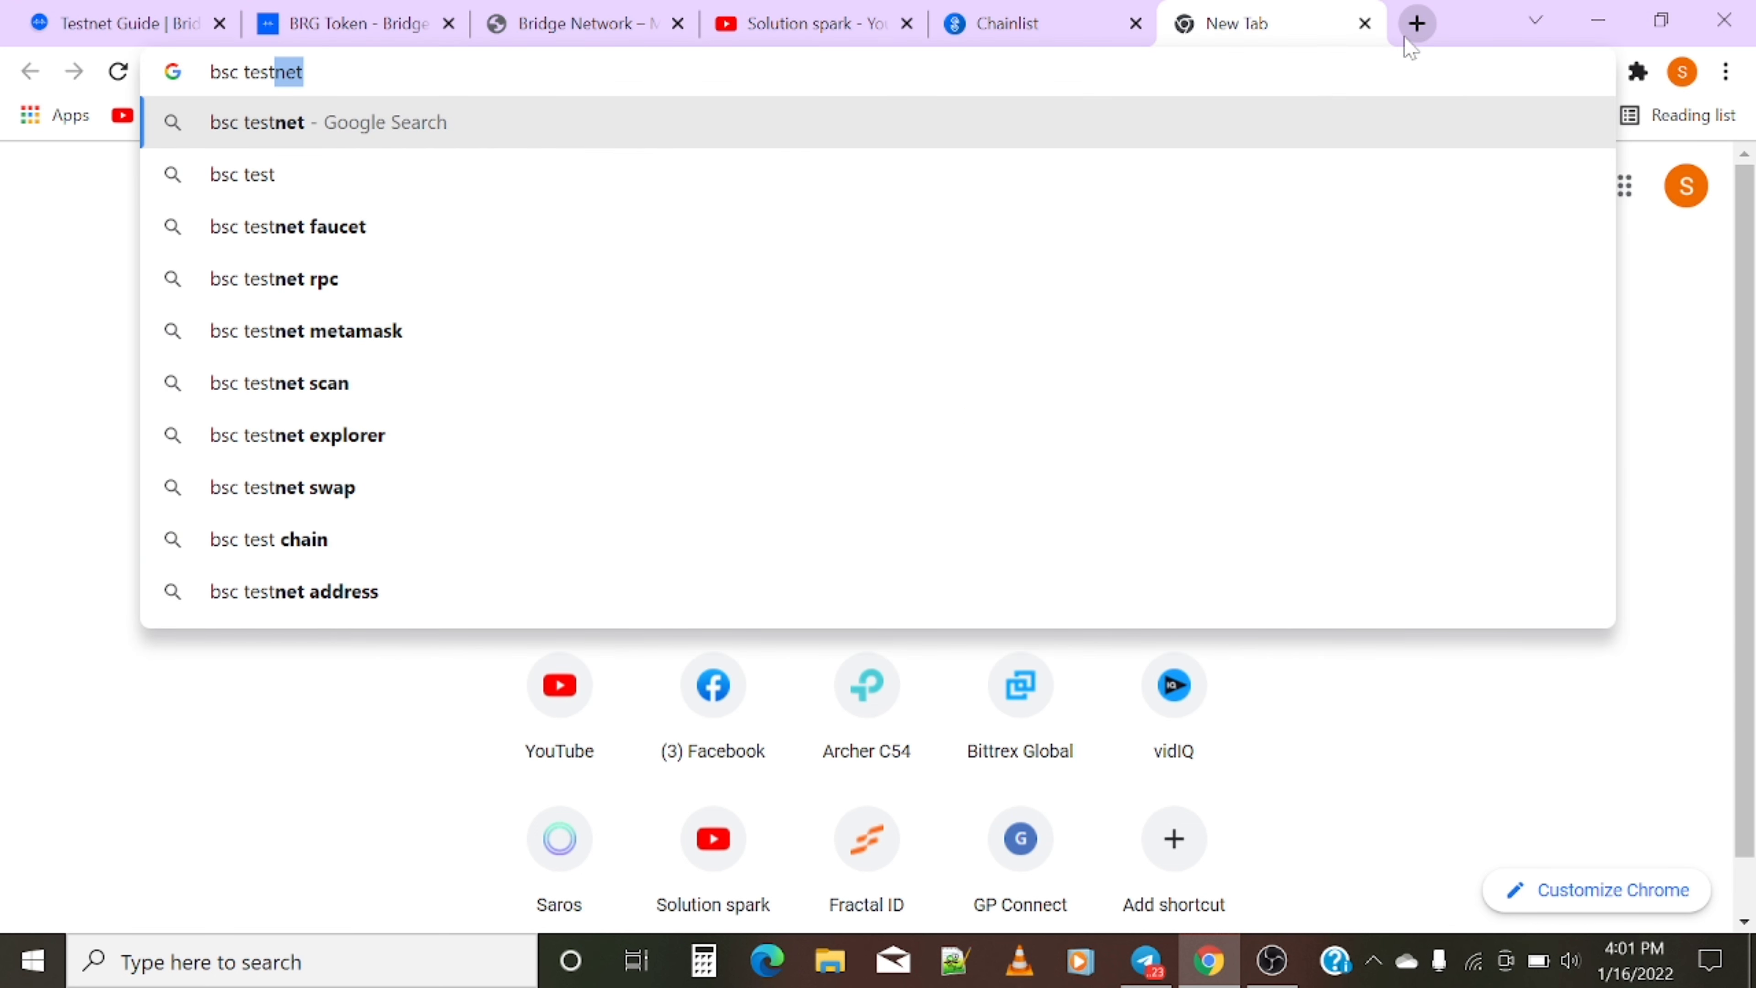
{"action": "left_click", "coordinate": [721, 228]}
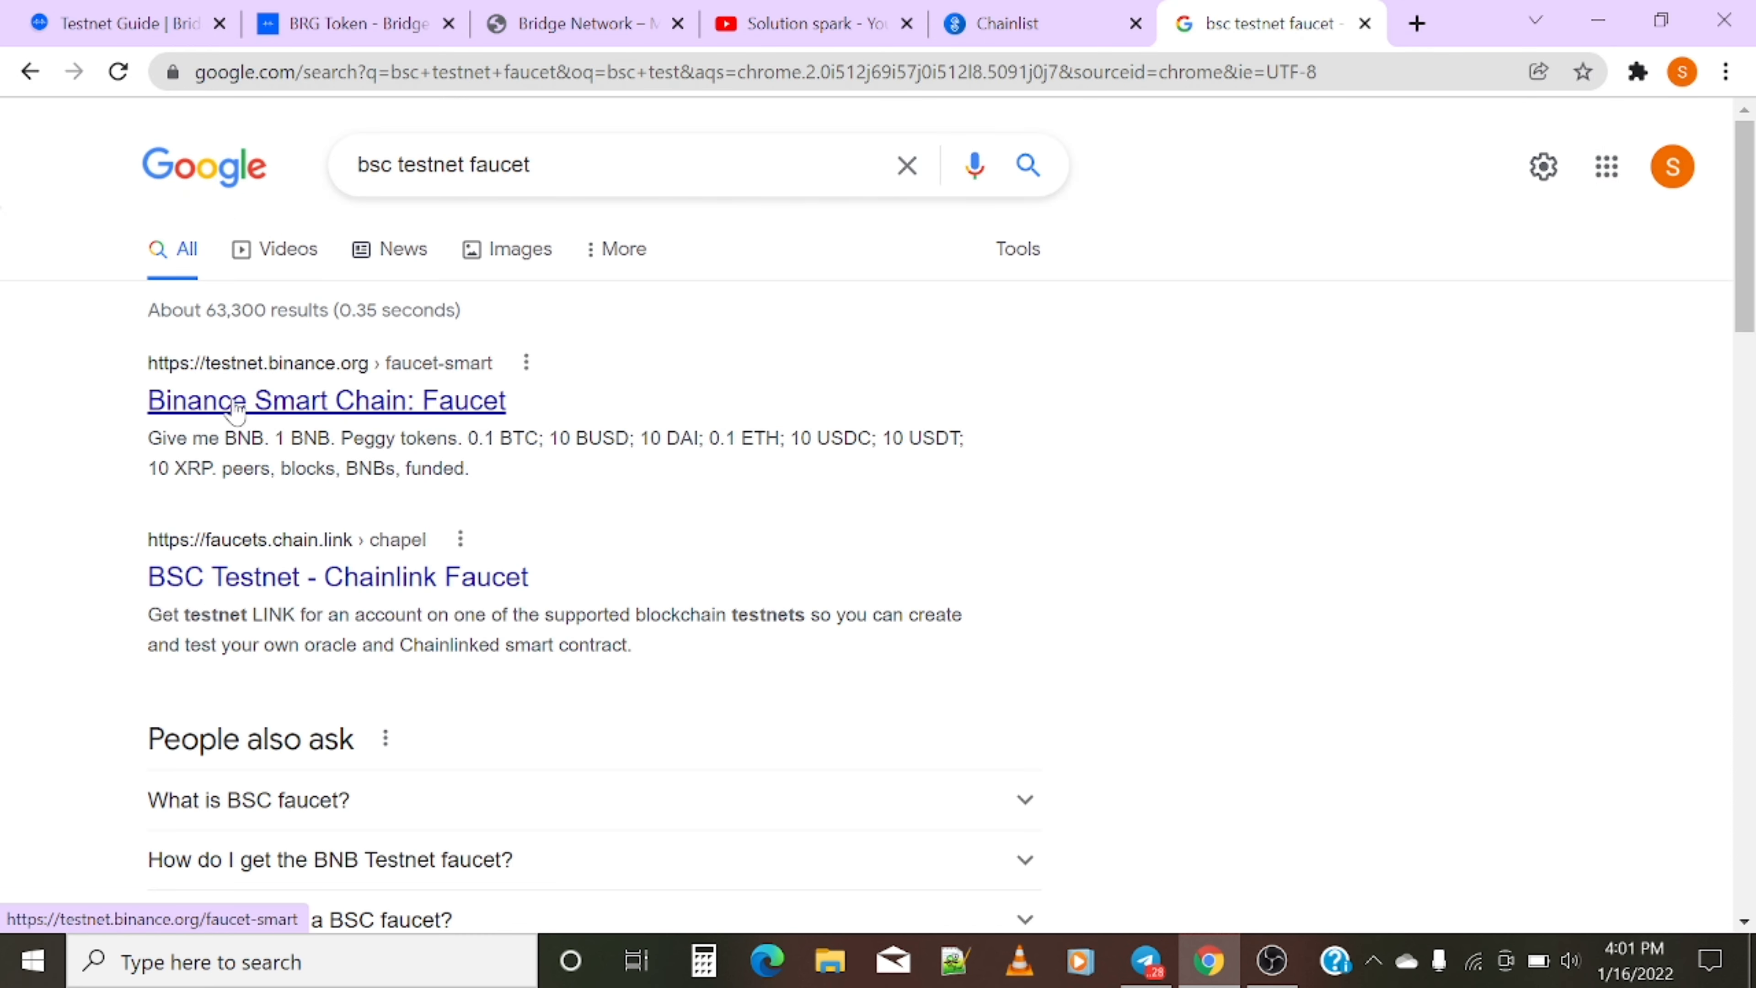
{"action": "left_click", "coordinate": [239, 412]}
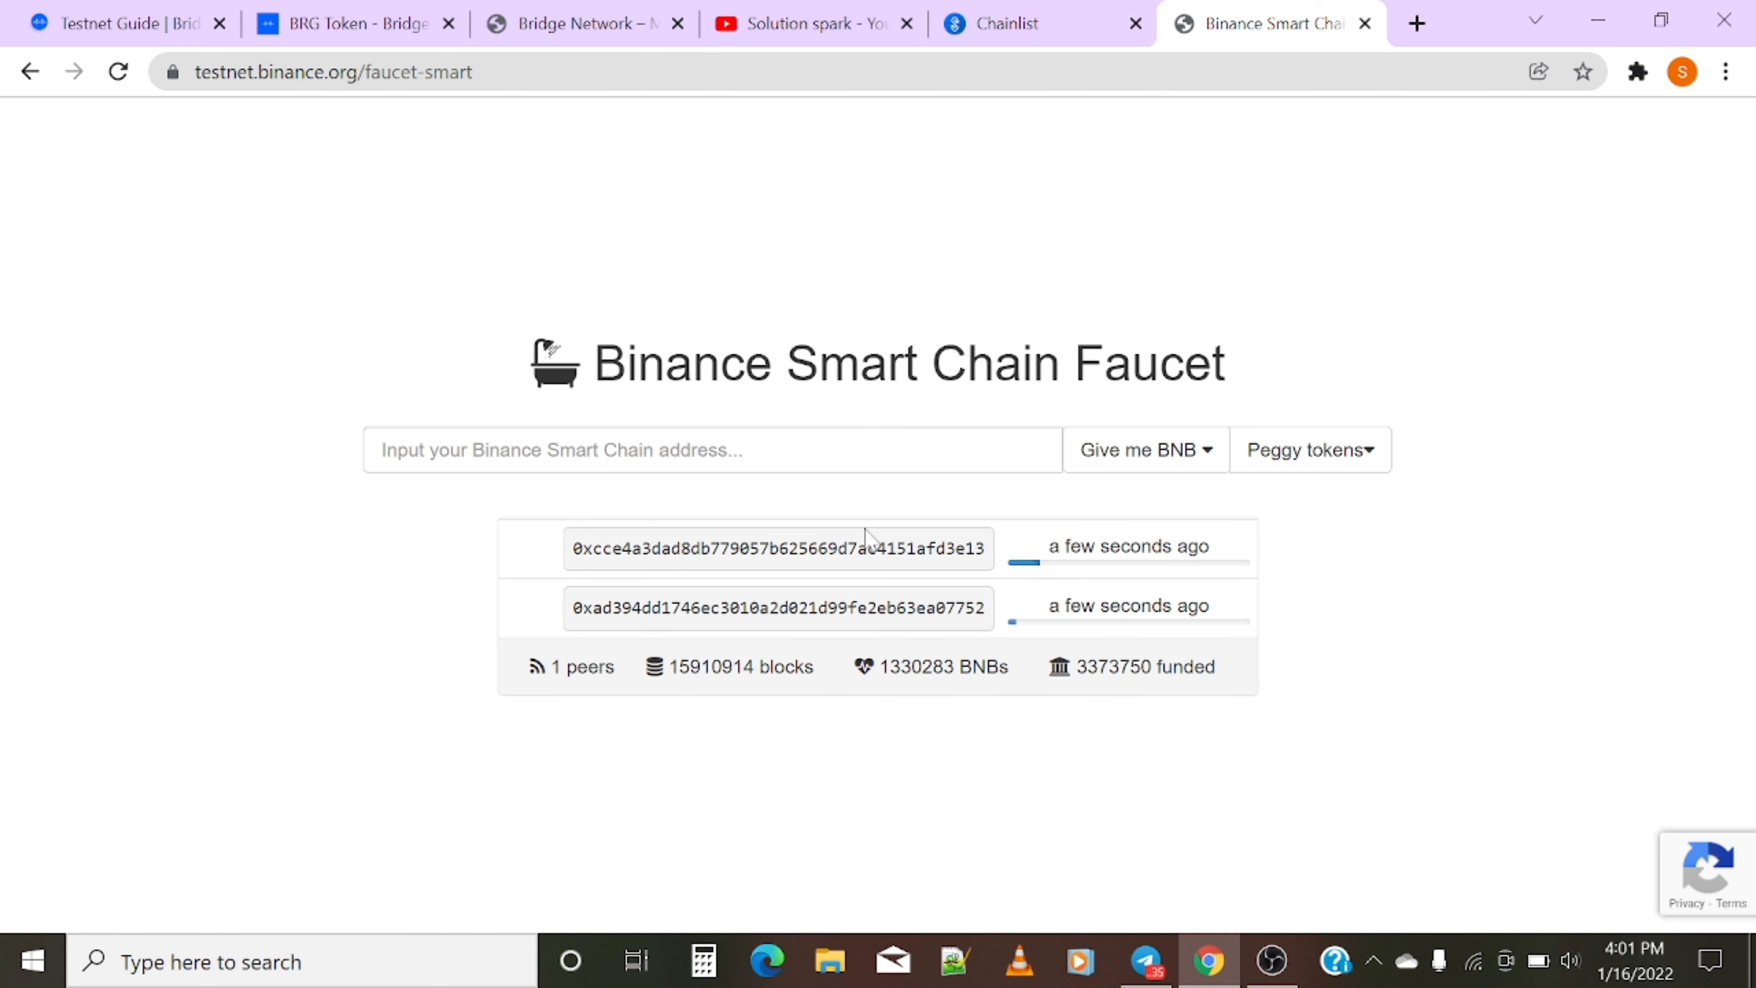
- Paste the MetaMask wallet address into the faucet and request 1 BNB
{"action": "left_click", "coordinate": [1637, 73]}
{"action": "left_click", "coordinate": [1392, 259]}
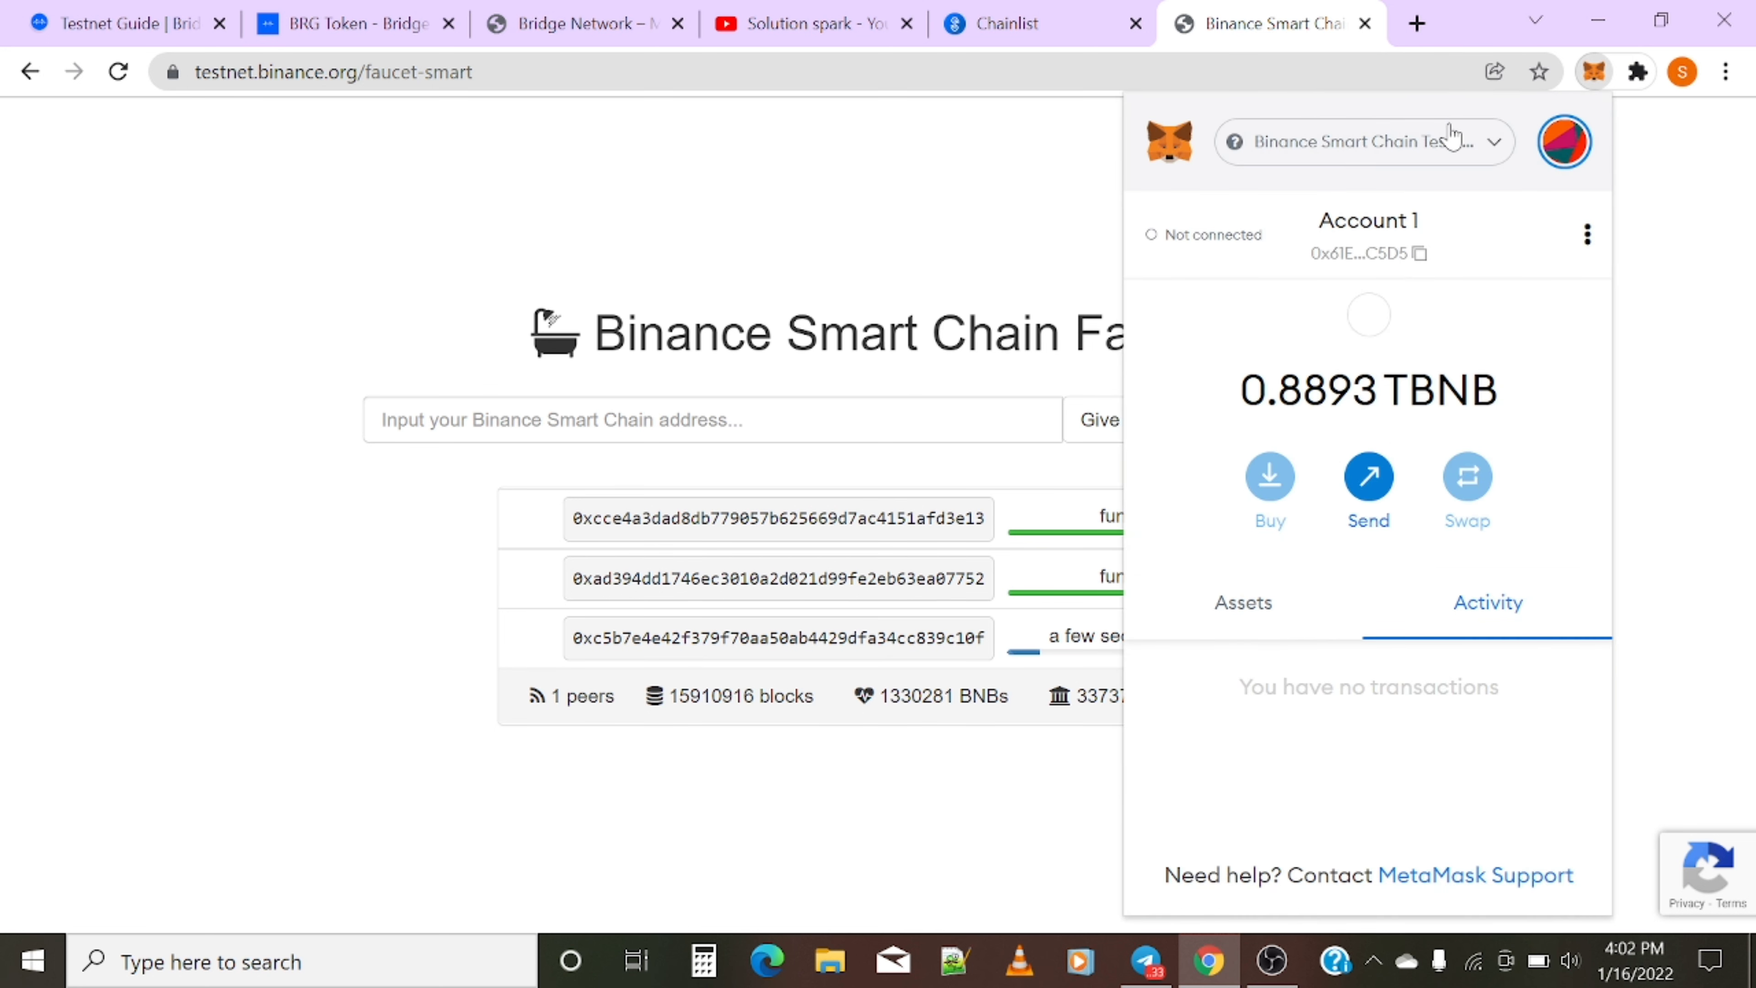
{"action": "left_click", "coordinate": [1358, 264]}
{"action": "left_click", "coordinate": [899, 420]}
{"action": "key", "text": "ctrl+v"}
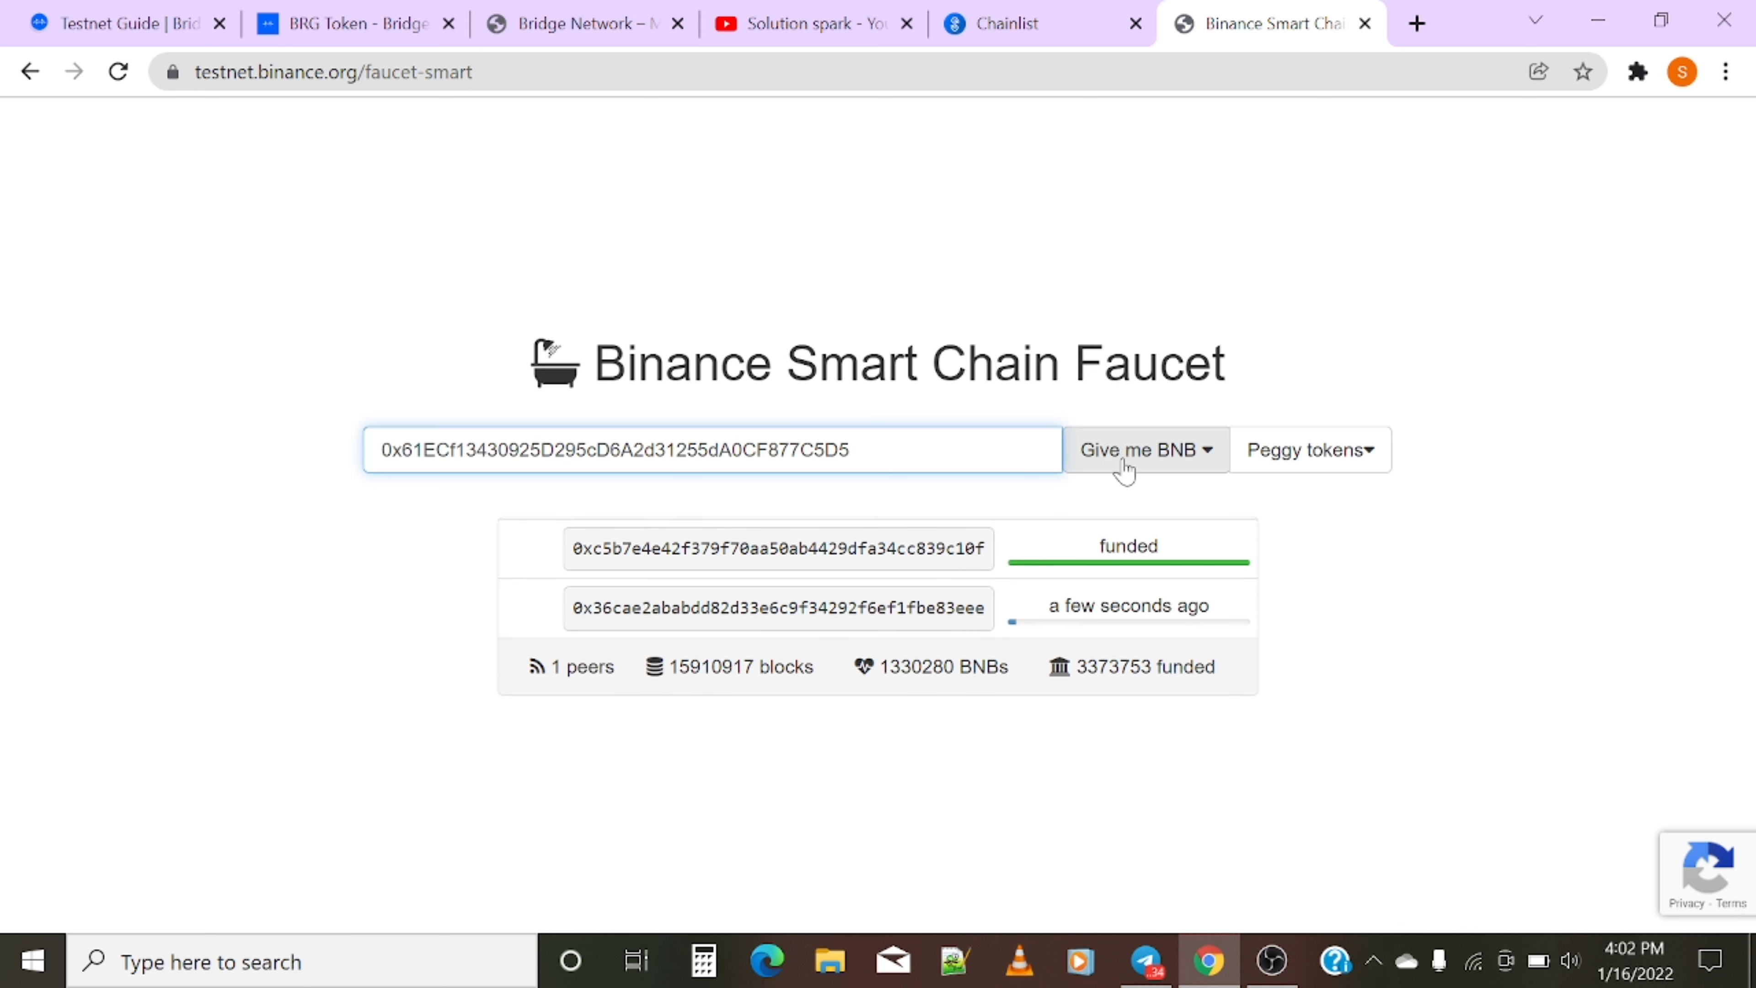
{"action": "left_click", "coordinate": [1129, 470]}
{"action": "left_click", "coordinate": [1124, 500]}
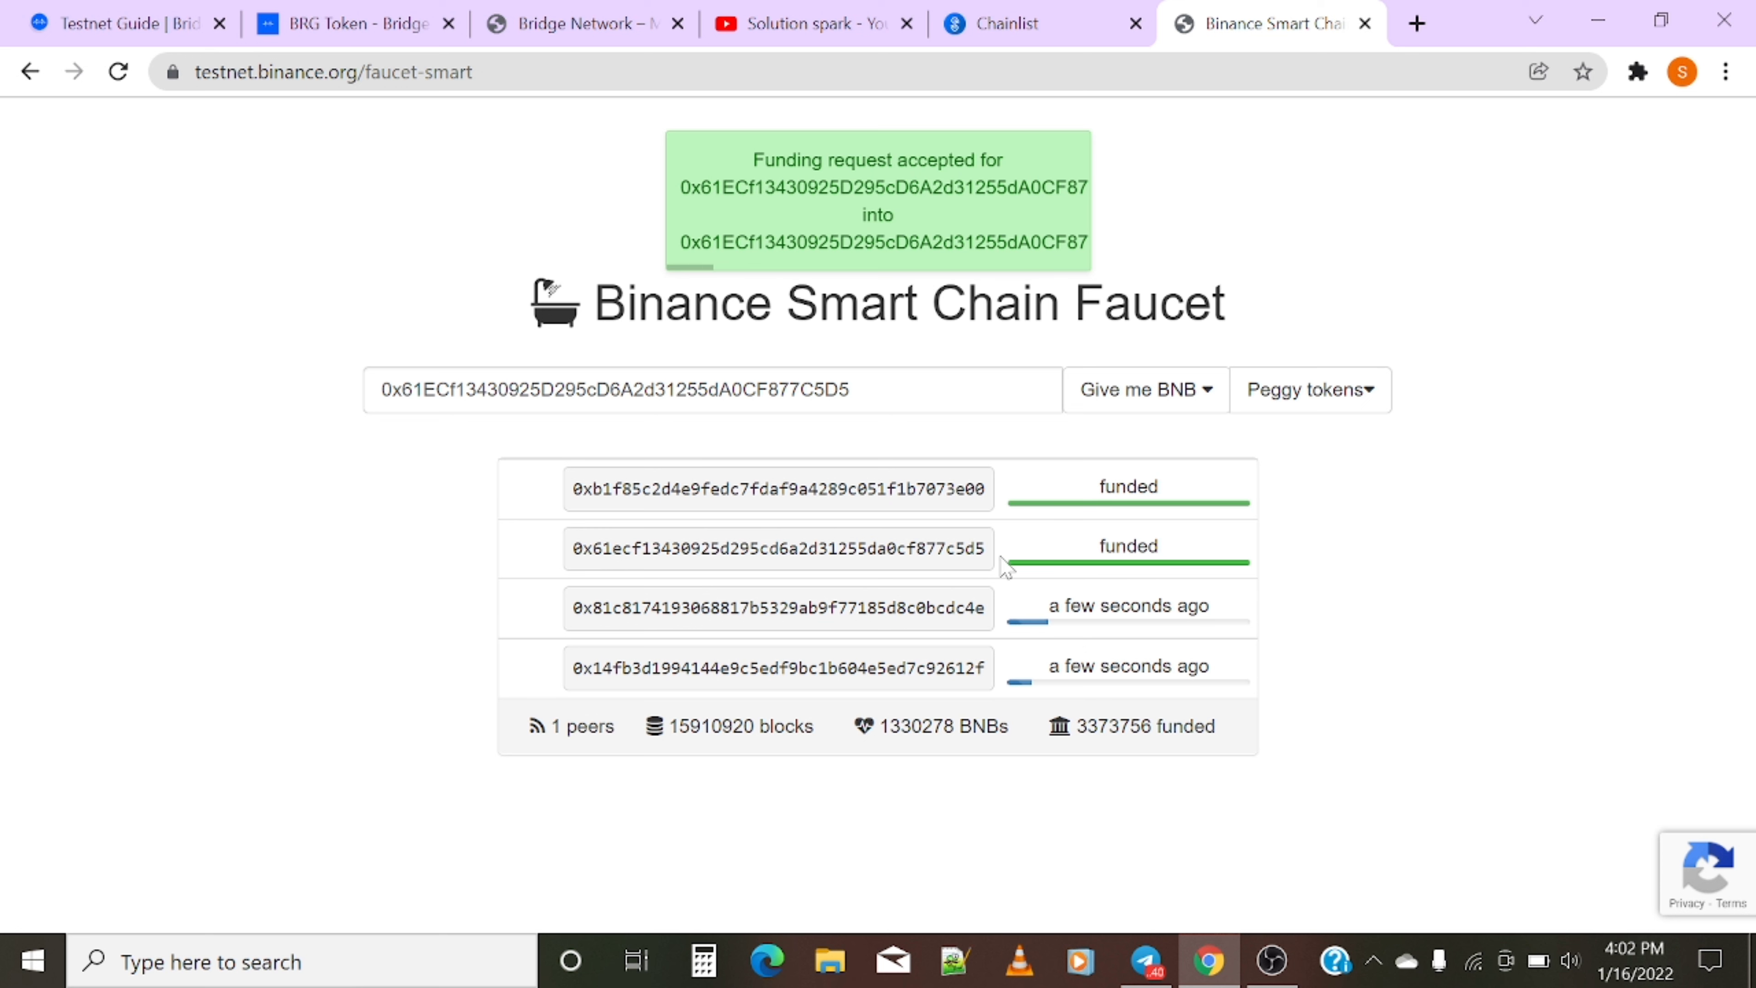
- Check MetaMask for the new 1.8893 TBNB balance
{"action": "left_click", "coordinate": [1637, 71]}
{"action": "left_click", "coordinate": [1348, 290]}
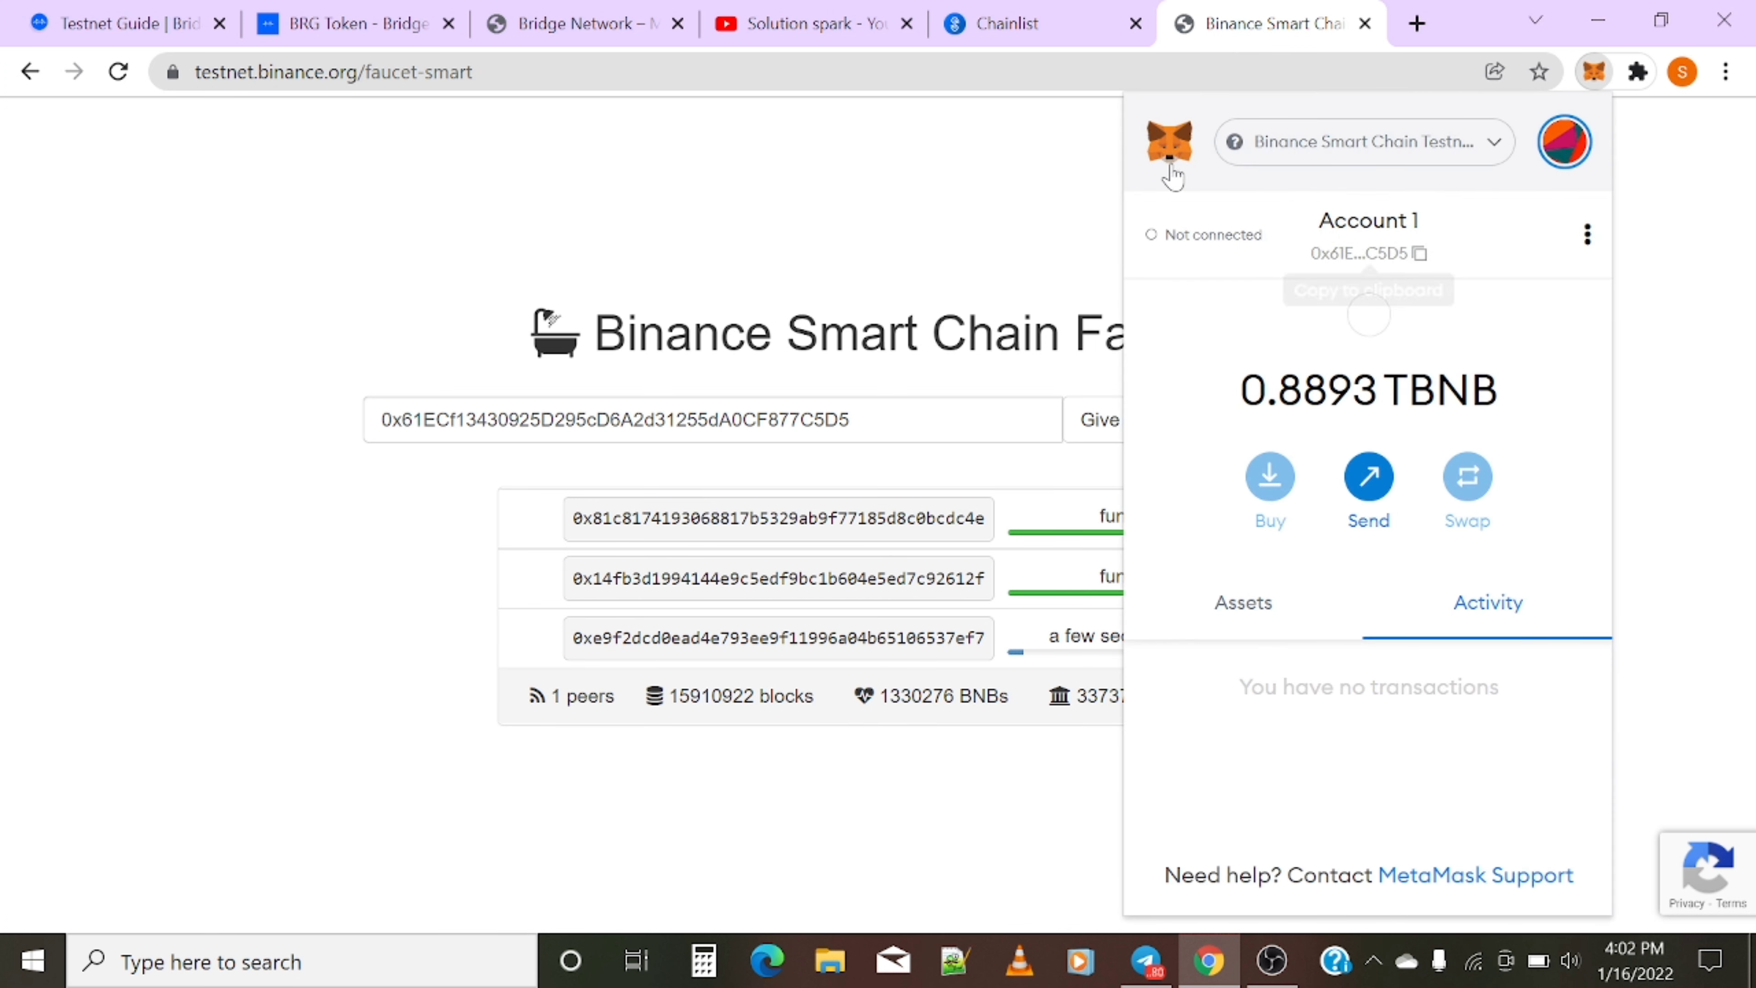
{"action": "left_click", "coordinate": [1587, 234]}
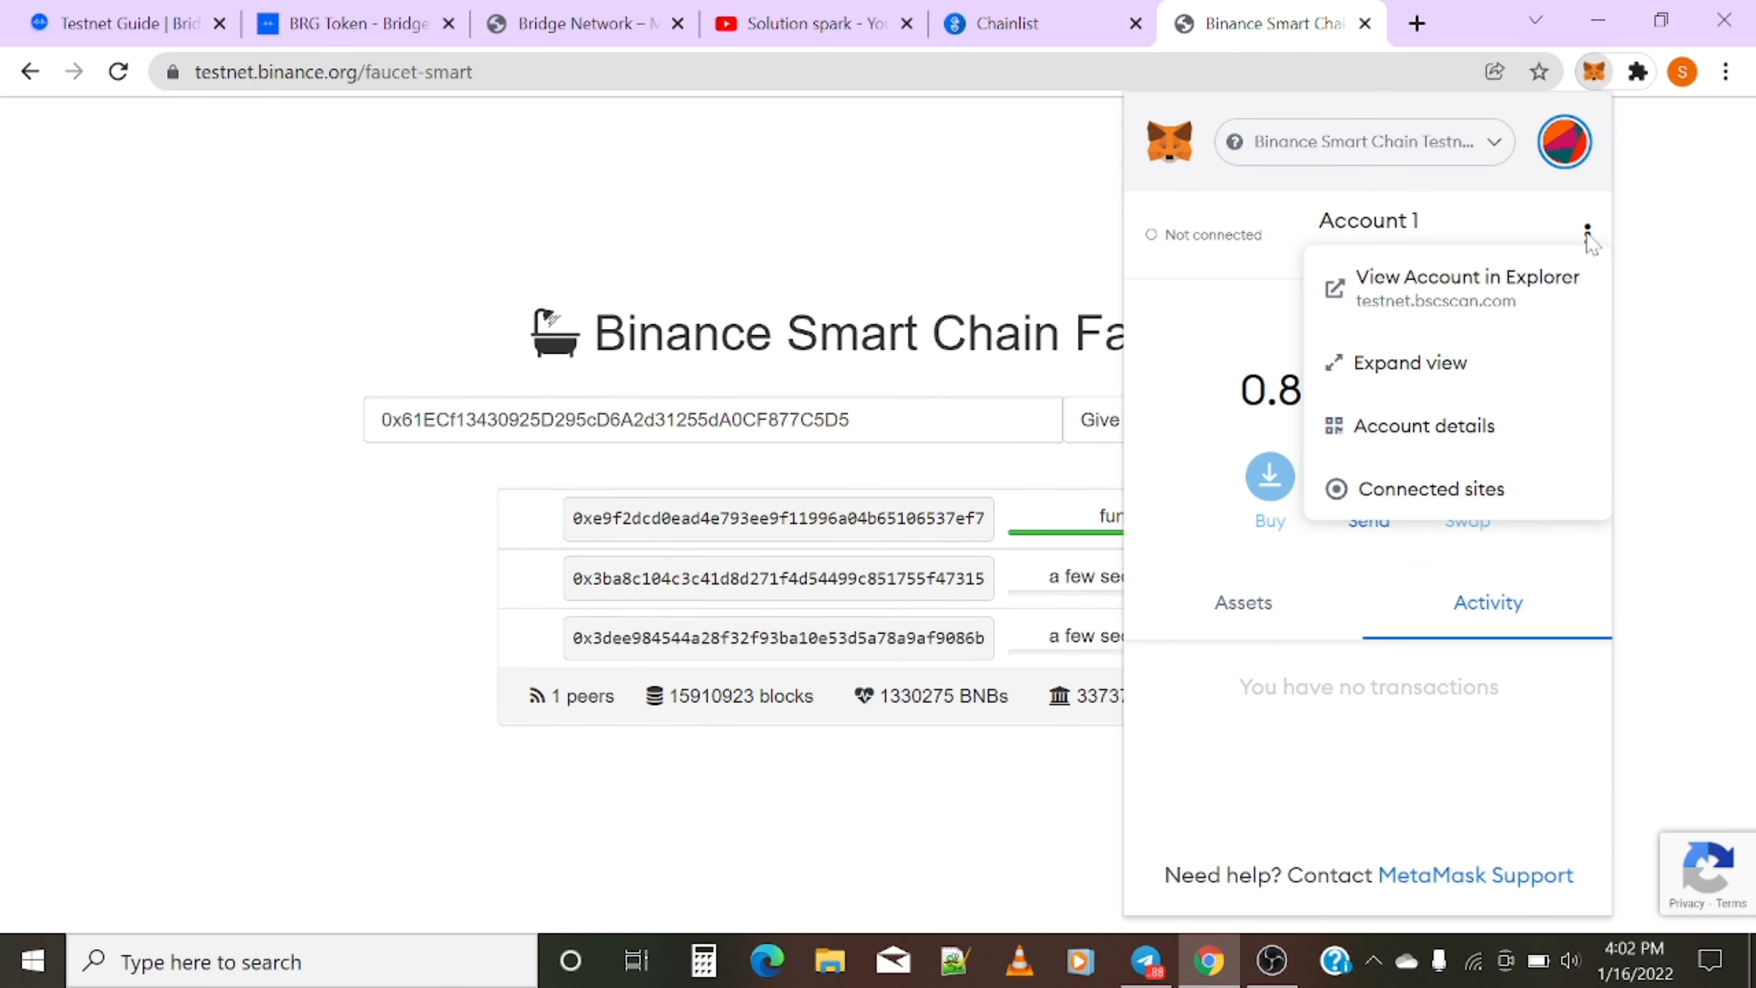
{"action": "left_click", "coordinate": [1125, 387]}
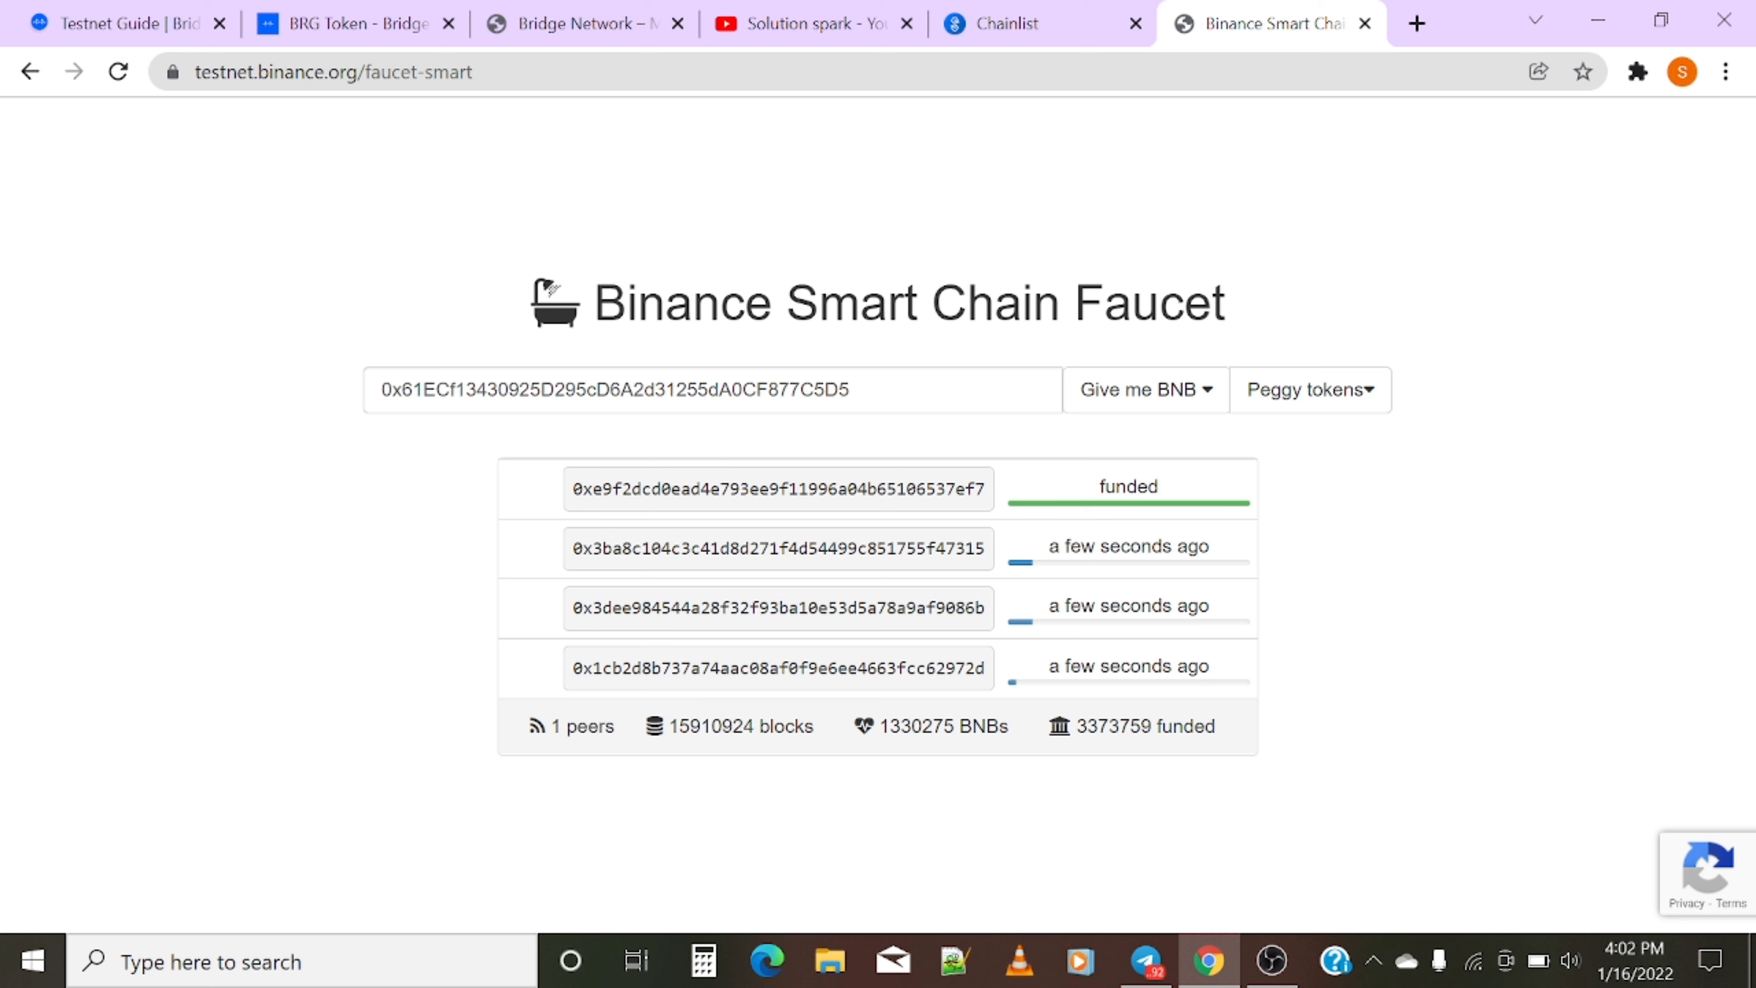
{"action": "left_click", "coordinate": [1638, 71]}
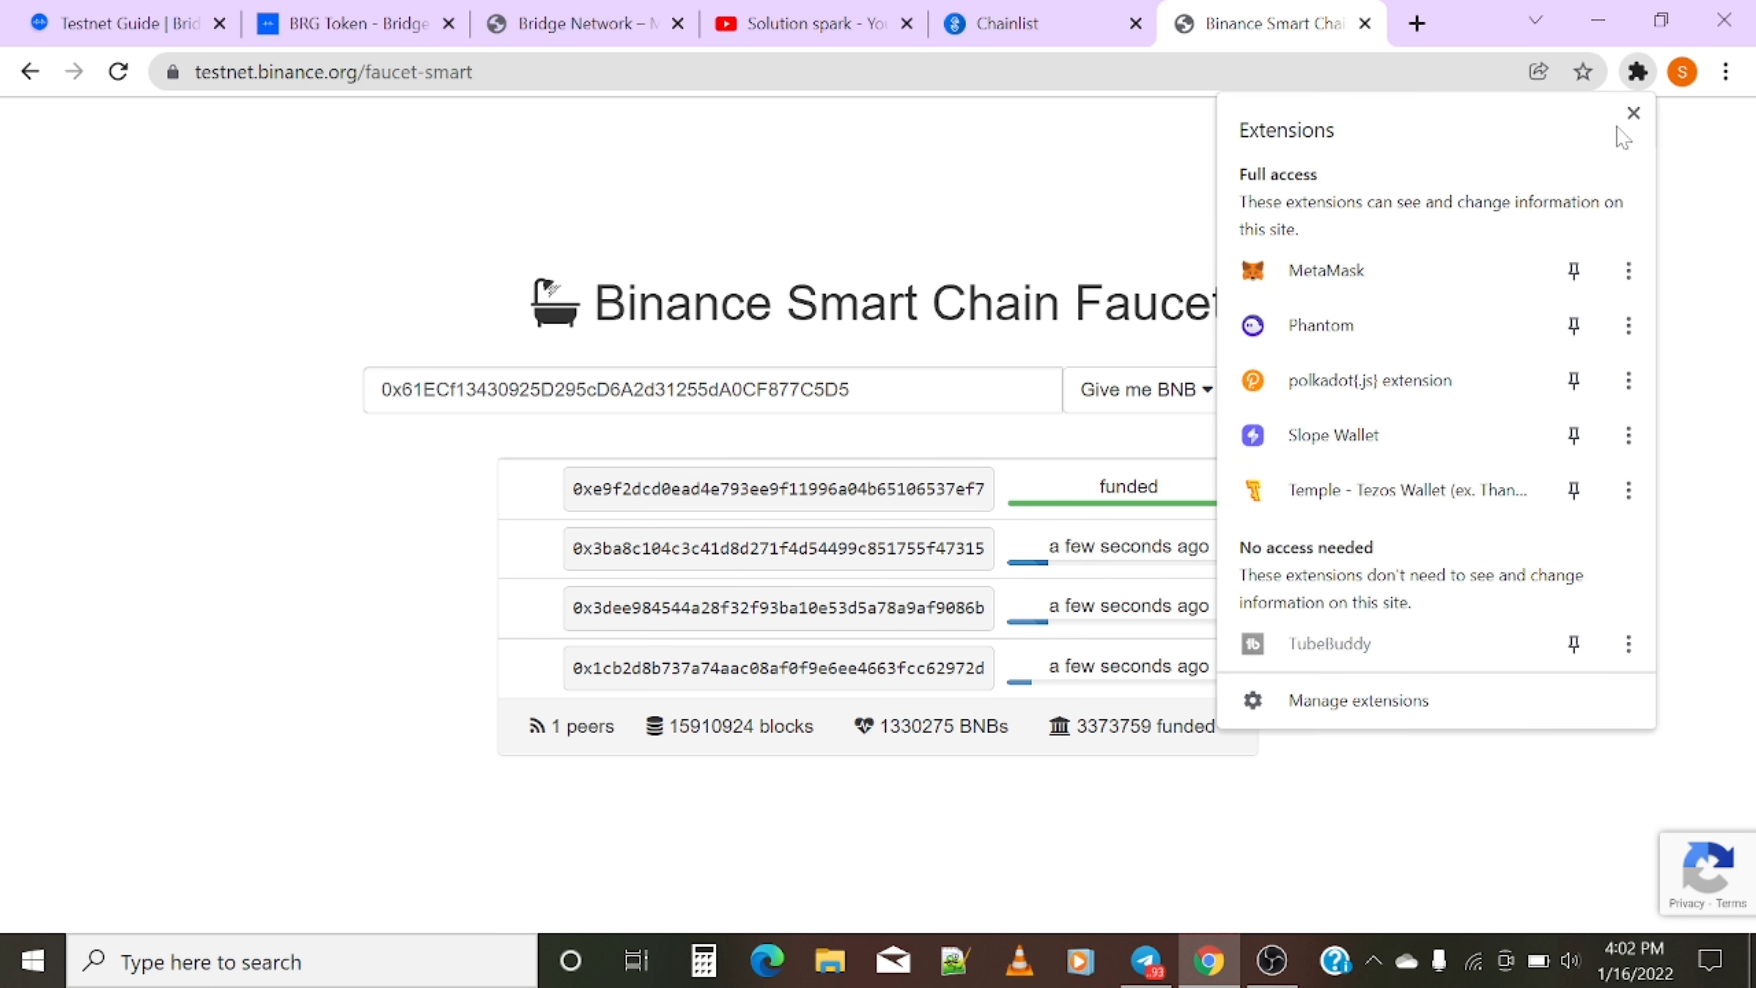
{"action": "left_click", "coordinate": [1483, 250]}
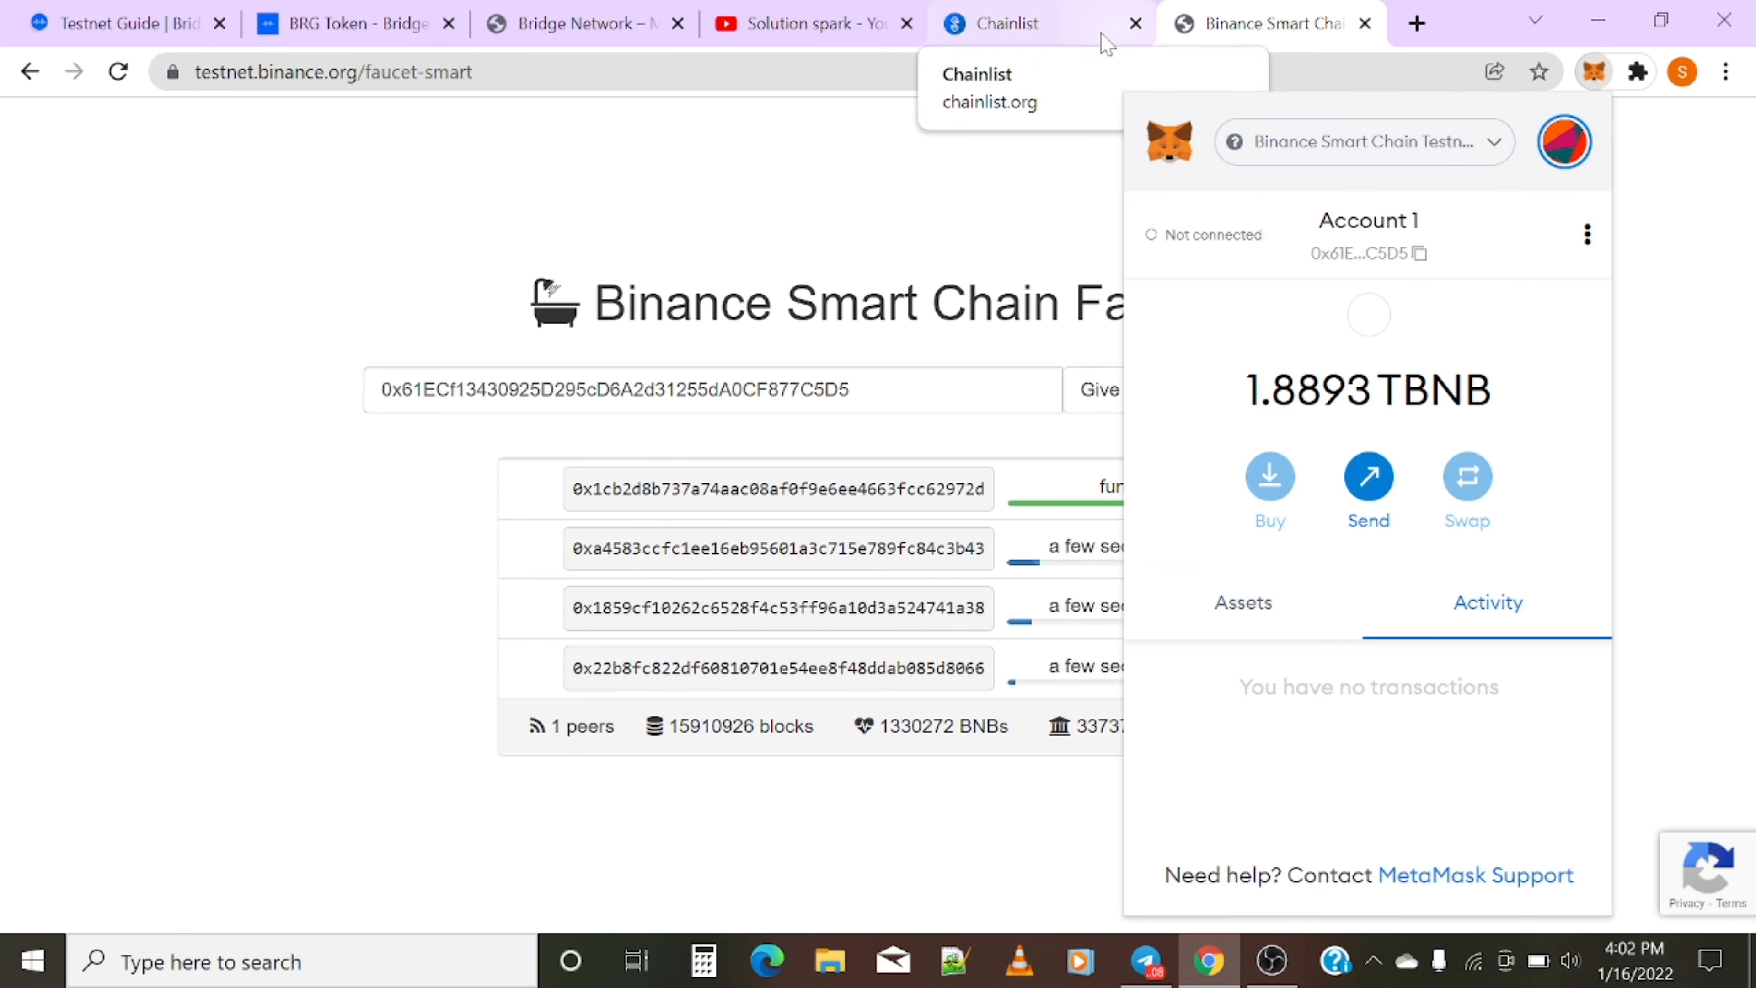
- Return to the Bridge Network testnet guide and close its enlarged image
{"action": "left_click", "coordinate": [29, 13]}
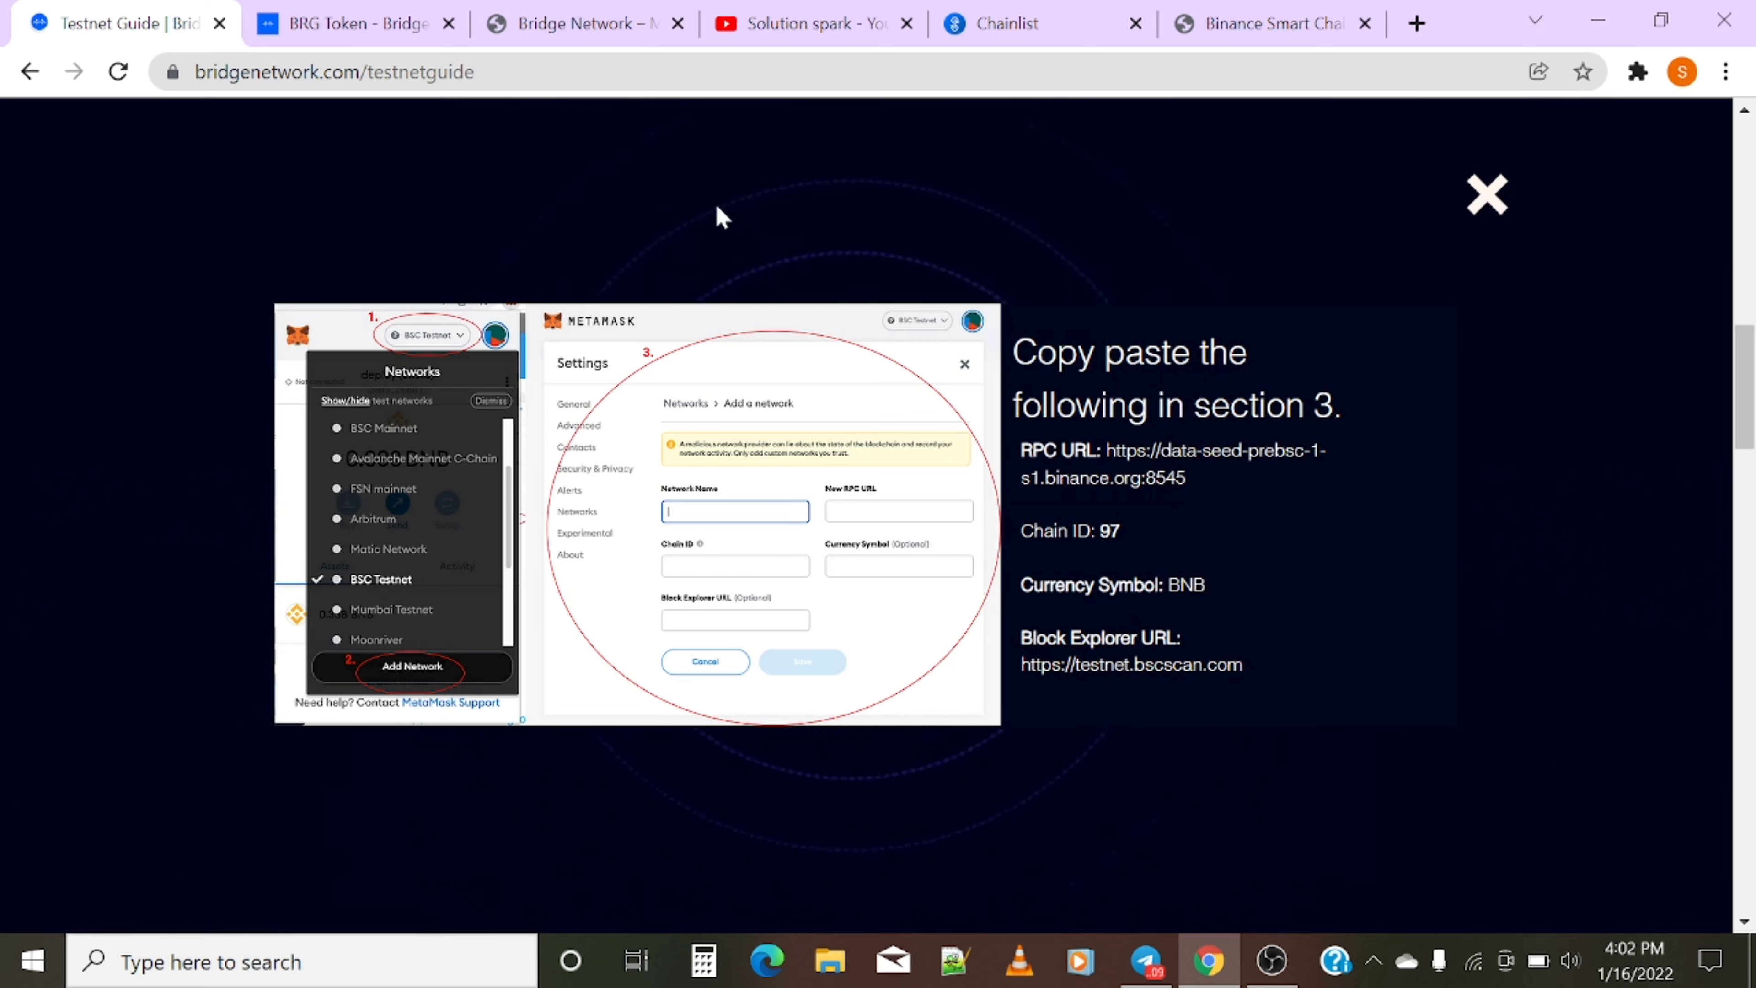
{"action": "left_click", "coordinate": [1487, 195]}
{"action": "scroll", "coordinate": [650, 467], "scroll_direction": "up", "scroll_amount": 3}
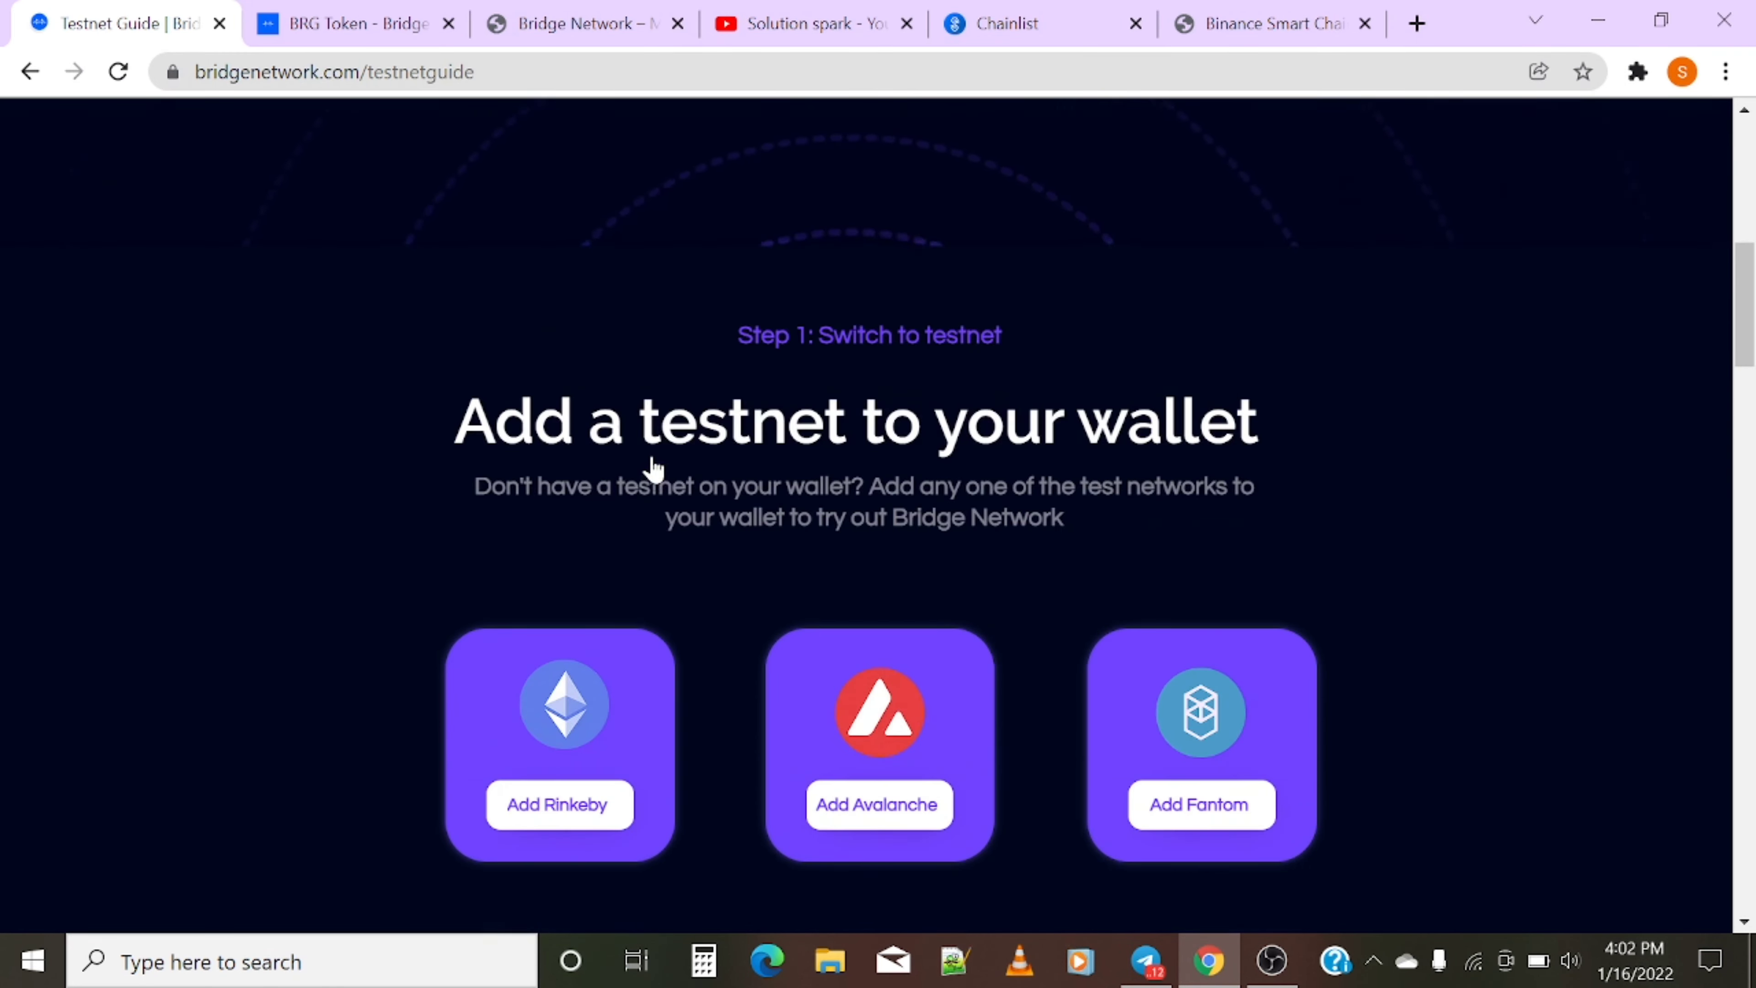
{"action": "scroll", "coordinate": [654, 473], "scroll_direction": "down", "scroll_amount": 3}
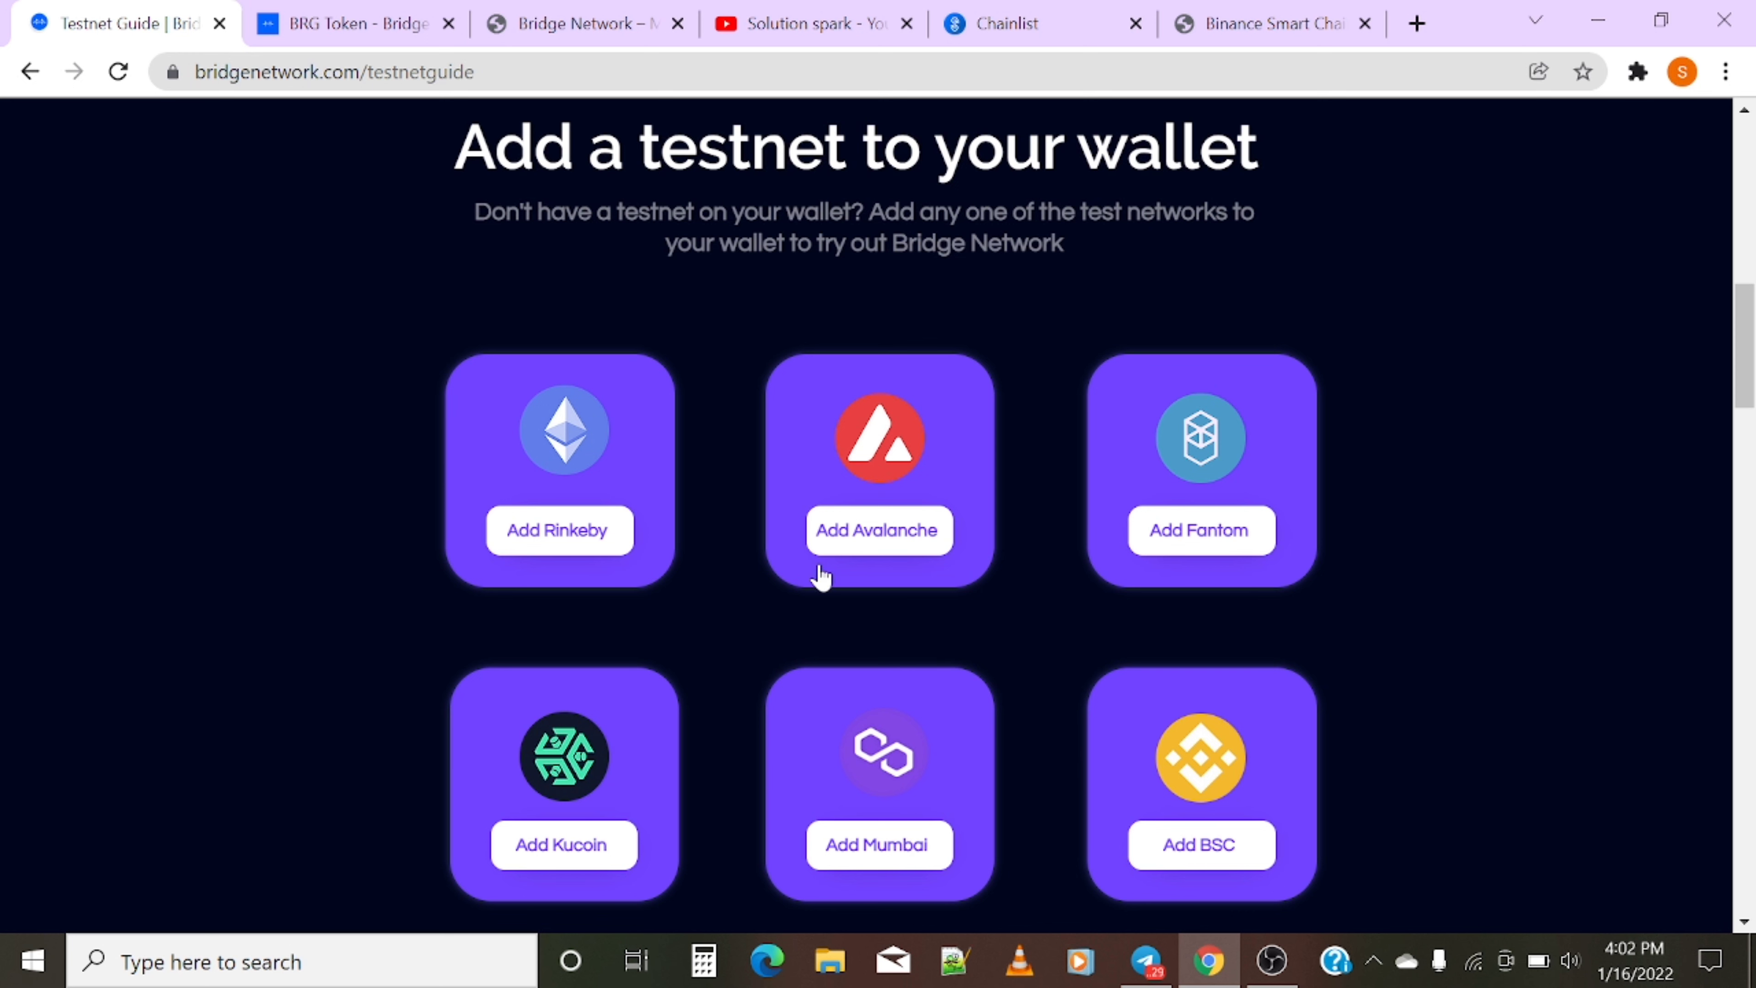
{"action": "scroll", "coordinate": [784, 541], "scroll_direction": "up", "scroll_amount": 5}
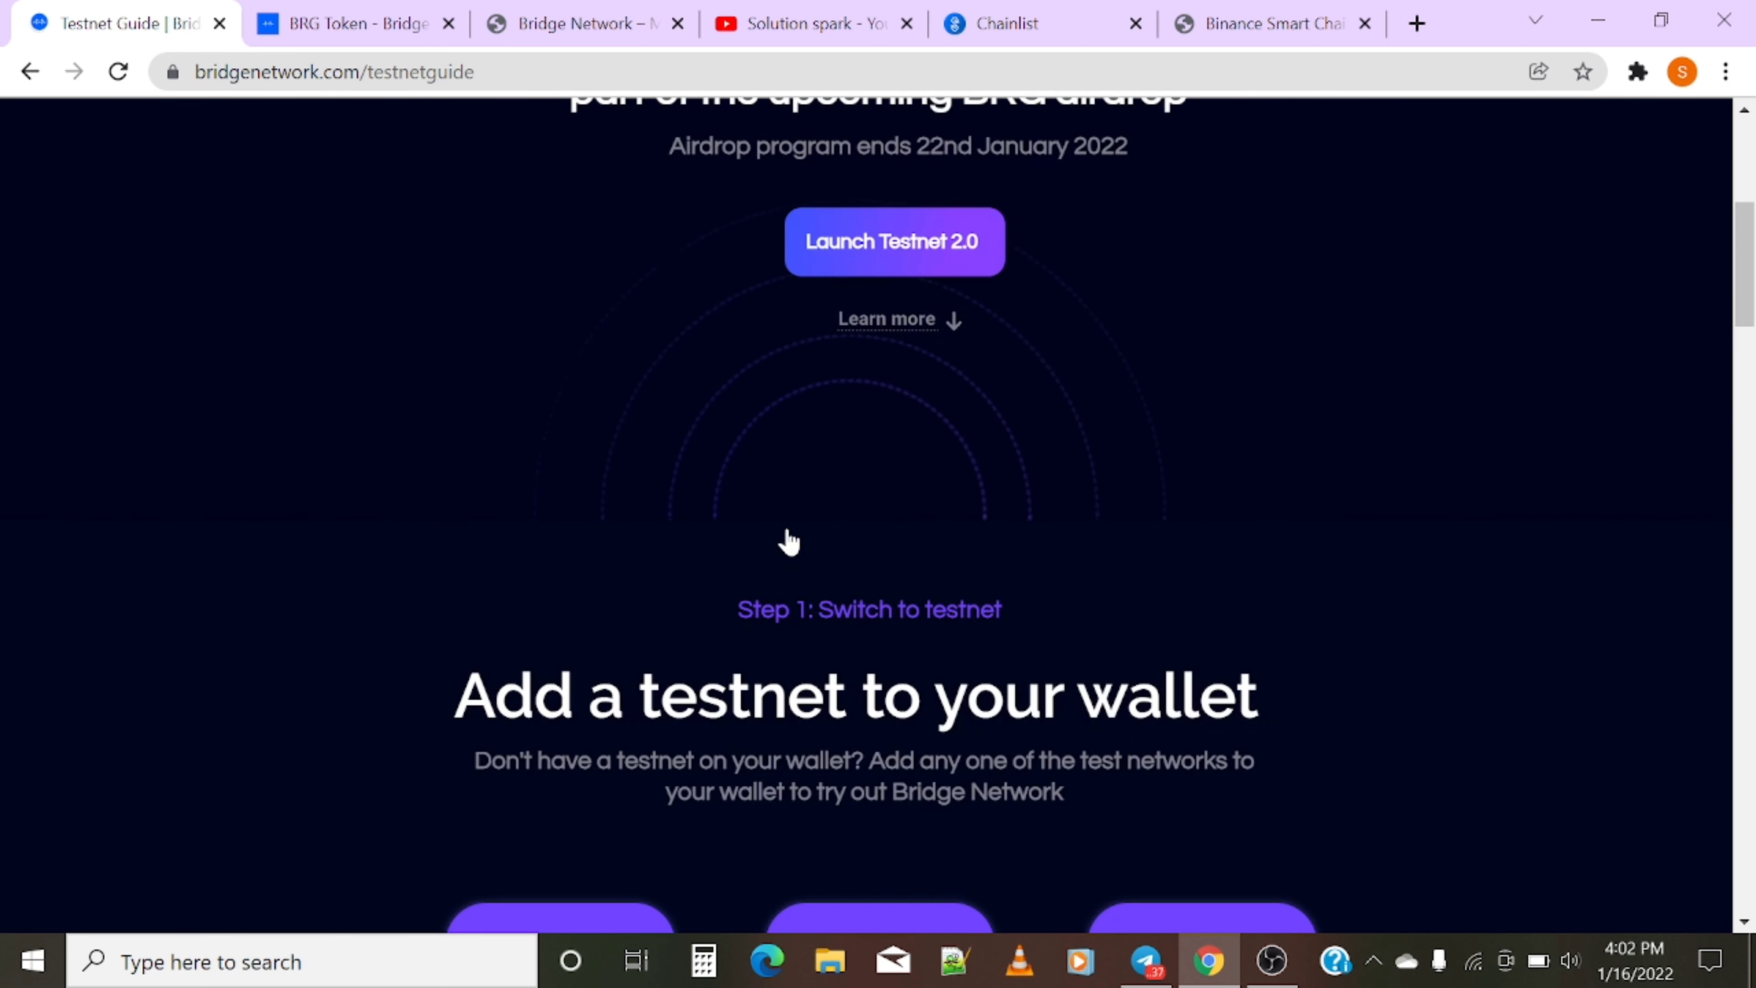
- Search 'avax' on Chainlist and add Avalanche Mainnet to MetaMask
{"action": "left_click", "coordinate": [971, 13]}
{"action": "left_click", "coordinate": [1010, 163]}
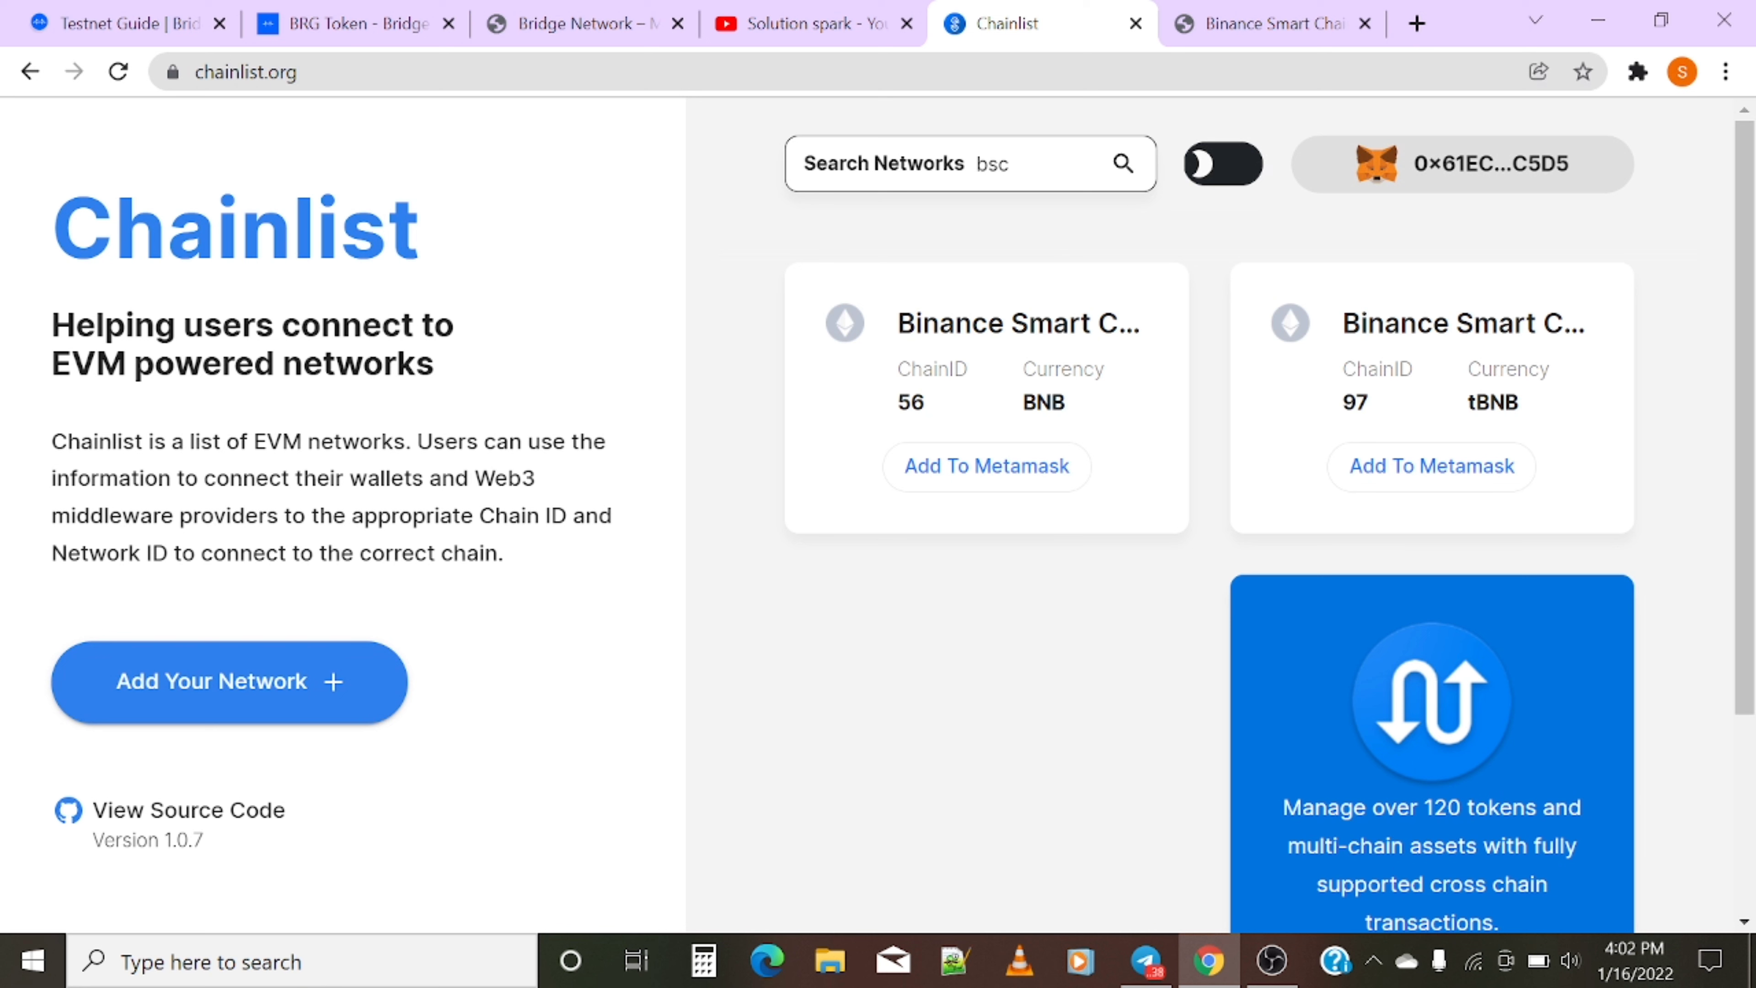
{"action": "left_click_drag", "start_coordinate": [1011, 163], "coordinate": [976, 164]}
{"action": "type", "text": "av"}
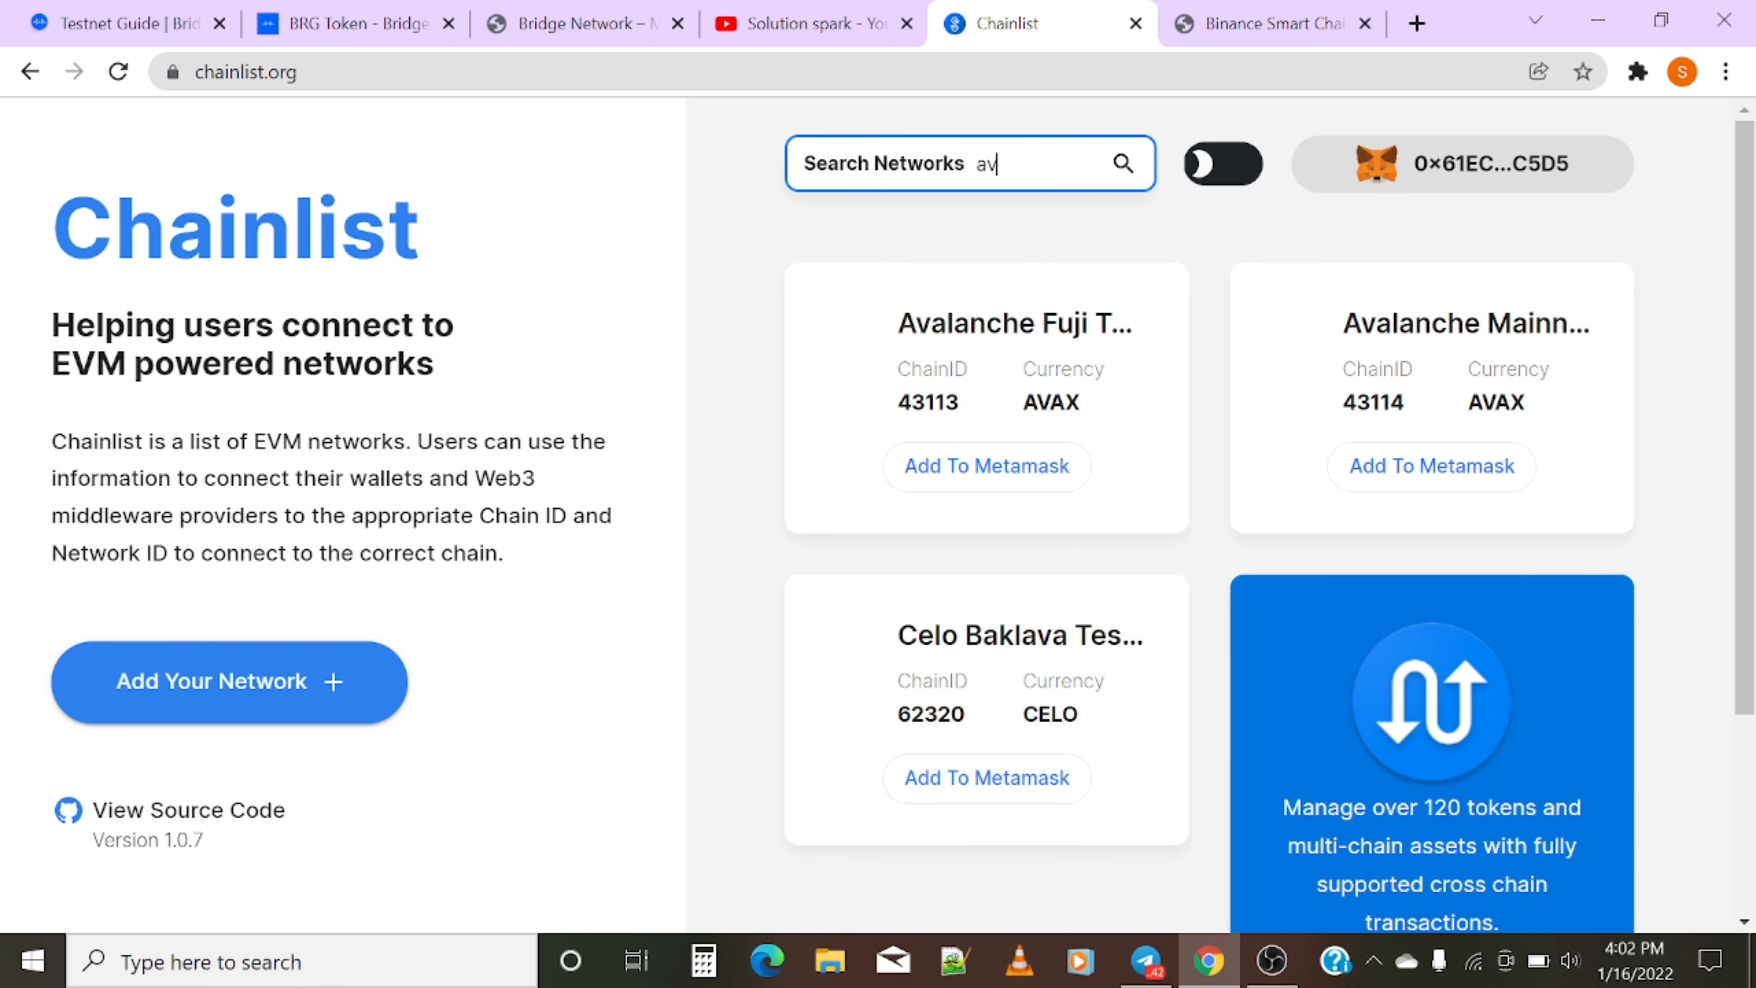
{"action": "type", "text": "ax"}
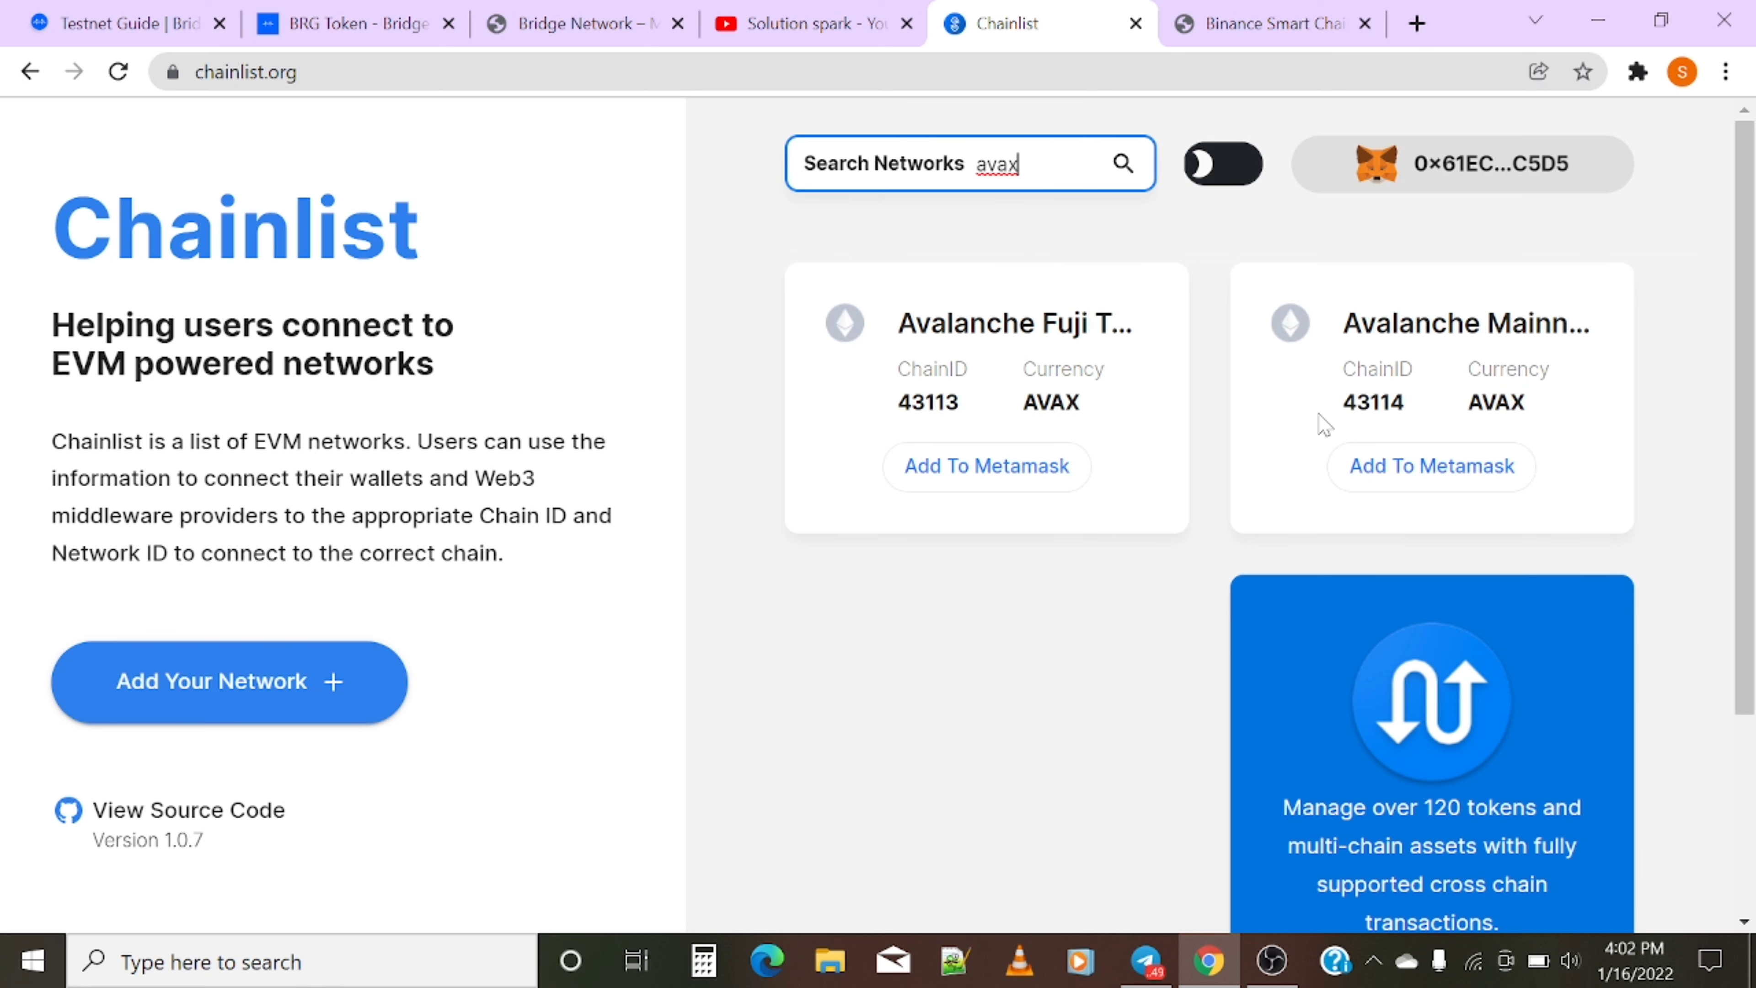
{"action": "left_click", "coordinate": [1354, 464]}
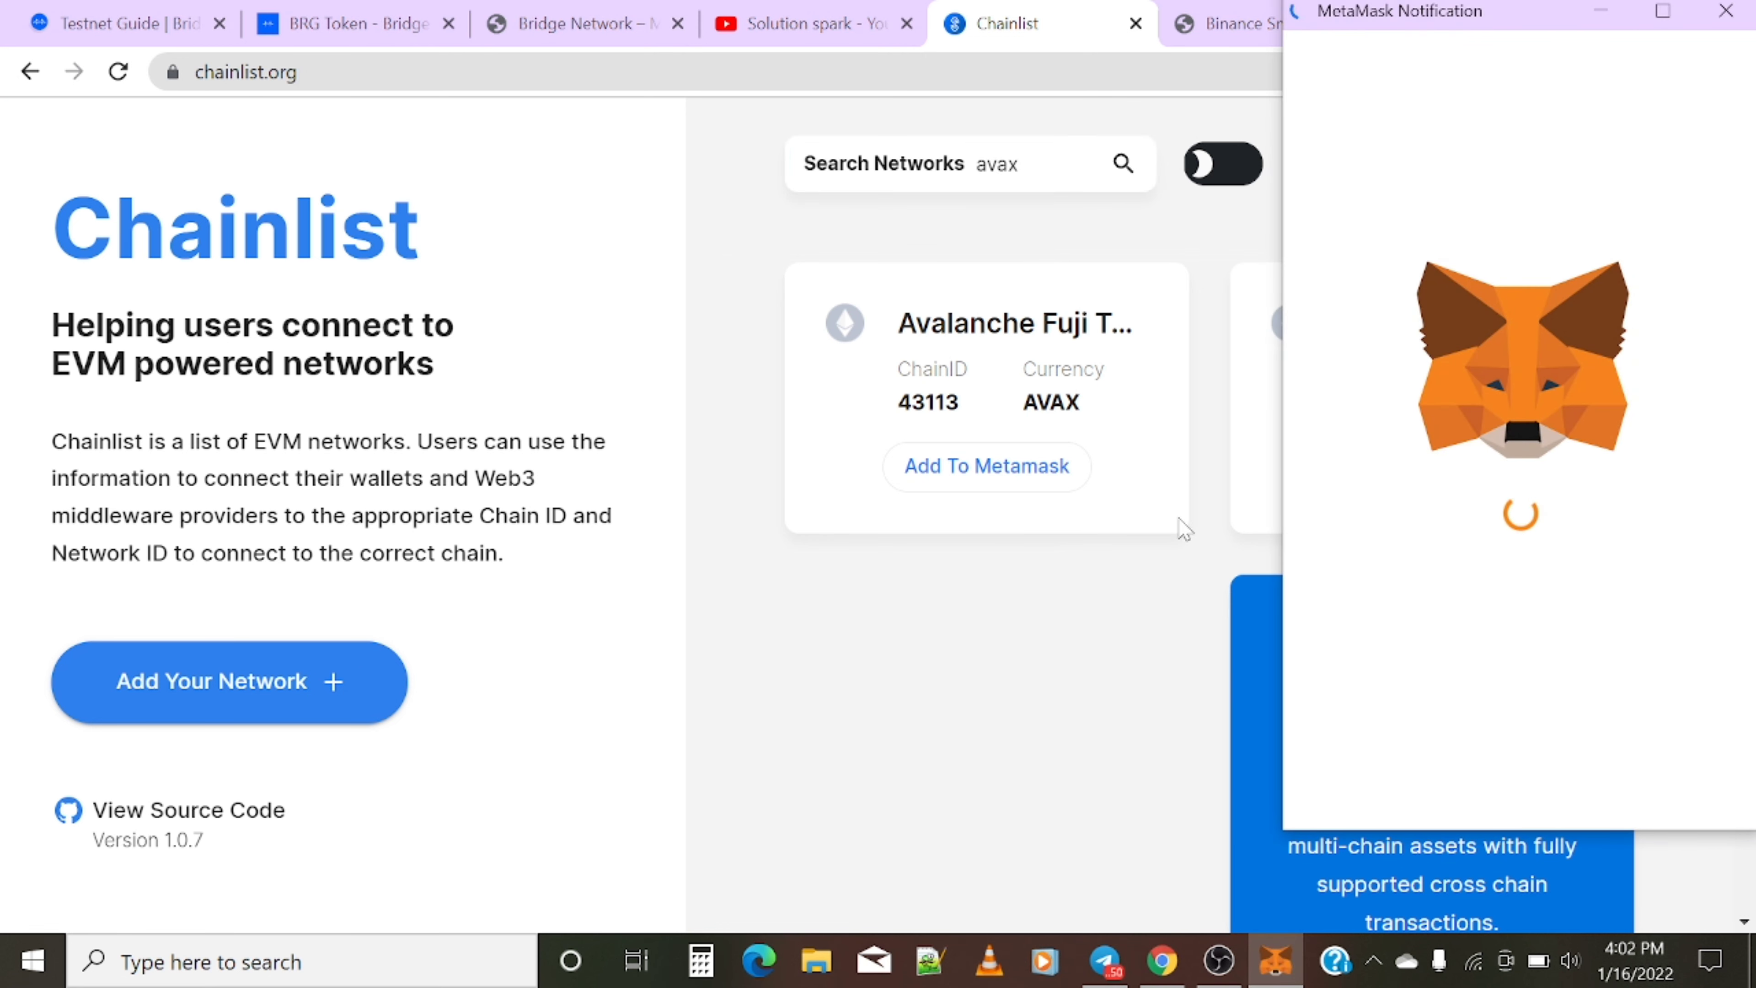
{"action": "left_click", "coordinate": [1144, 544]}
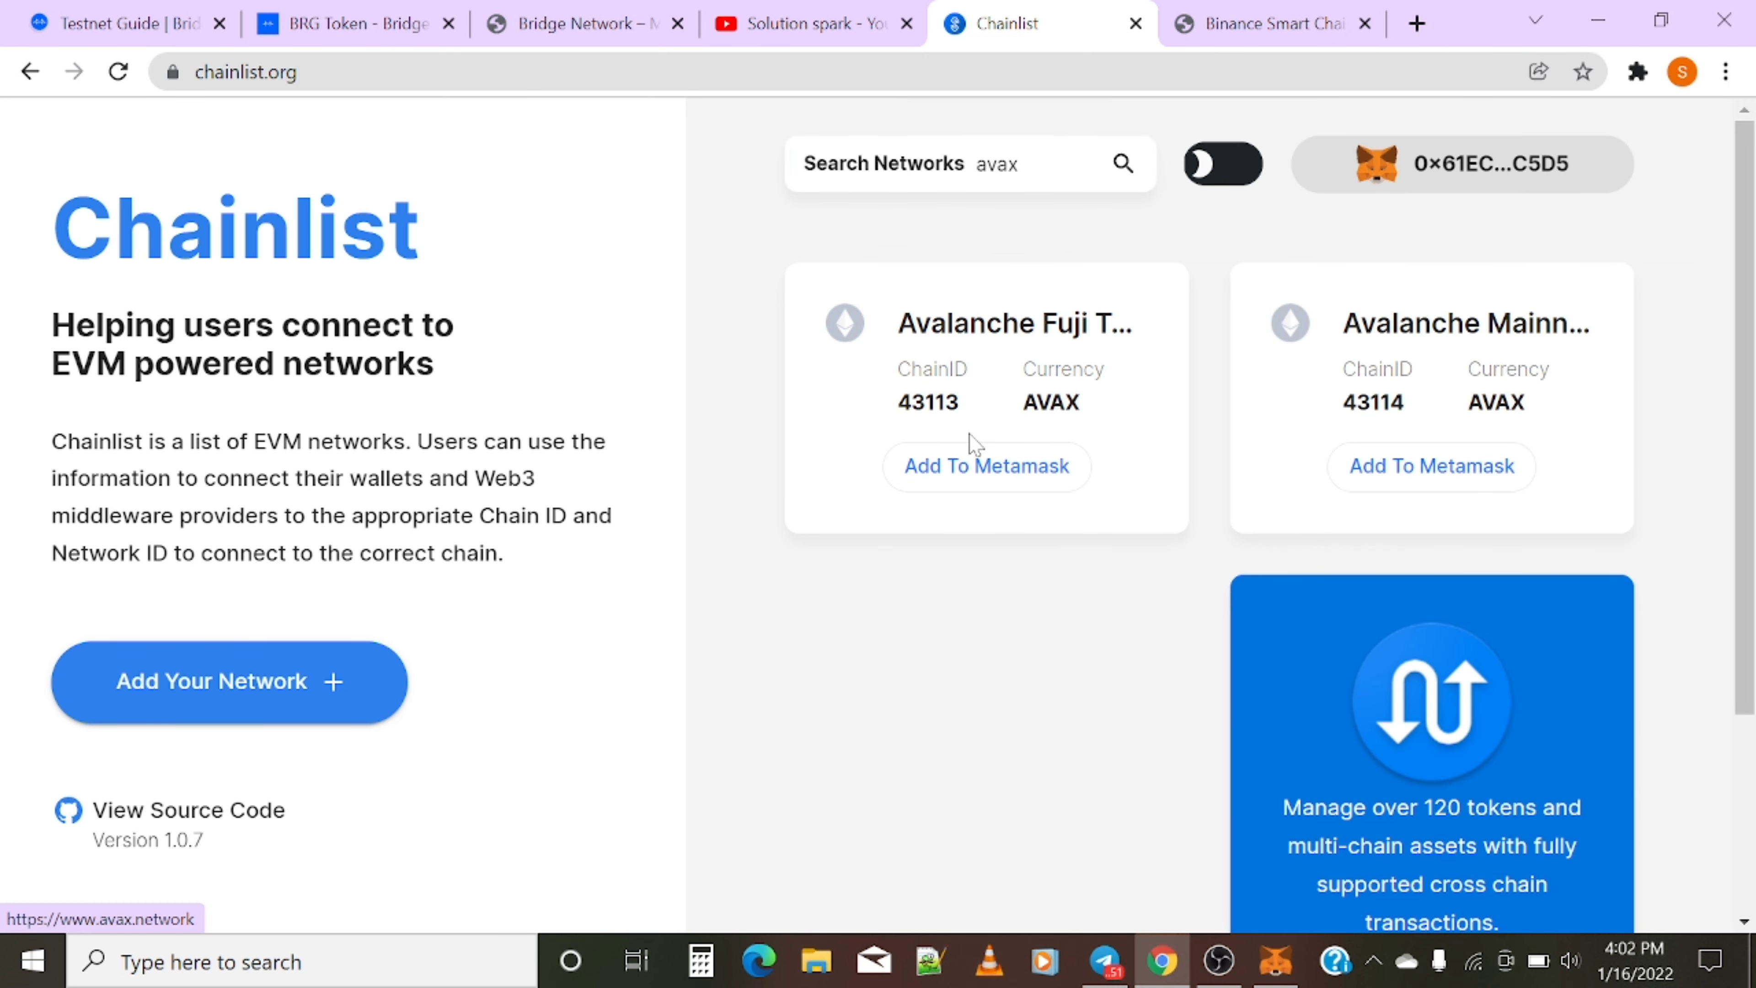
- Approve adding Avalanche Mainnet in MetaMask and allow switching to it
{"action": "left_click", "coordinate": [971, 476]}
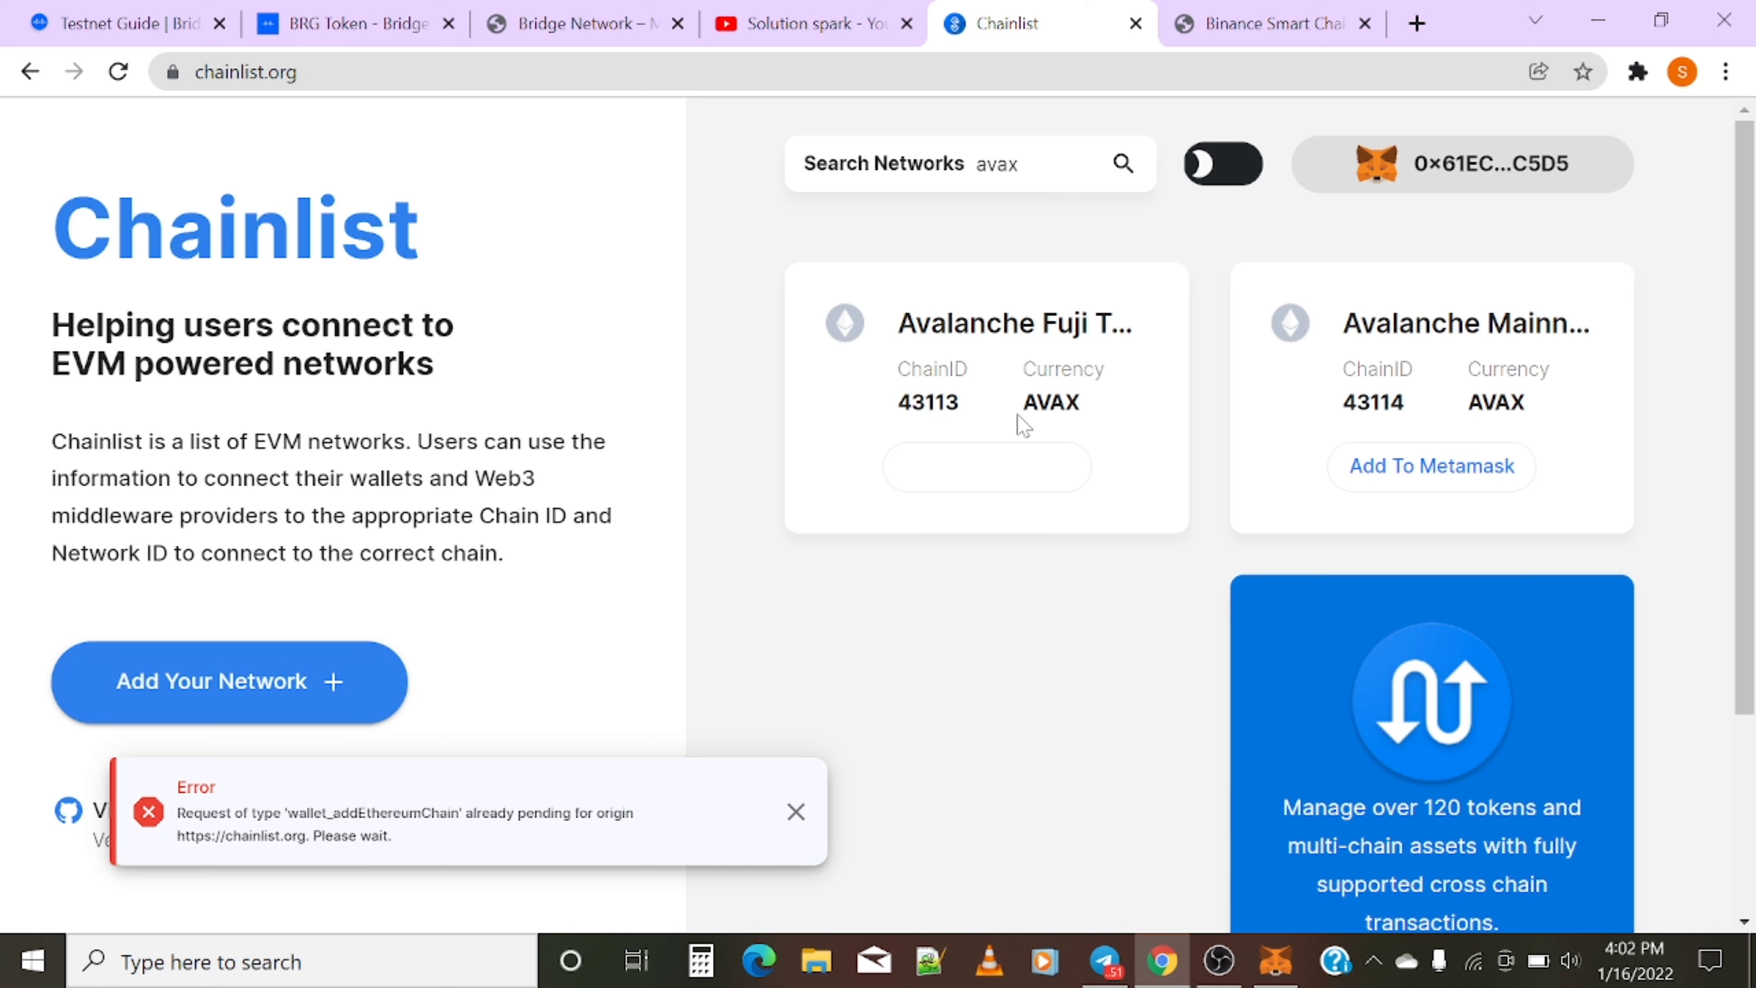
{"action": "left_click", "coordinate": [1009, 481]}
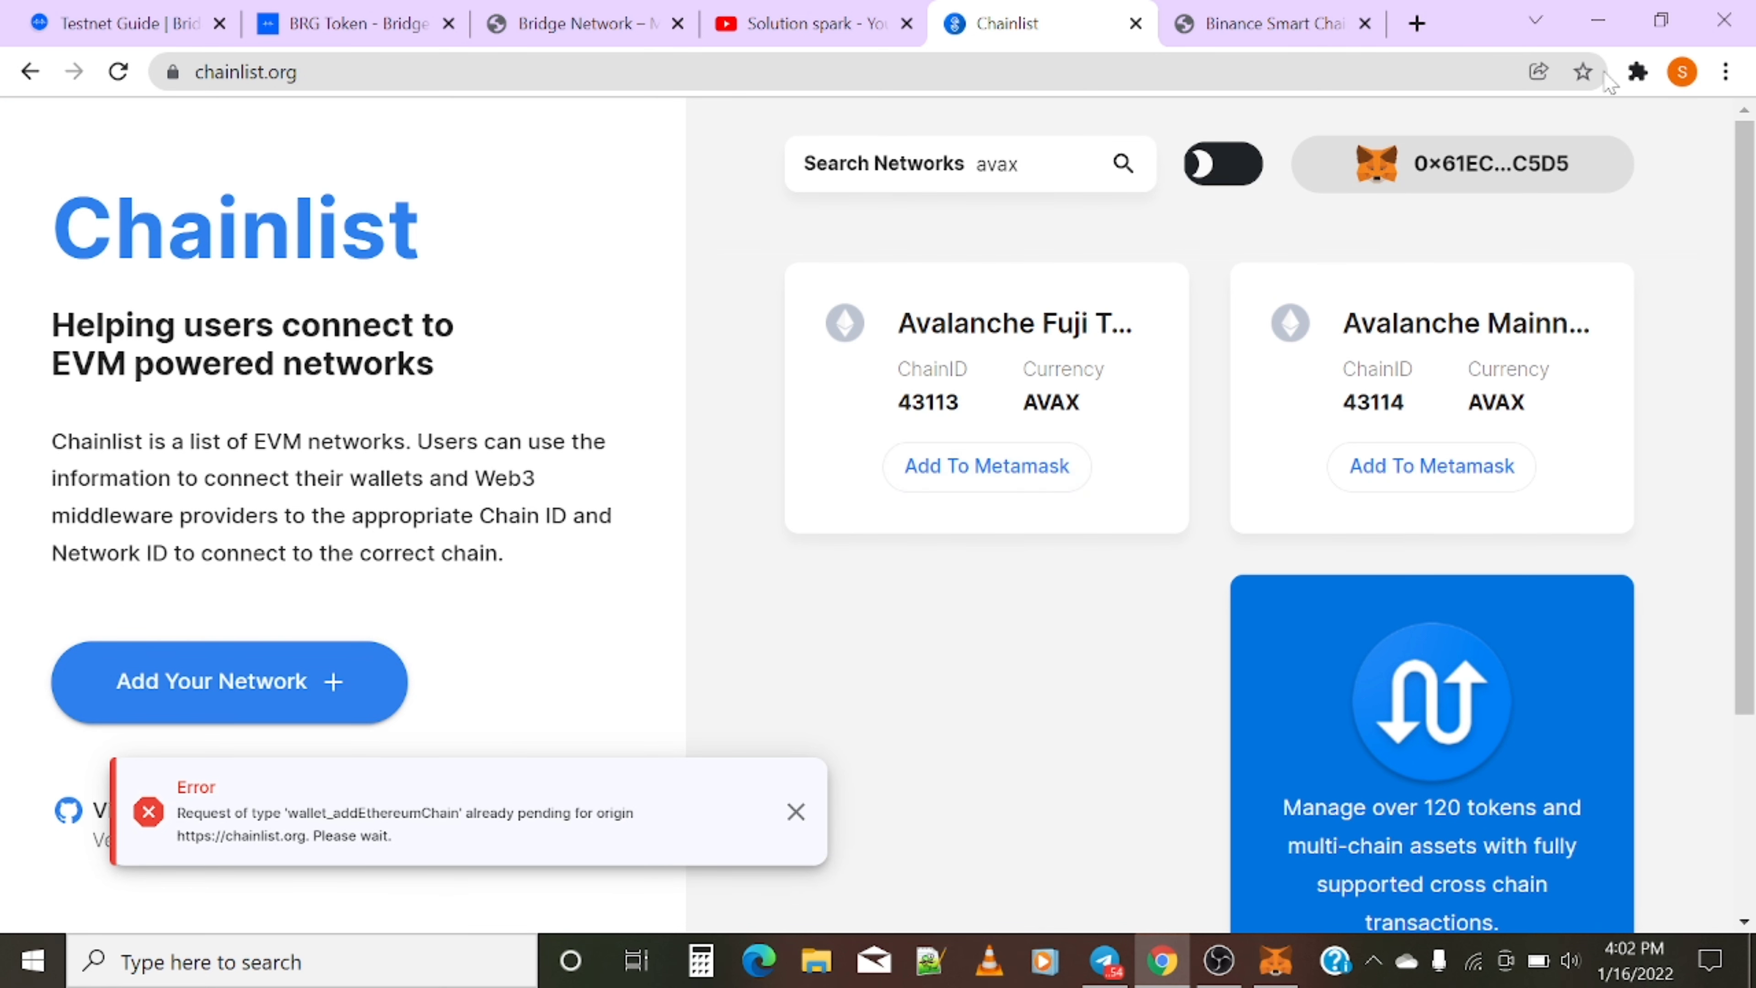
{"action": "left_click", "coordinate": [1635, 72]}
{"action": "left_click", "coordinate": [1466, 247]}
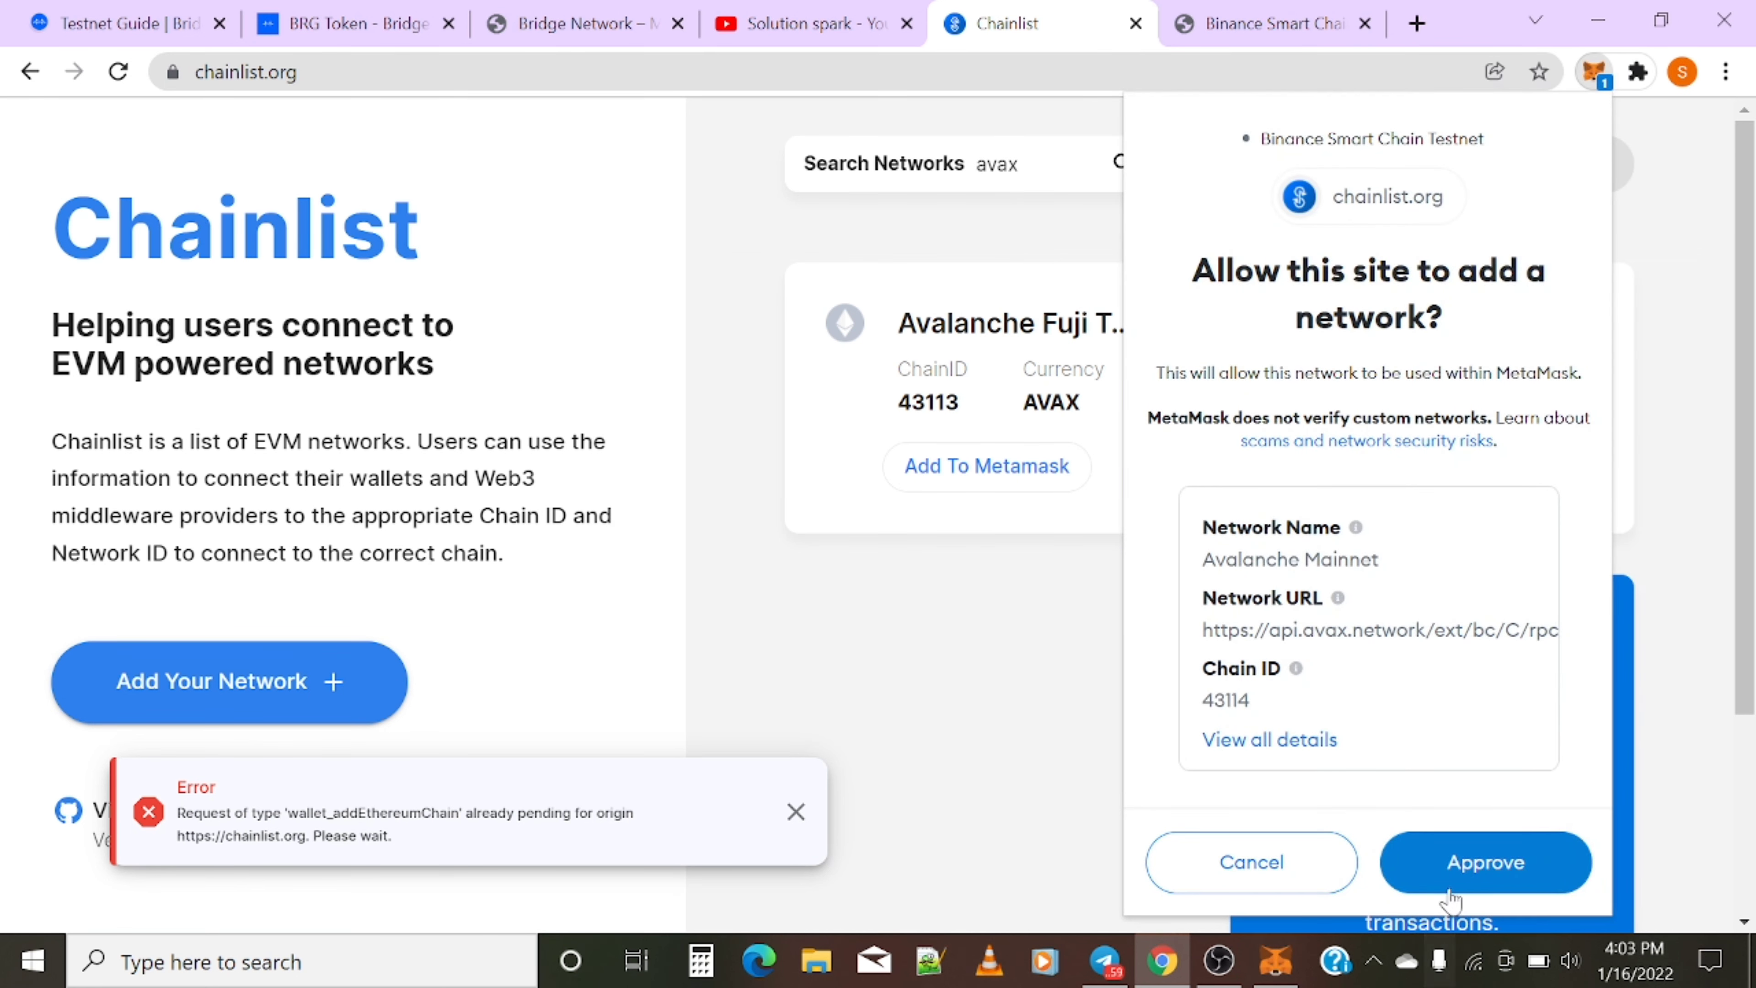
{"action": "left_click", "coordinate": [1514, 864]}
{"action": "left_click", "coordinate": [1515, 862]}
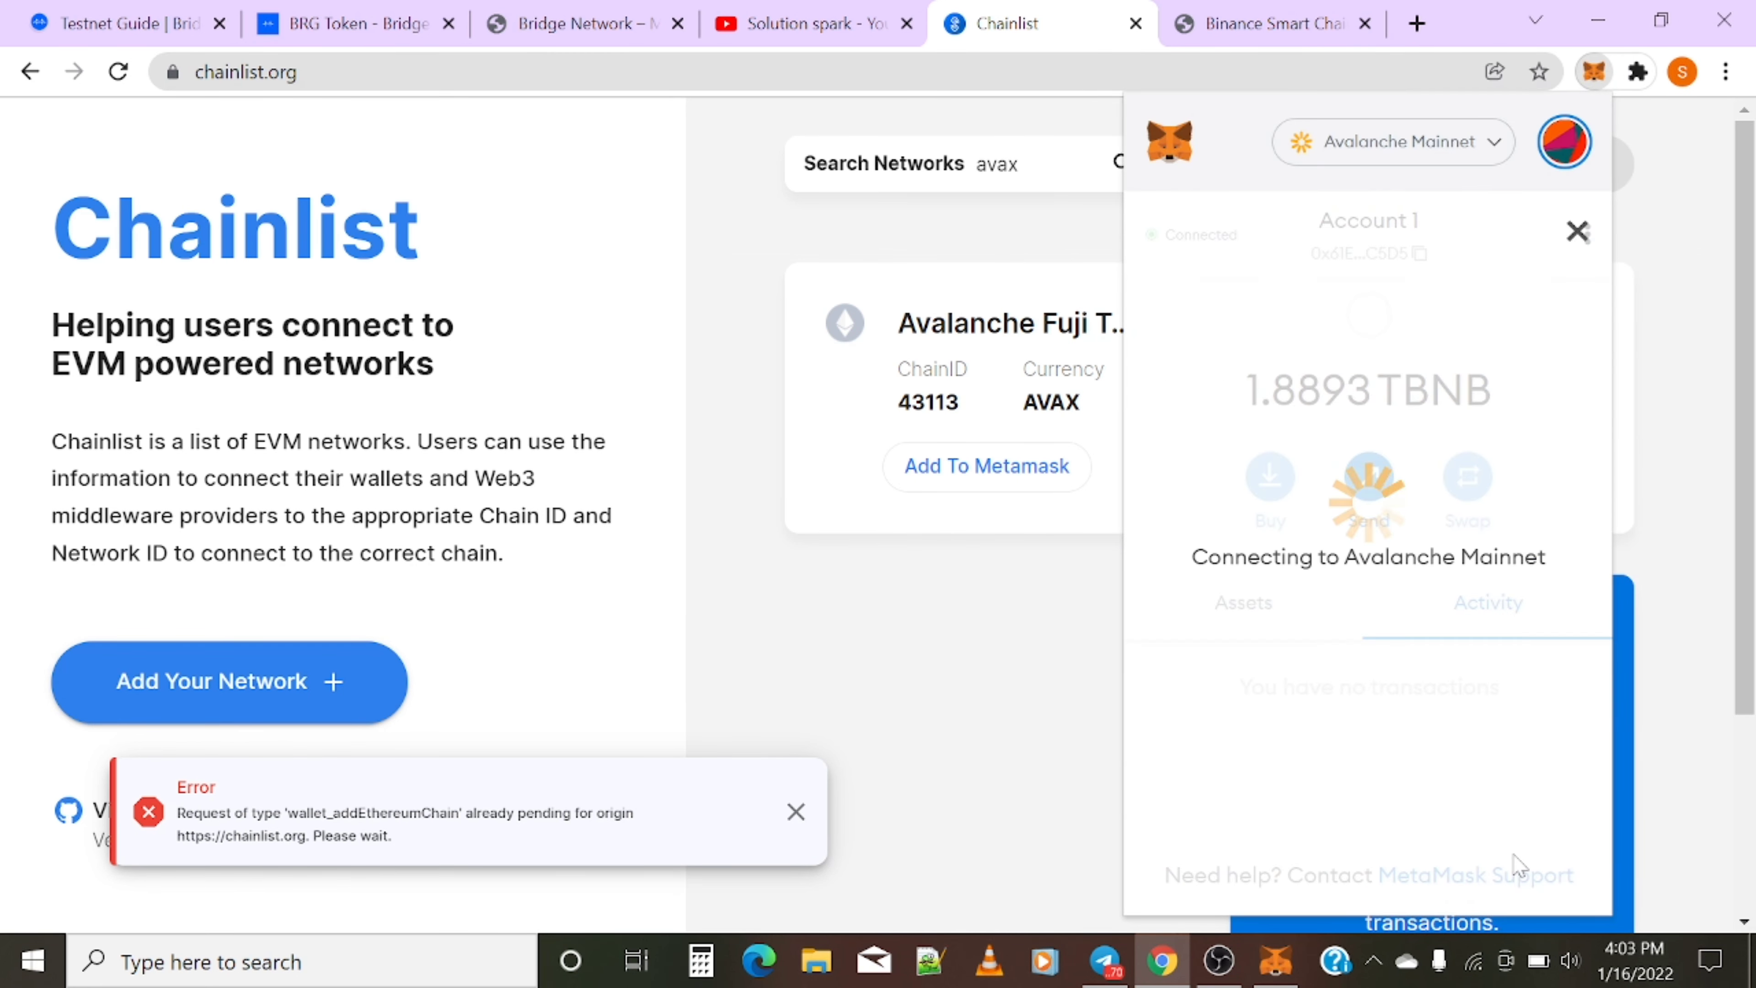
- Add Avalanche Fuji Testnet, approve it and make it the active network
{"action": "left_click", "coordinate": [1011, 476]}
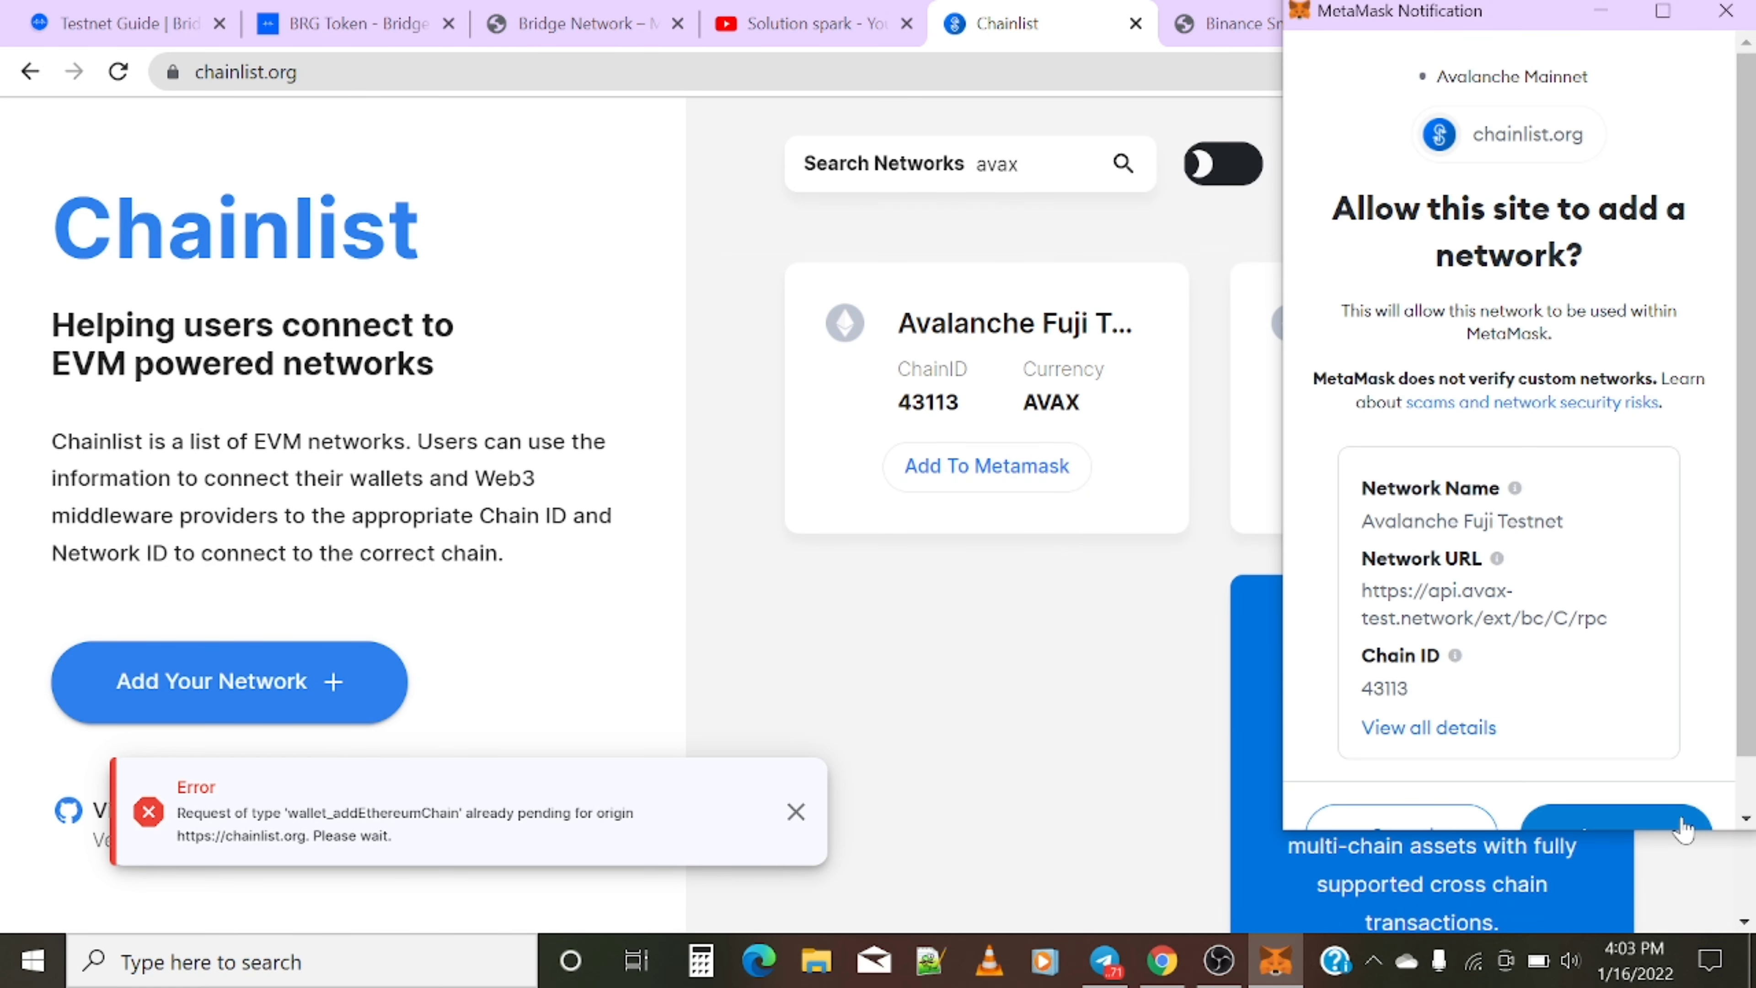
{"action": "scroll", "coordinate": [1671, 773], "scroll_direction": "down", "scroll_amount": 1}
{"action": "left_click", "coordinate": [1652, 776]}
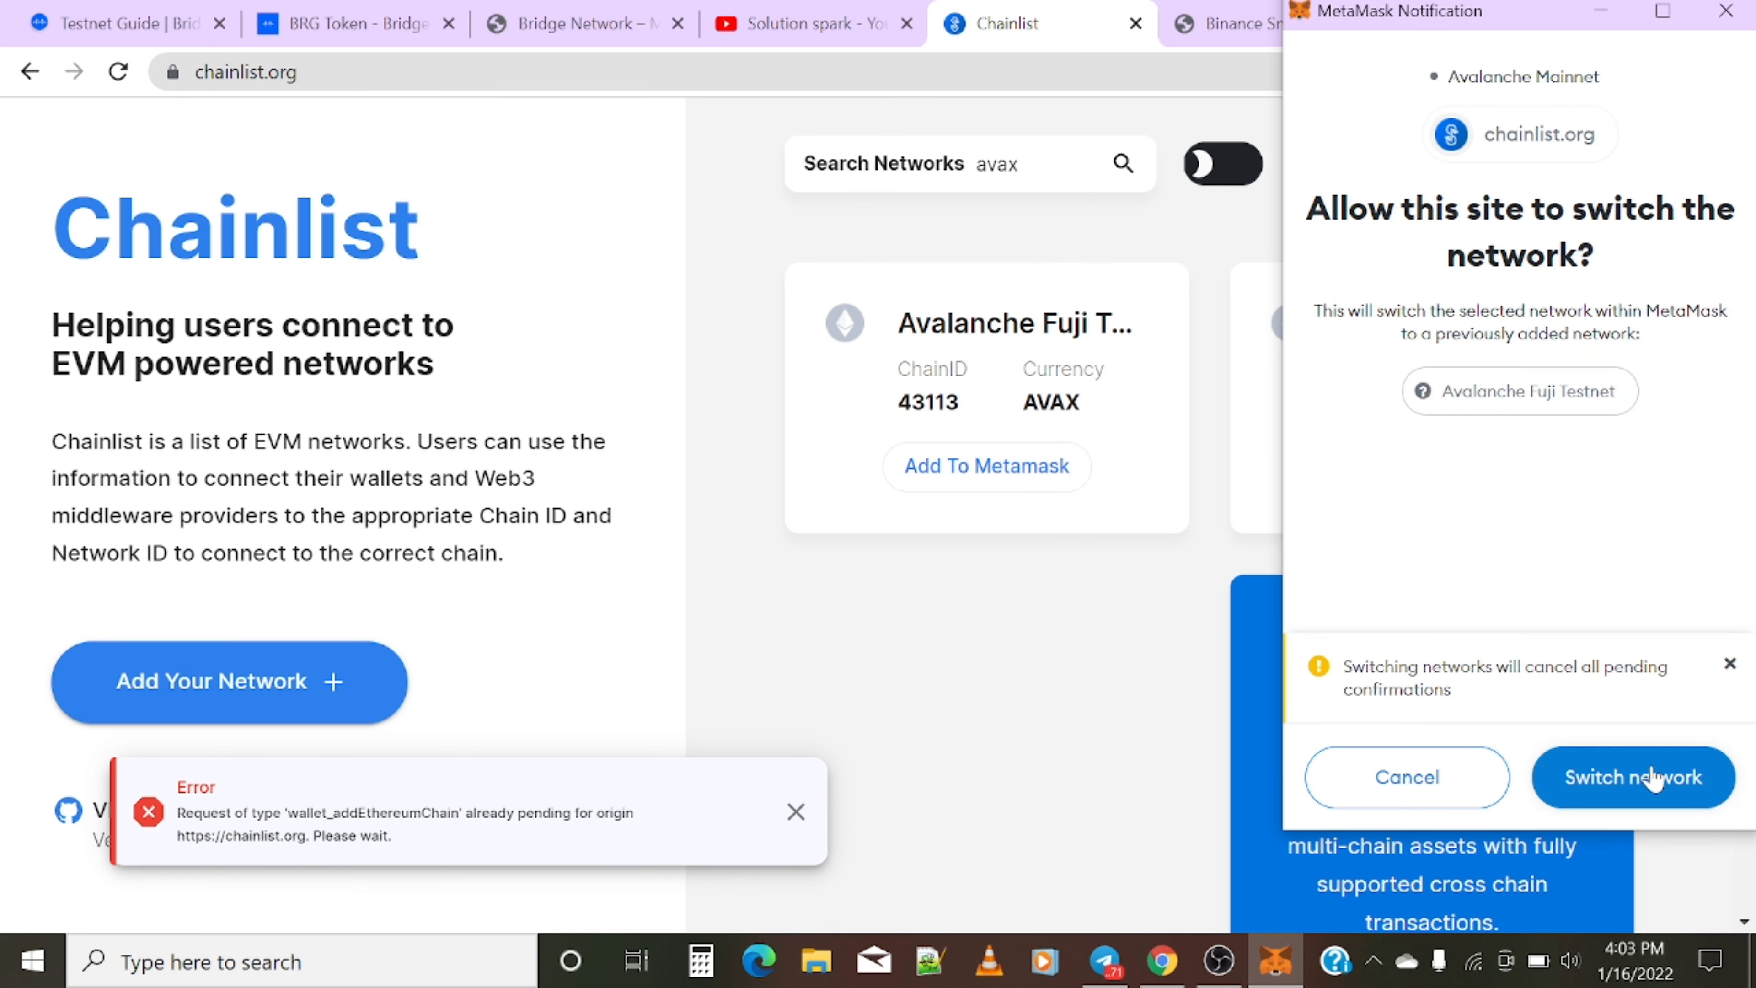
{"action": "left_click", "coordinate": [1653, 775]}
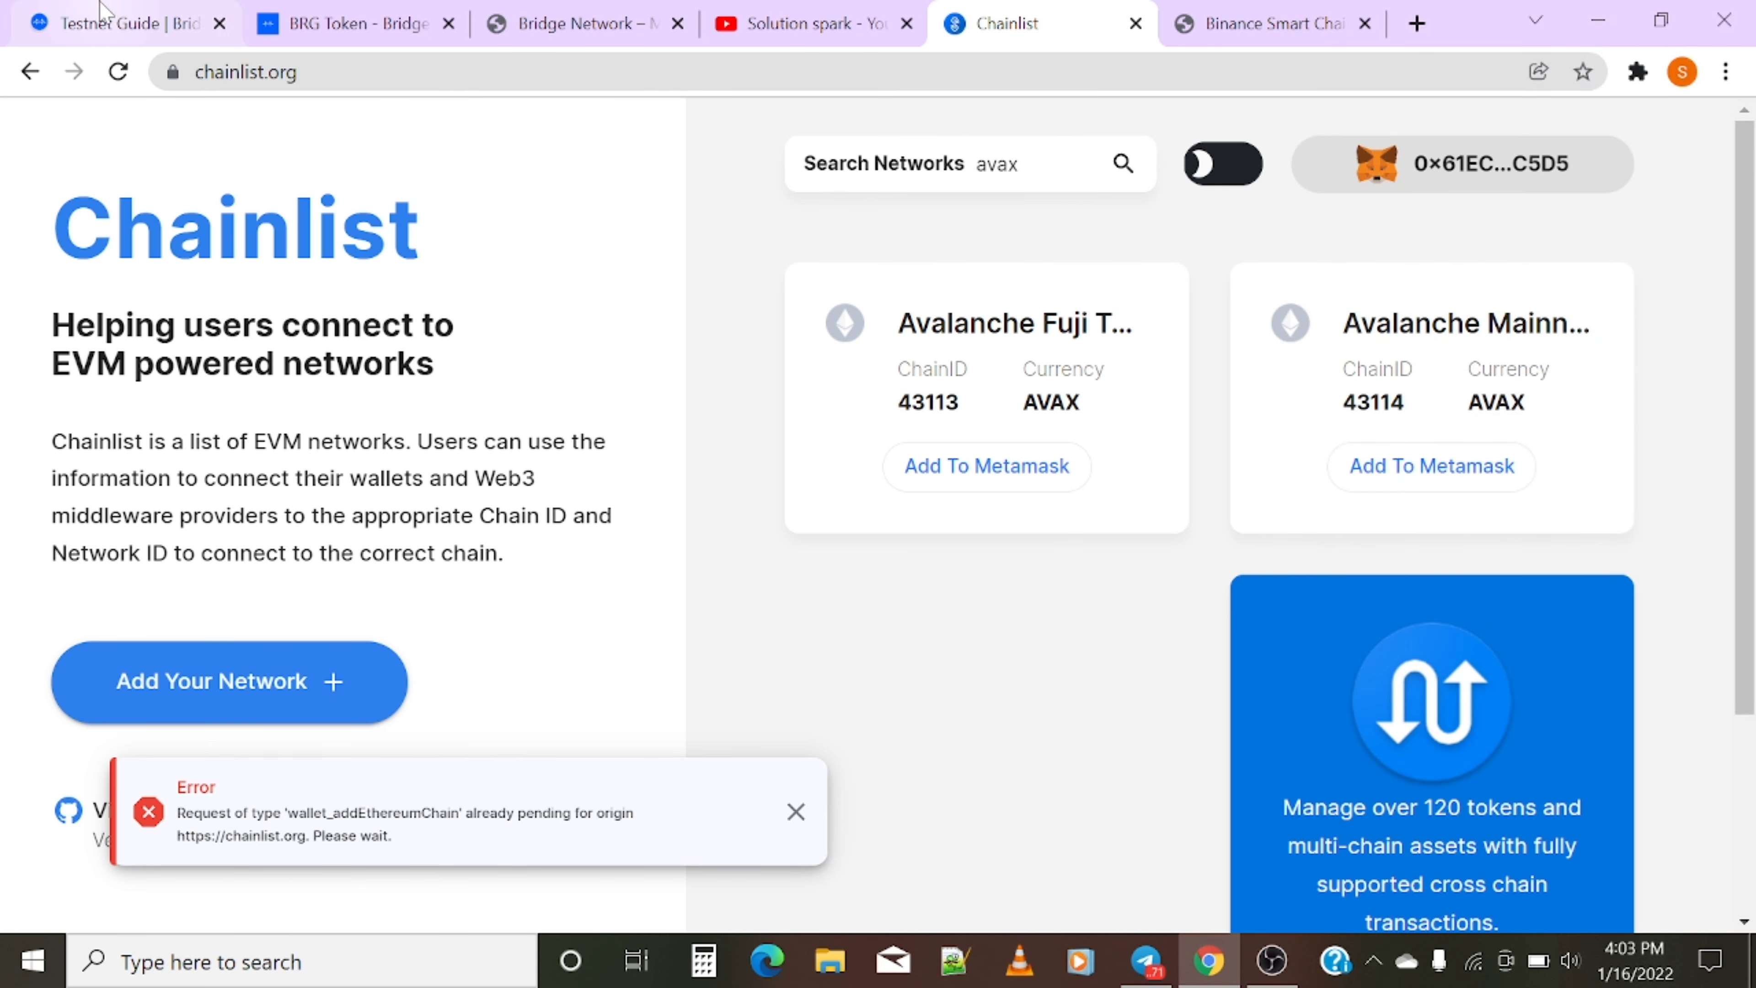
{"action": "left_click", "coordinate": [118, 23]}
- Launch Testnet 2.0 from the guide, opening the bridge Transfer page in a new tab
{"action": "scroll", "coordinate": [525, 568], "scroll_direction": "up", "scroll_amount": 4}
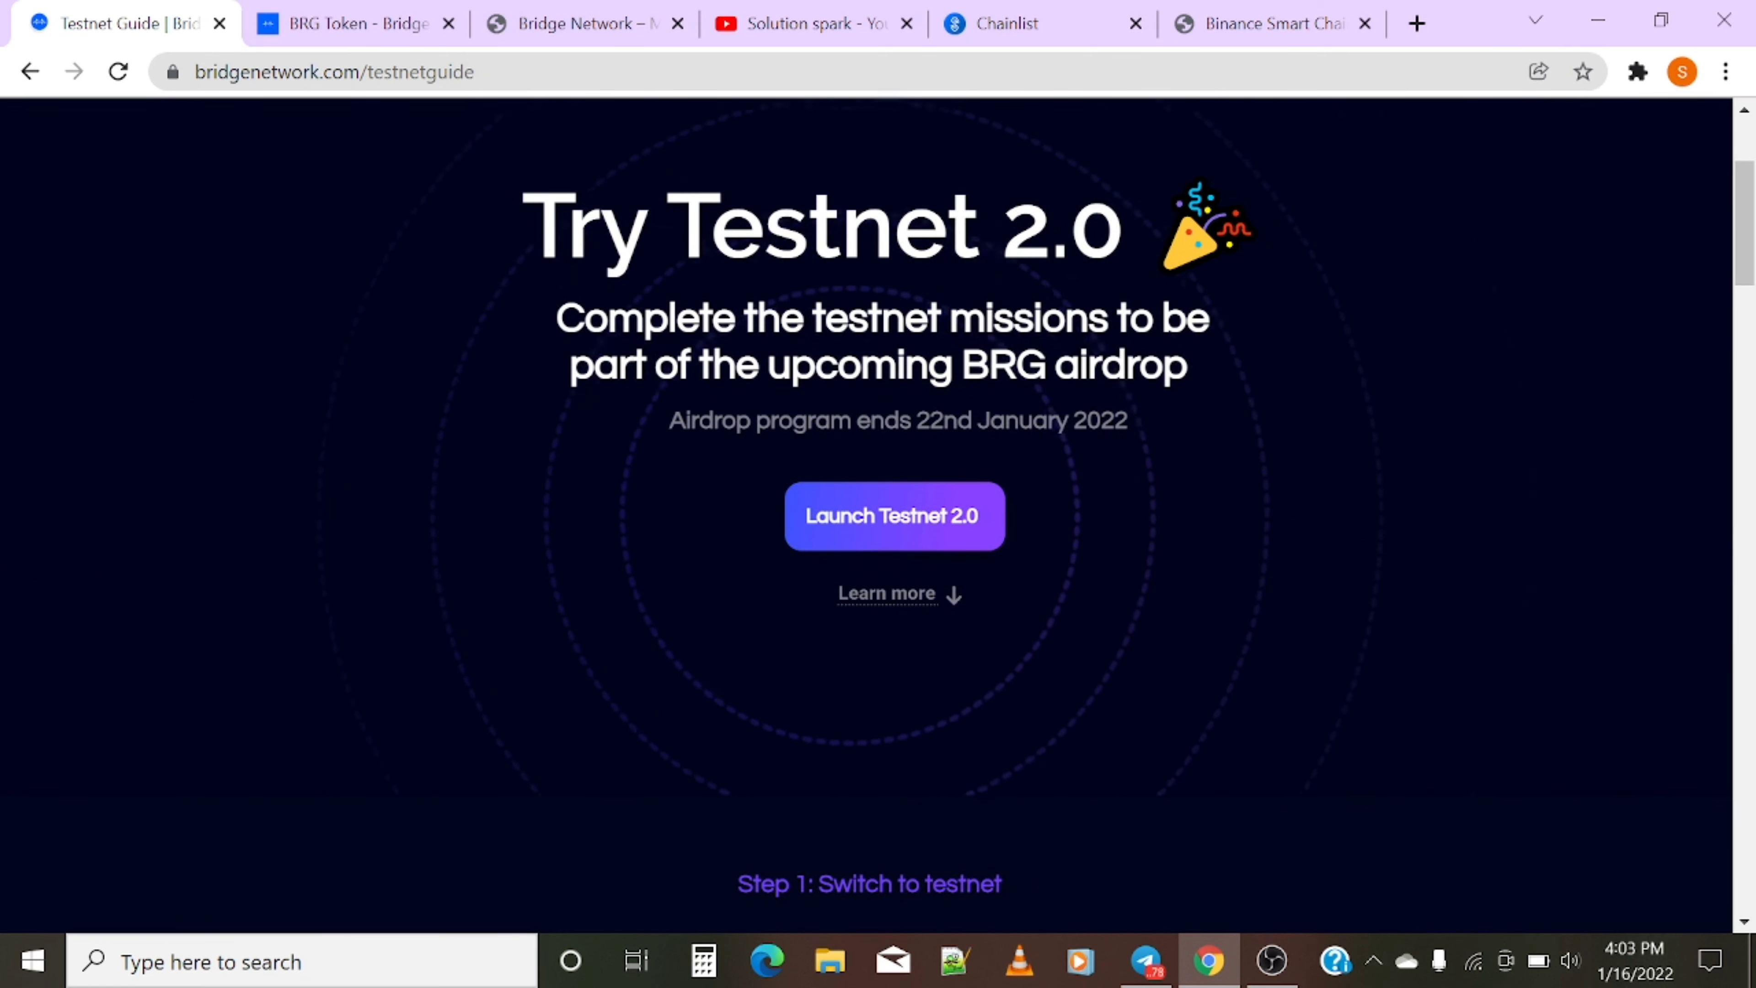
{"action": "left_click", "coordinate": [894, 515]}
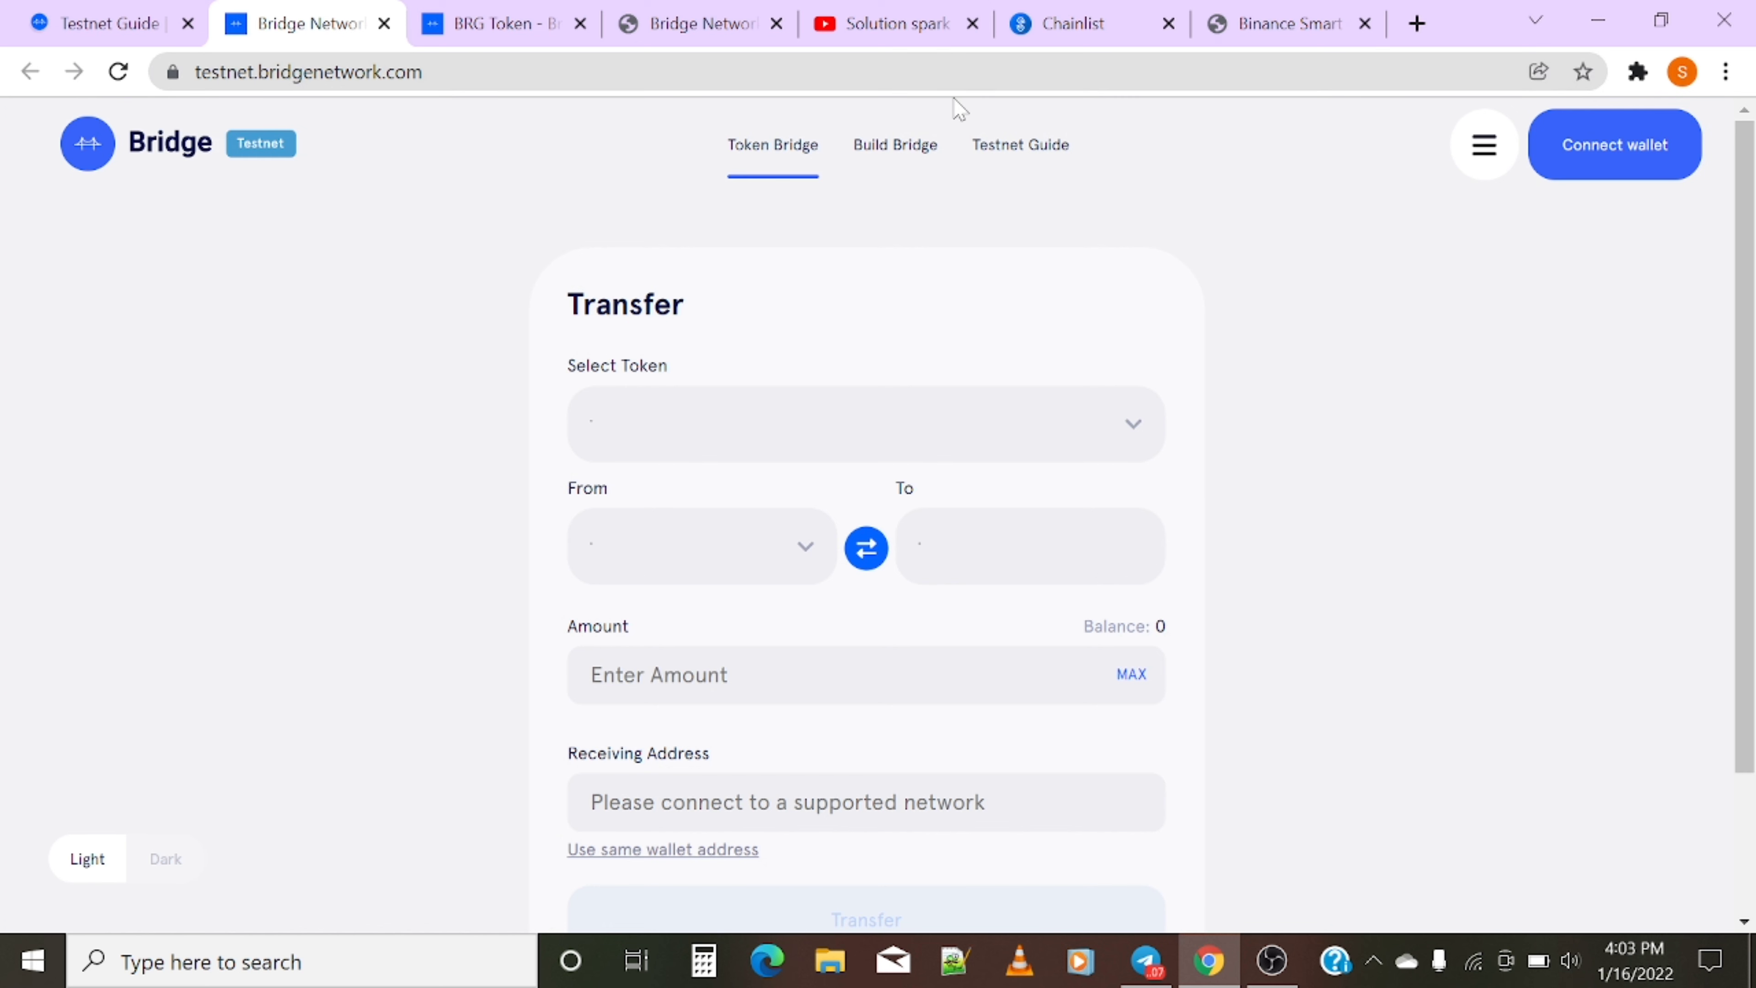
{"action": "left_click", "coordinate": [1637, 71]}
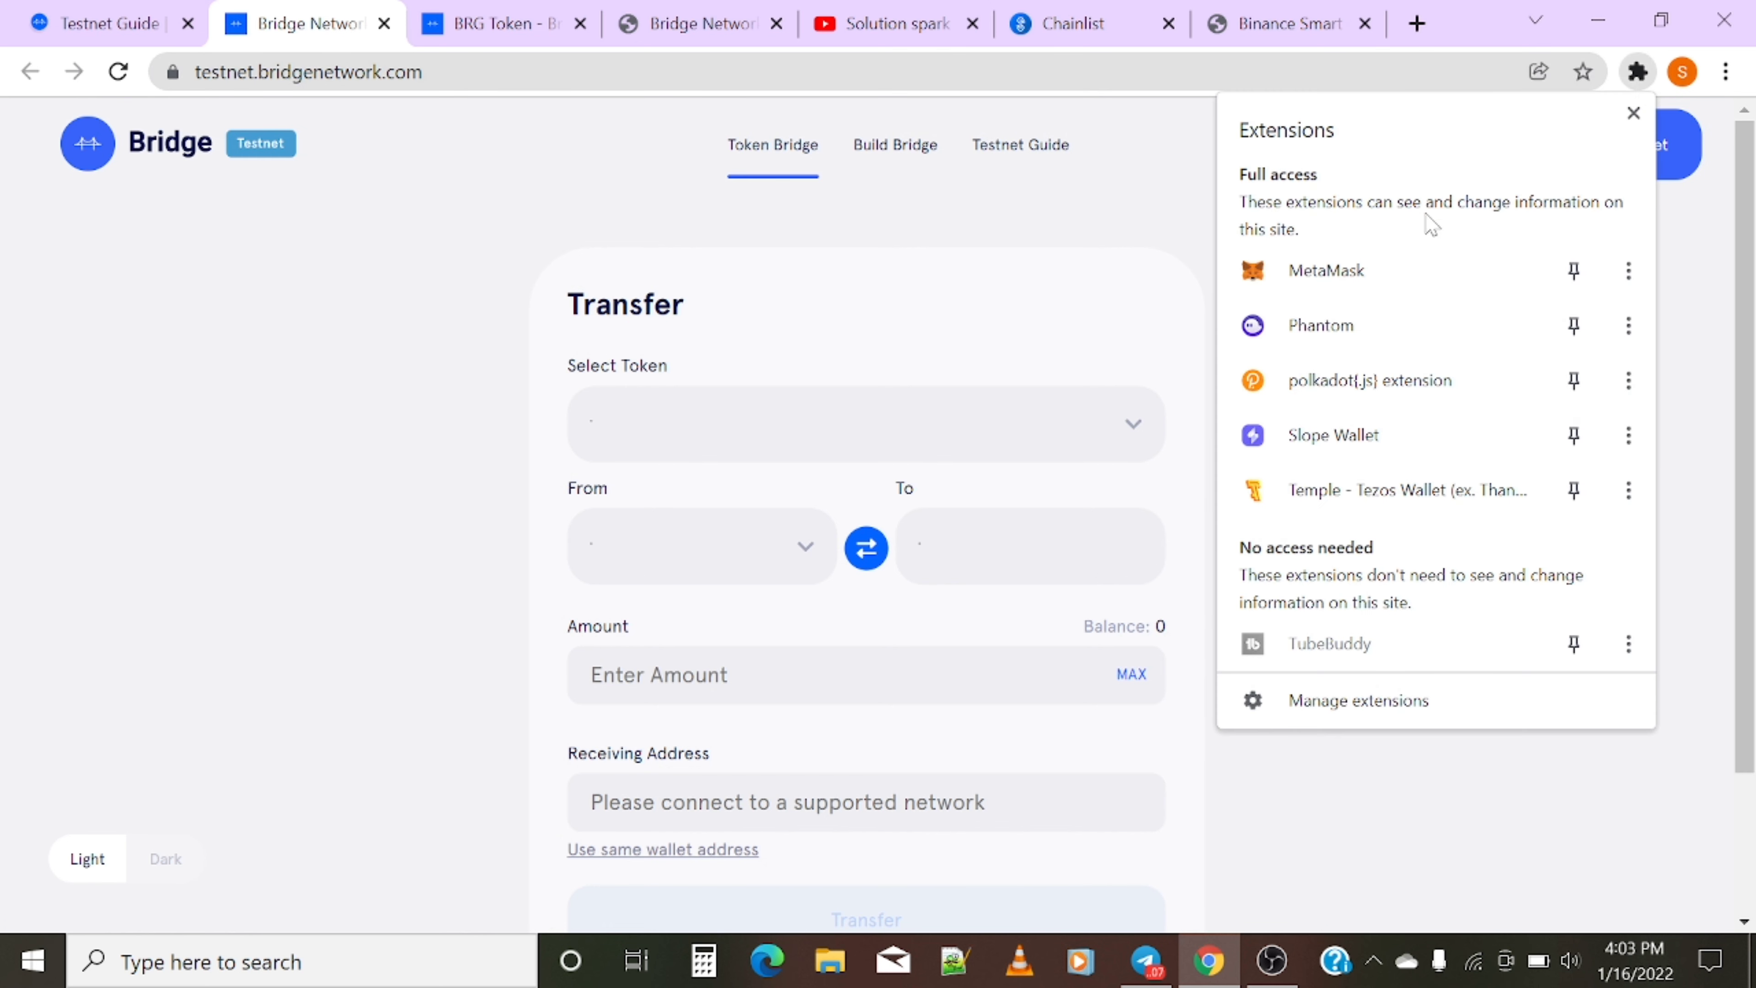
{"action": "left_click", "coordinate": [1399, 277]}
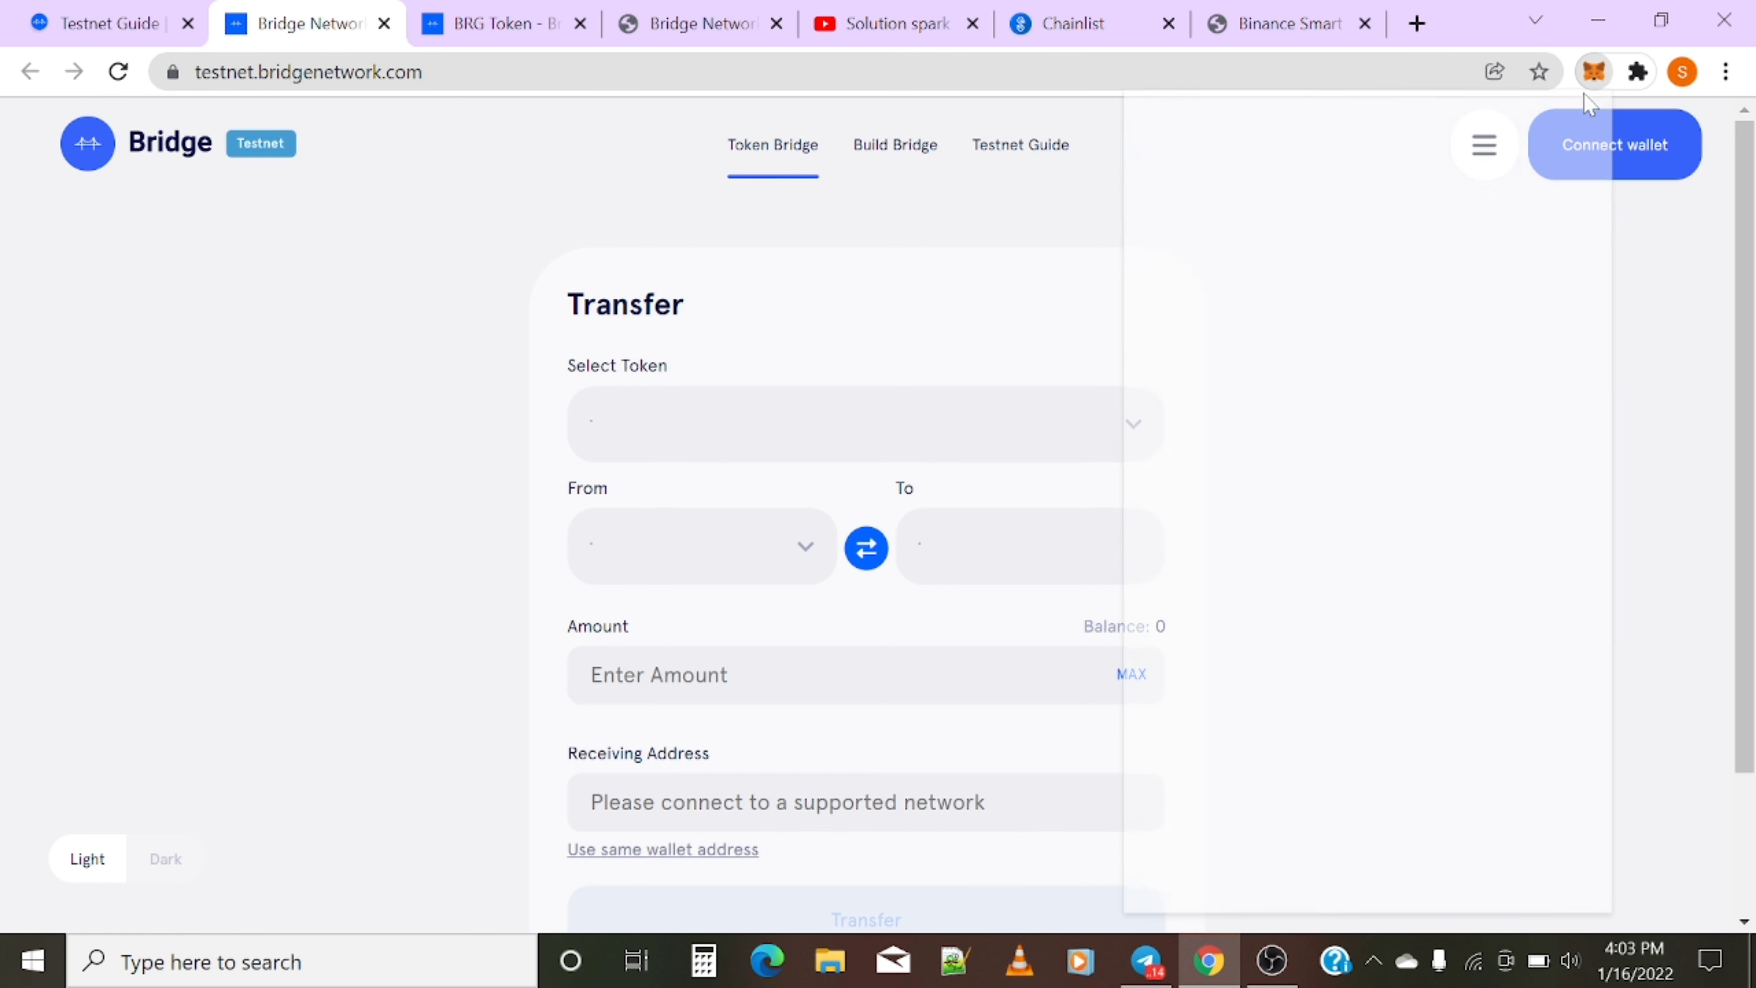
- Switch MetaMask to Binance Smart Chain Testnet
{"action": "left_click", "coordinate": [1355, 148]}
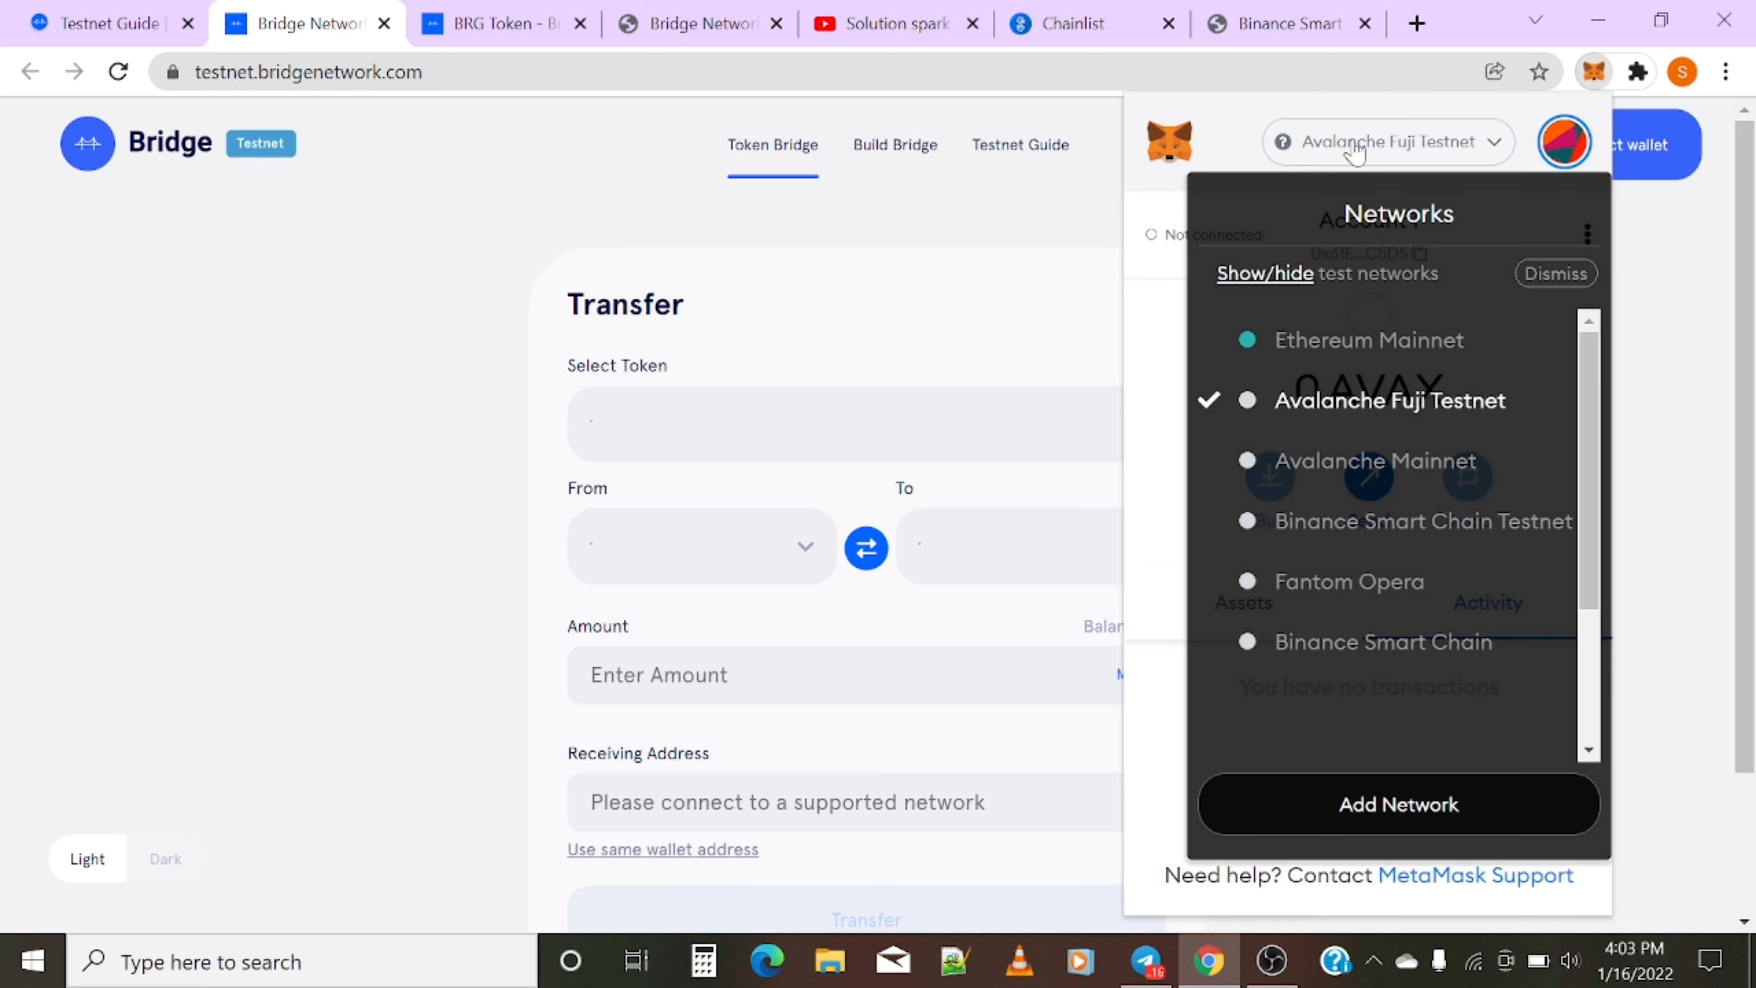
{"action": "left_click", "coordinate": [1375, 536]}
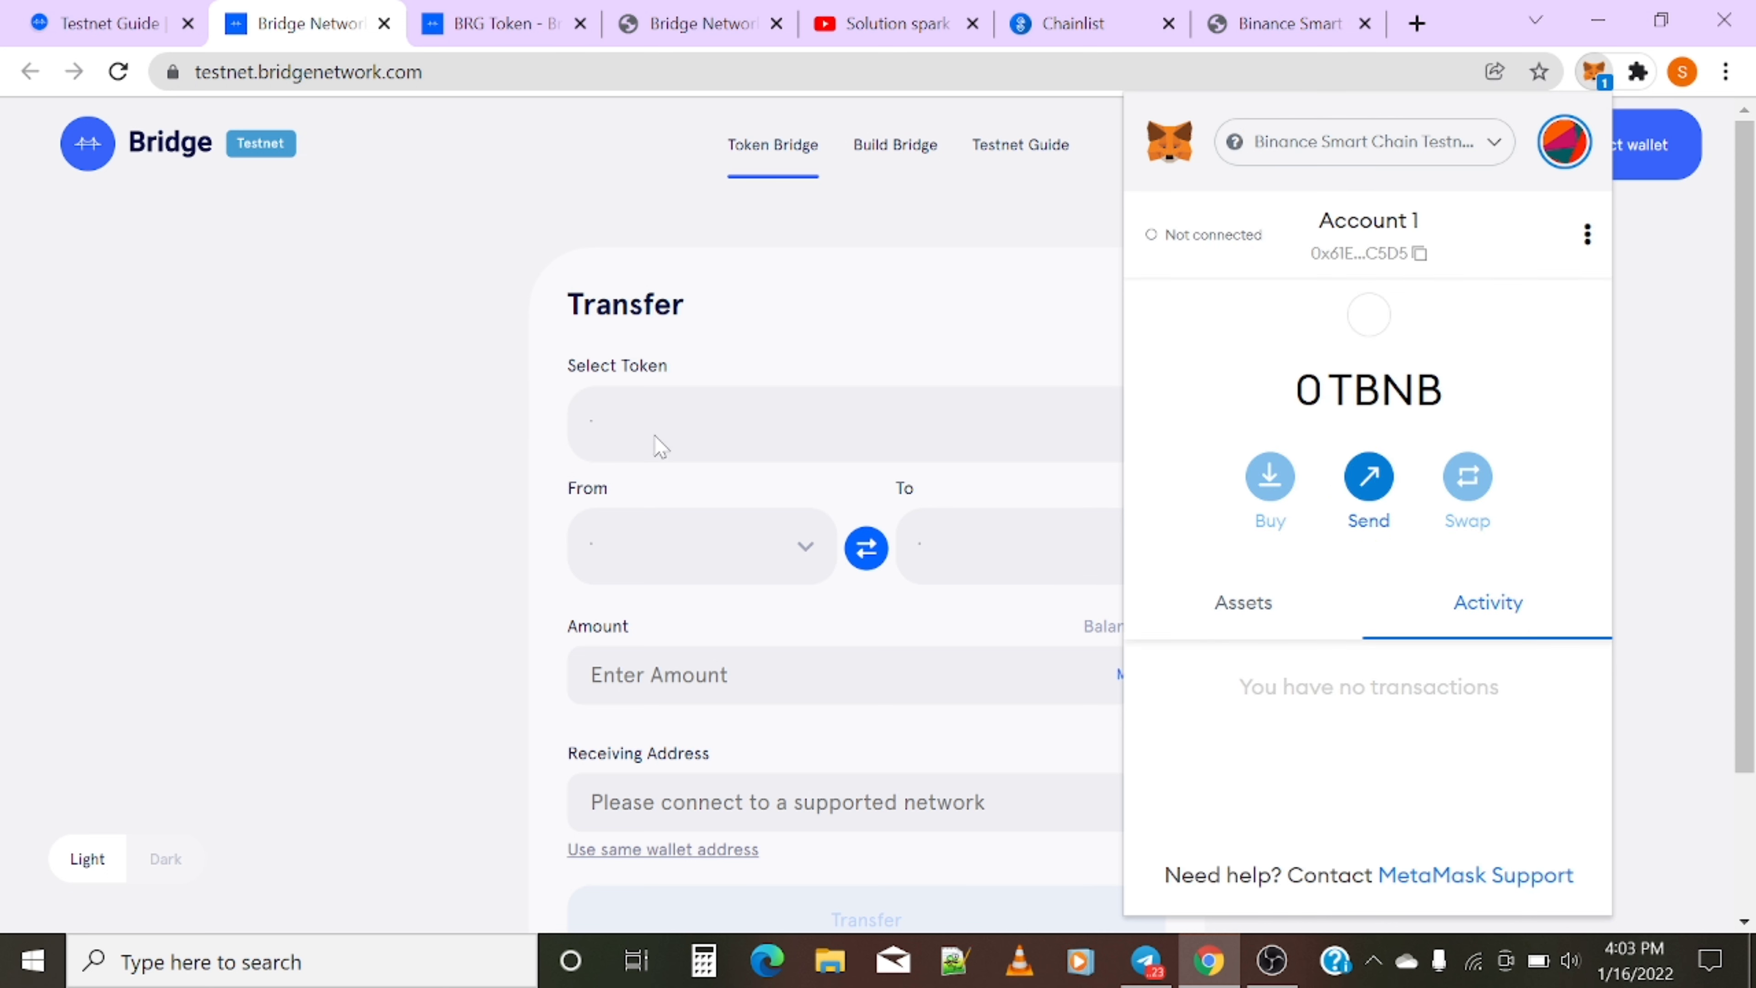
{"action": "left_click", "coordinate": [7, 458]}
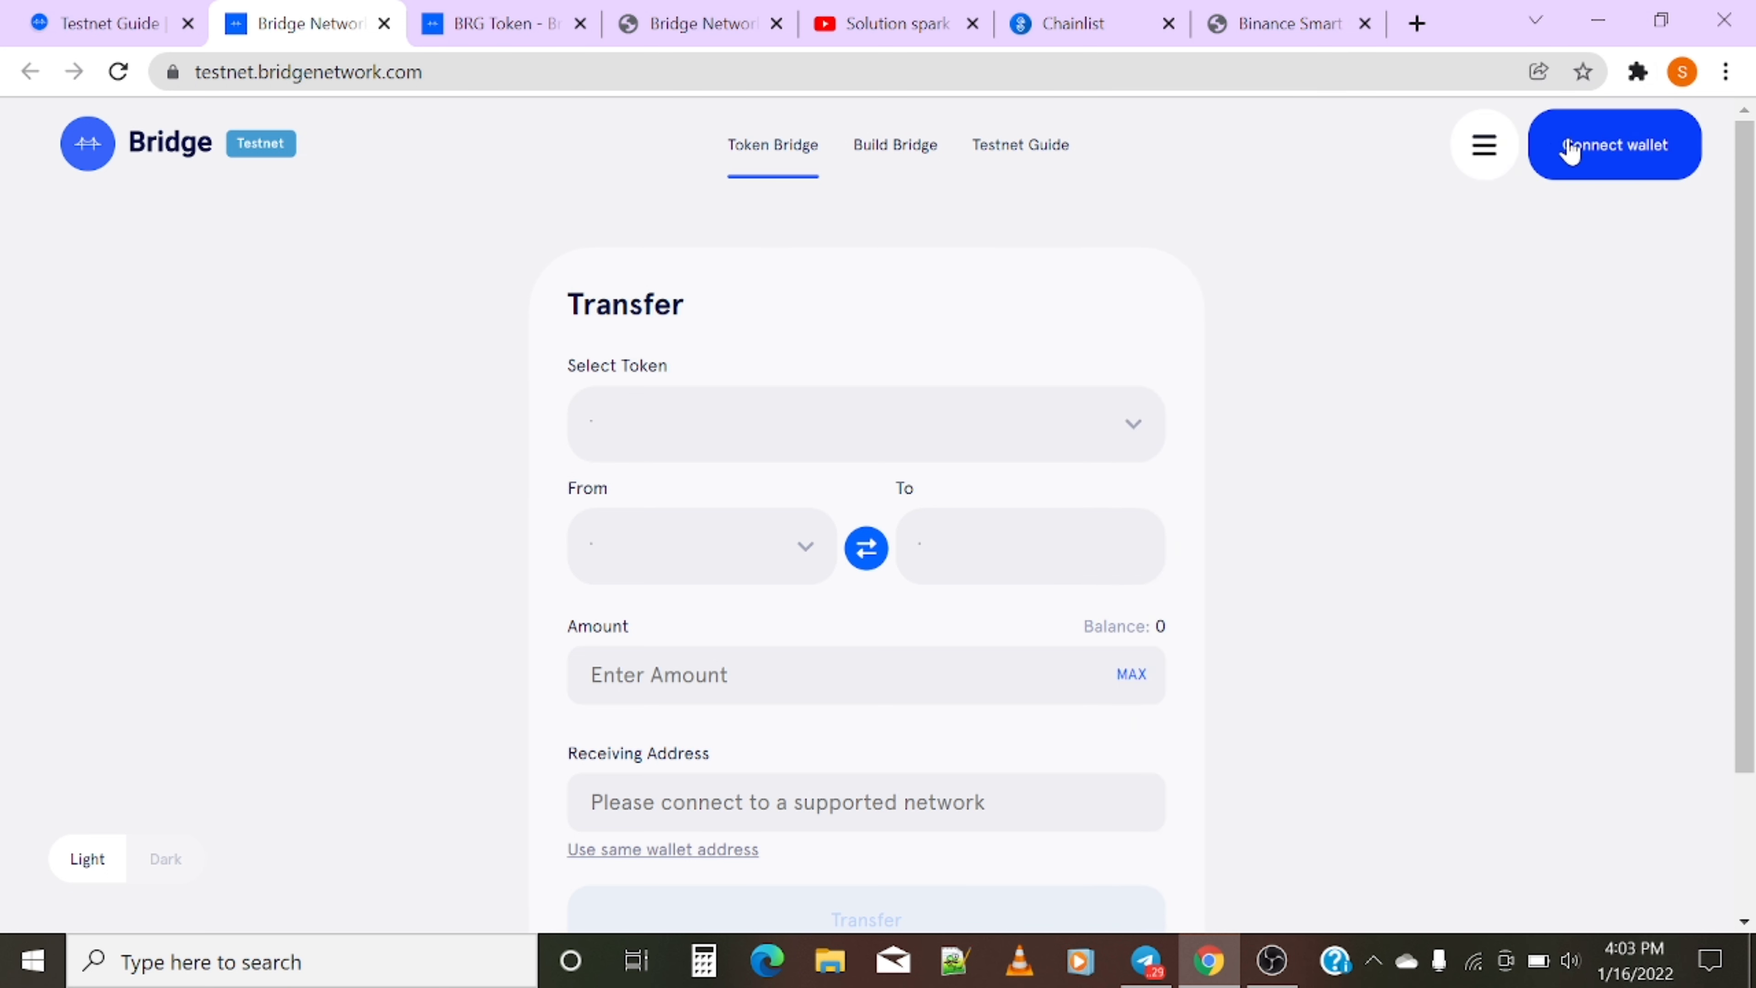
- Connect MetaMask Account 1 to the Bridge Network testnet app
{"action": "left_click", "coordinate": [1572, 147]}
{"action": "left_click", "coordinate": [910, 510]}
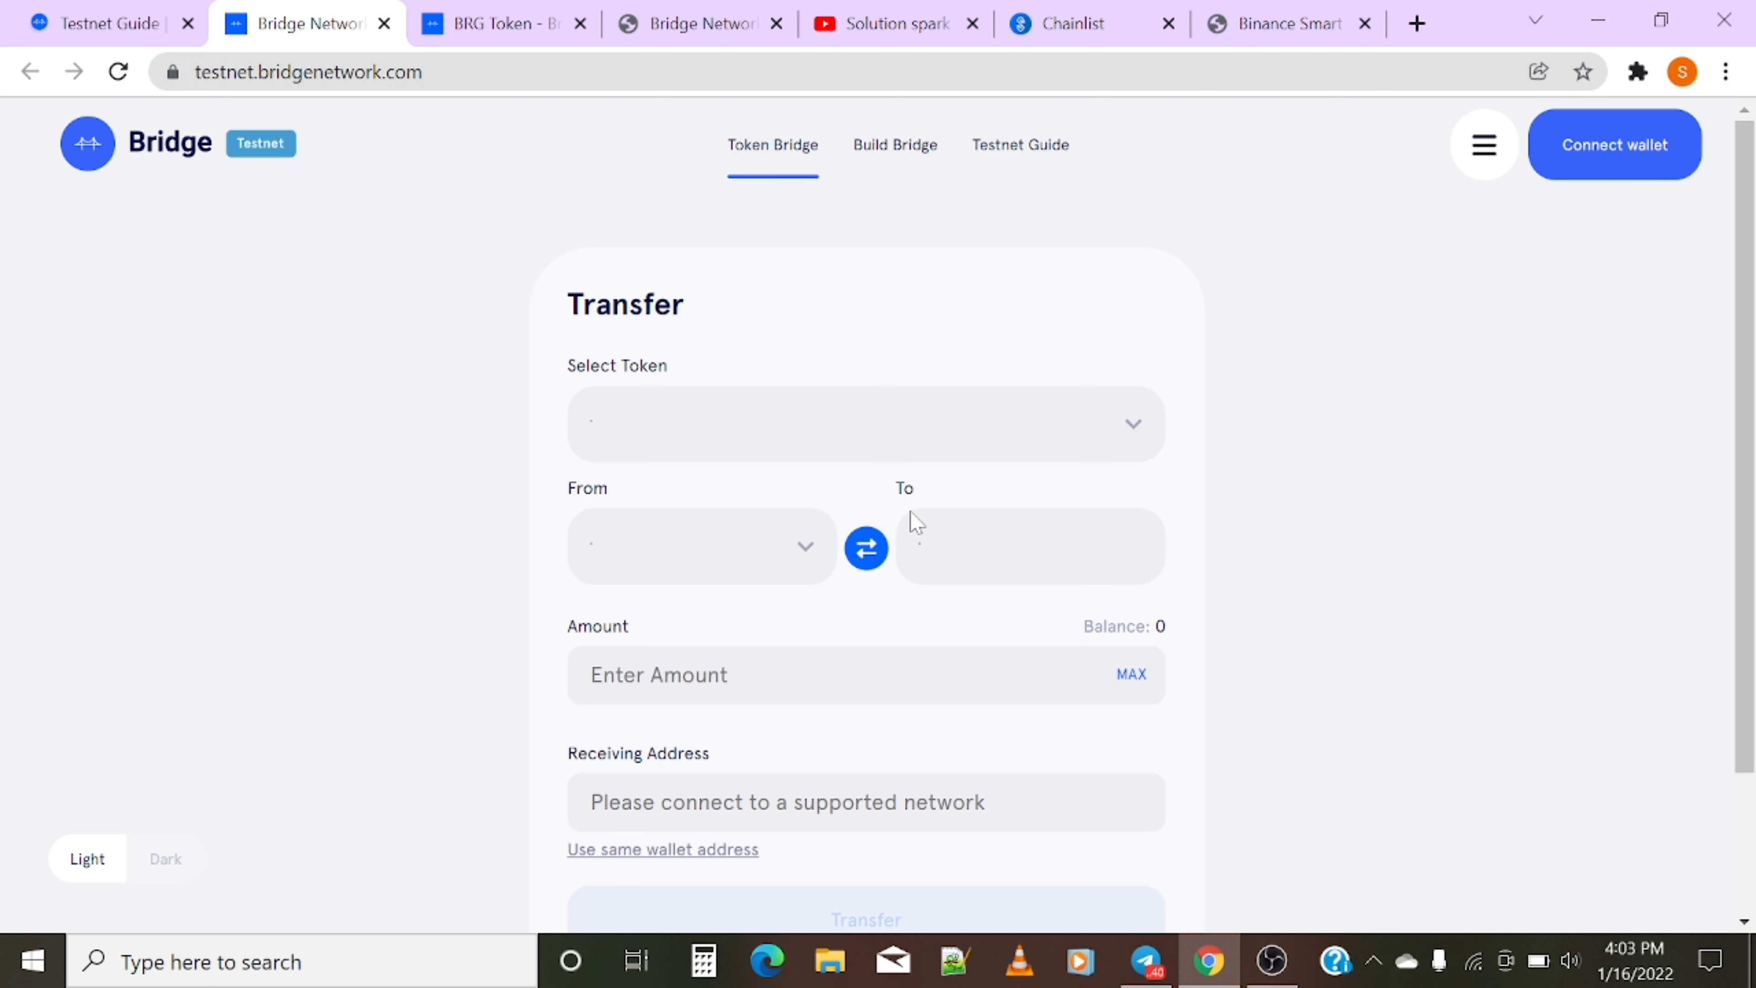
{"action": "left_click", "coordinate": [1616, 146]}
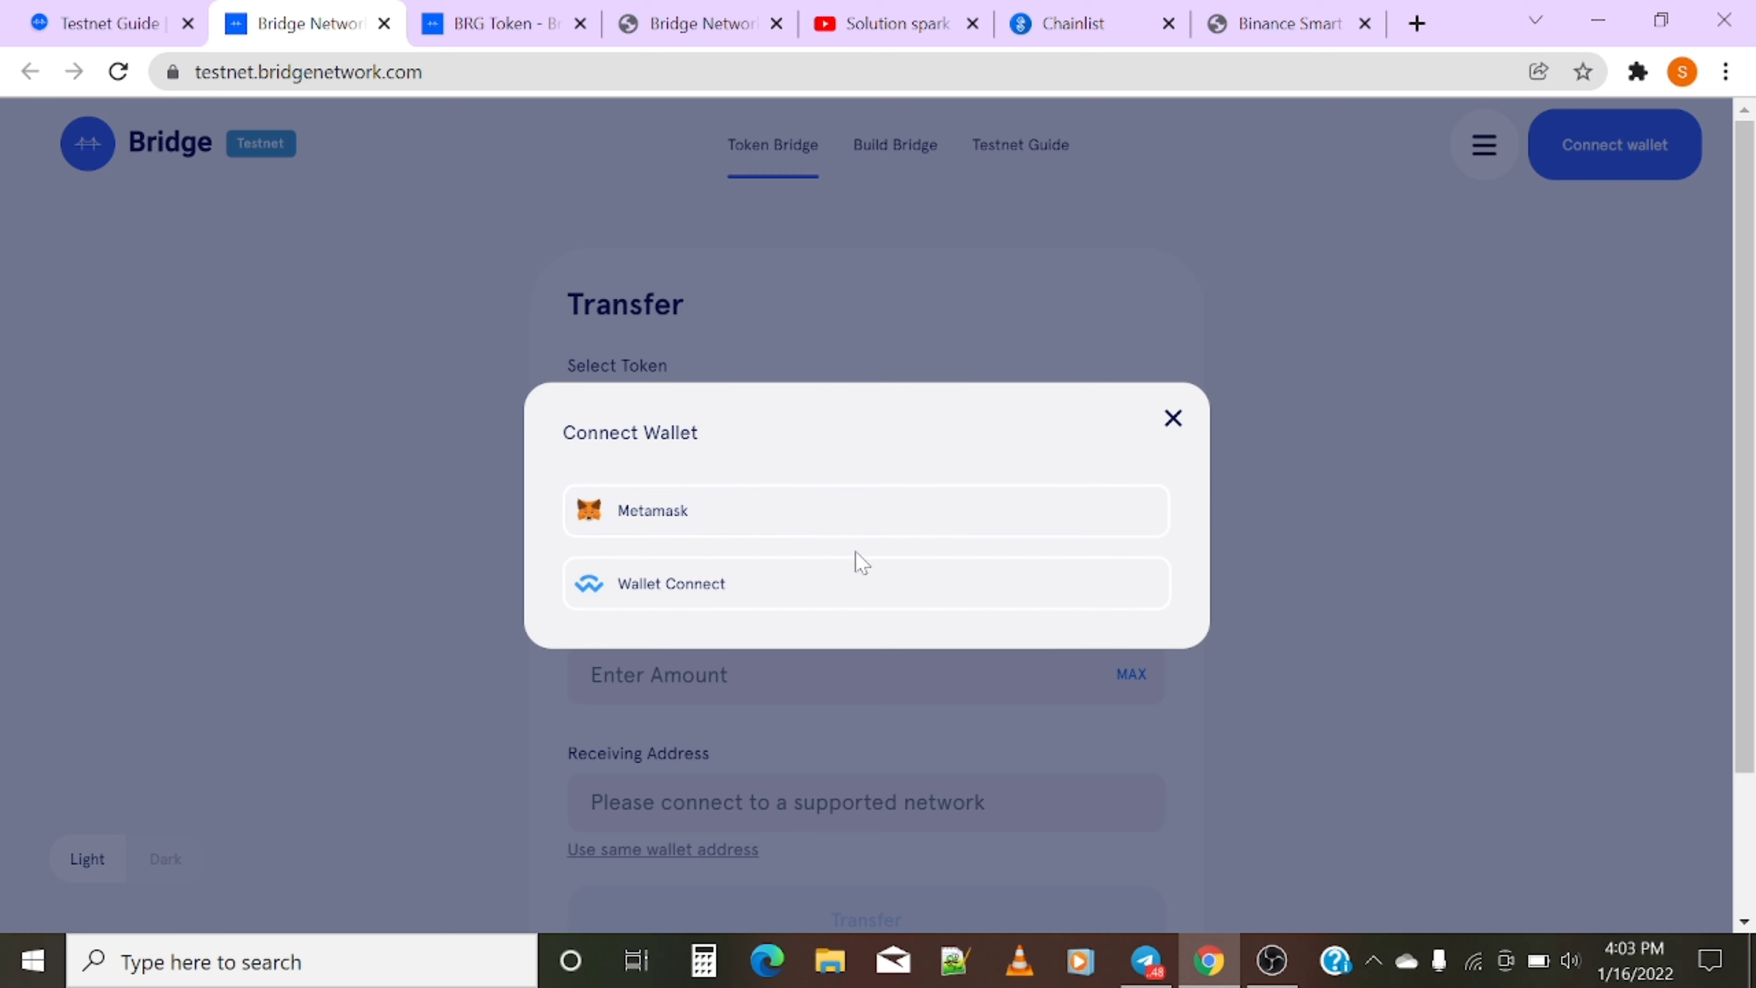
{"action": "left_click", "coordinate": [839, 520]}
{"action": "left_click", "coordinate": [1638, 72]}
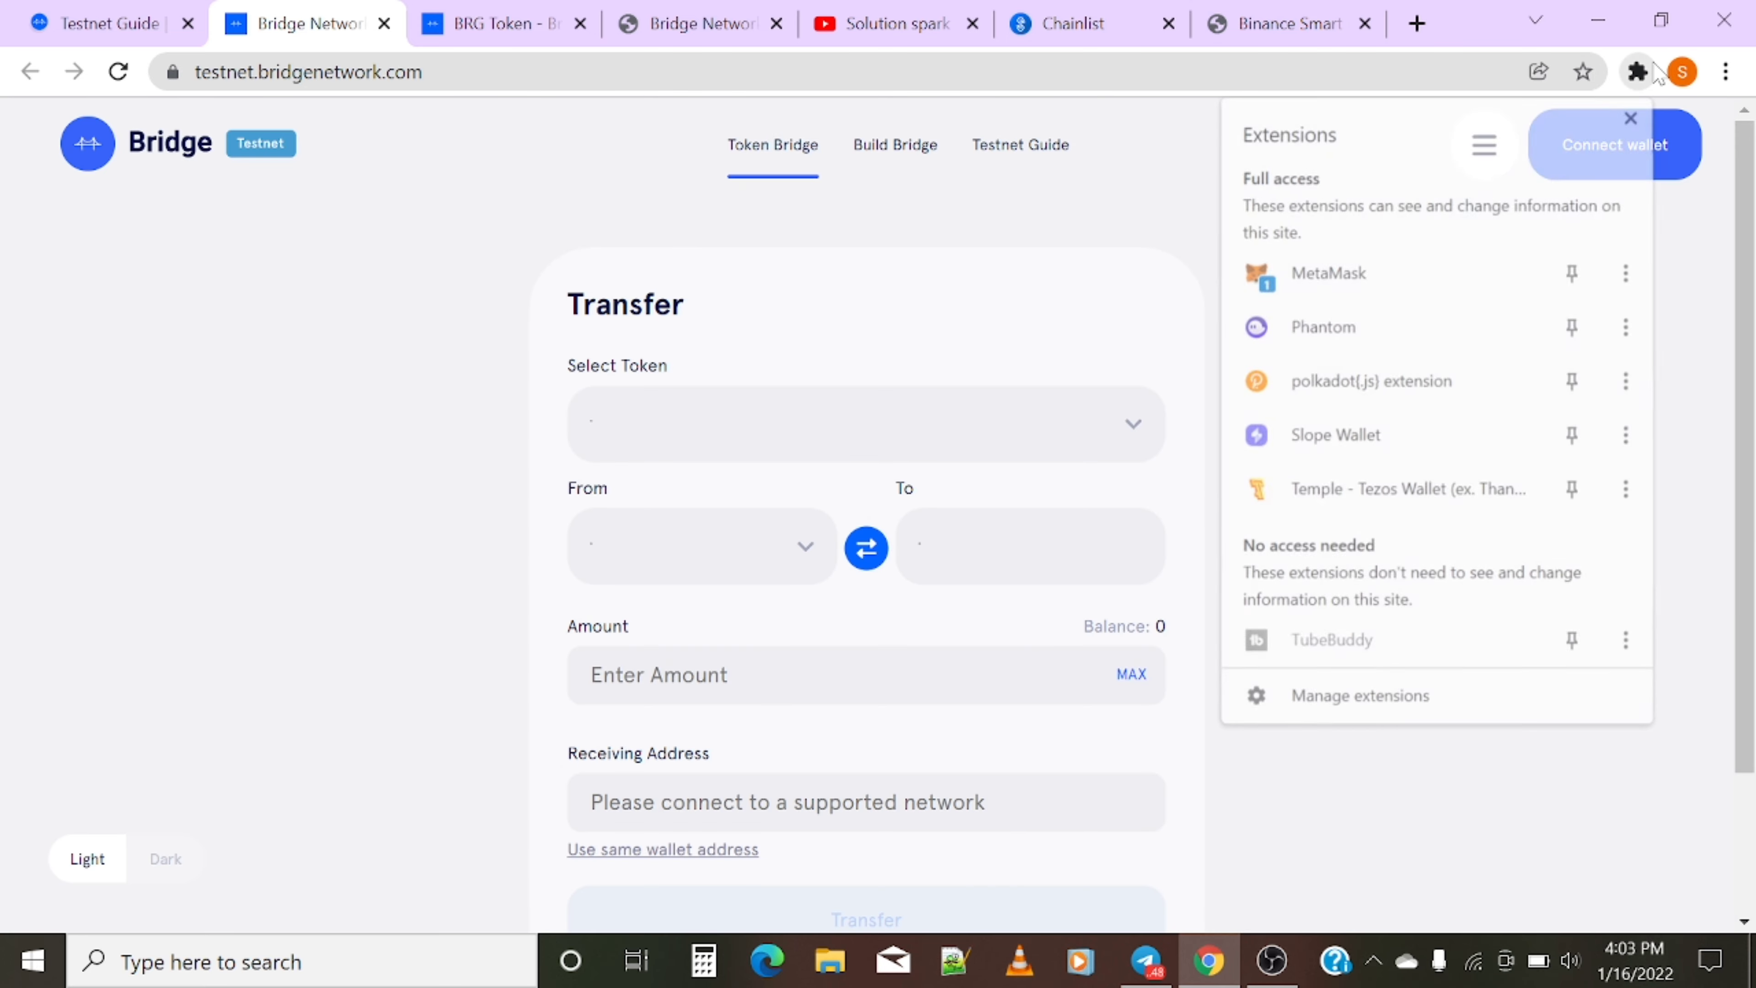
{"action": "left_click", "coordinate": [1450, 277]}
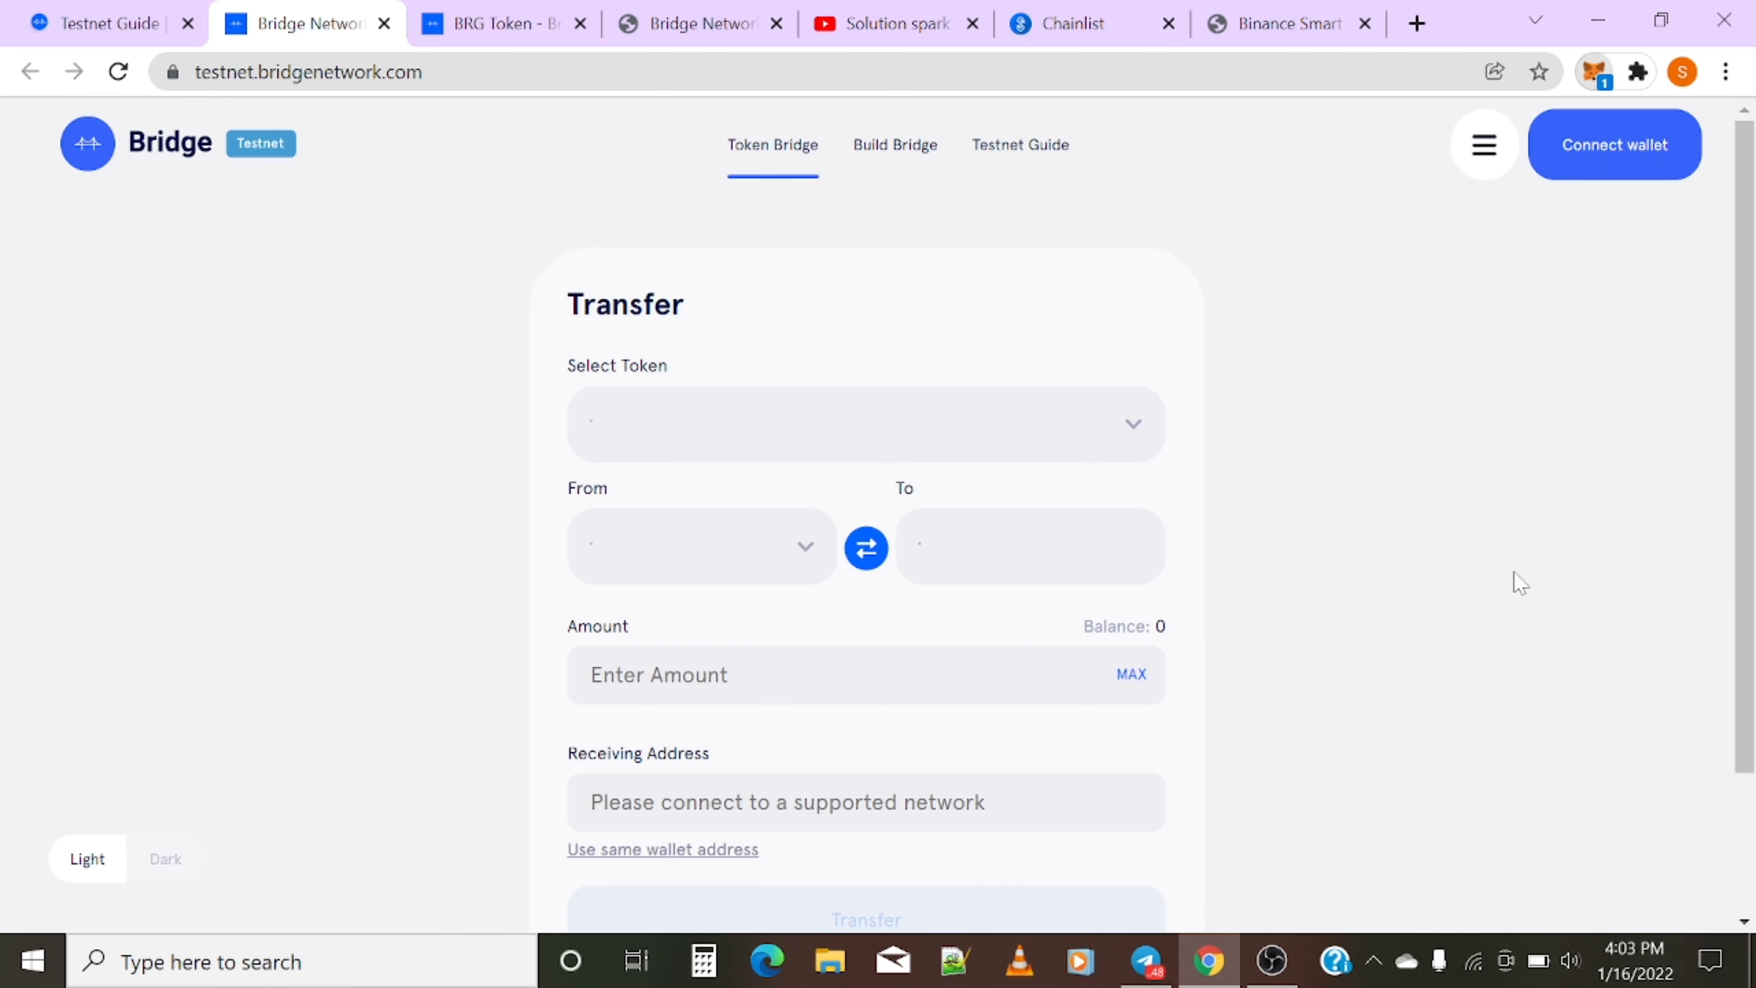
{"action": "left_click", "coordinate": [1484, 880]}
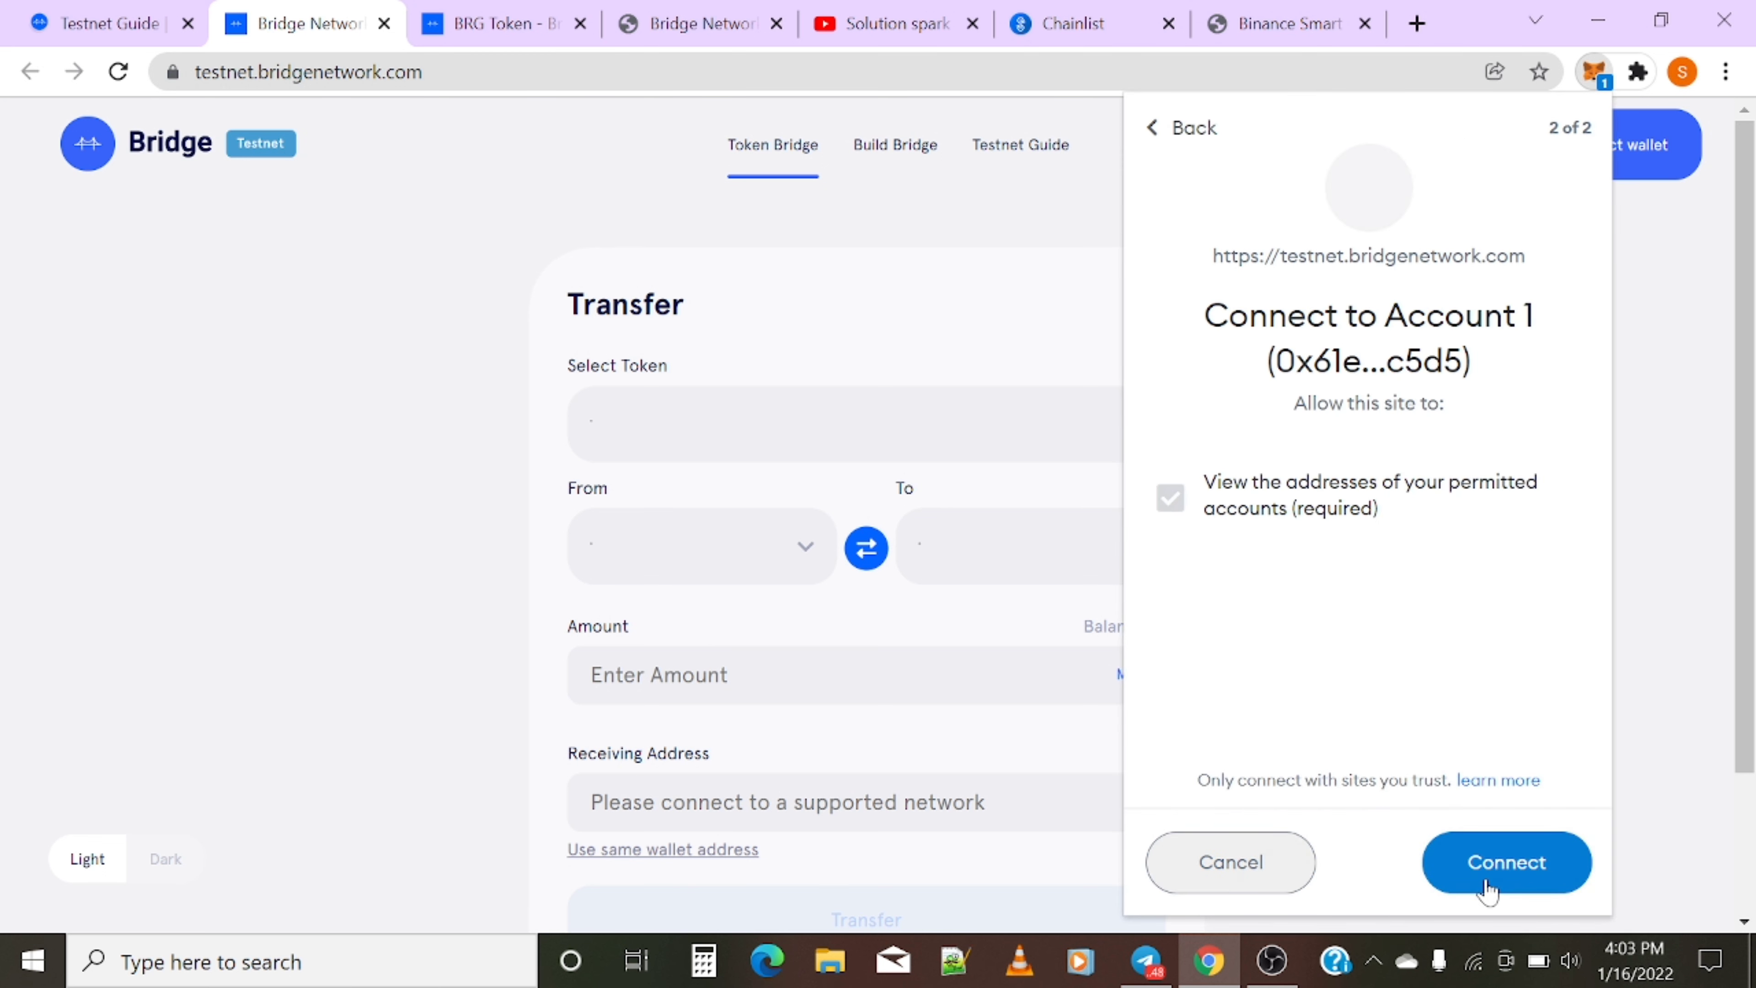
{"action": "left_click", "coordinate": [1489, 873]}
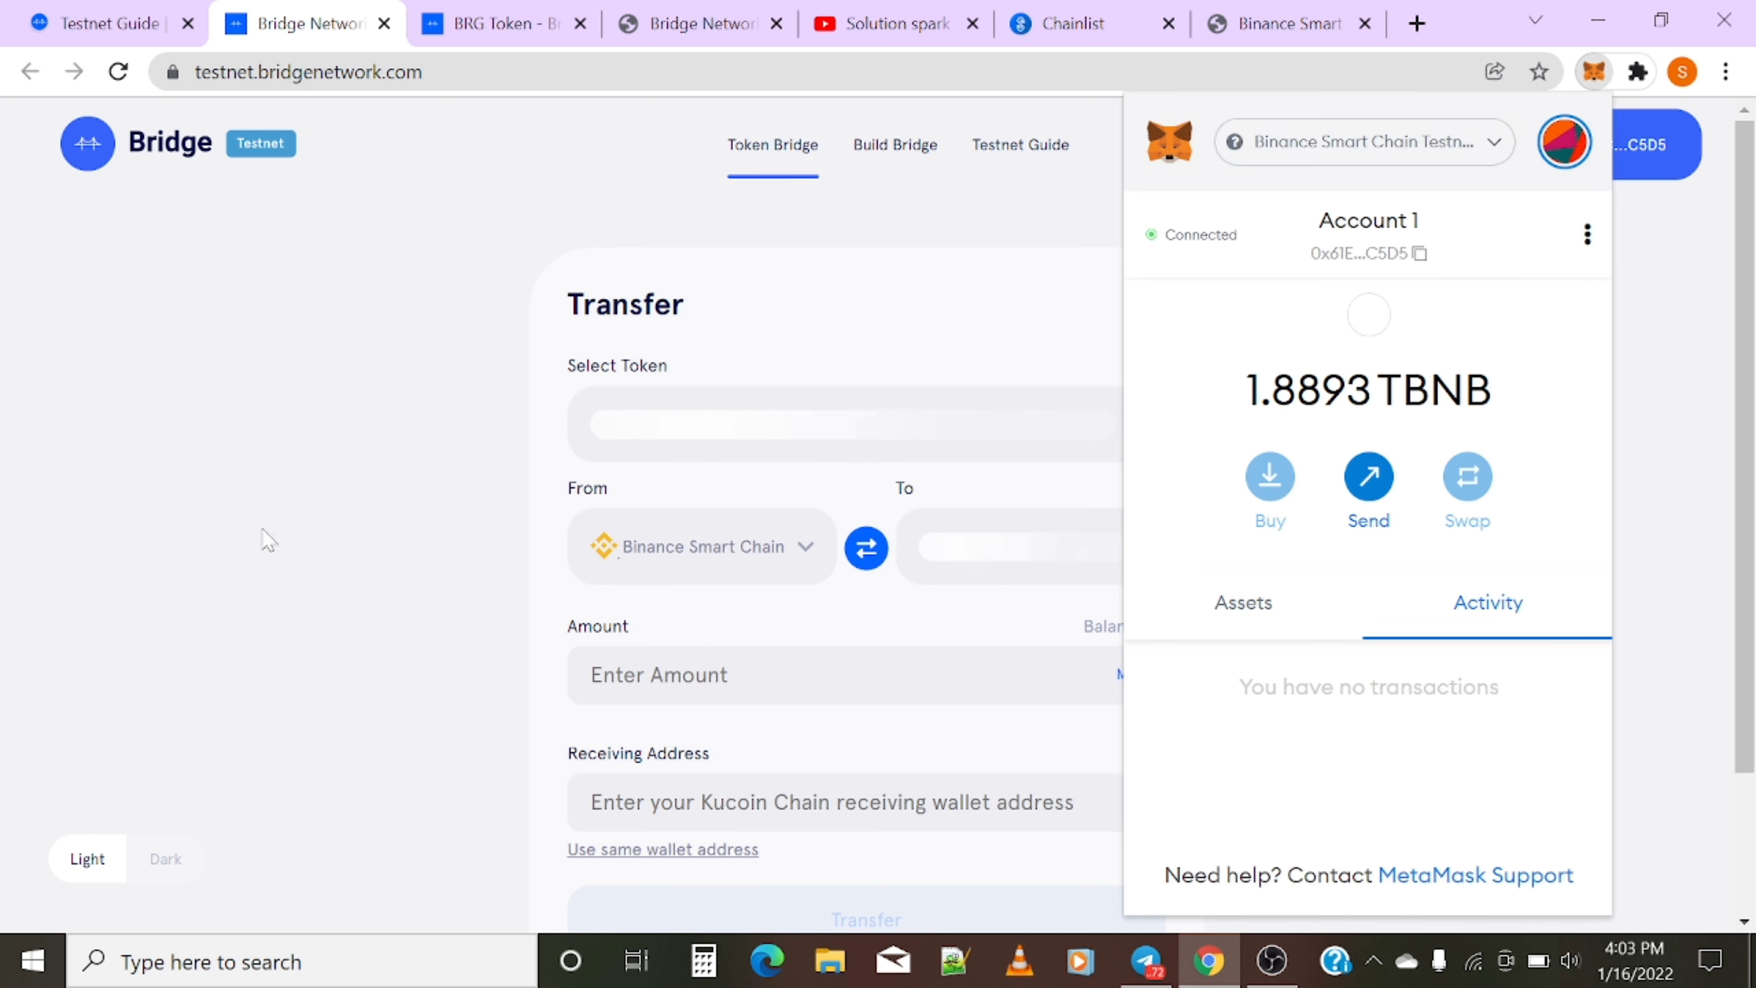
{"action": "left_click", "coordinate": [149, 443]}
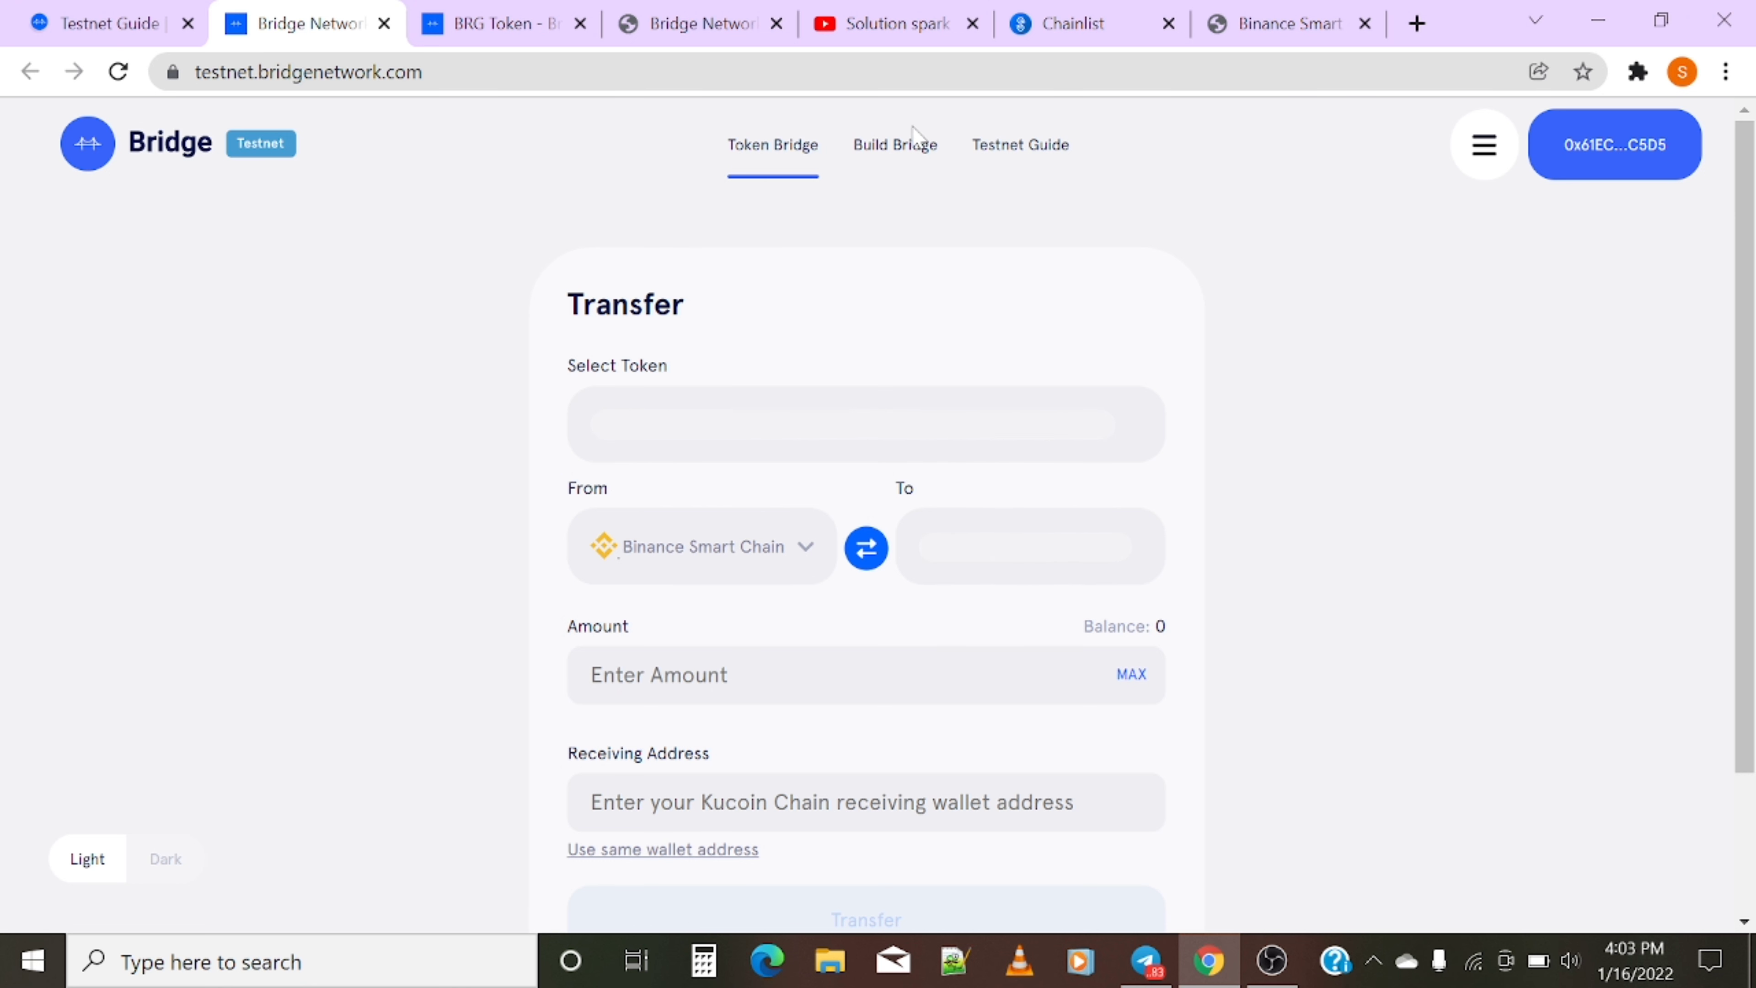
- Look at the testnet guide and bridge-building page, then return to the Token Bridge transfer page
{"action": "left_click", "coordinate": [989, 144]}
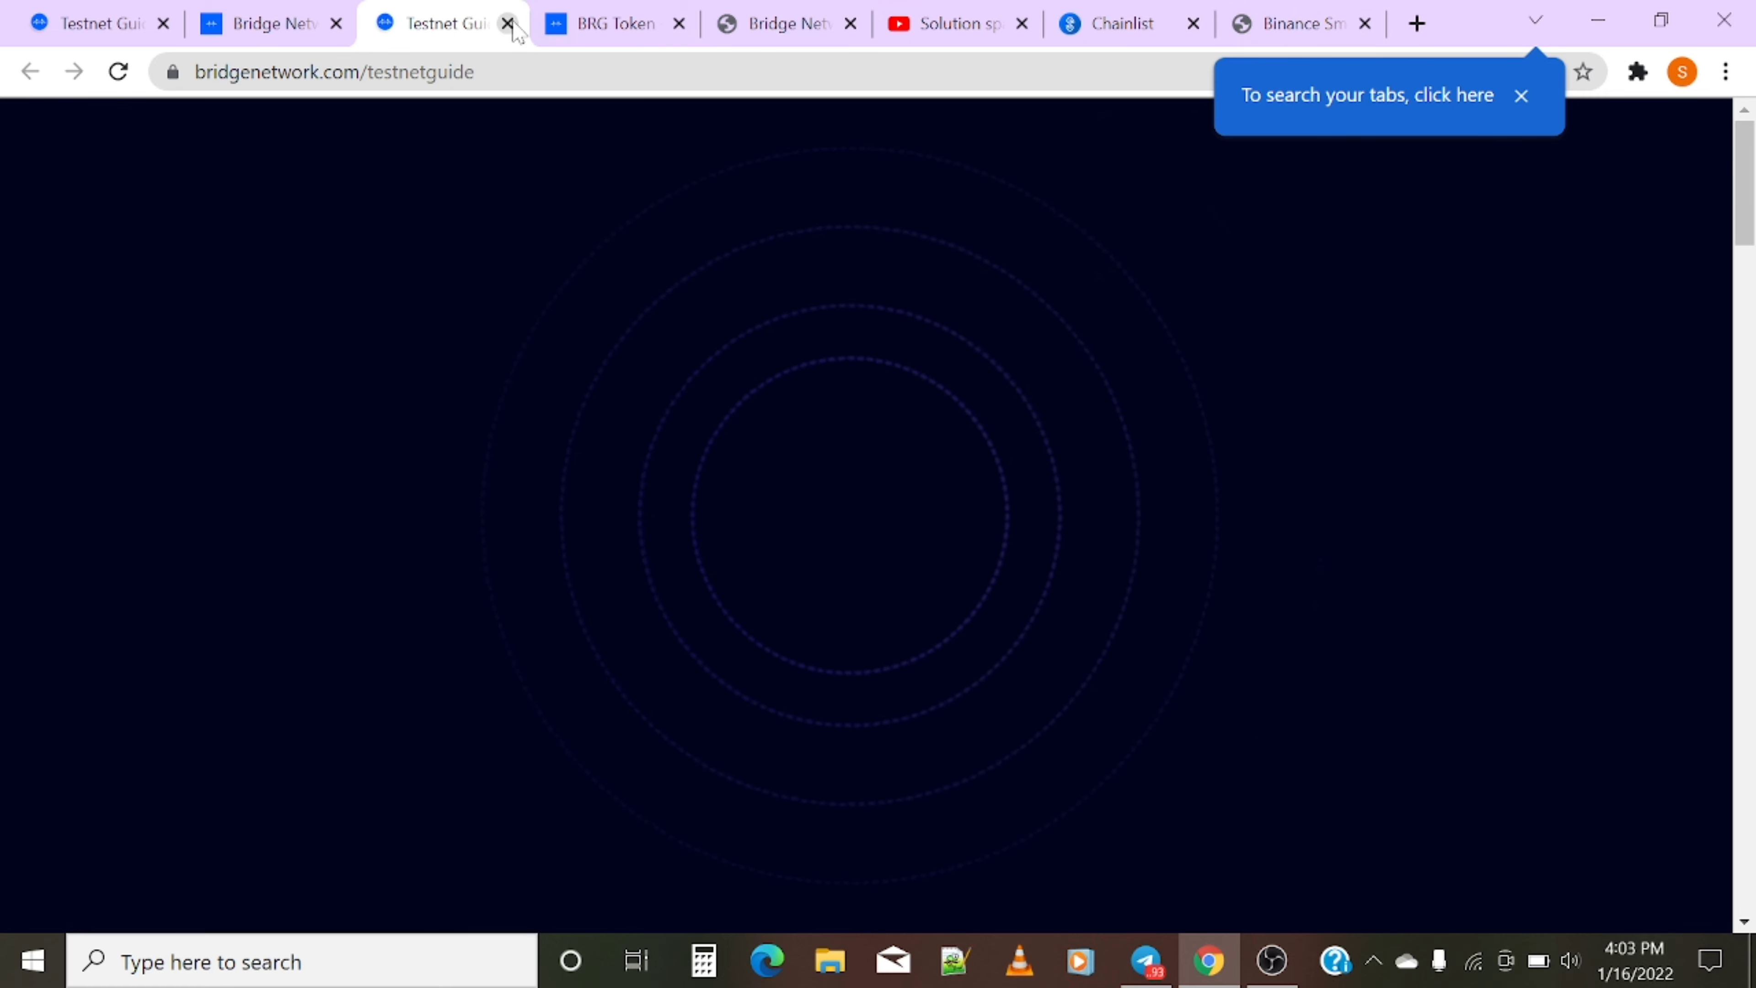
{"action": "left_click", "coordinate": [508, 24]}
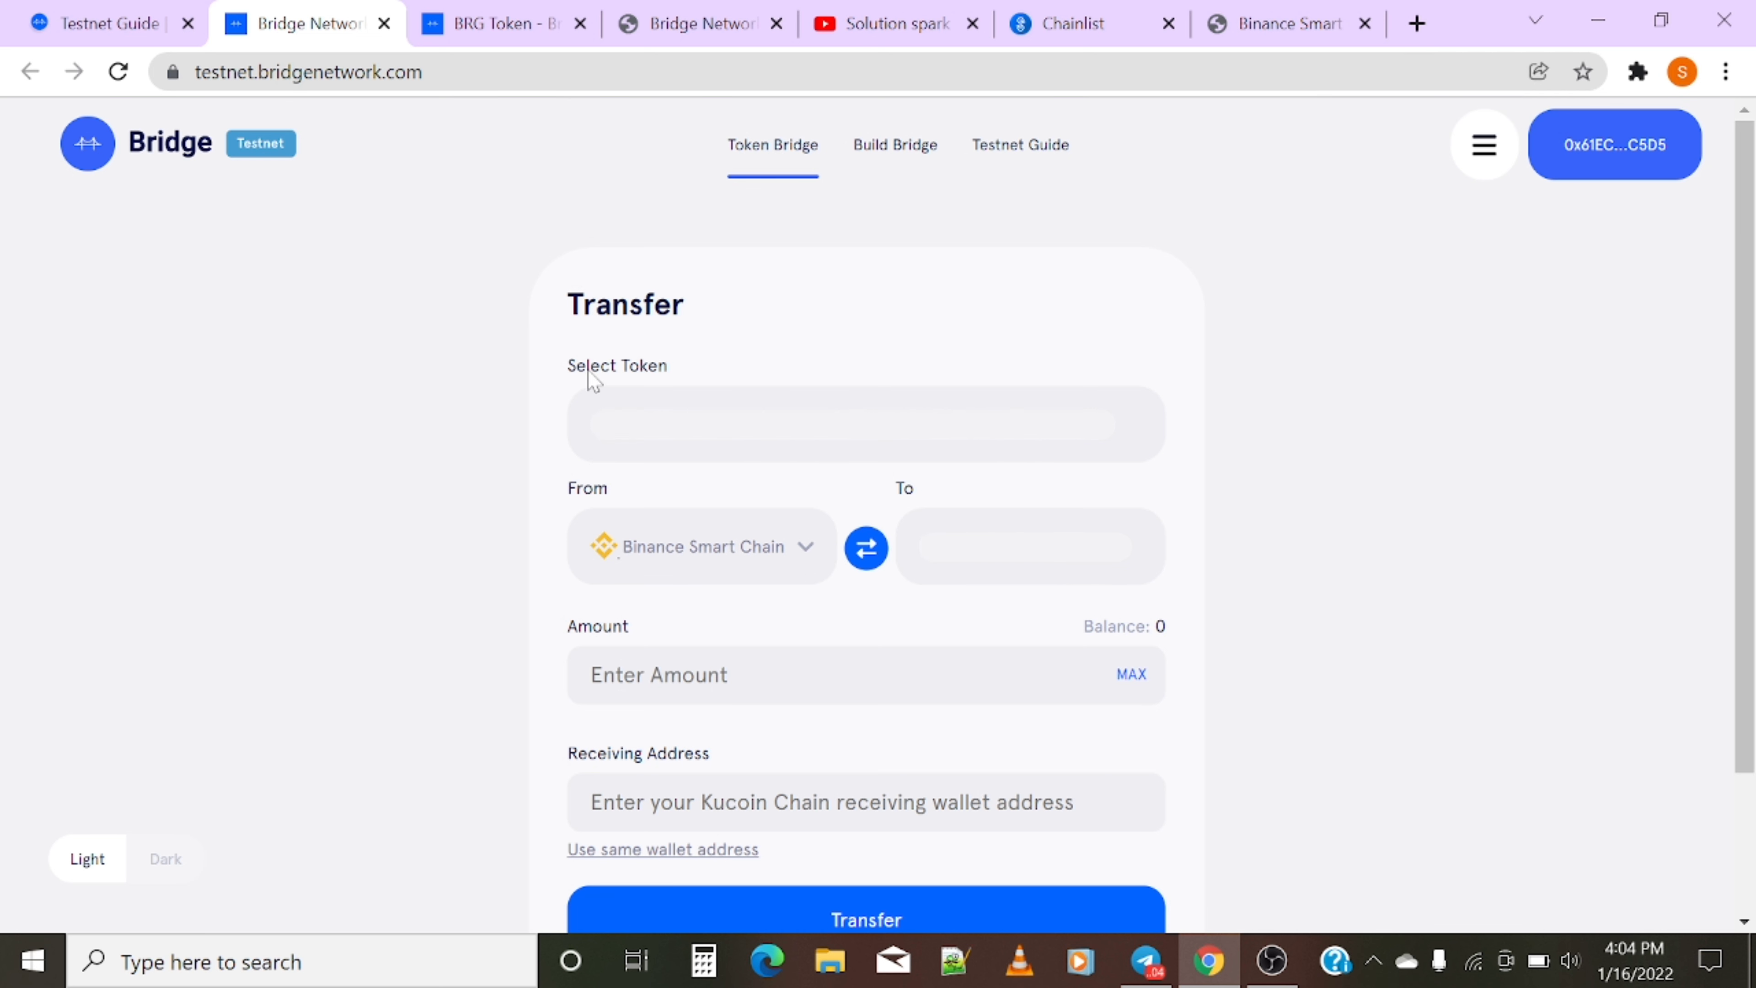
{"action": "left_click", "coordinate": [883, 153]}
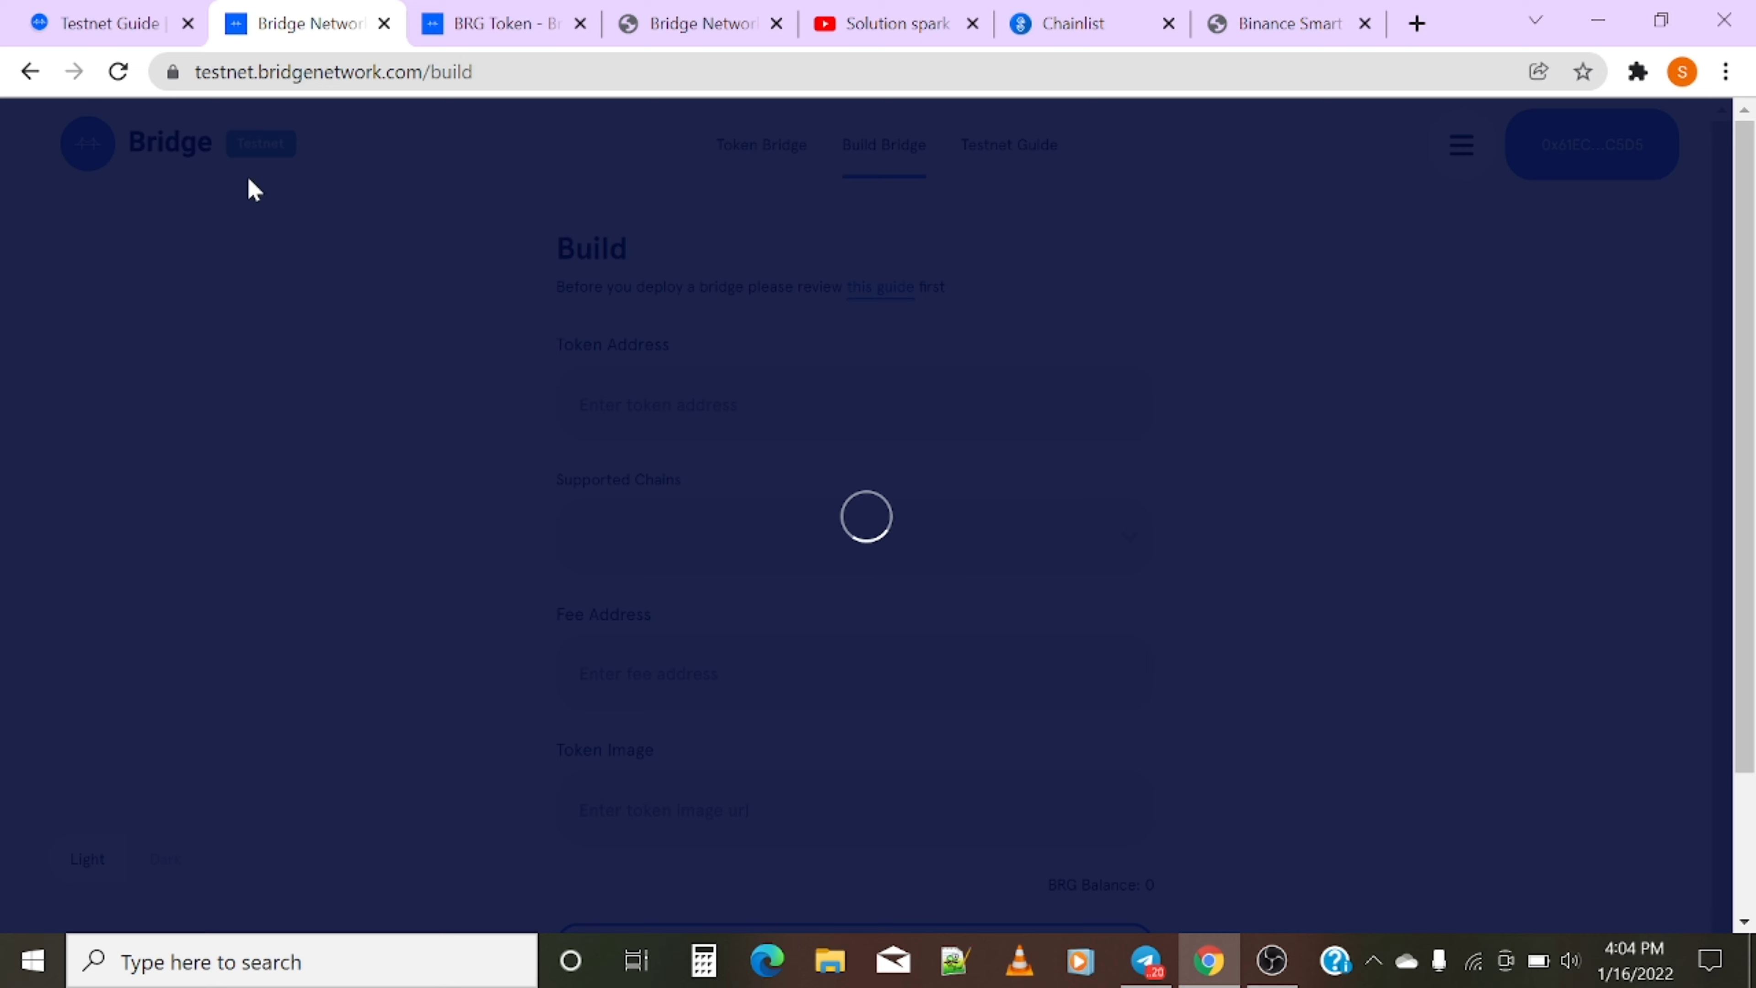
{"action": "key", "text": "alt+Left"}
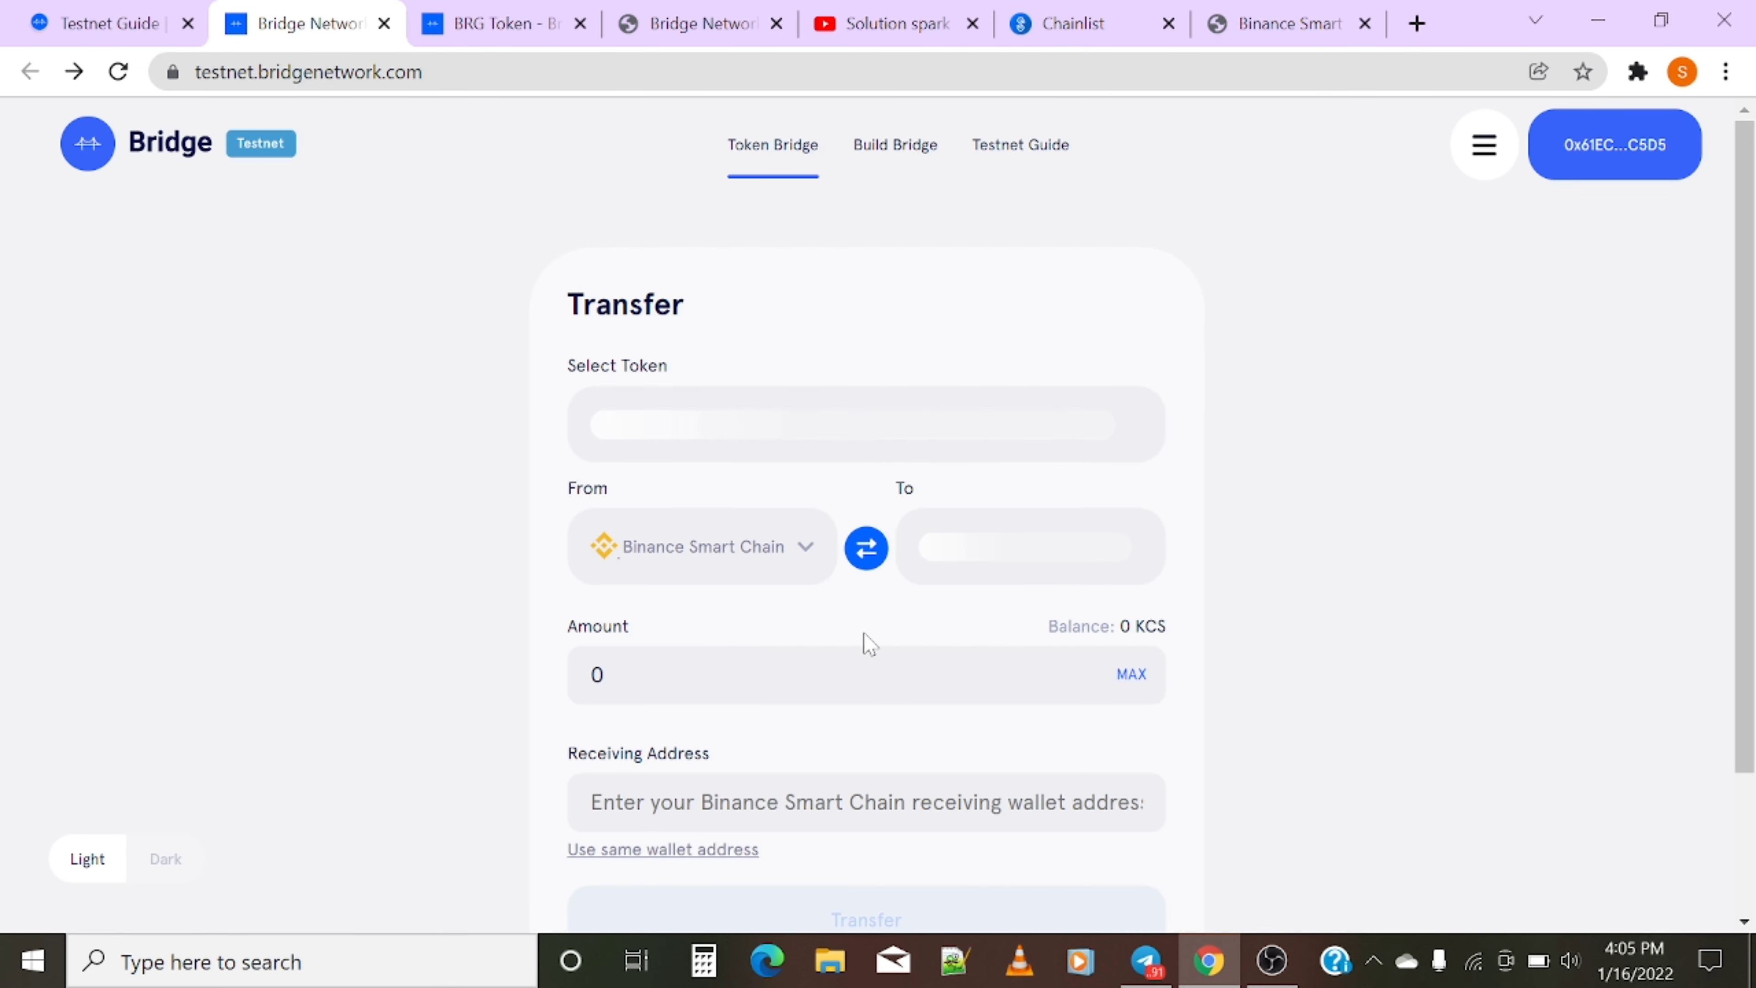
- Set Avalanche Fuji as the destination network and review the connected wallet's account details
{"action": "left_click", "coordinate": [931, 546]}
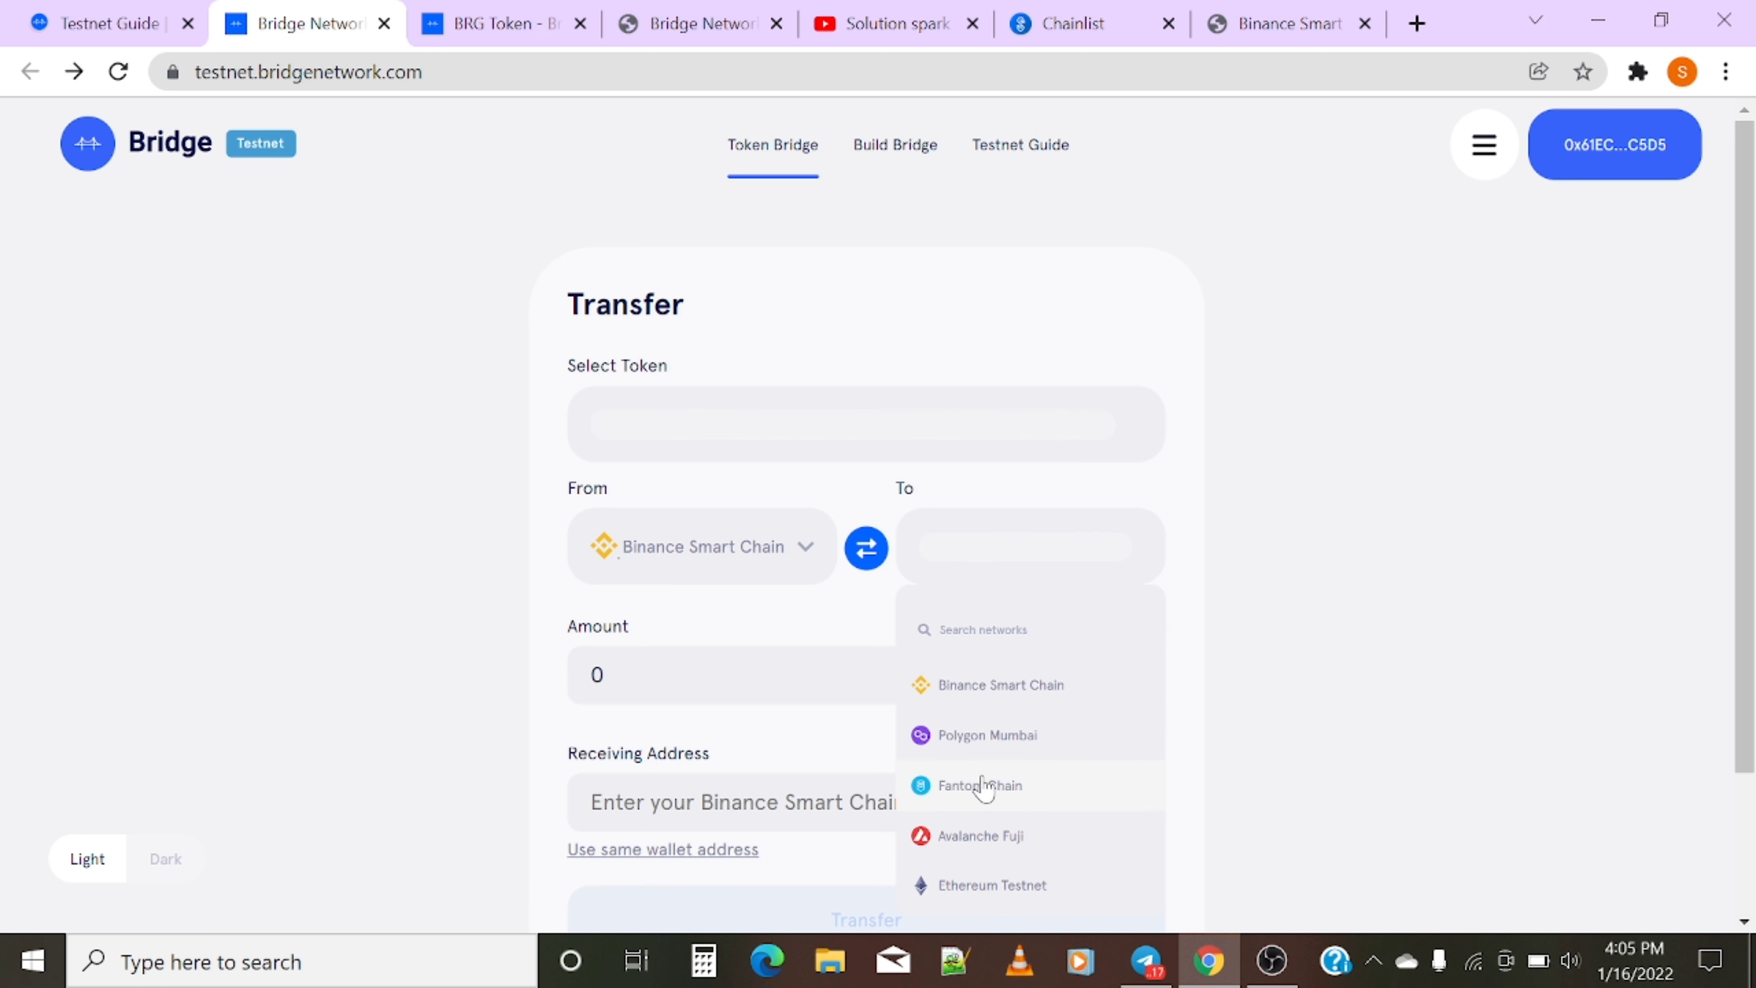
{"action": "left_click", "coordinate": [1012, 835]}
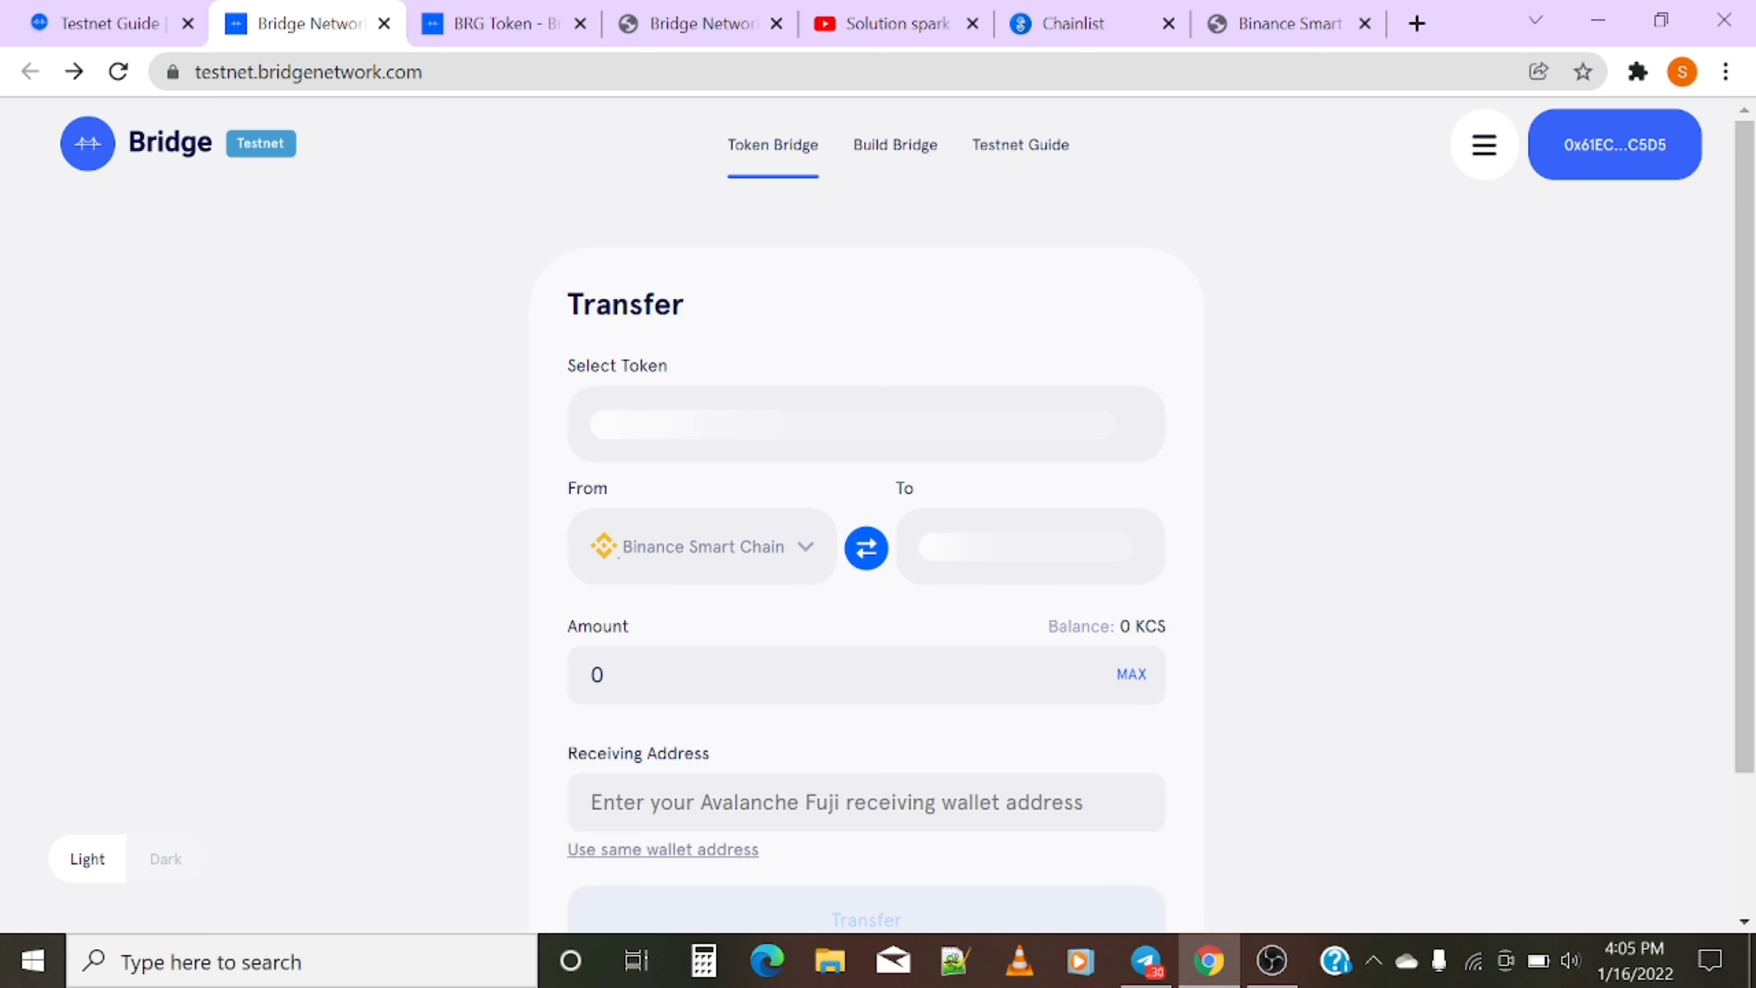
{"action": "left_click", "coordinate": [1607, 175]}
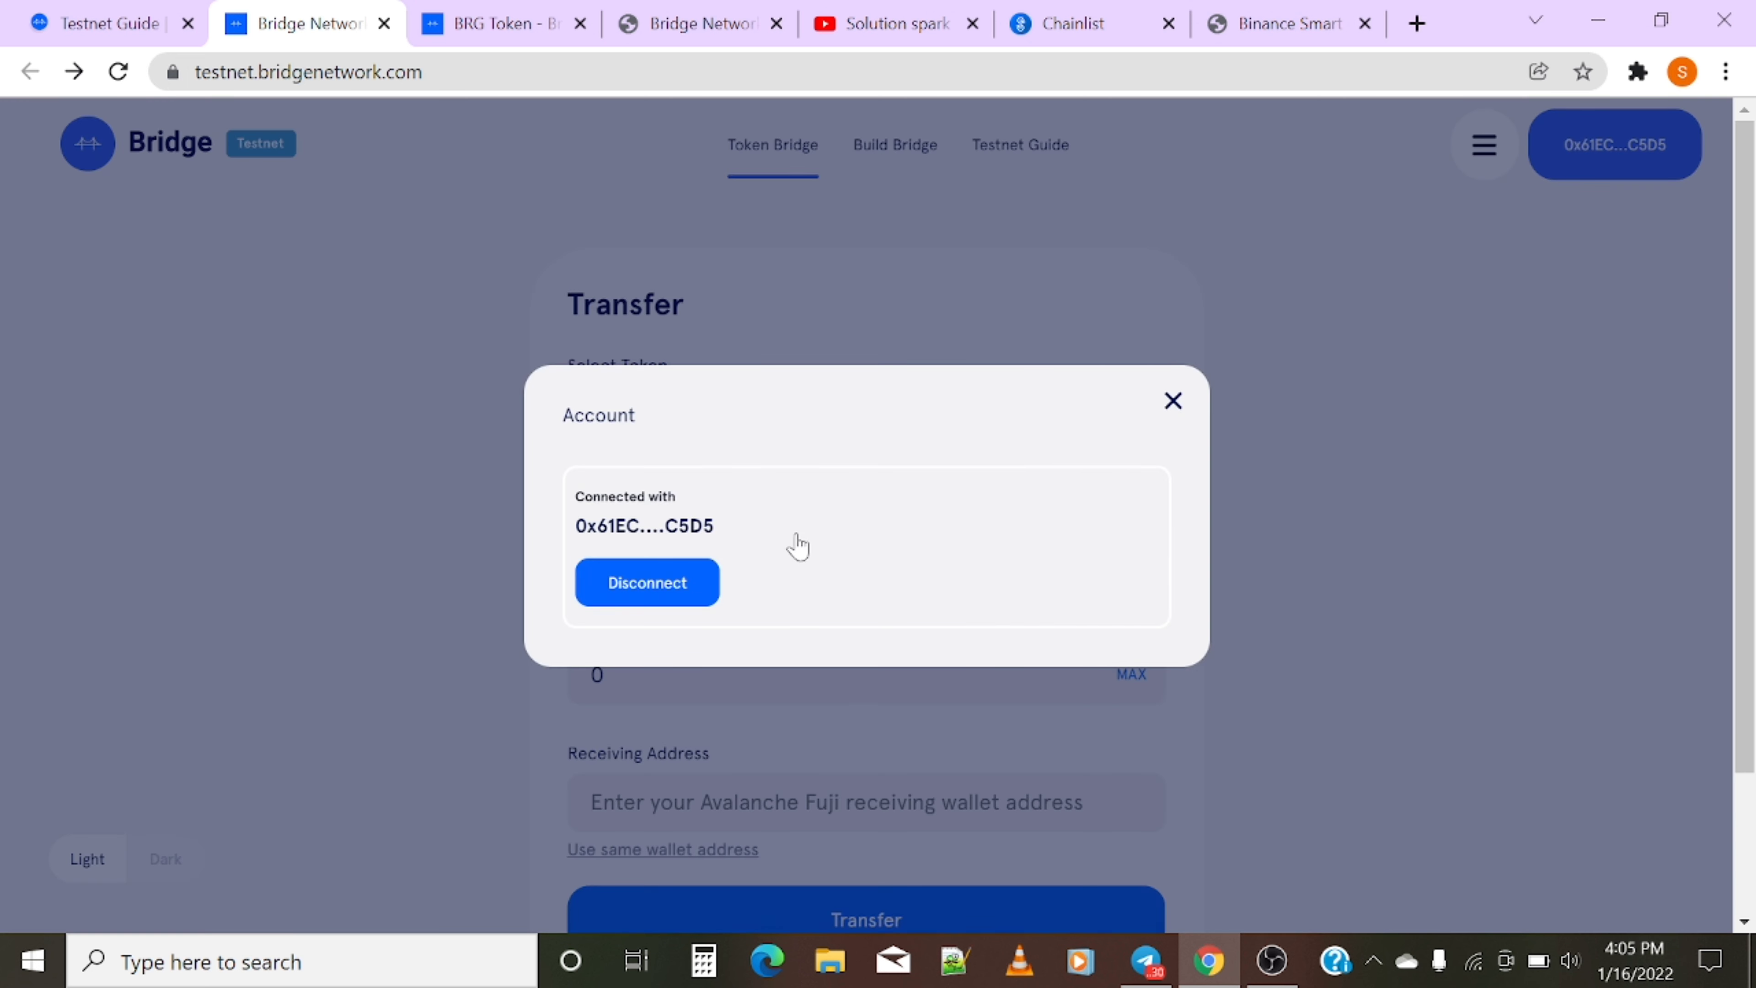
{"action": "left_click", "coordinate": [1174, 401]}
{"action": "left_click", "coordinate": [1484, 148]}
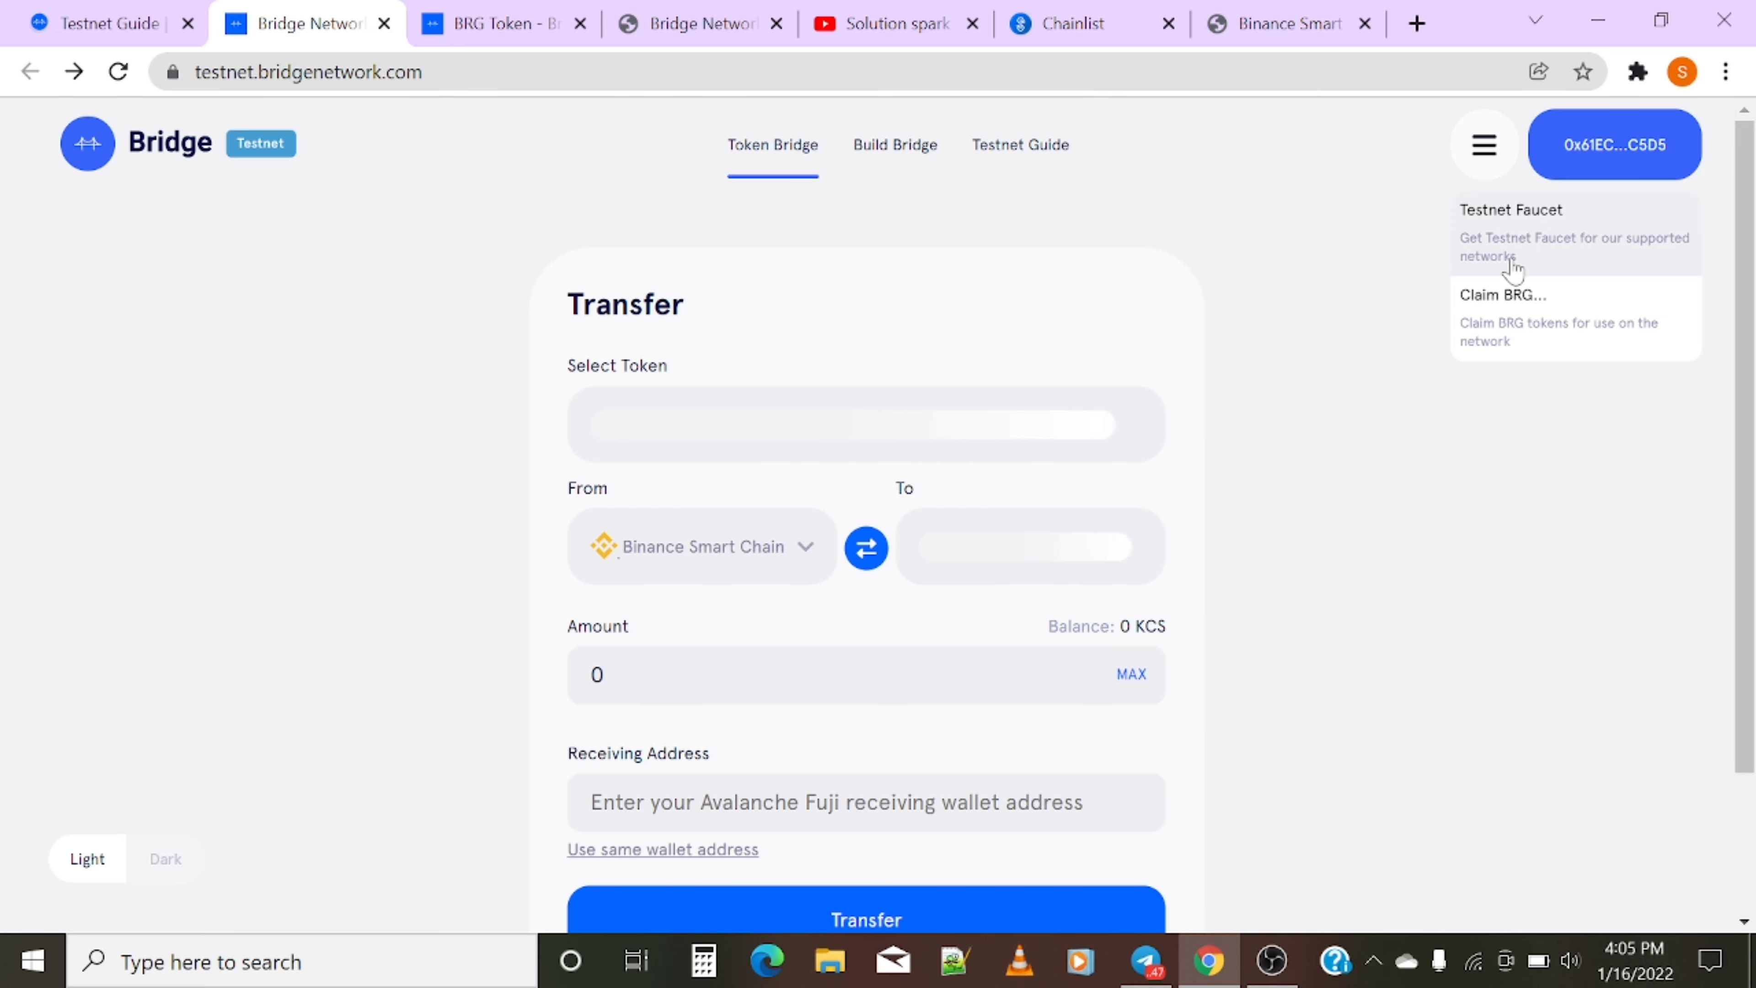
- Request a Claim BRG of test tokens from the menu
{"action": "left_click", "coordinate": [1514, 331]}
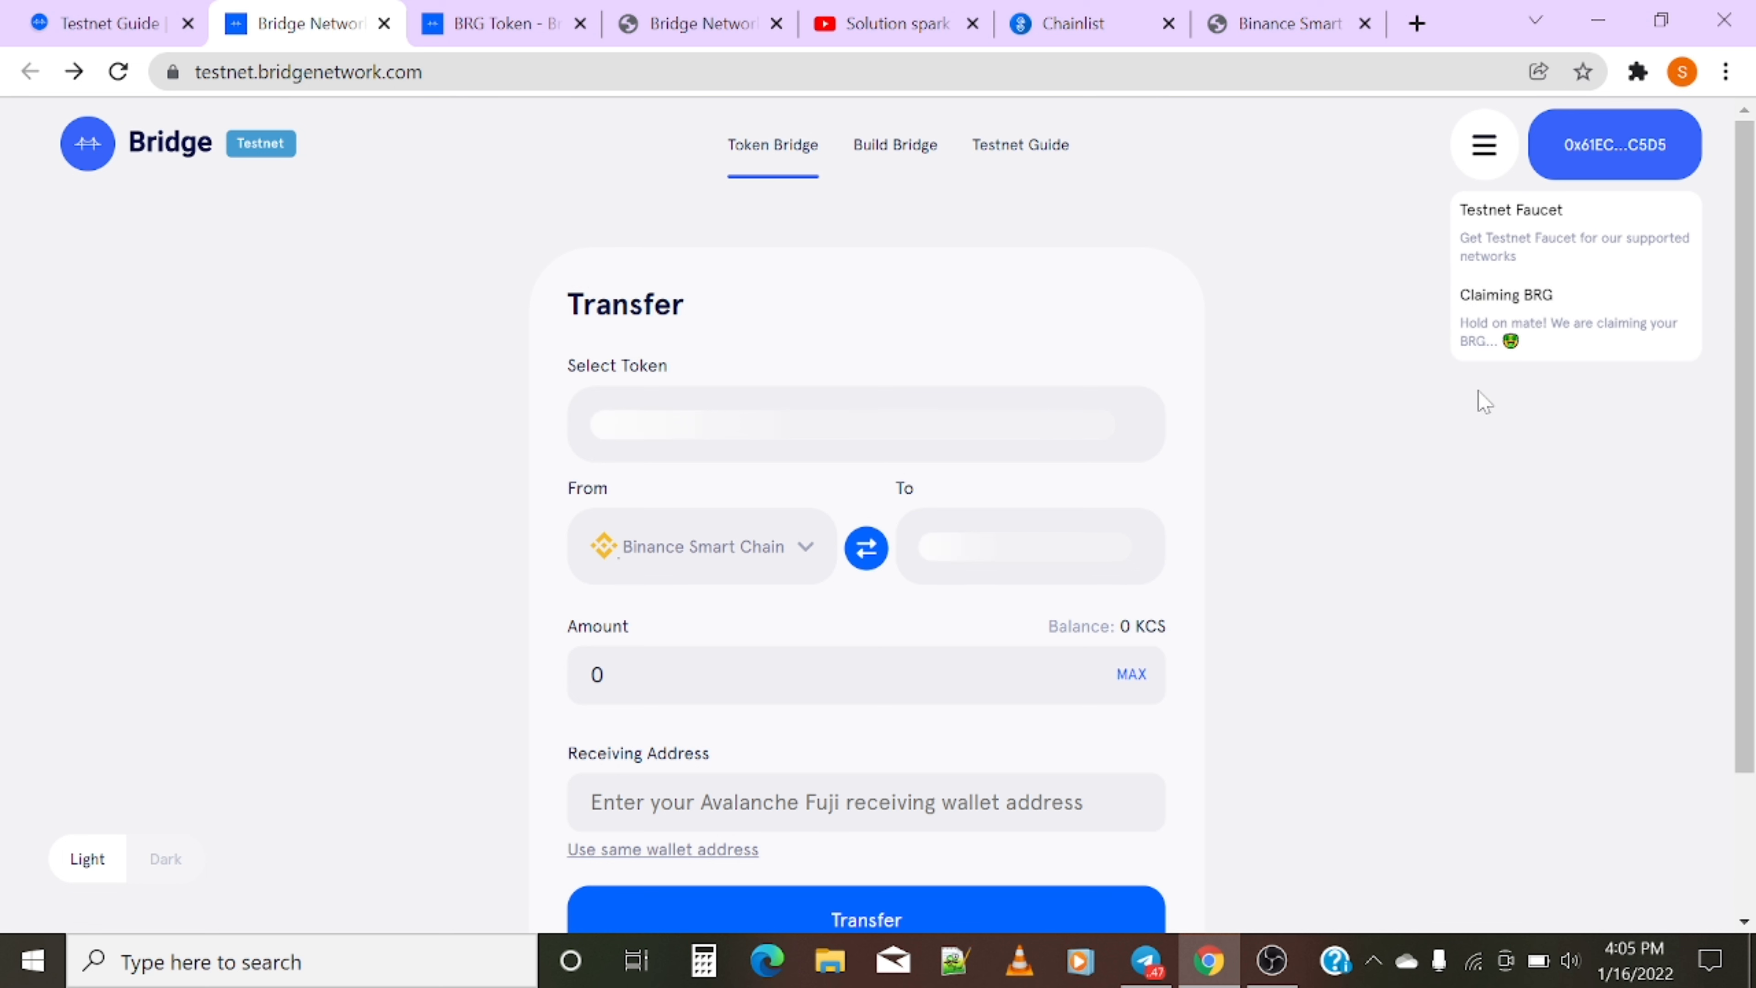
{"action": "left_click", "coordinate": [1638, 71]}
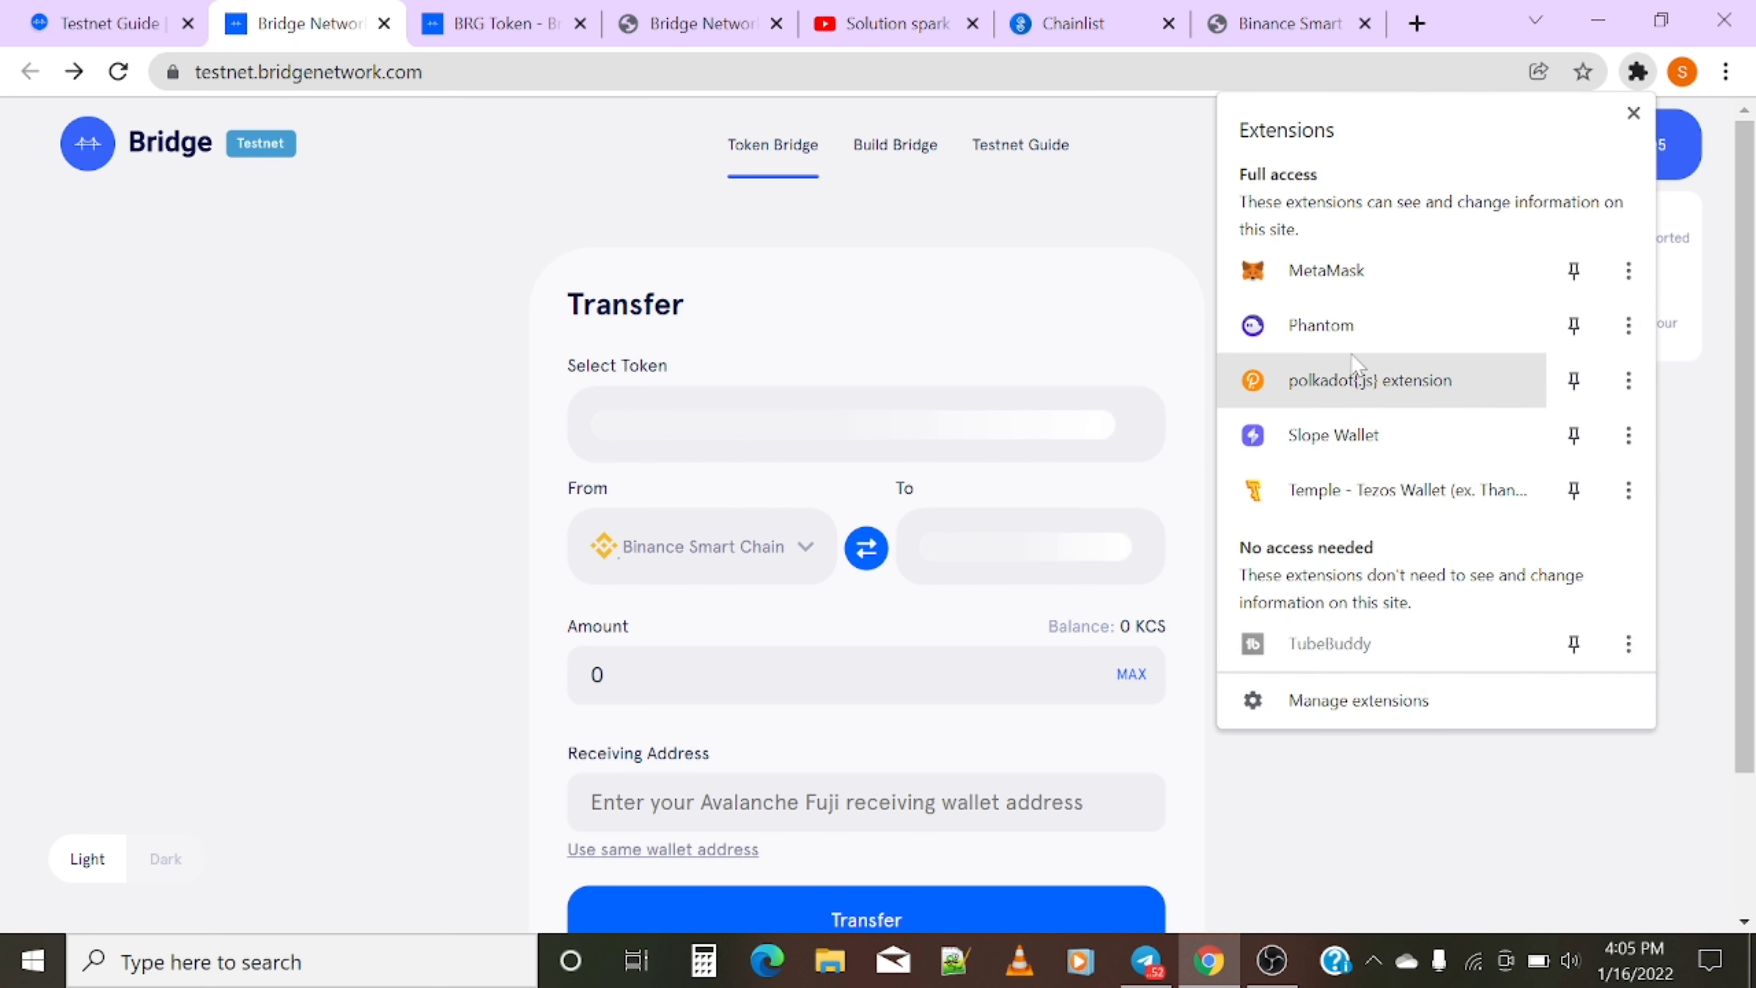
{"action": "left_click", "coordinate": [1350, 268]}
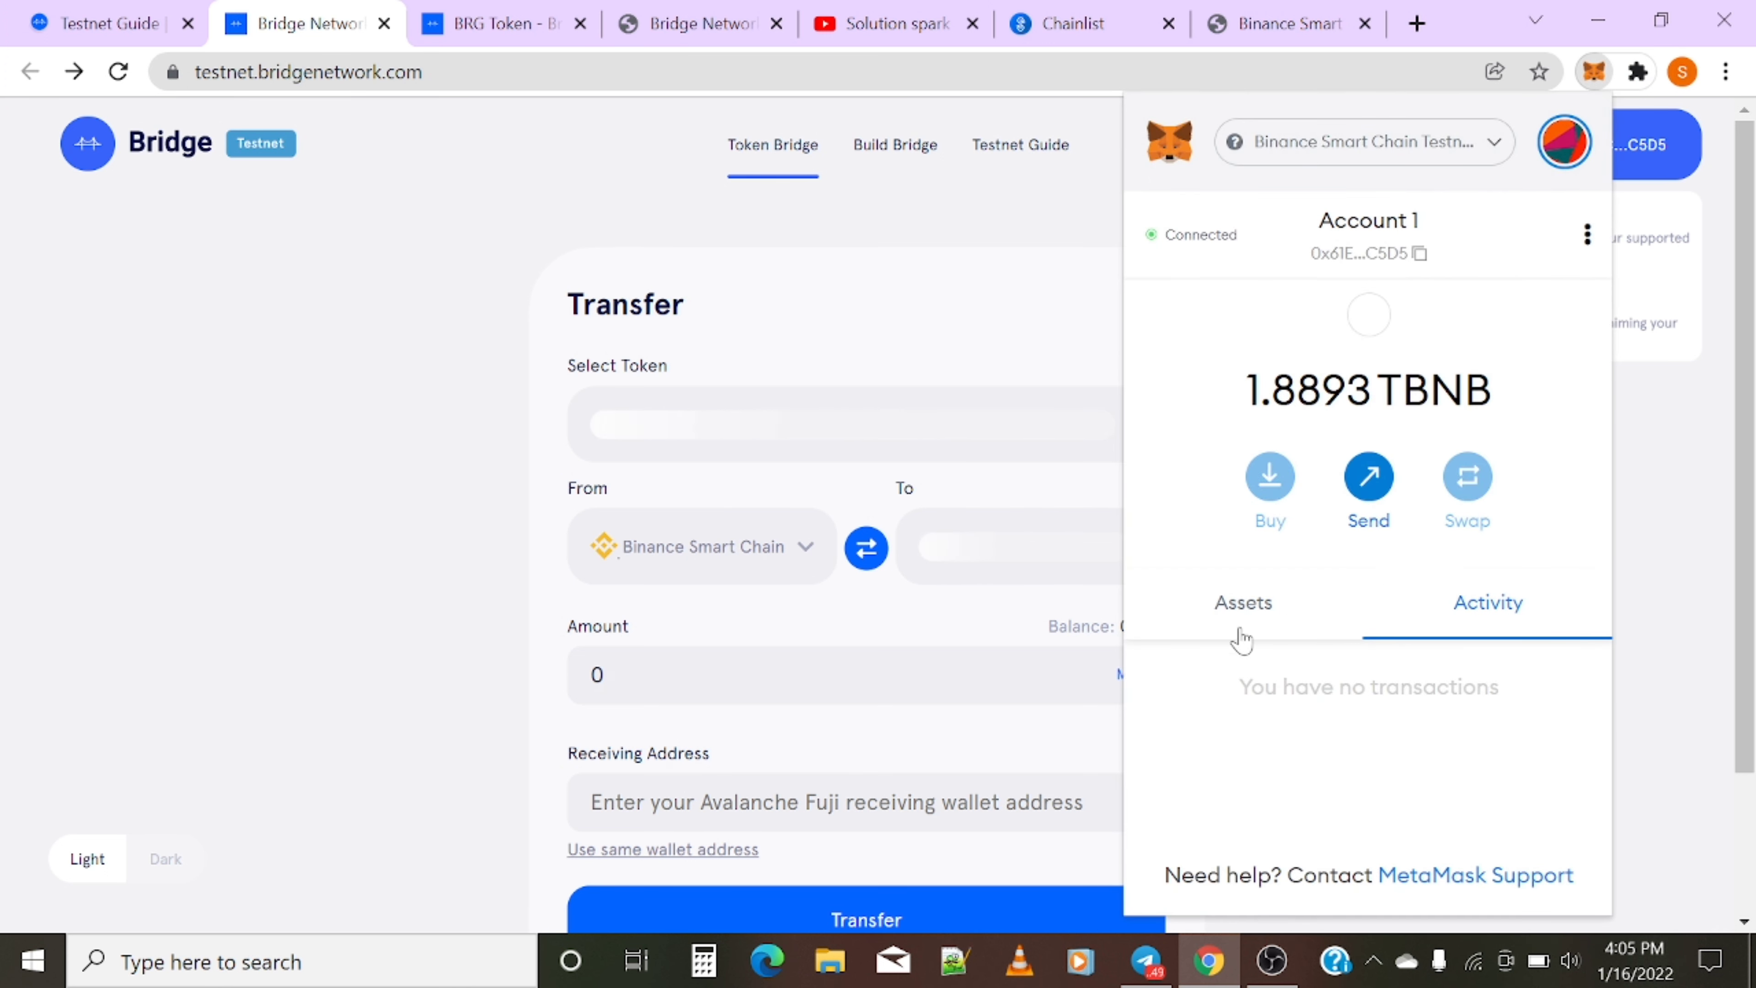
{"action": "scroll", "coordinate": [1238, 657], "scroll_direction": "down", "scroll_amount": 2}
{"action": "left_click", "coordinate": [1328, 346]}
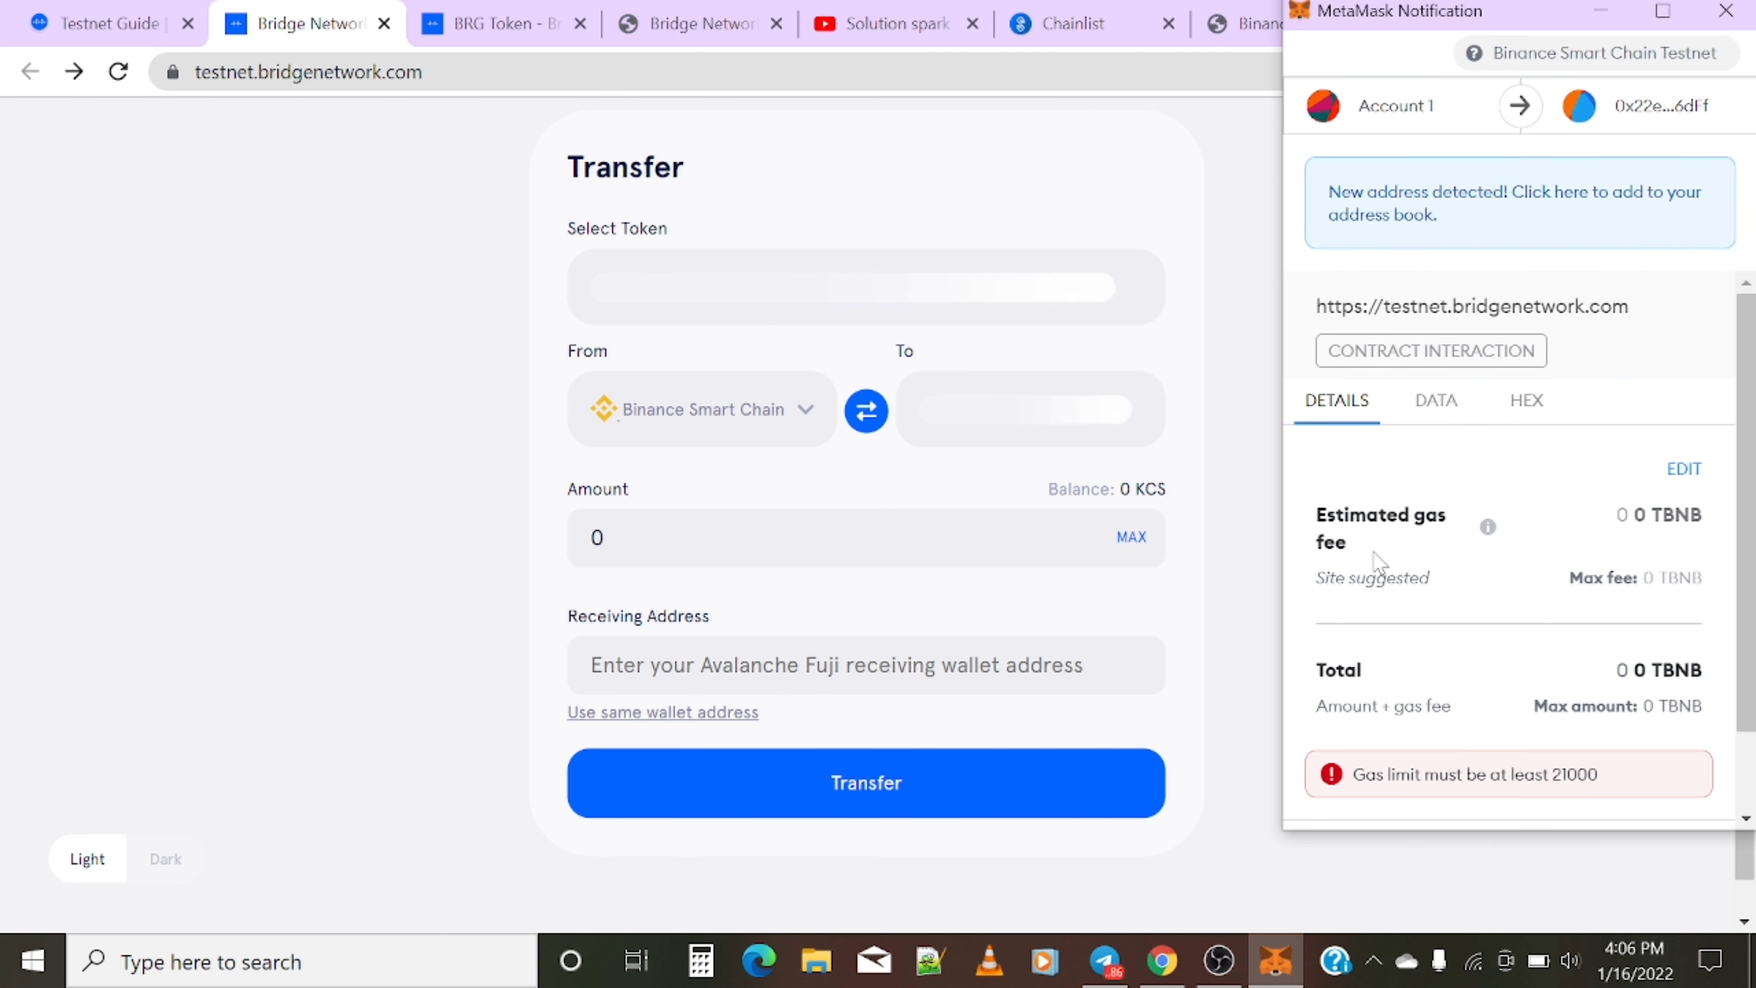
- Confirm the pending BRG claim transaction in MetaMask and return to the transfer form
{"action": "left_click", "coordinate": [1194, 664]}
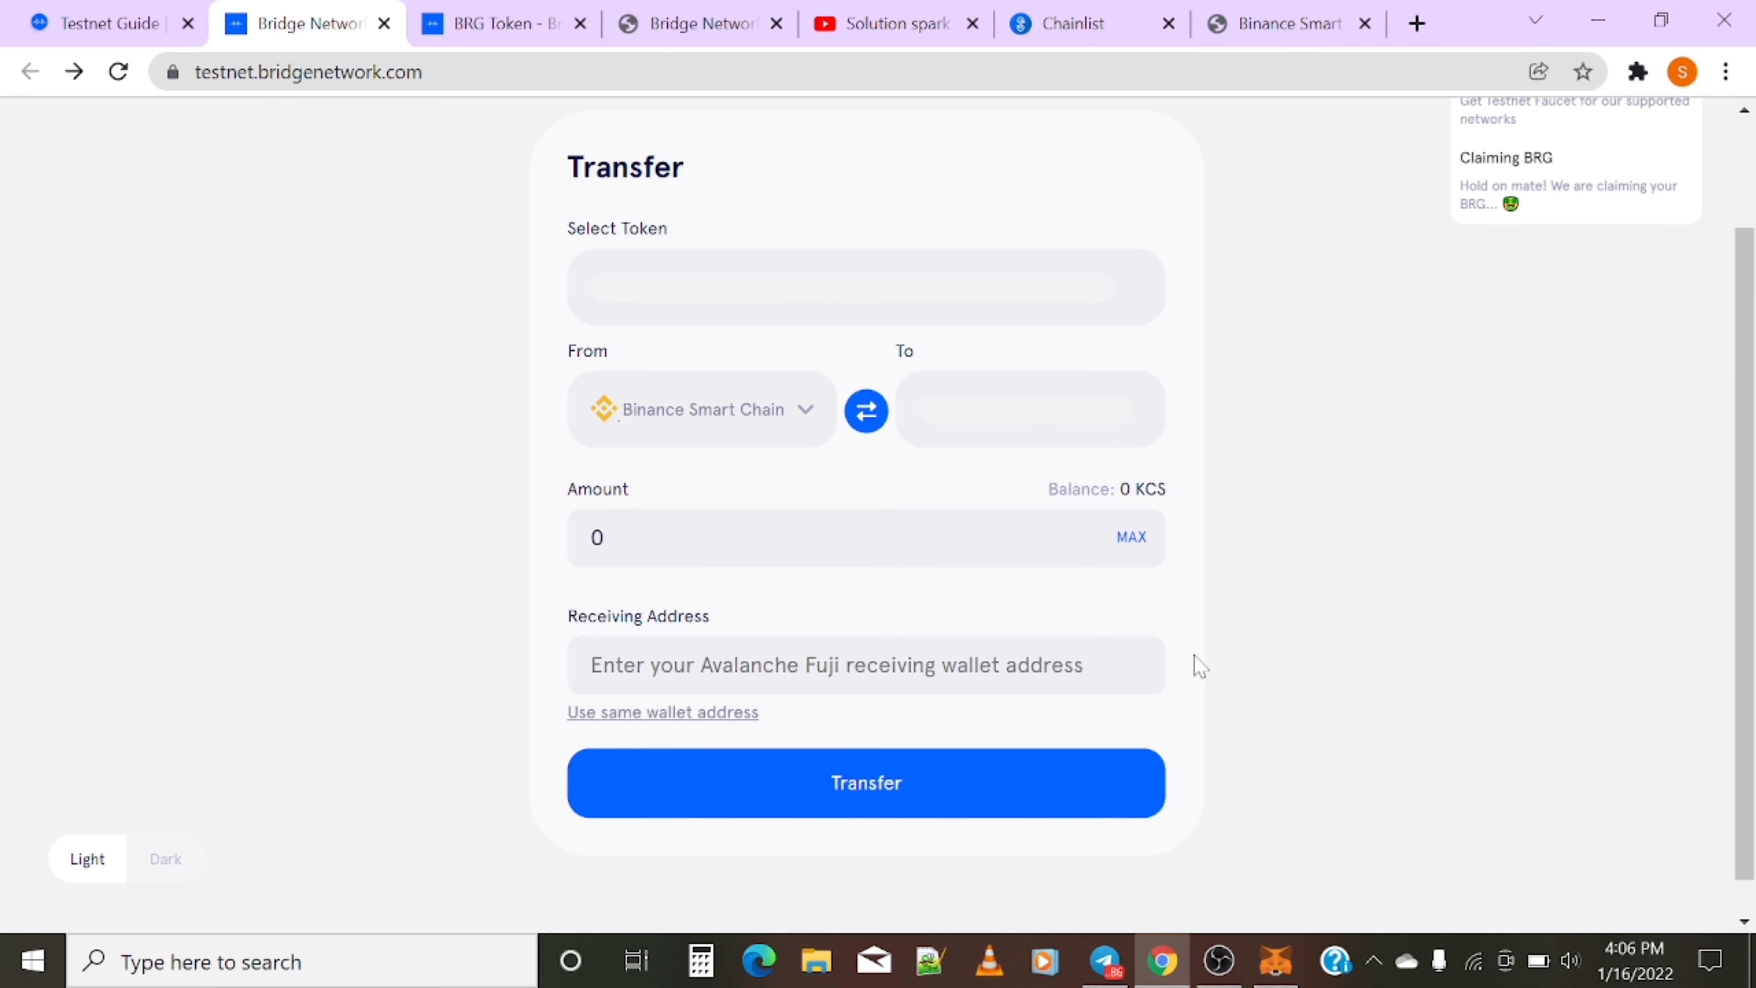
{"action": "left_click", "coordinate": [1635, 72]}
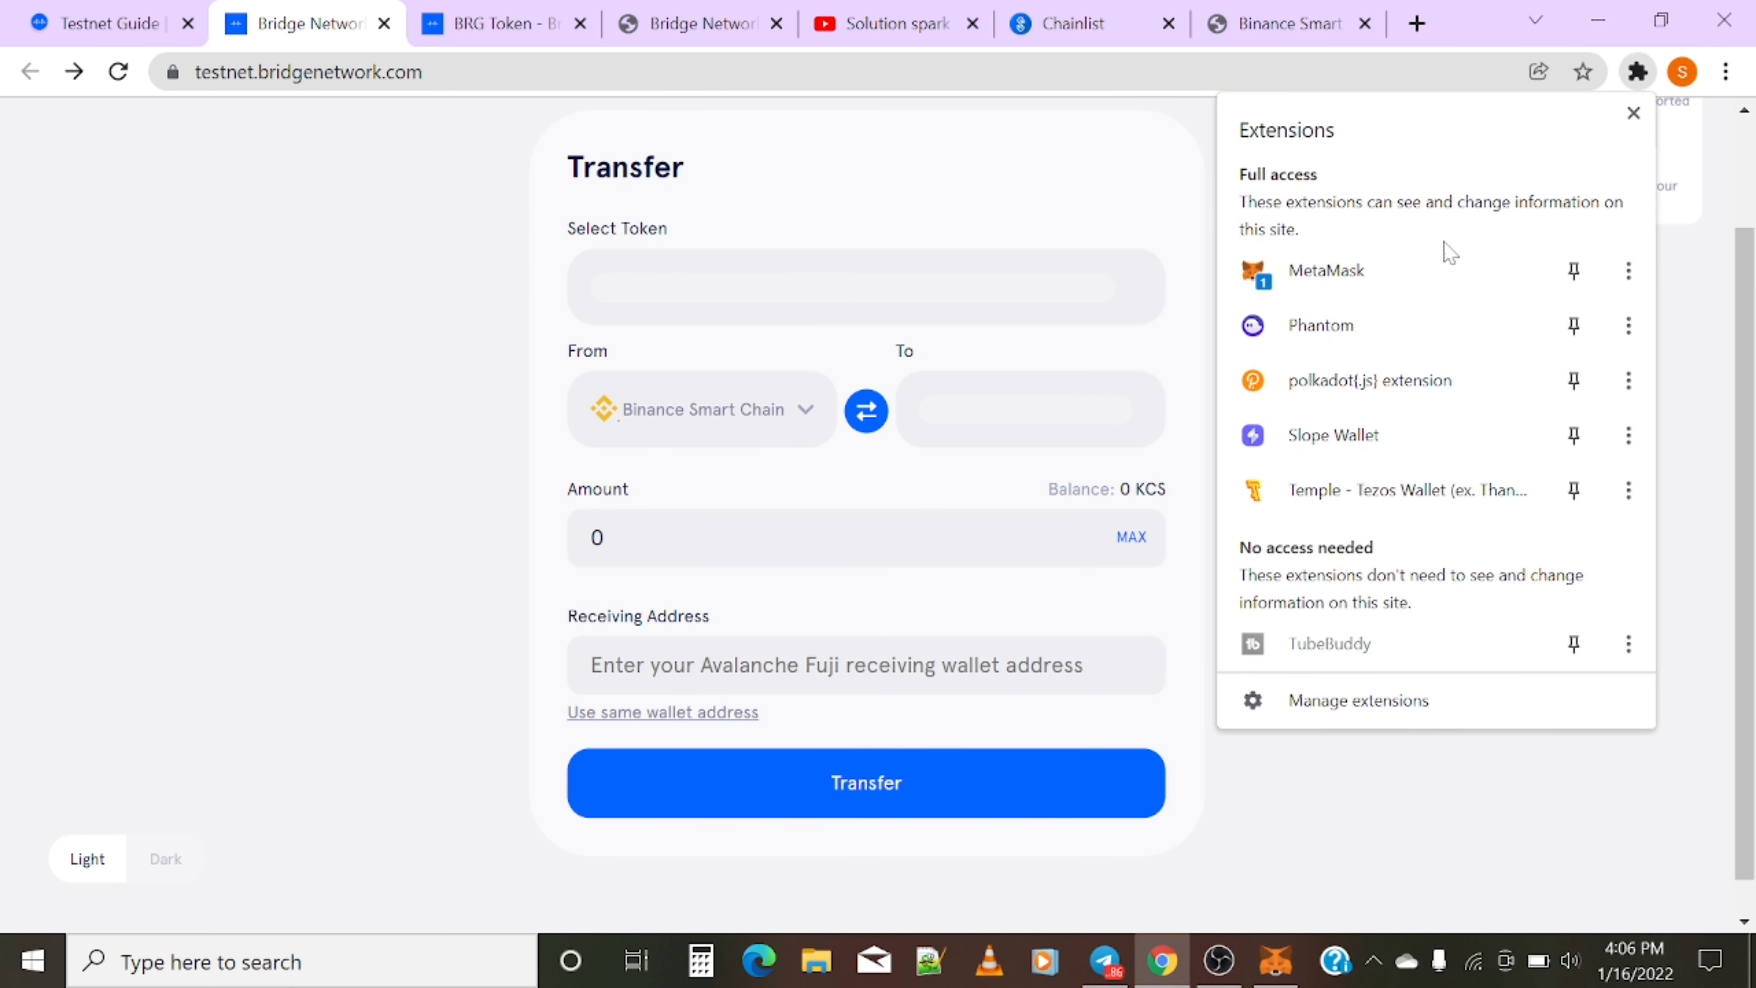
{"action": "left_click", "coordinate": [1411, 277]}
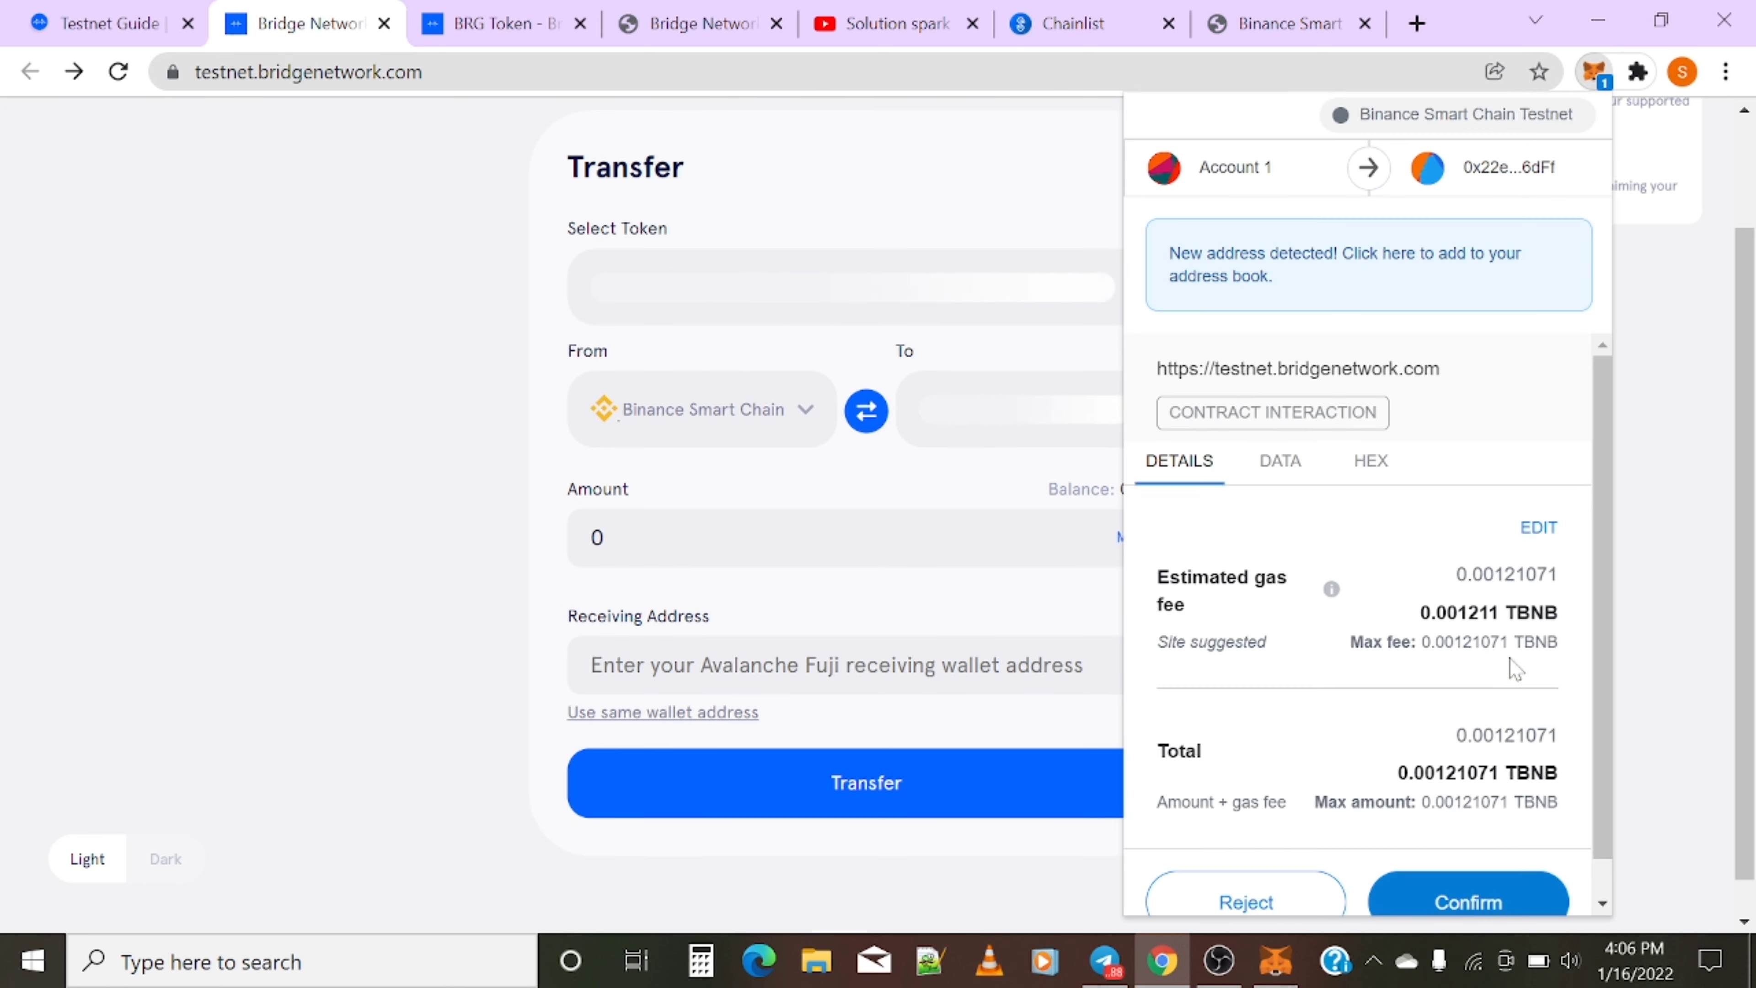
{"action": "left_click", "coordinate": [1436, 899]}
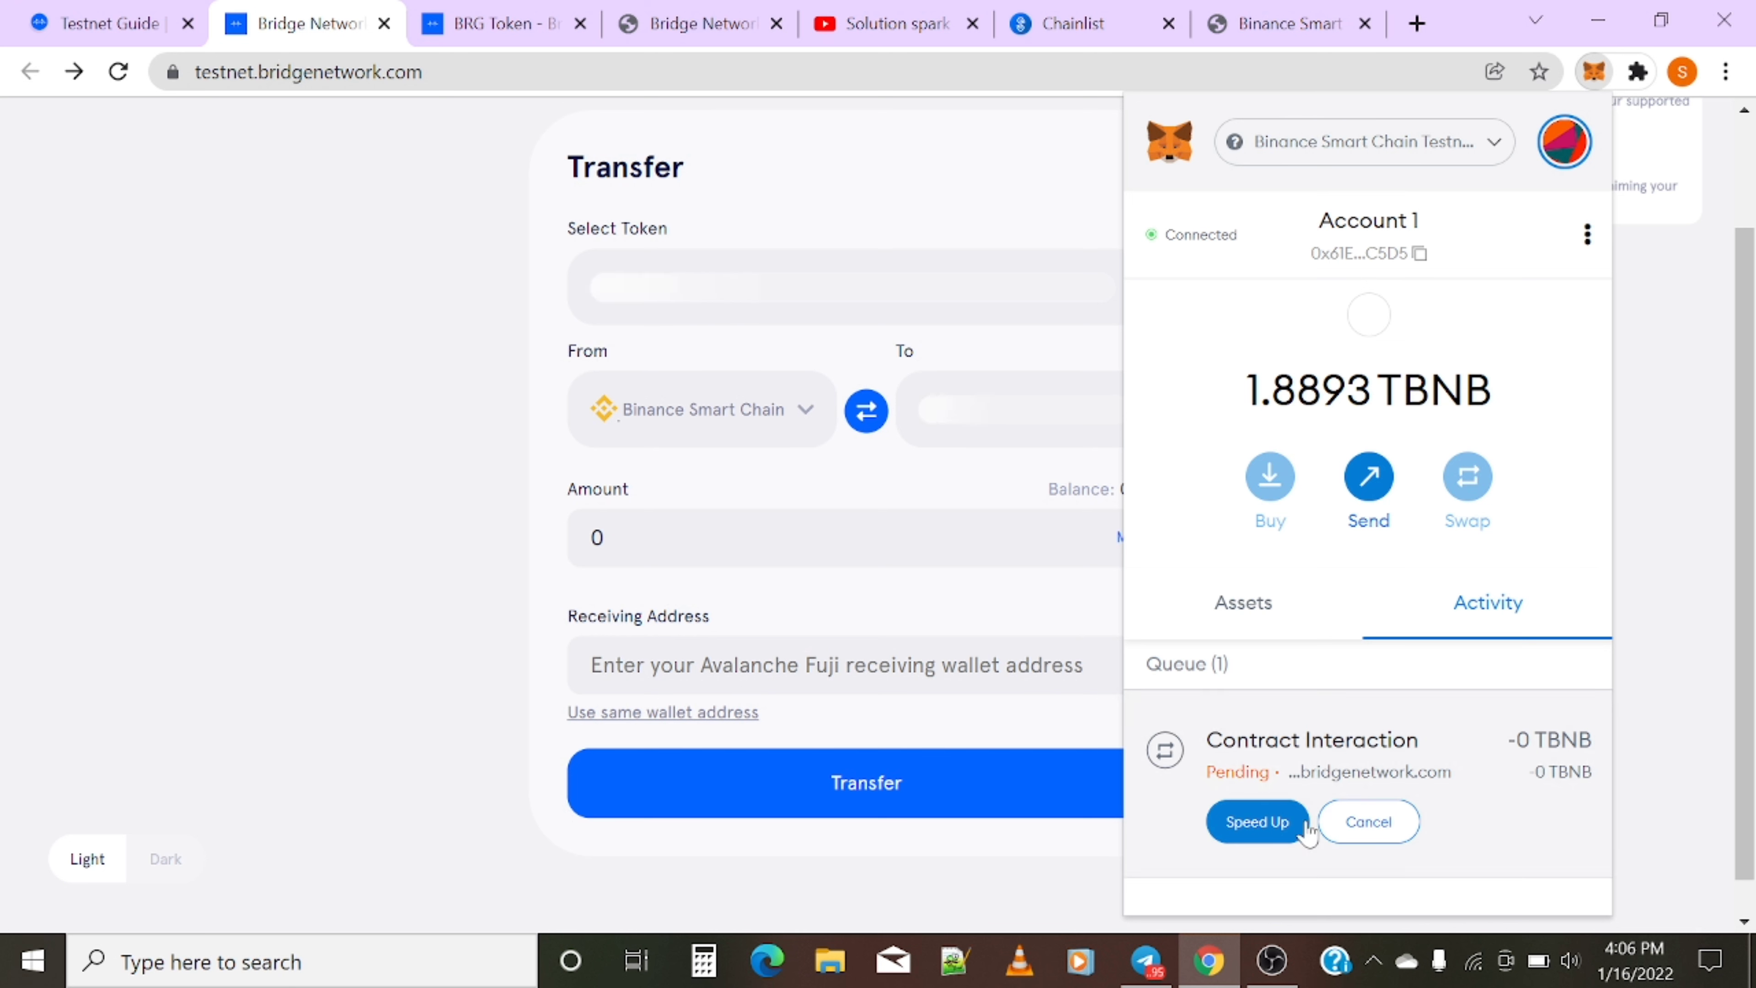
{"action": "left_click", "coordinate": [1256, 822]}
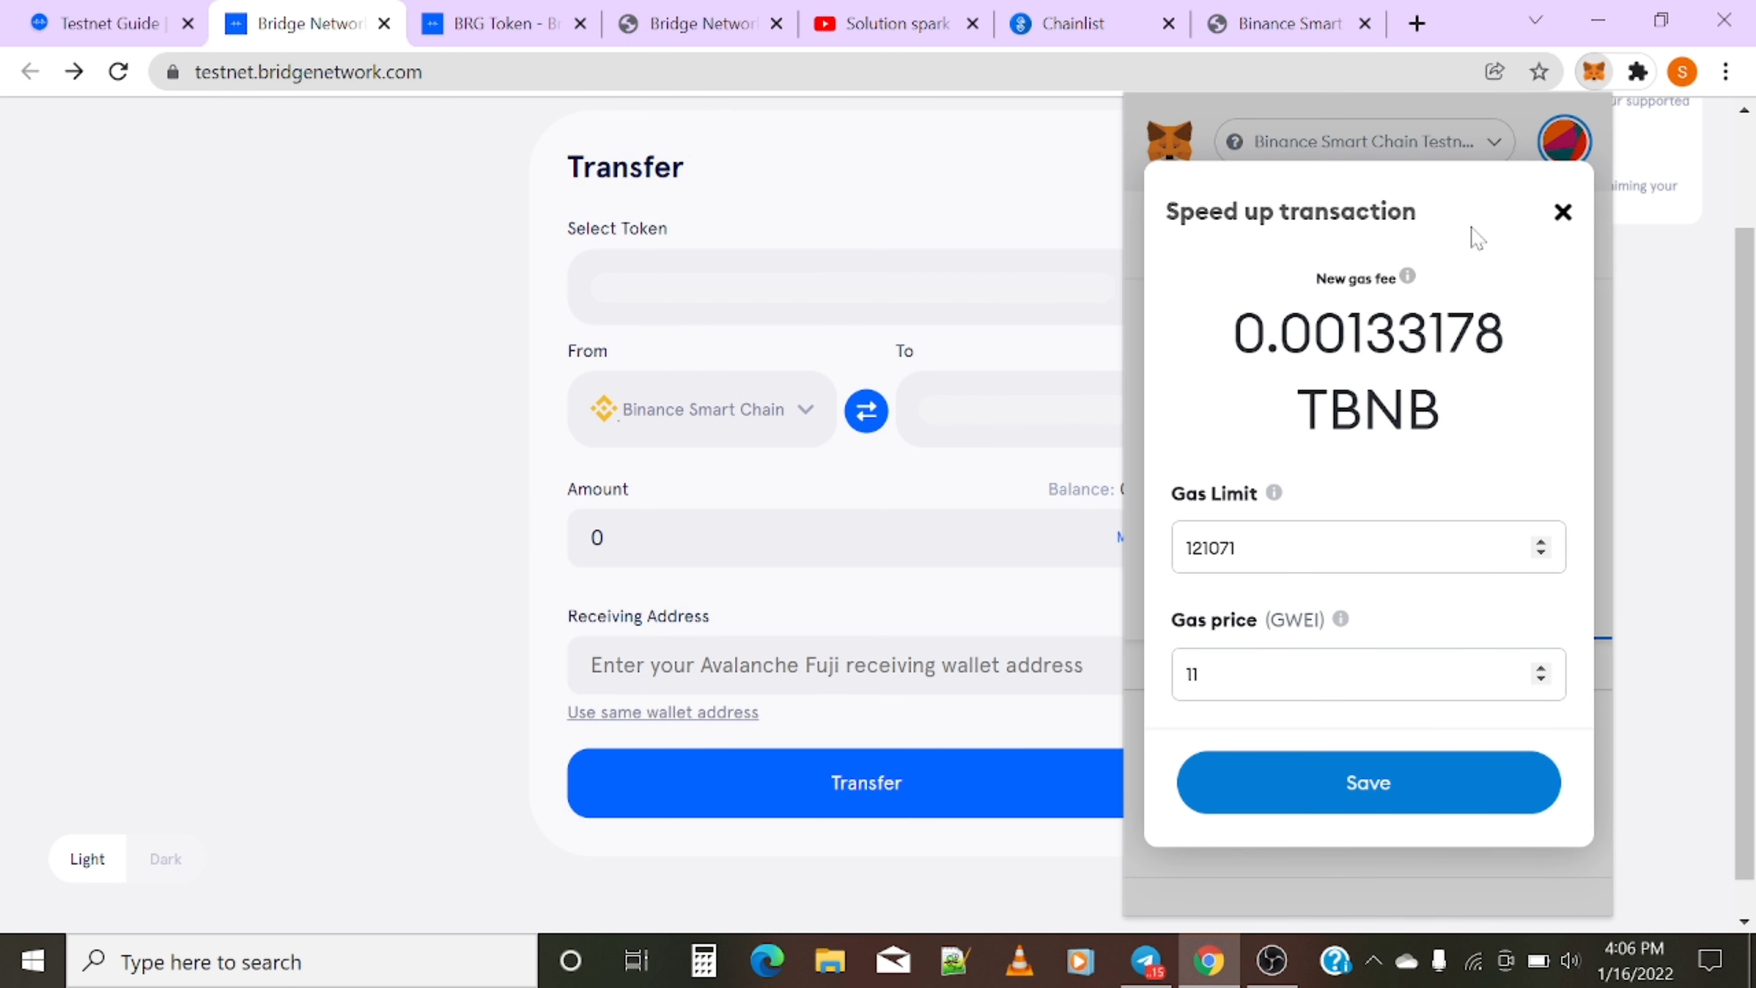
{"action": "left_click", "coordinate": [1561, 212]}
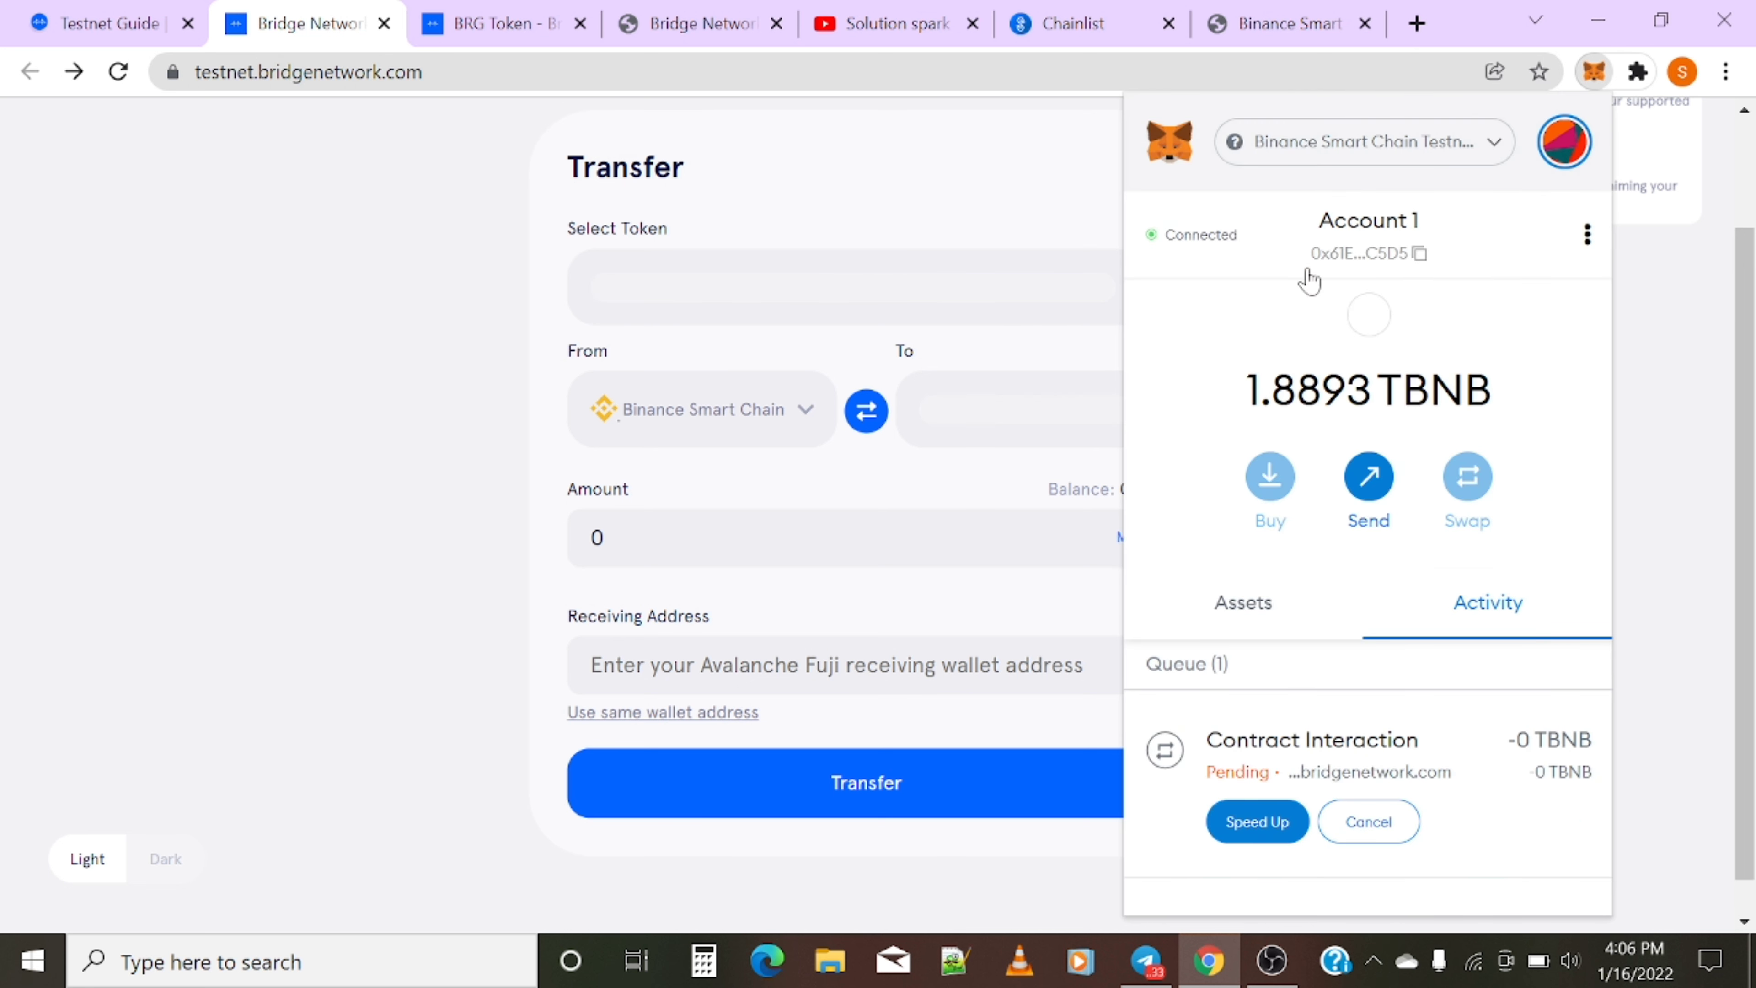
{"action": "left_click", "coordinate": [563, 441]}
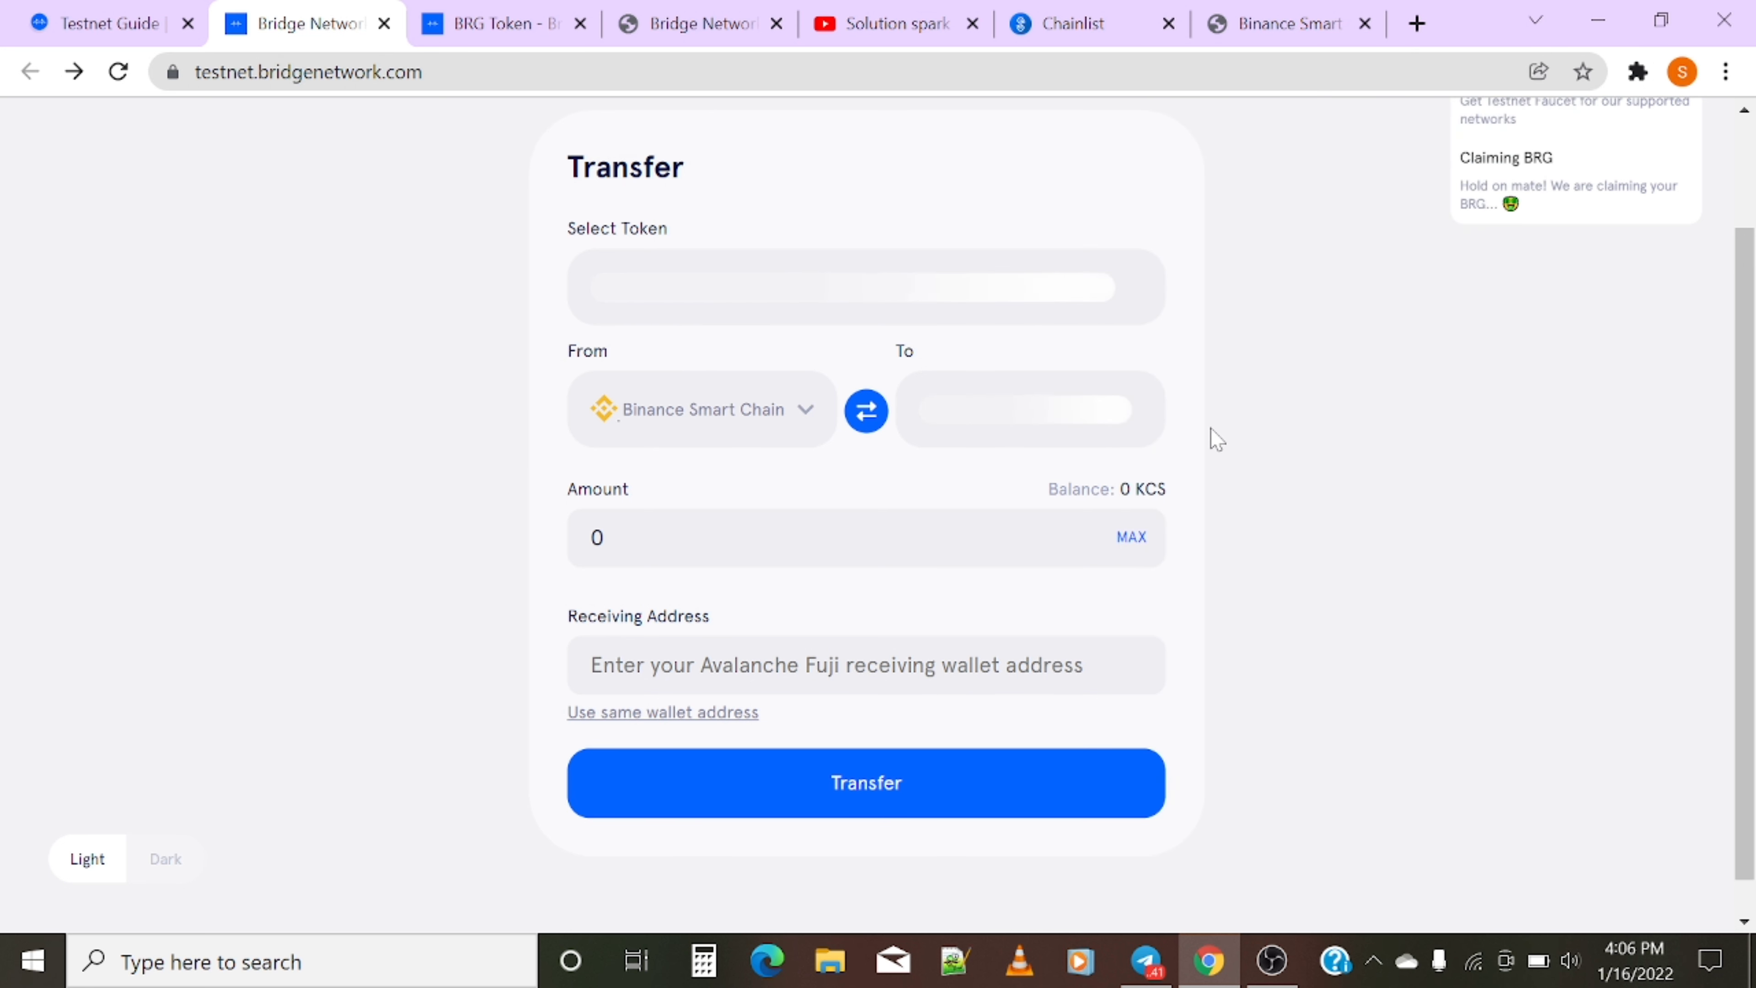
{"action": "left_click", "coordinate": [822, 296]}
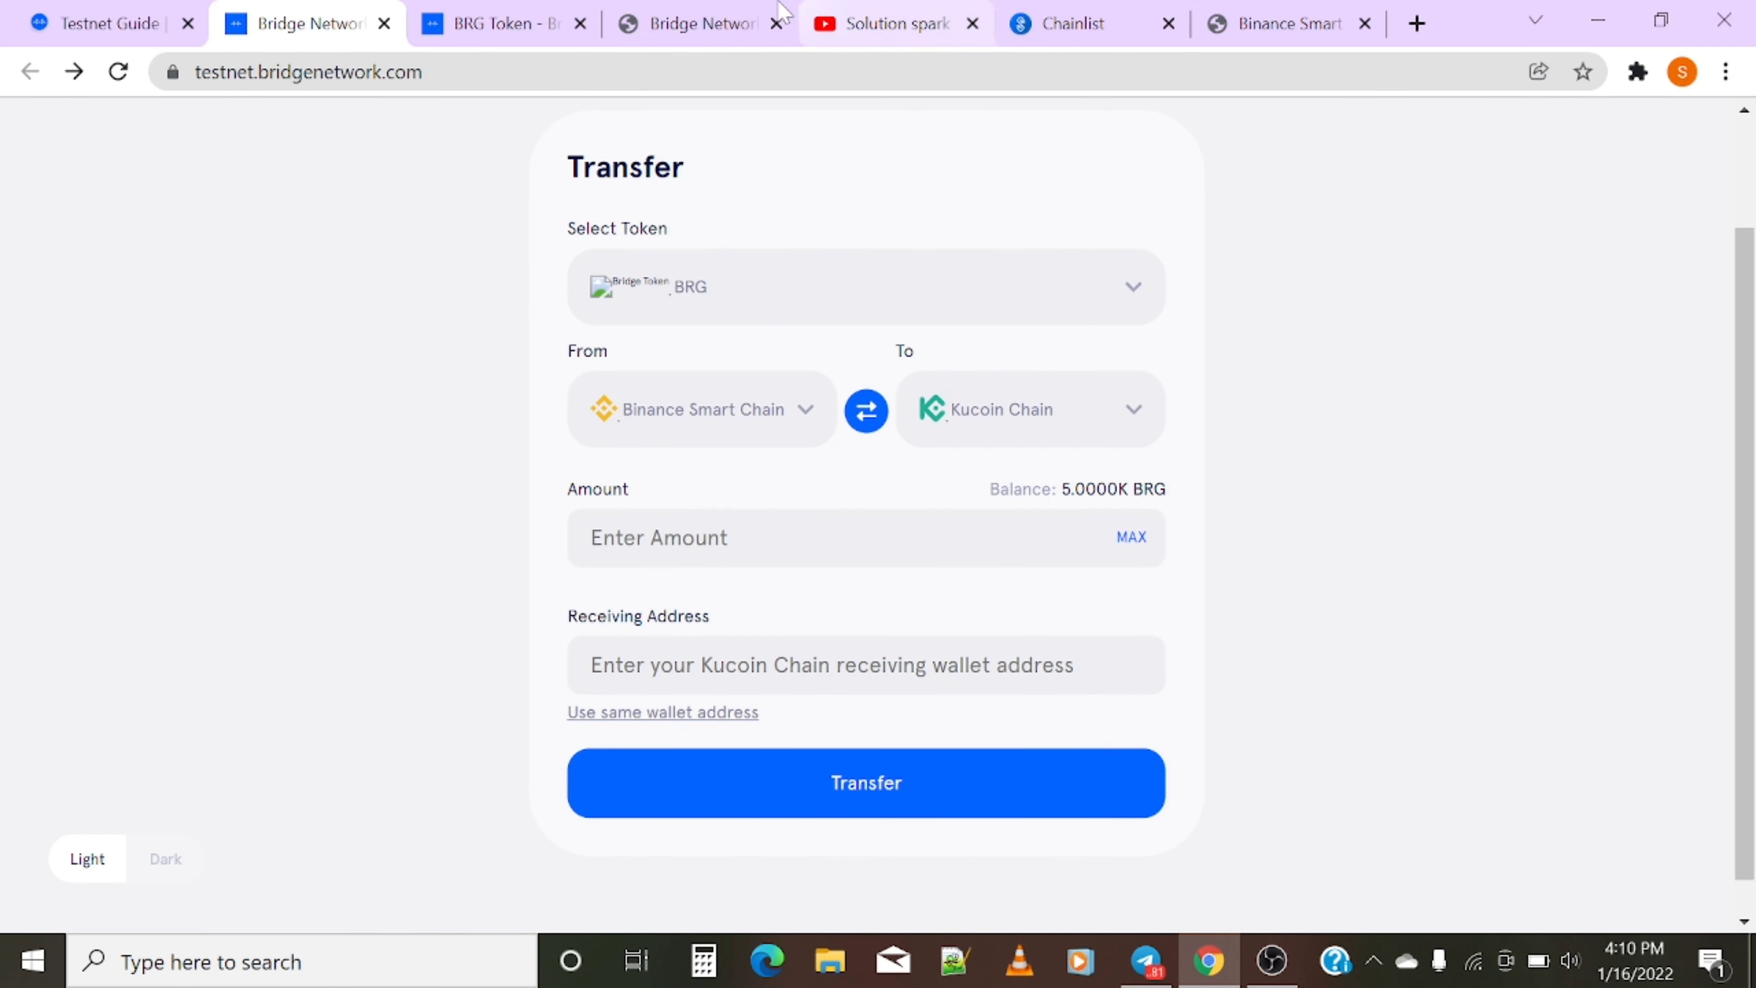
- Reload the bridge page and select BRG as the token to transfer
{"action": "left_click", "coordinate": [105, 81]}
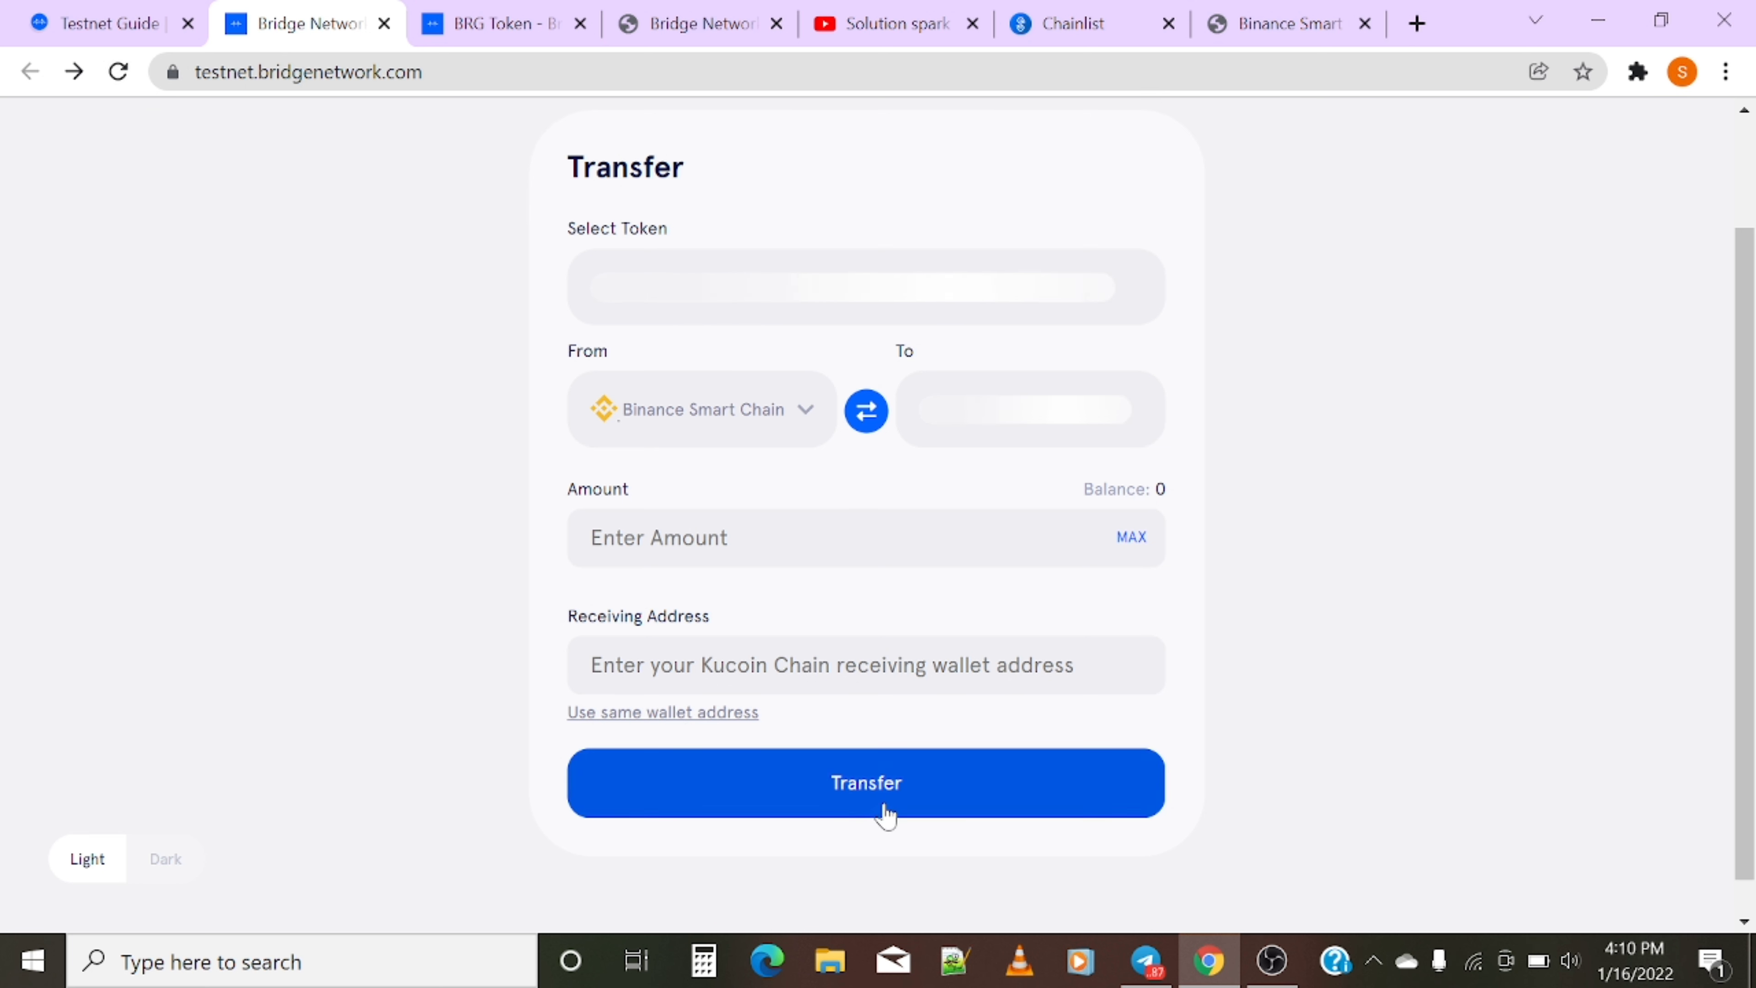
{"action": "scroll", "coordinate": [1305, 580], "scroll_direction": "up", "scroll_amount": 2}
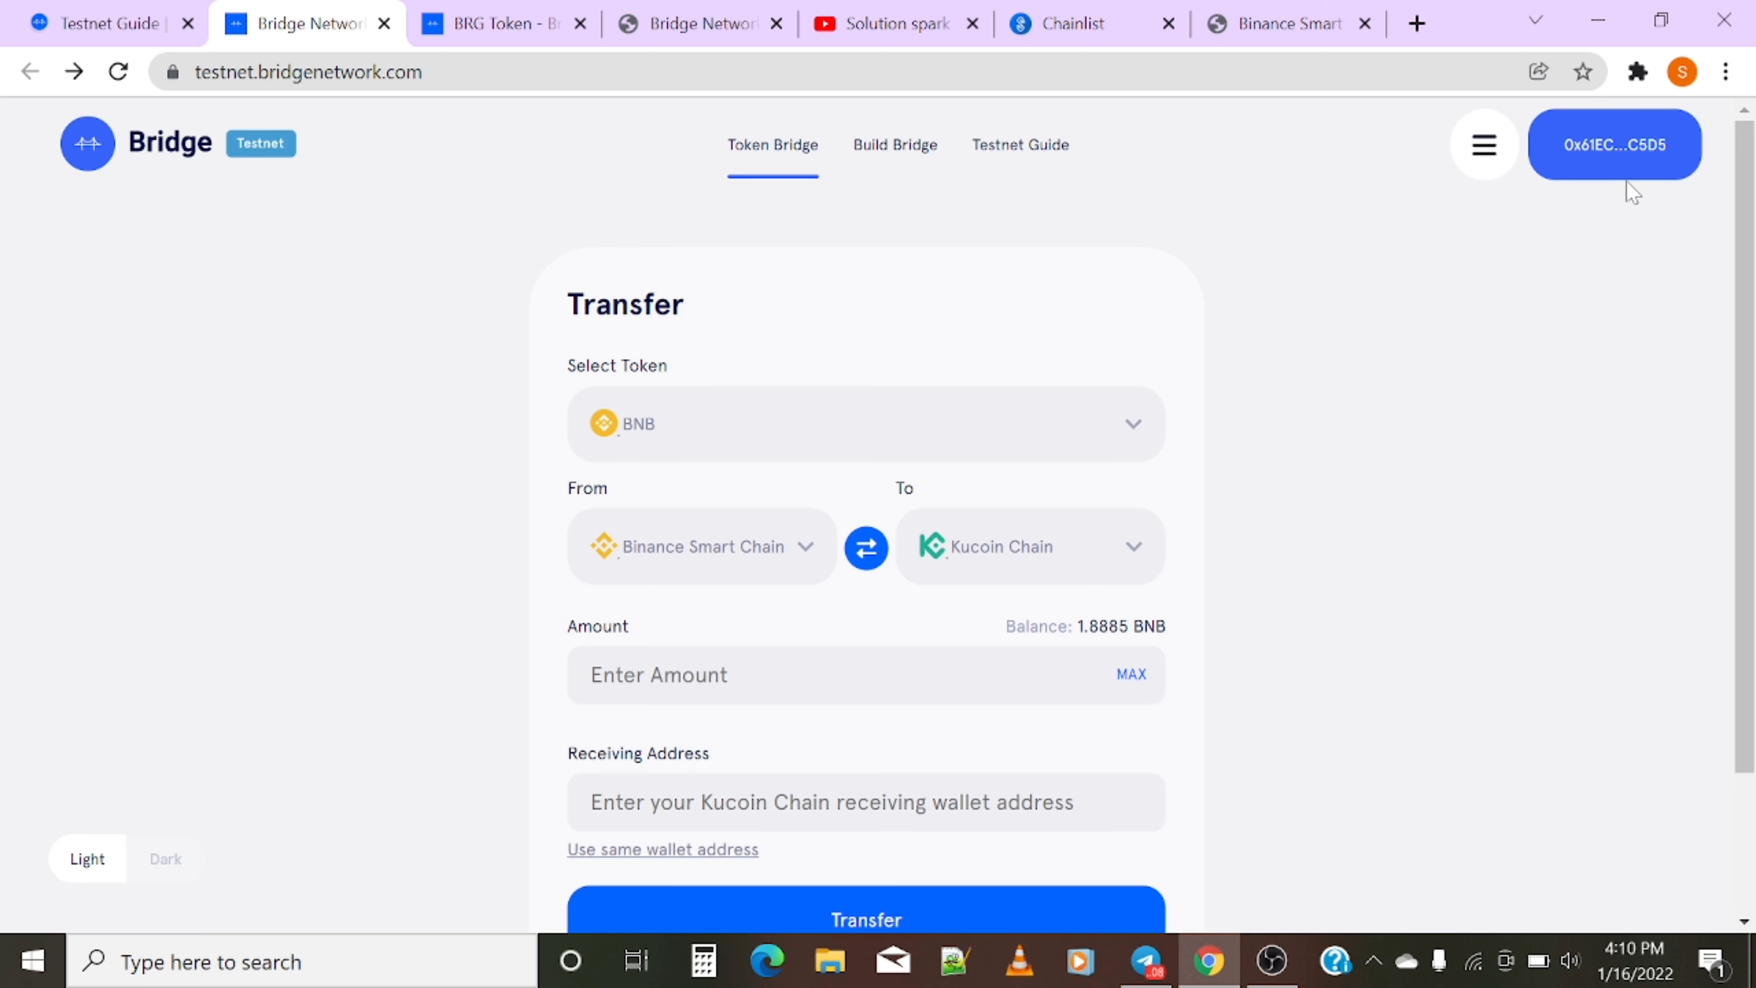
{"action": "left_click", "coordinate": [737, 446]}
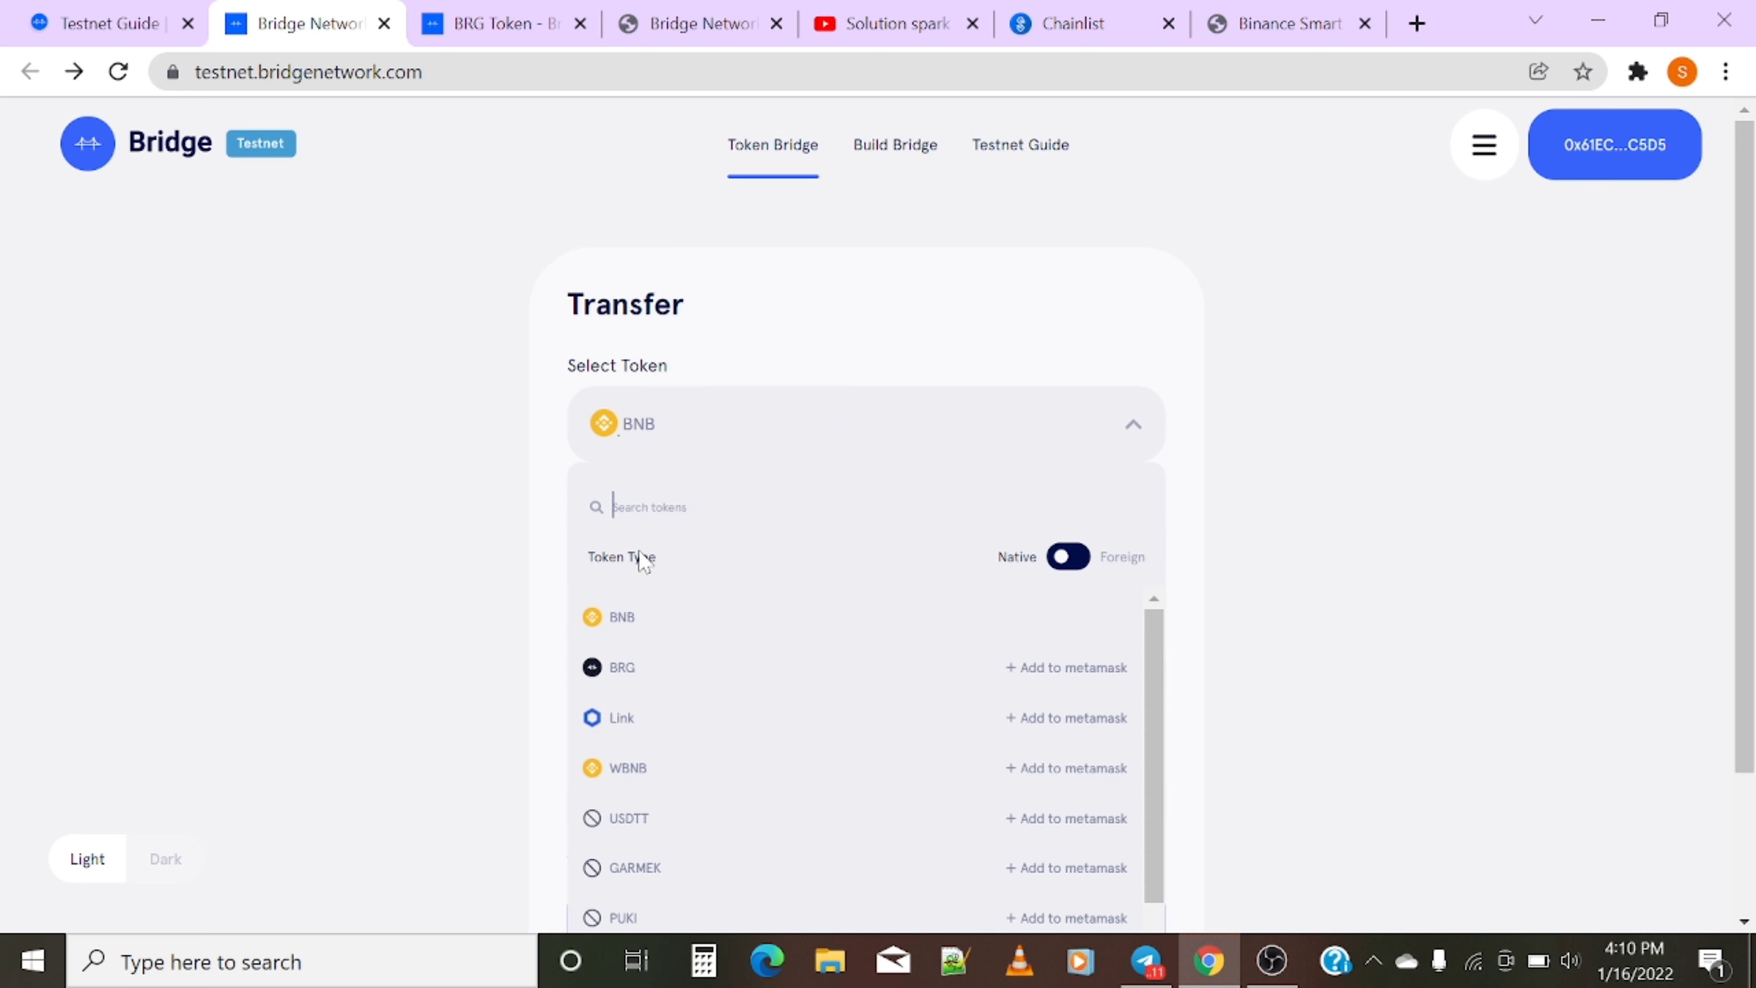
{"action": "left_click", "coordinate": [627, 676]}
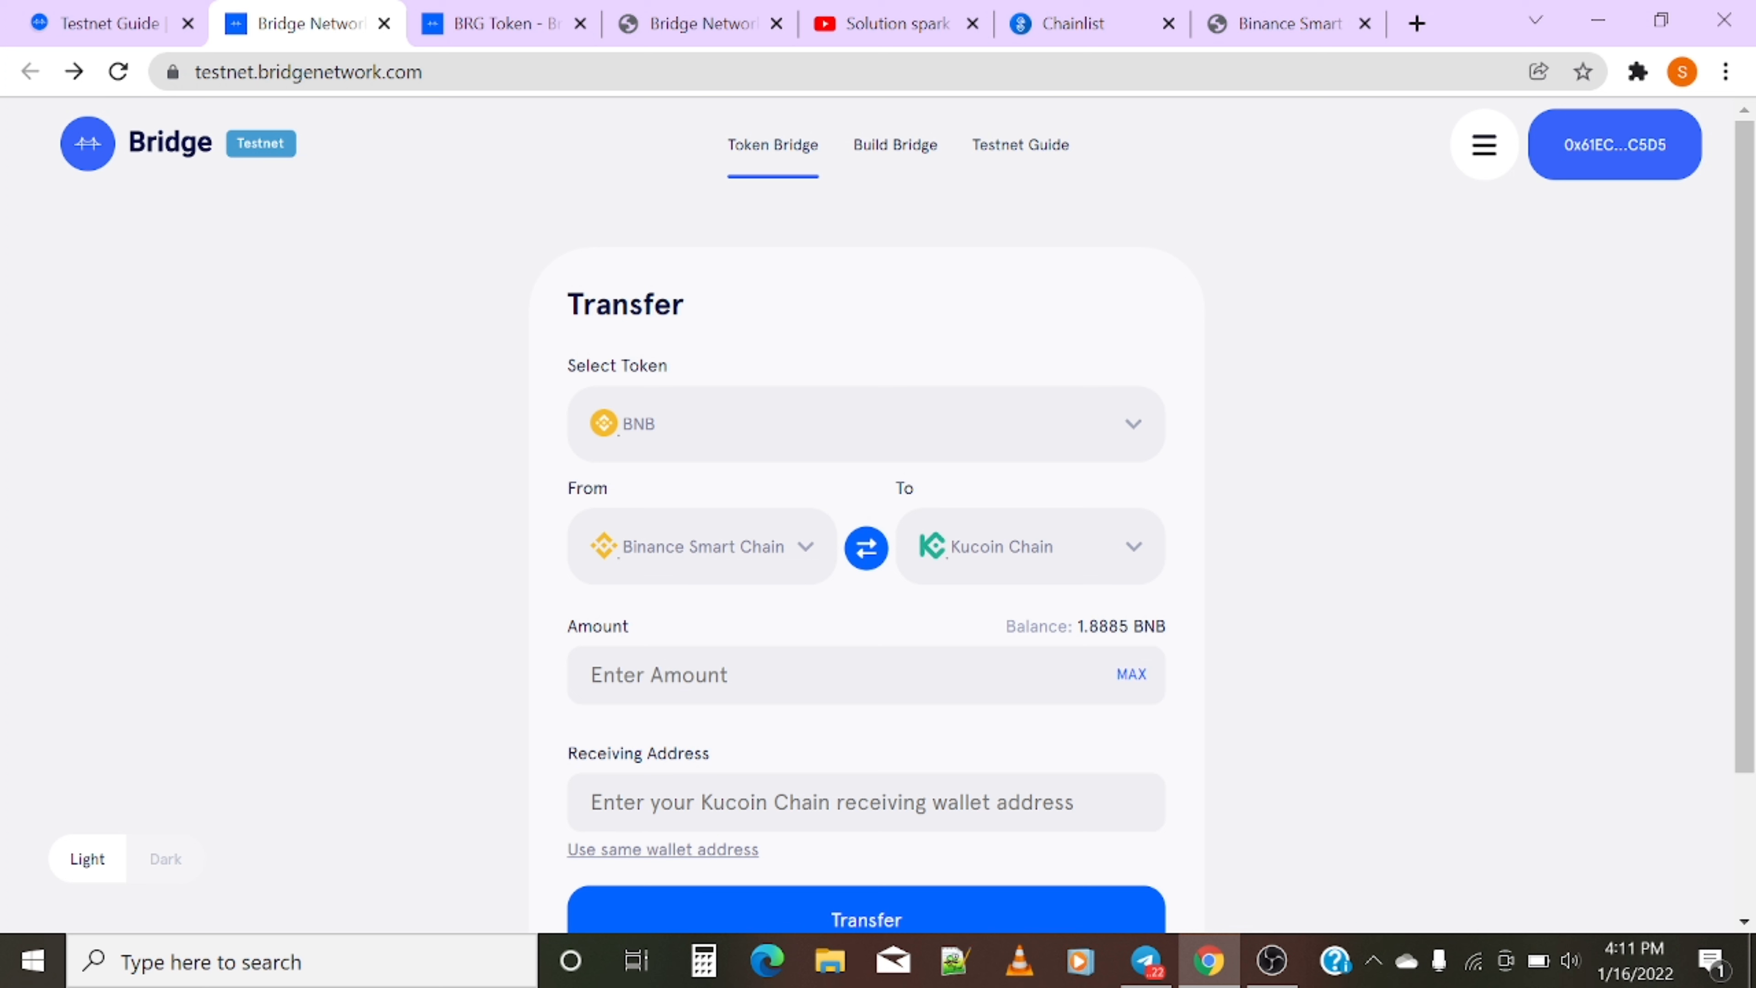
- Add the BRG token to MetaMask and fill the amount with the full 5000 BRG
{"action": "left_click", "coordinate": [897, 439]}
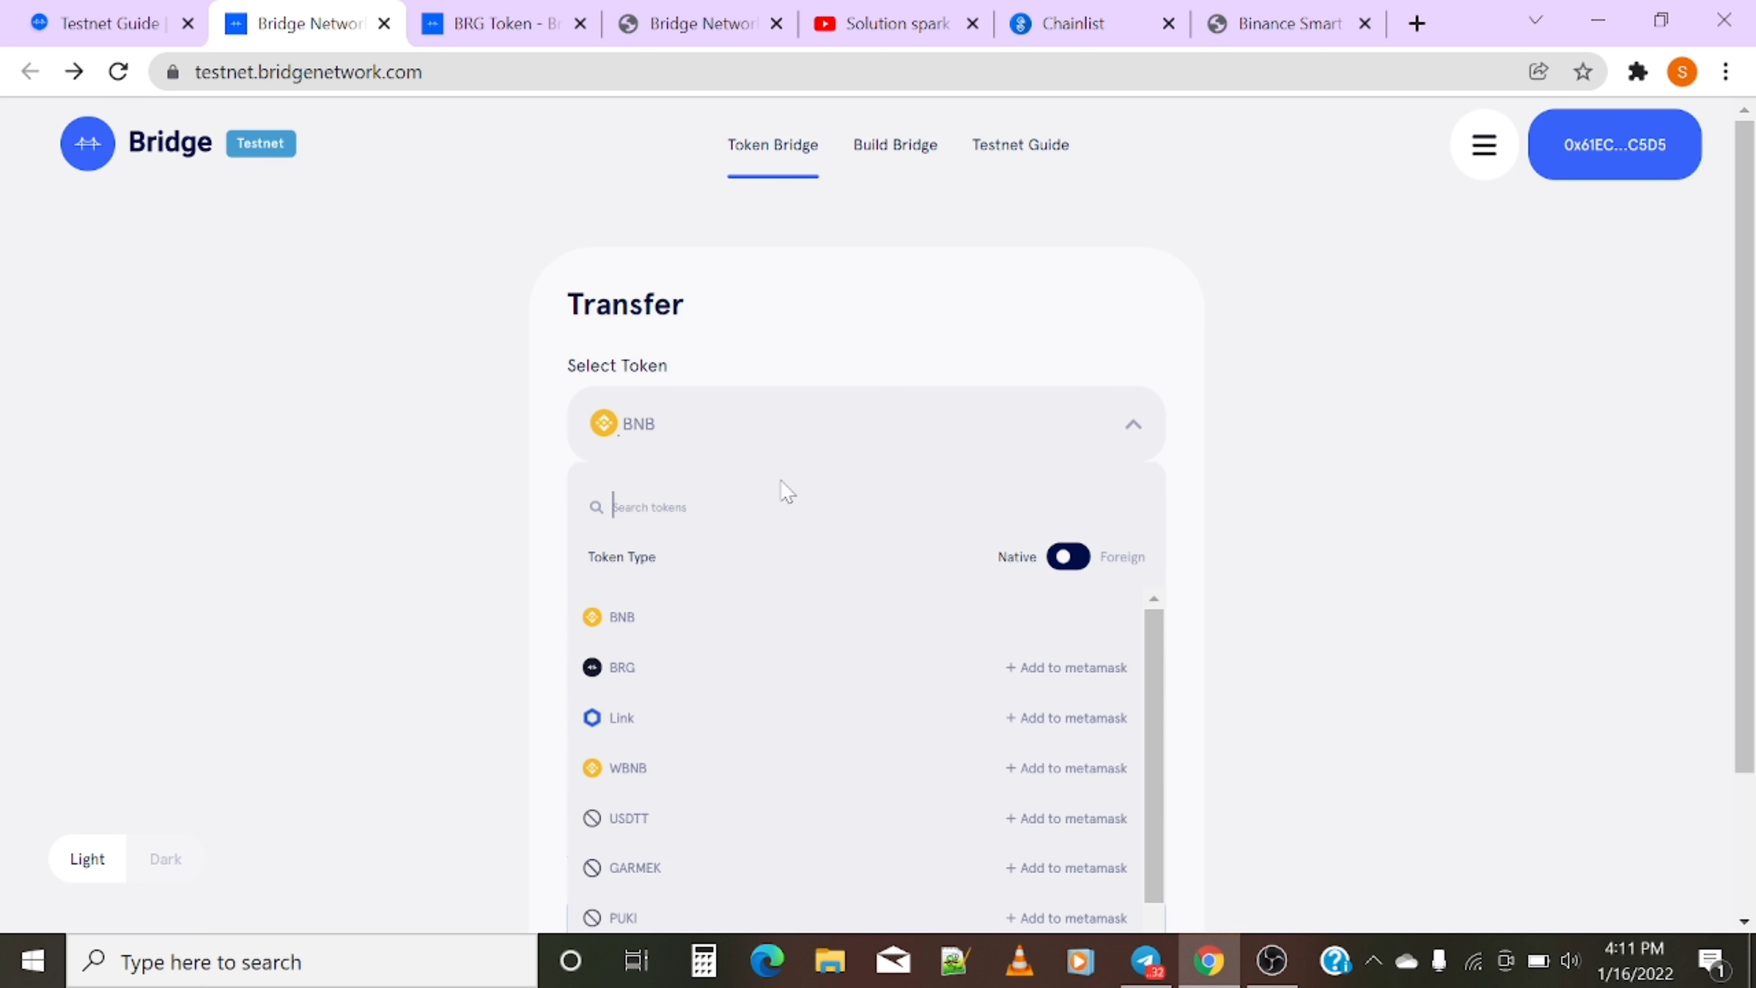
{"action": "type", "text": "brg"}
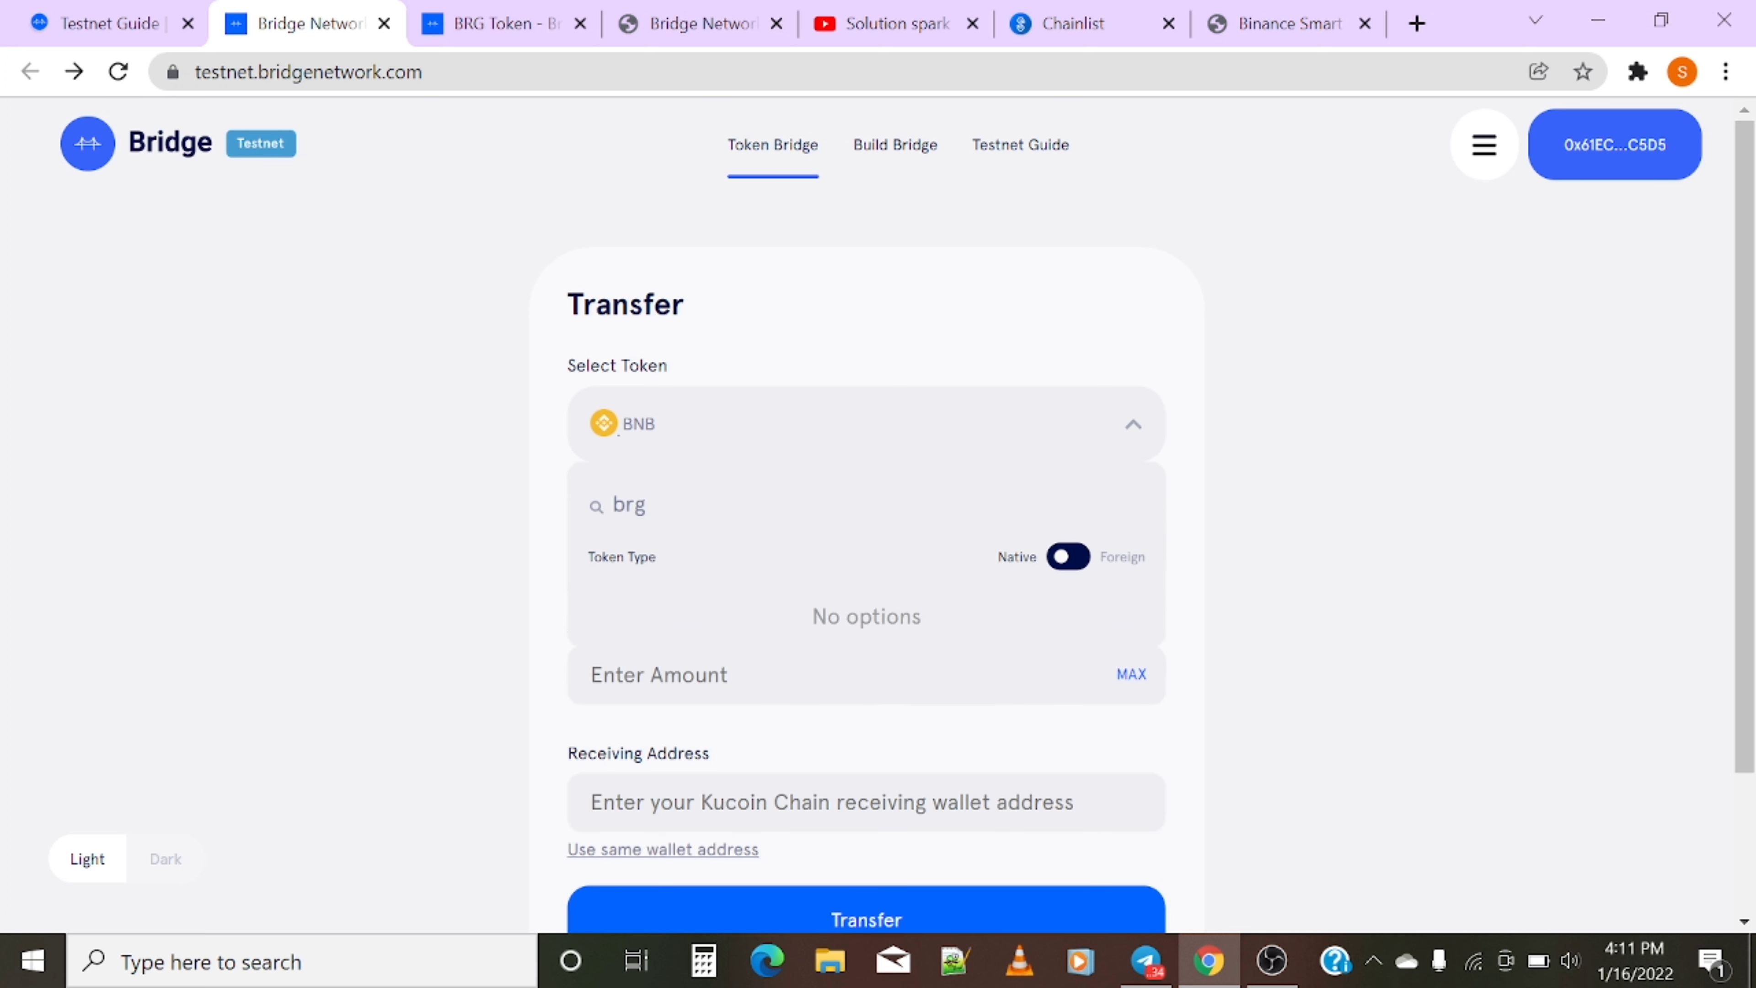
{"action": "key", "text": "BackSpace"}
{"action": "key", "text": "BackSpace"}
{"action": "key", "text": "BackSpace"}
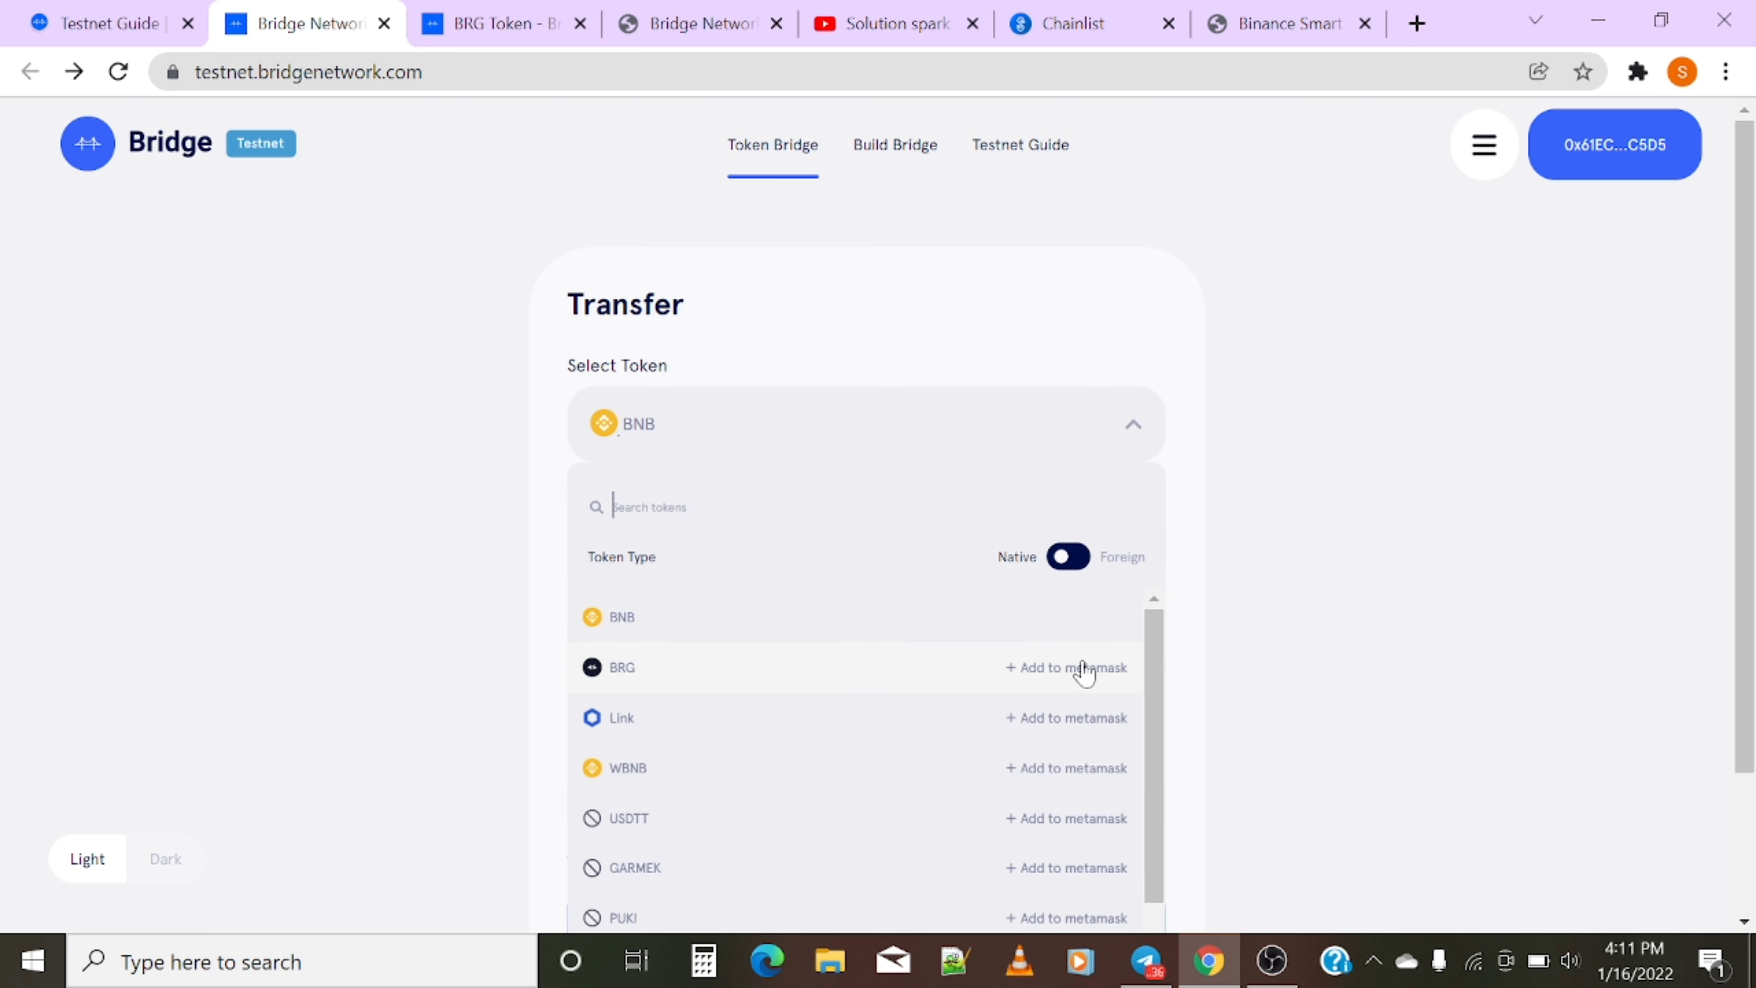
{"action": "left_click", "coordinate": [1084, 674]}
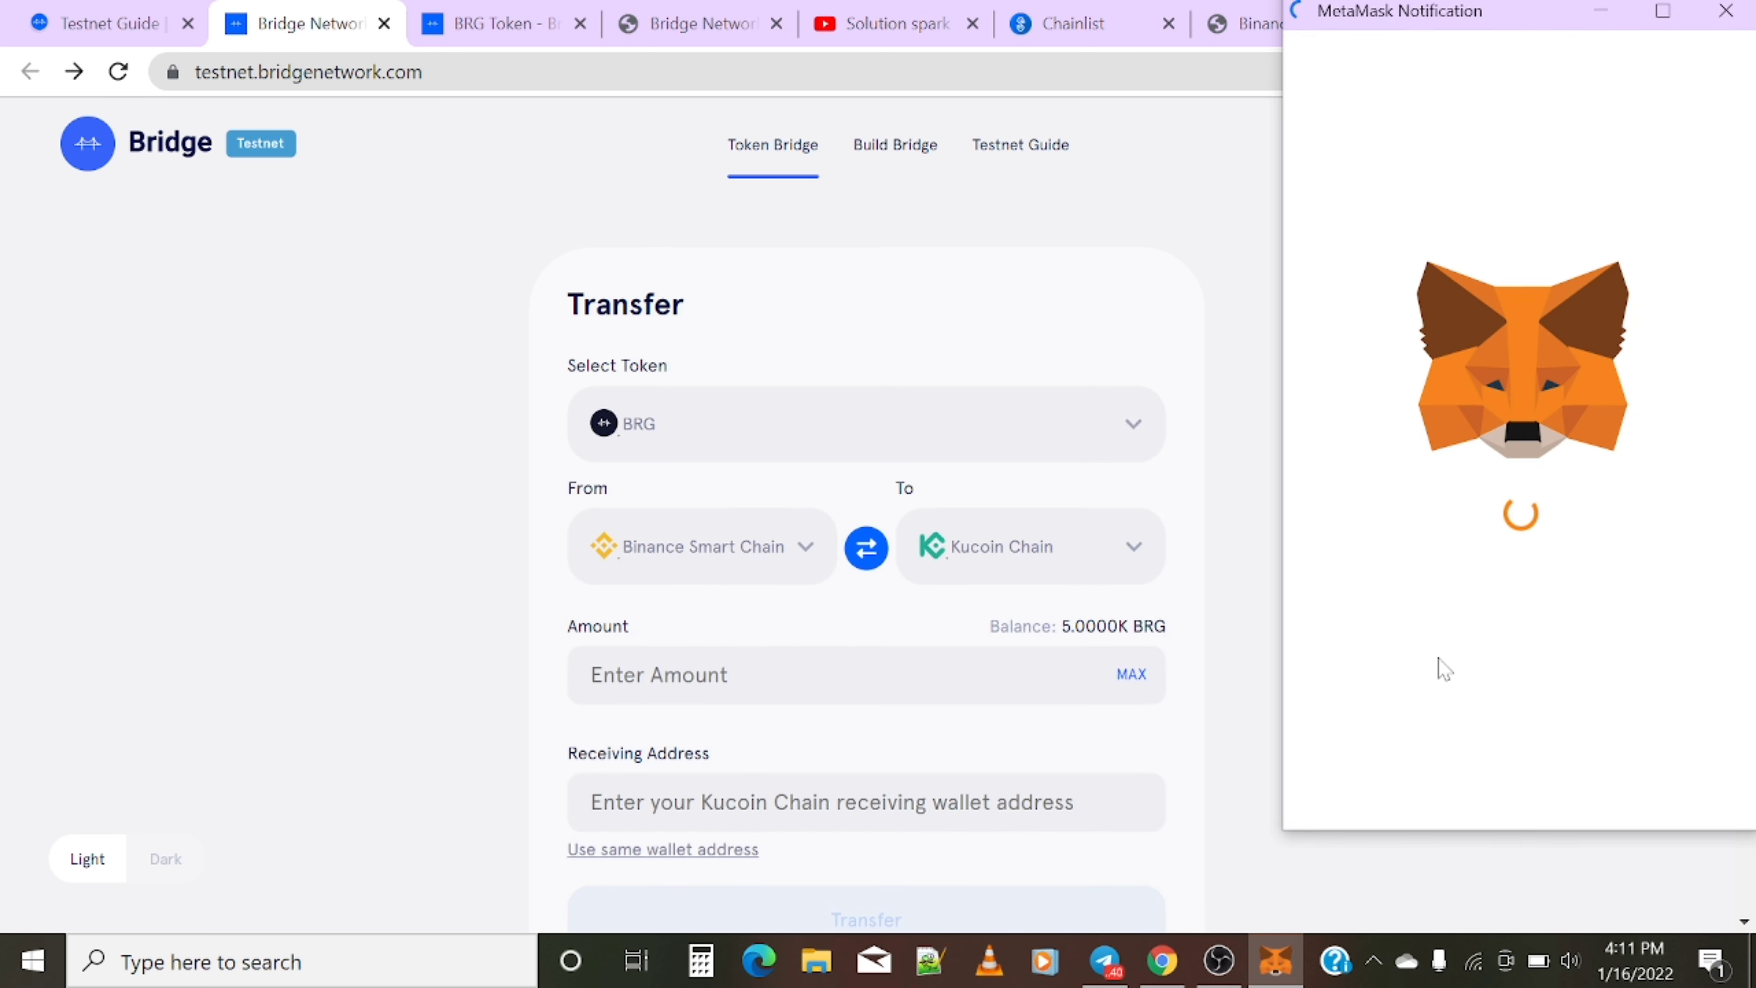
{"action": "left_click", "coordinate": [1626, 788]}
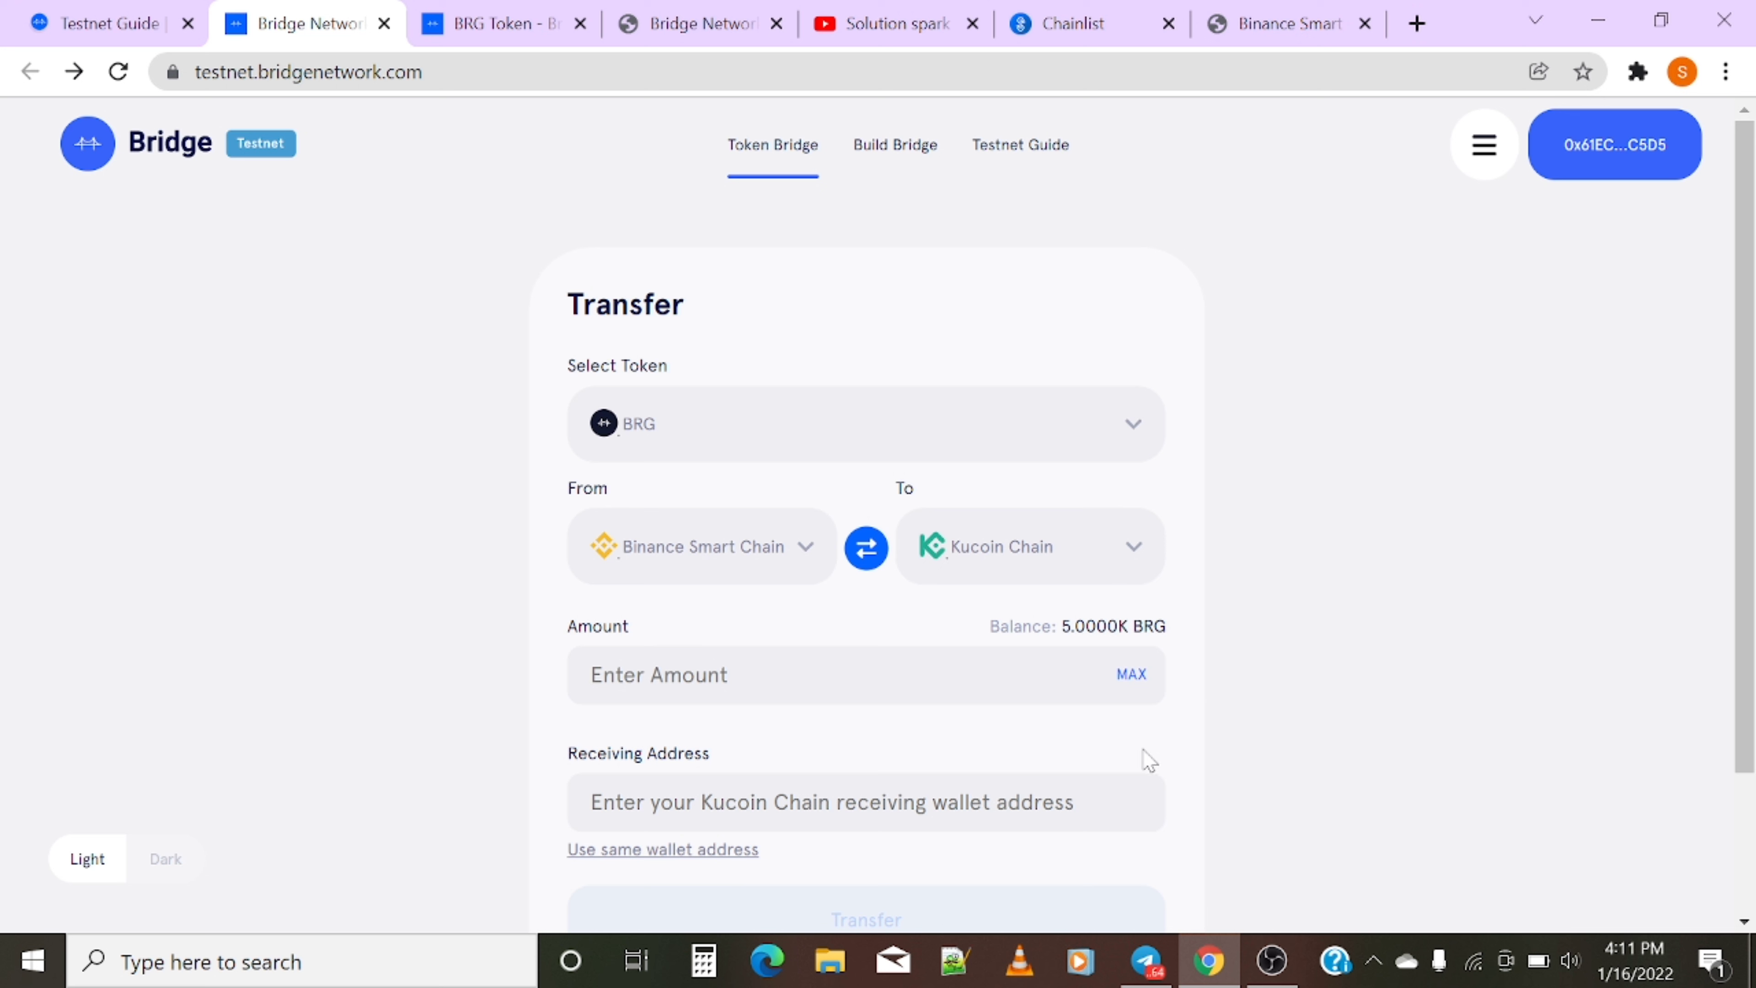
{"action": "left_click", "coordinate": [1132, 675]}
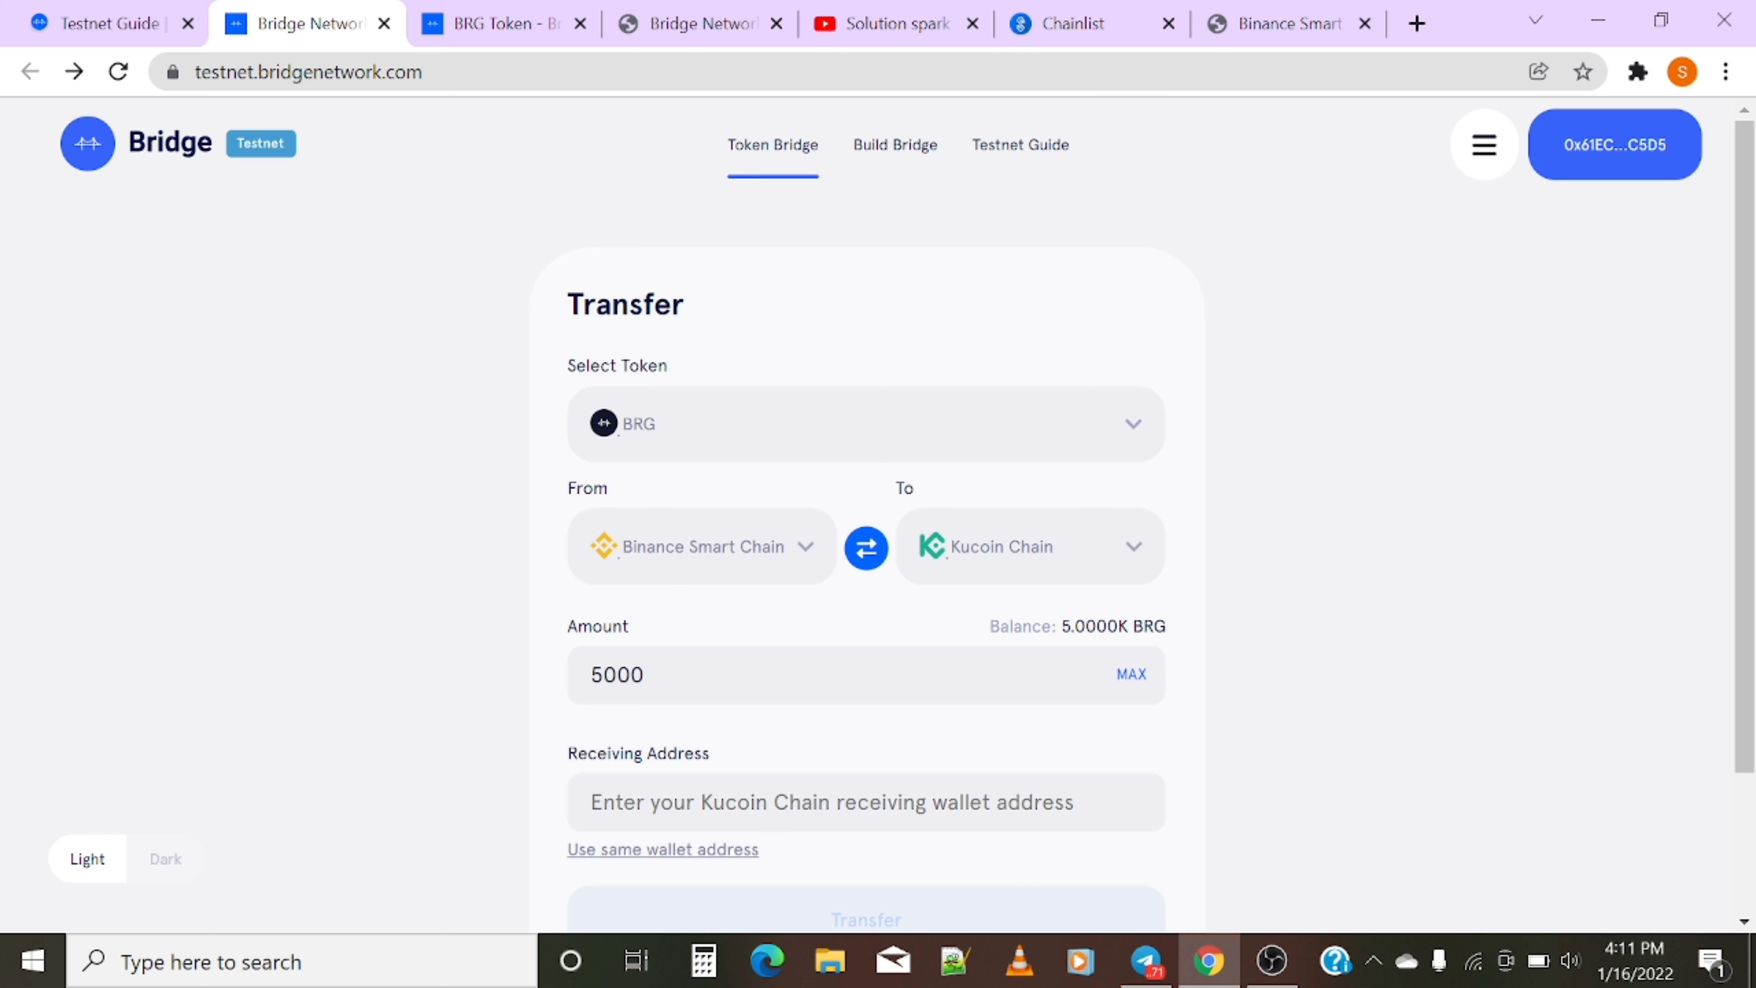
- Choose Avalanche Fuji as destination for the 5000 BRG transfer and bring up MetaMask
{"action": "scroll", "coordinate": [851, 708], "scroll_direction": "down", "scroll_amount": 3}
{"action": "scroll", "coordinate": [843, 733], "scroll_direction": "up", "scroll_amount": 3}
{"action": "left_click", "coordinate": [990, 571]}
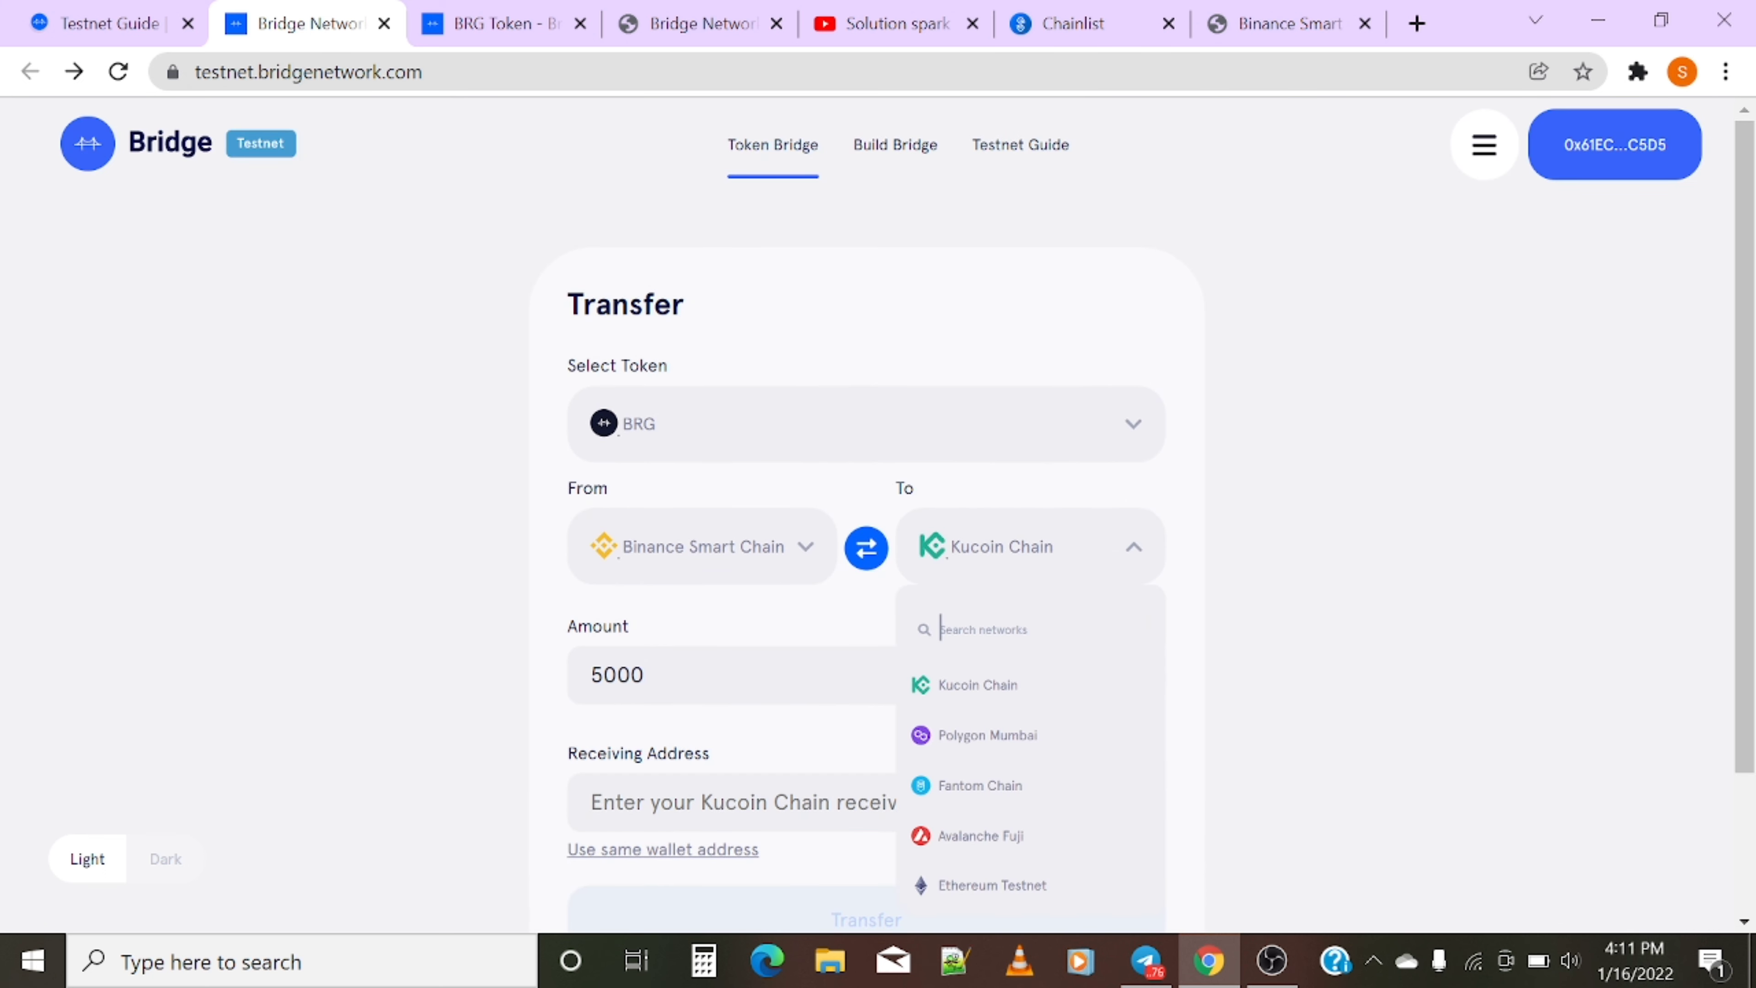
{"action": "left_click", "coordinate": [973, 841]}
{"action": "scroll", "coordinate": [928, 756], "scroll_direction": "down", "scroll_amount": 2}
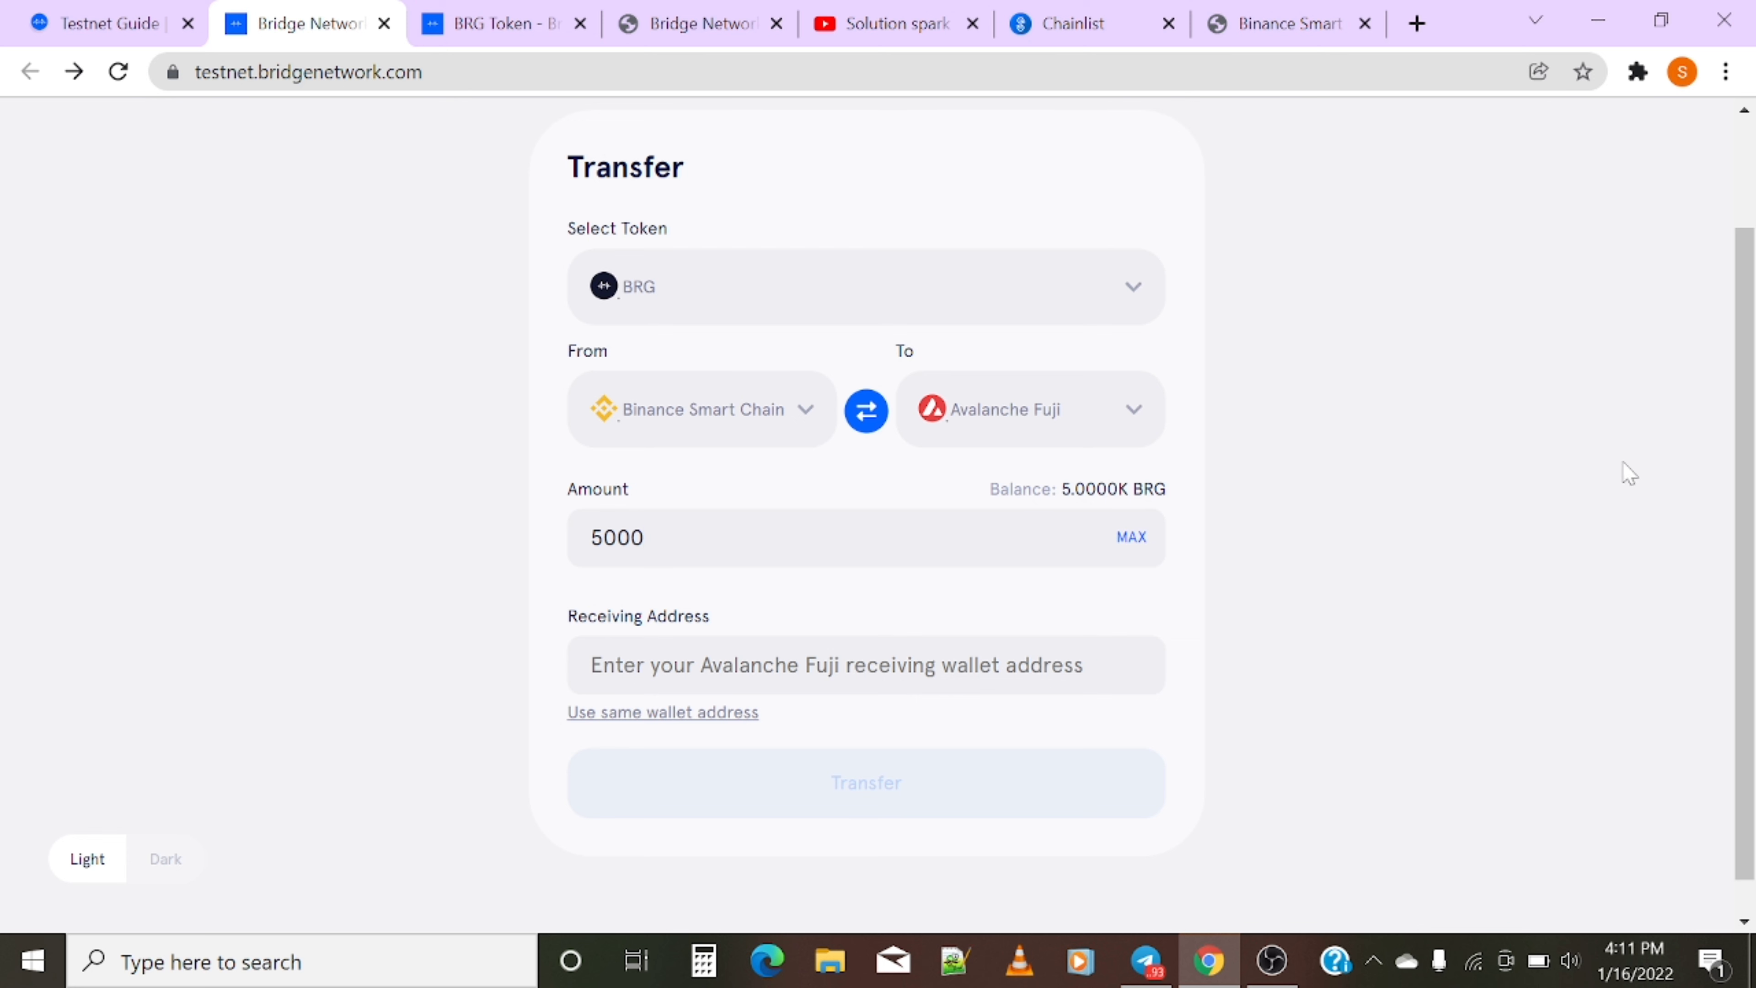
{"action": "scroll", "coordinate": [1628, 473], "scroll_direction": "up", "scroll_amount": 2}
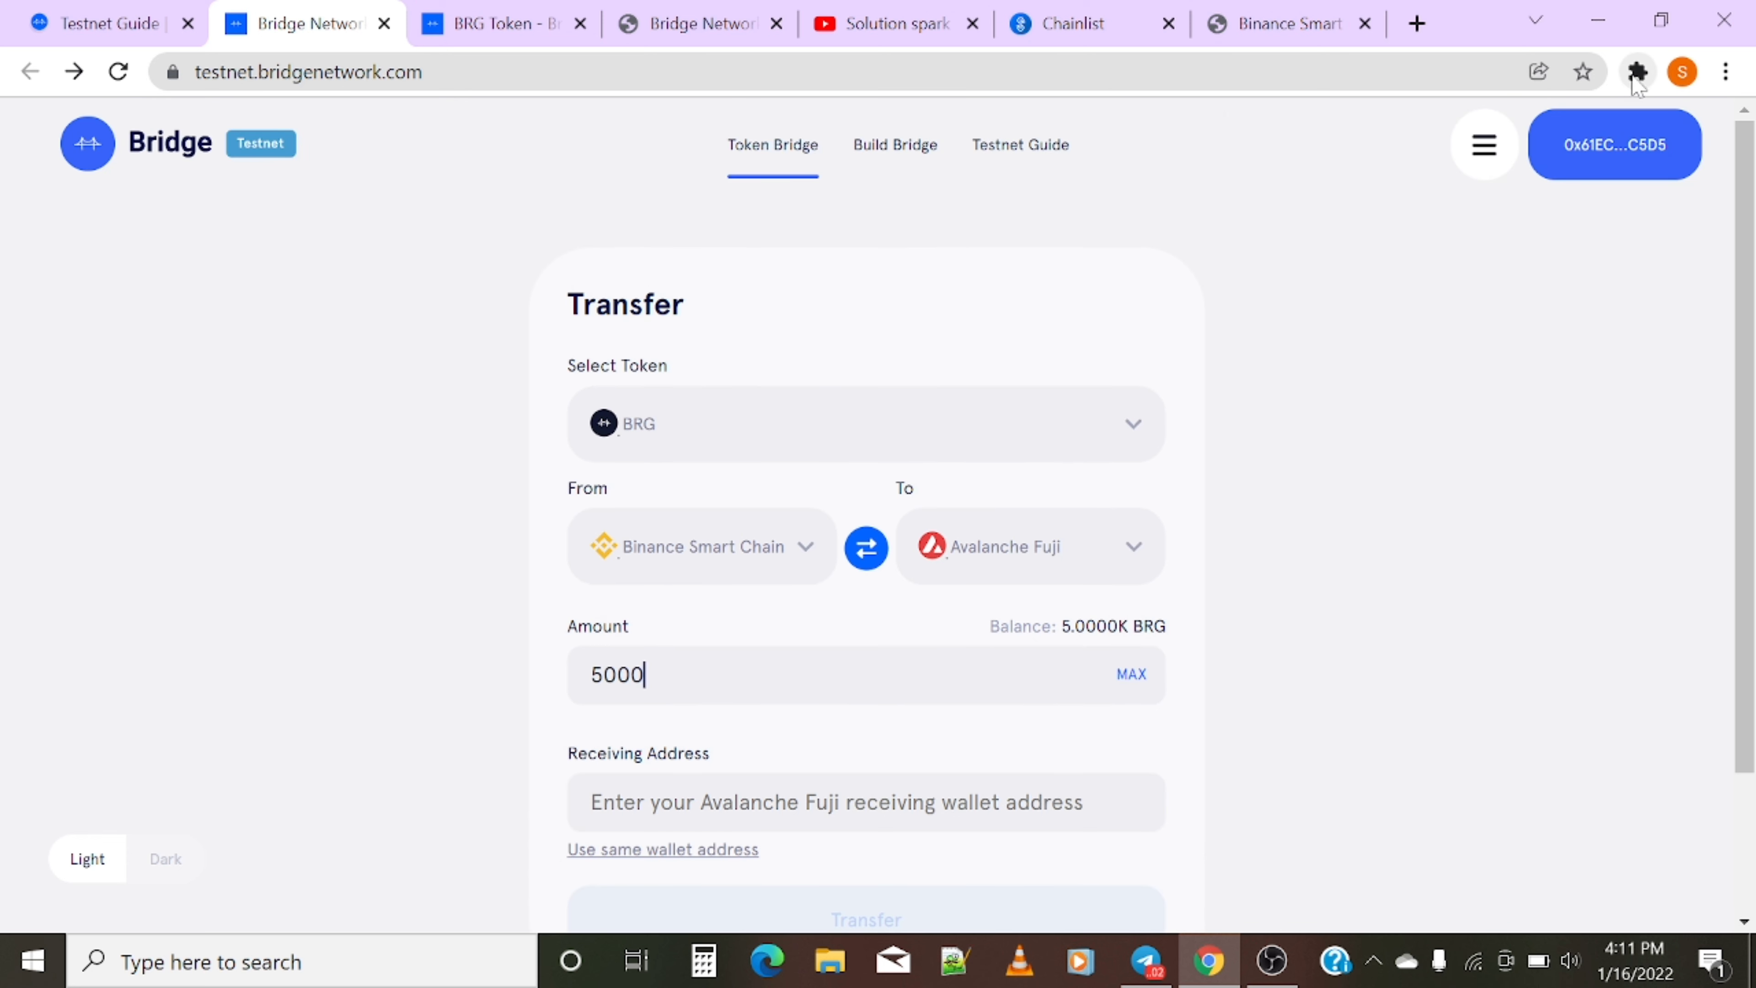
{"action": "left_click", "coordinate": [1635, 72]}
{"action": "left_click", "coordinate": [1356, 271]}
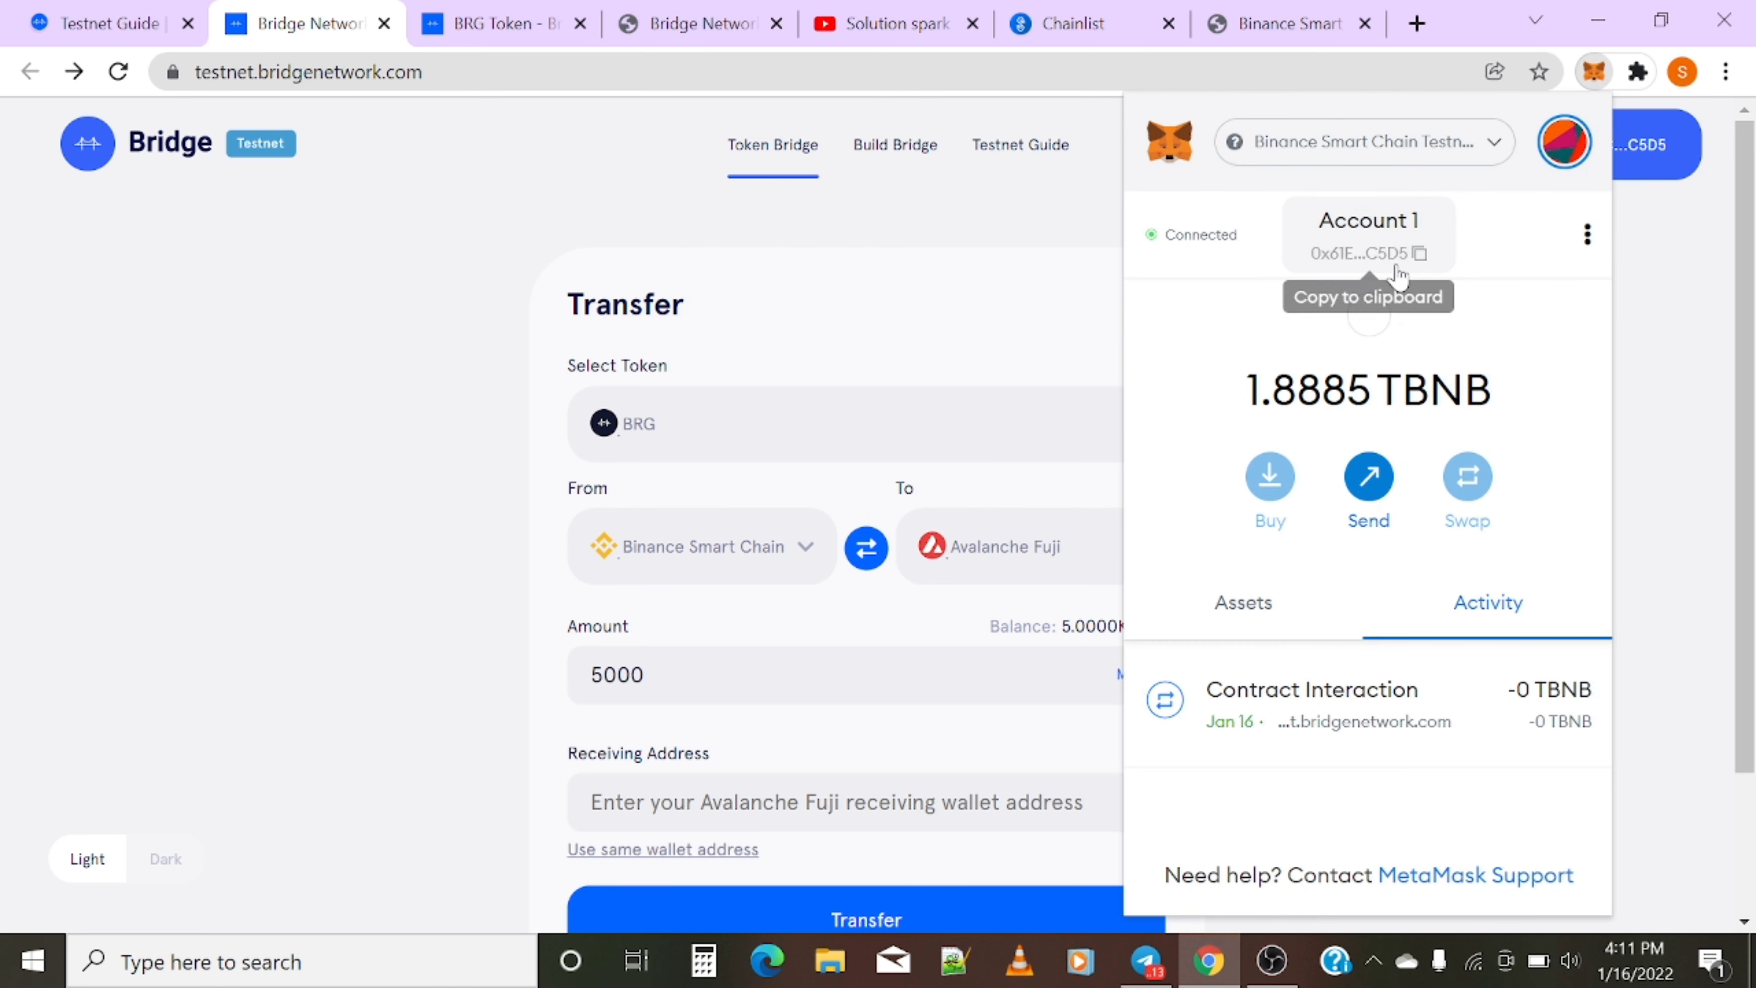
- Set the Receiving Address to the connected wallet's own address via 'Use same wallet address'
{"action": "left_click", "coordinate": [1343, 251]}
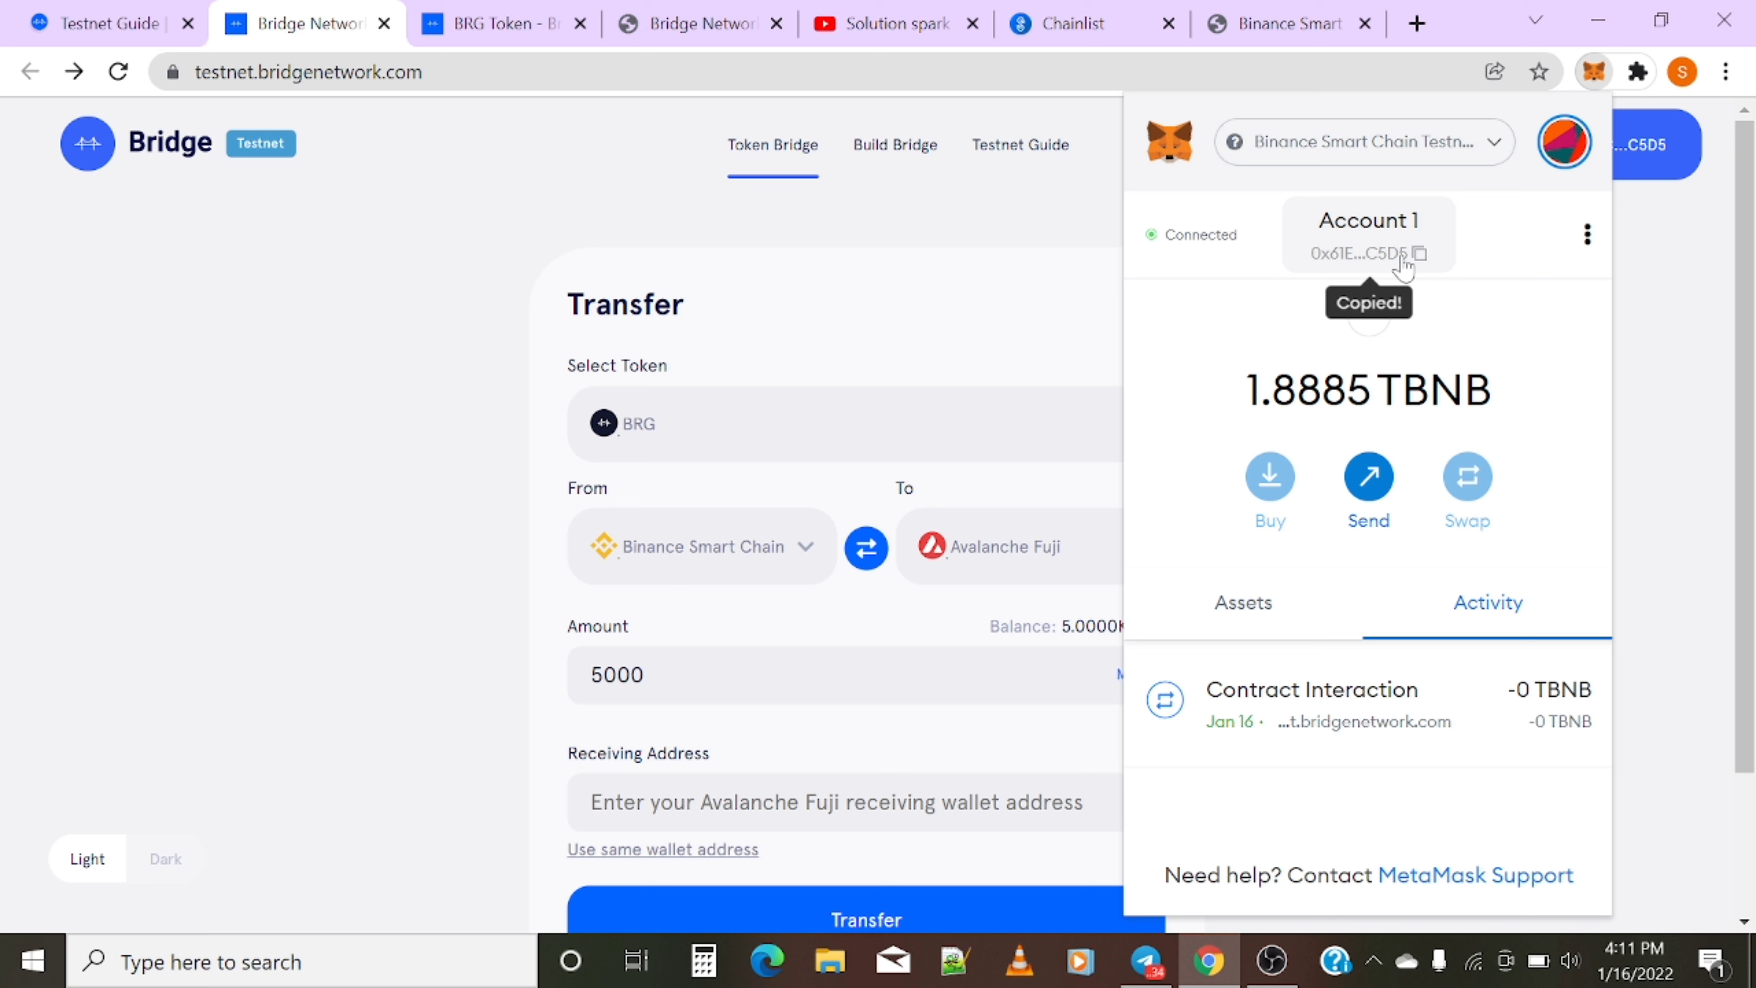
{"action": "left_click", "coordinate": [478, 537]}
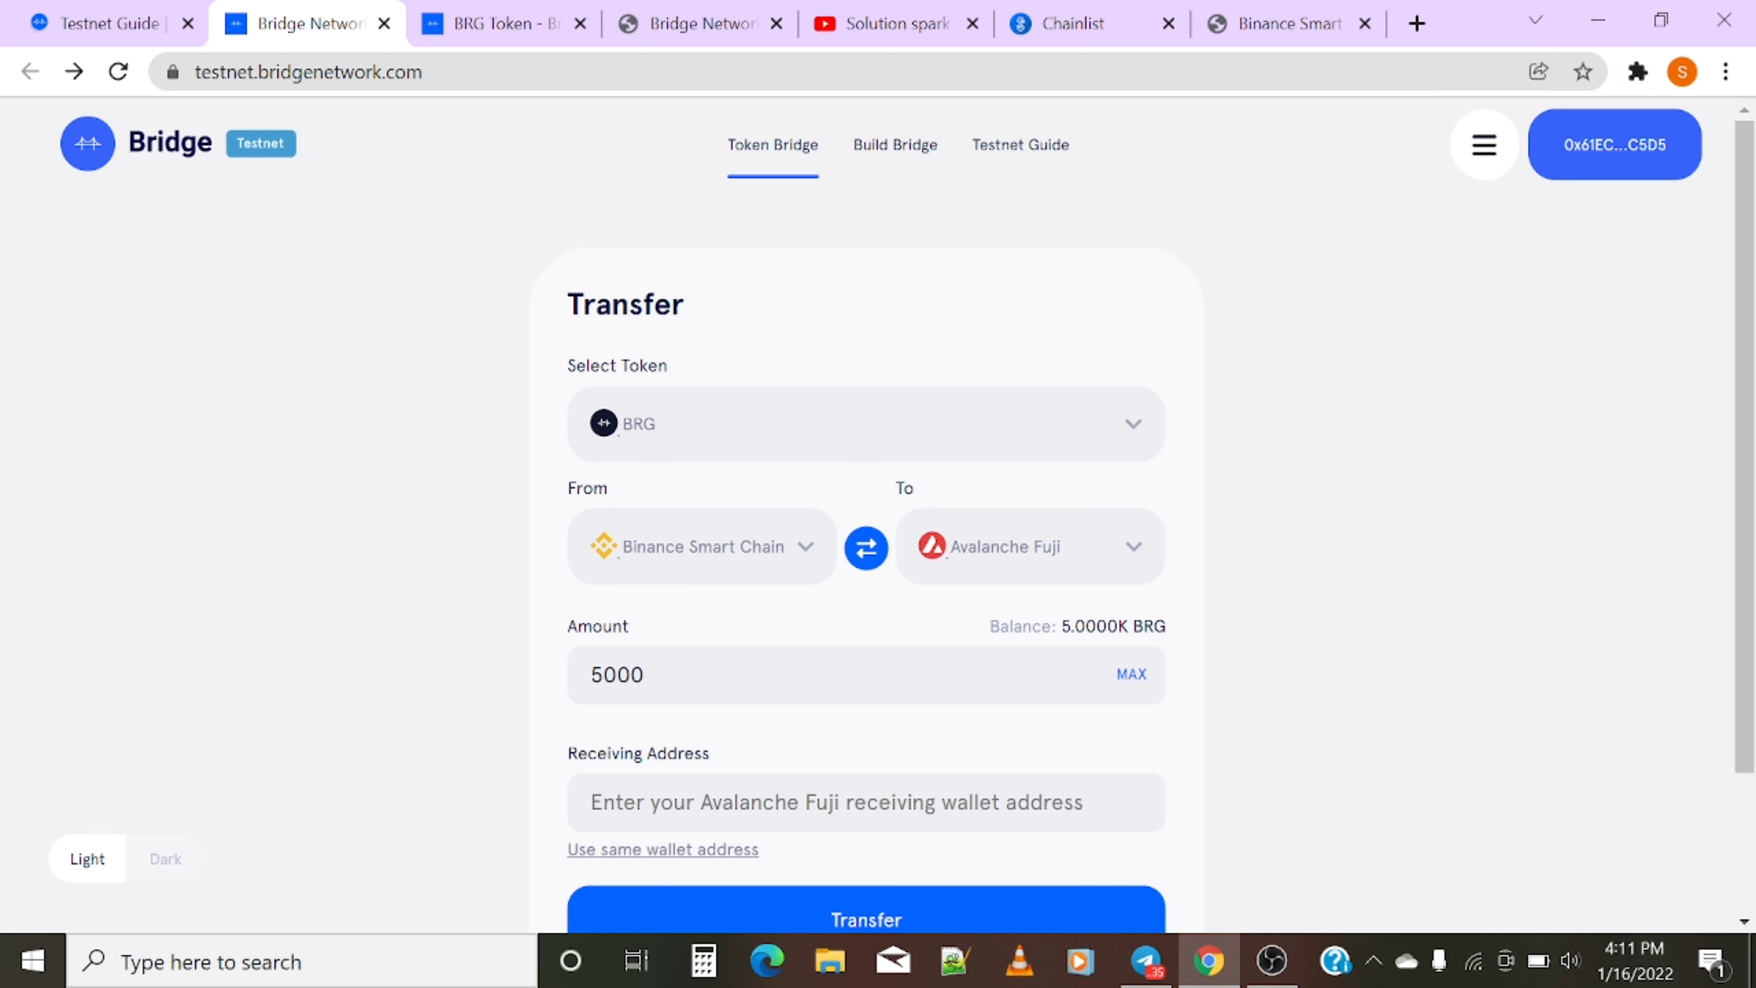
{"action": "key", "text": "ctrl+v"}
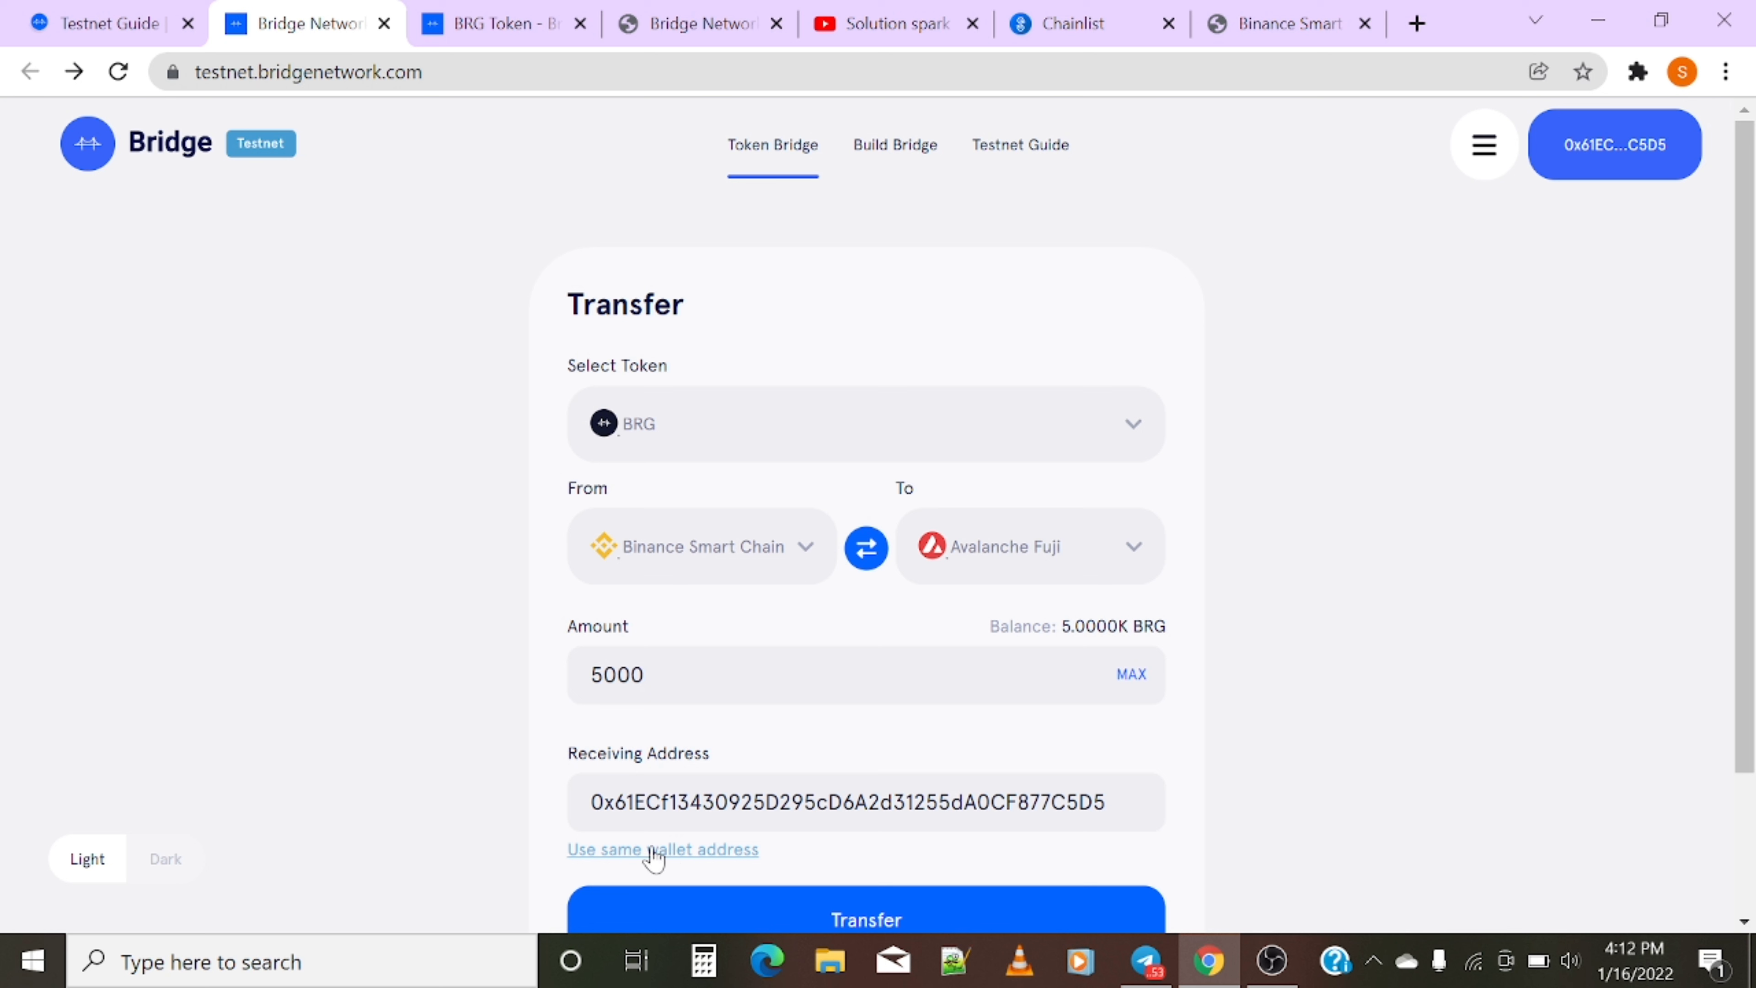
{"action": "left_click_drag", "start_coordinate": [650, 852], "coordinate": [704, 850]}
{"action": "left_click", "coordinate": [925, 802]}
{"action": "key", "text": "ctrl+a"}
{"action": "key", "text": "BackSpace"}
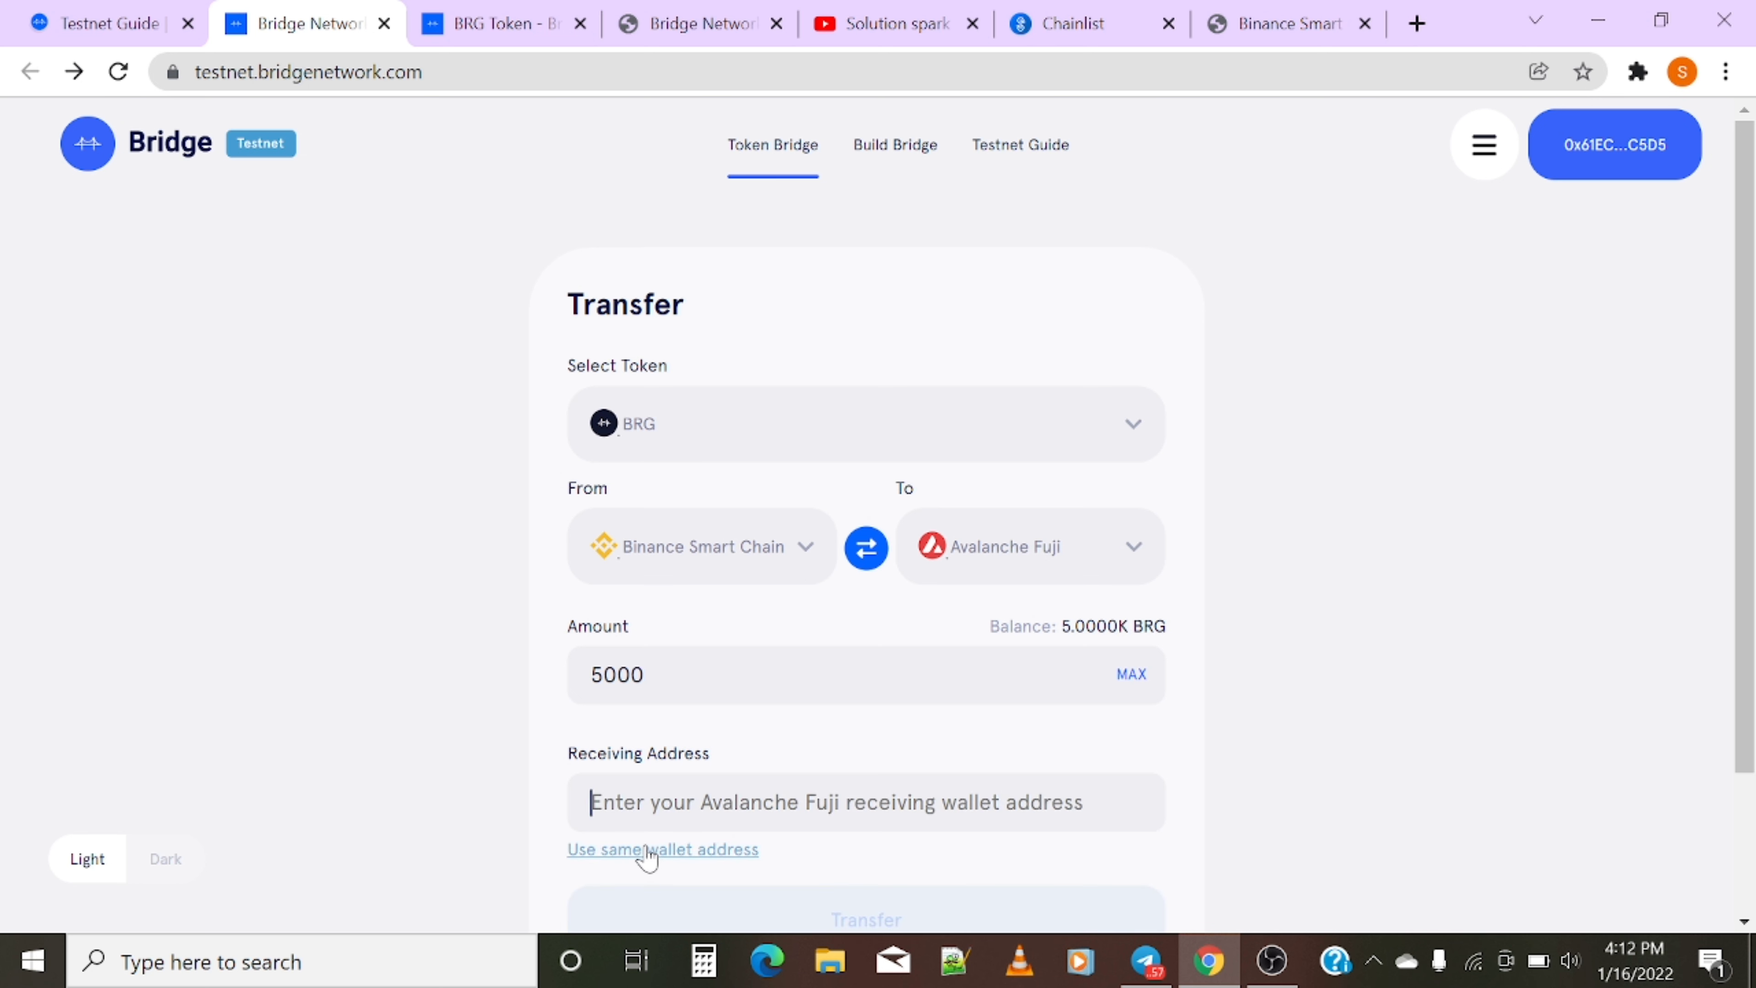
{"action": "left_click", "coordinate": [648, 851]}
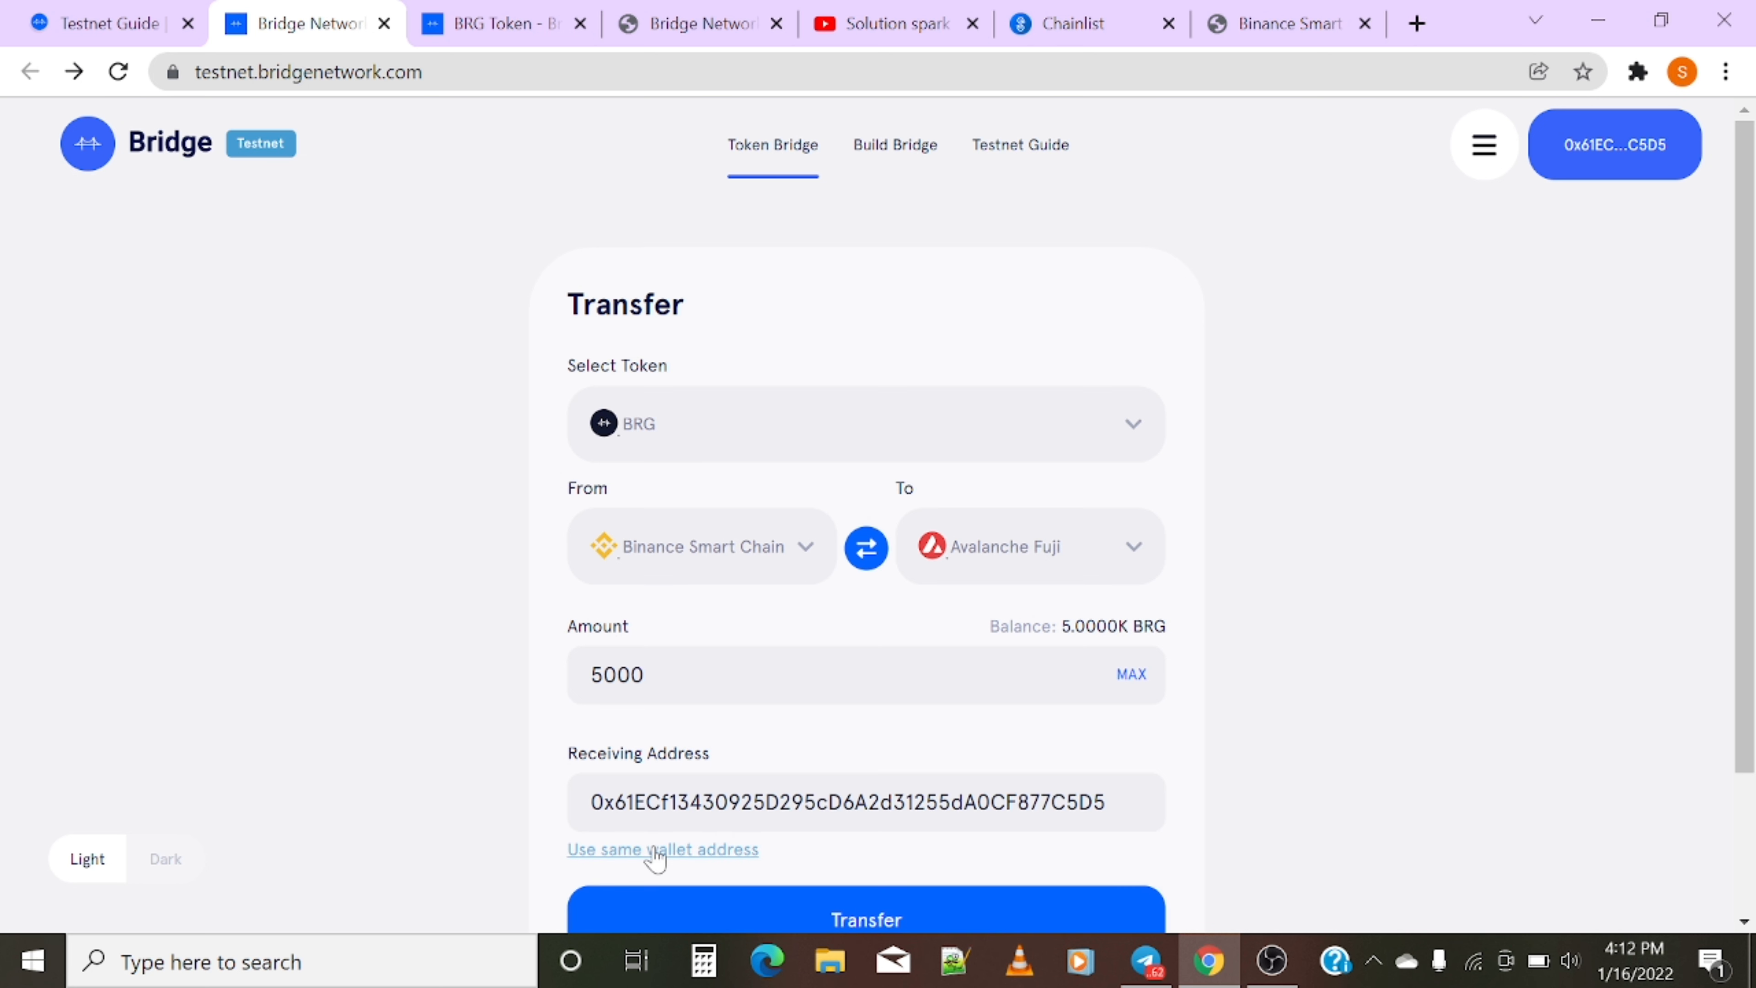
{"action": "scroll", "coordinate": [768, 597], "scroll_direction": "down", "scroll_amount": 3}
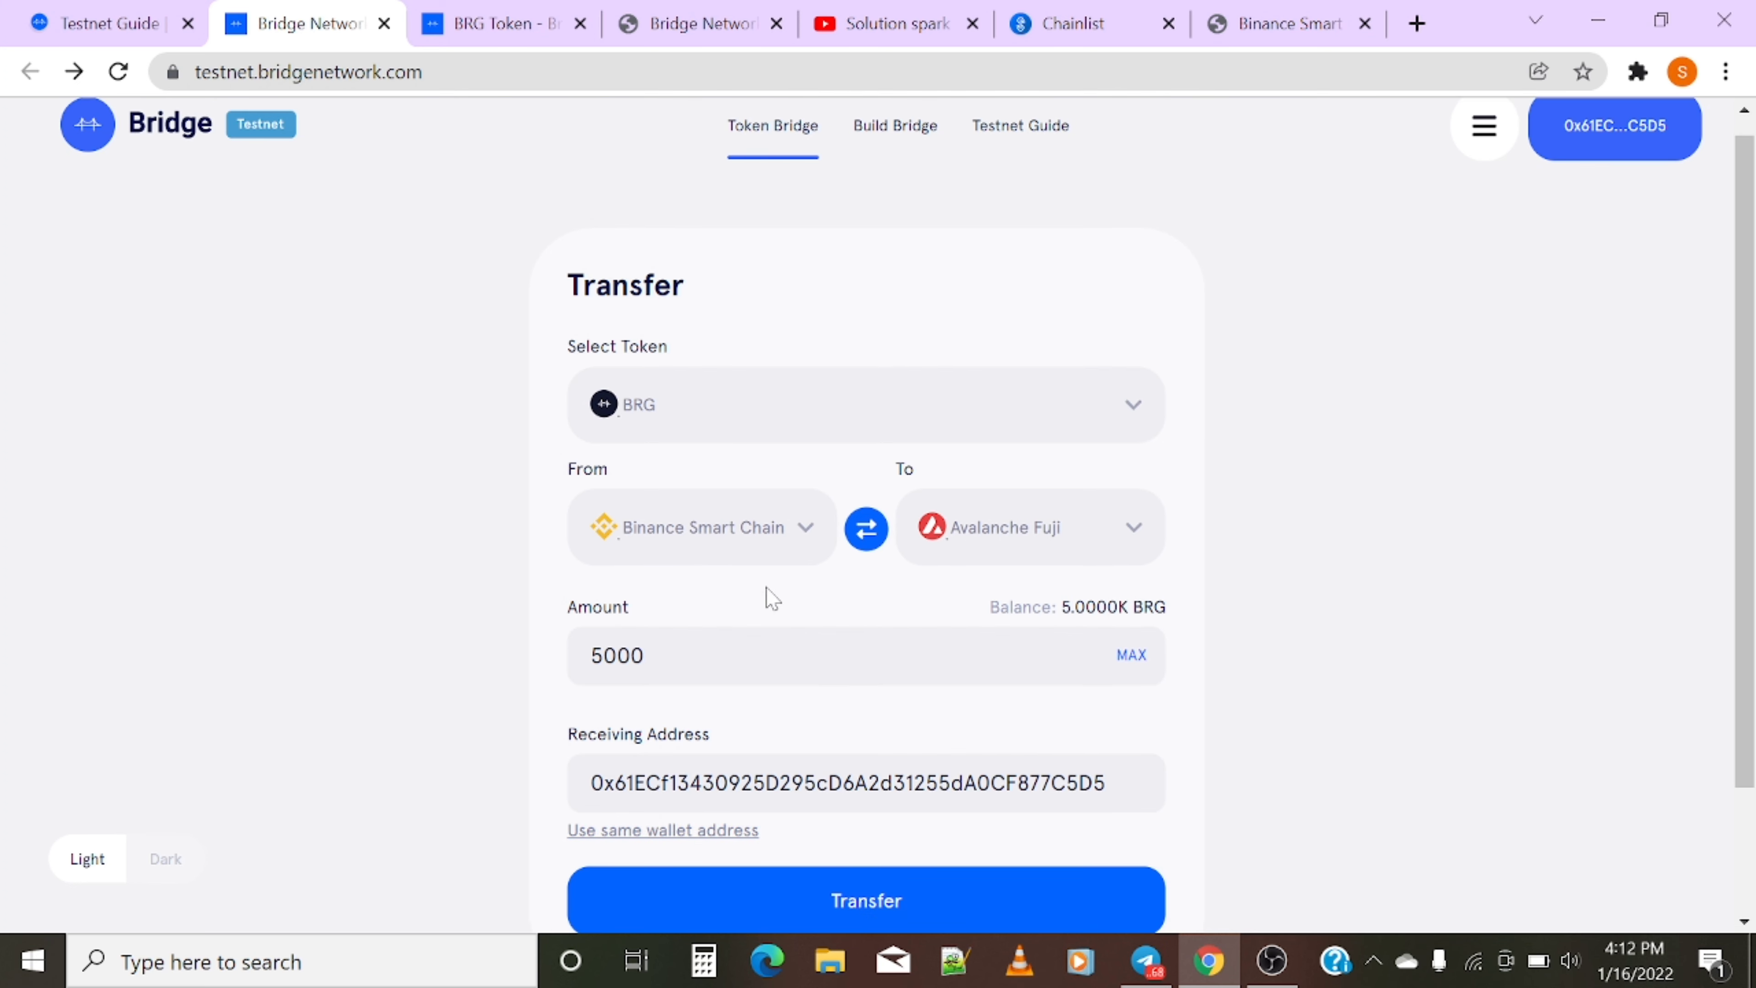
- Approve the bridge to spend BRG, confirm it in MetaMask, and check the wallet activity
{"action": "left_click", "coordinate": [849, 743]}
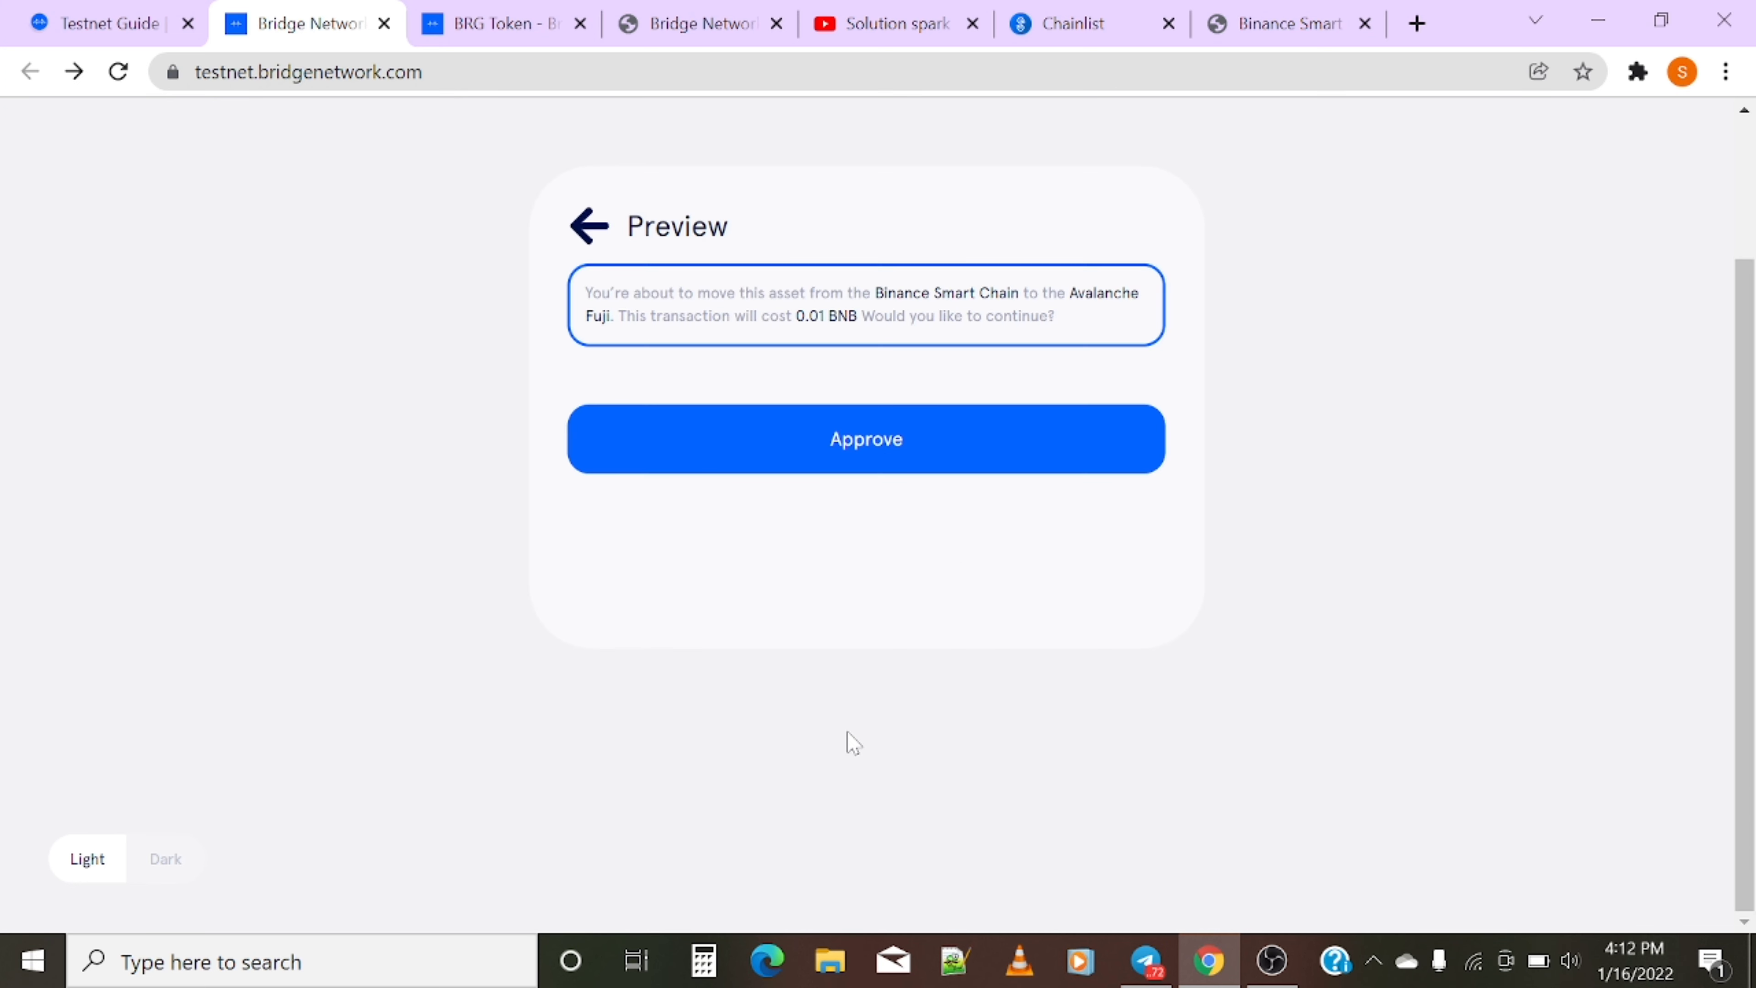
{"action": "left_click", "coordinate": [848, 458]}
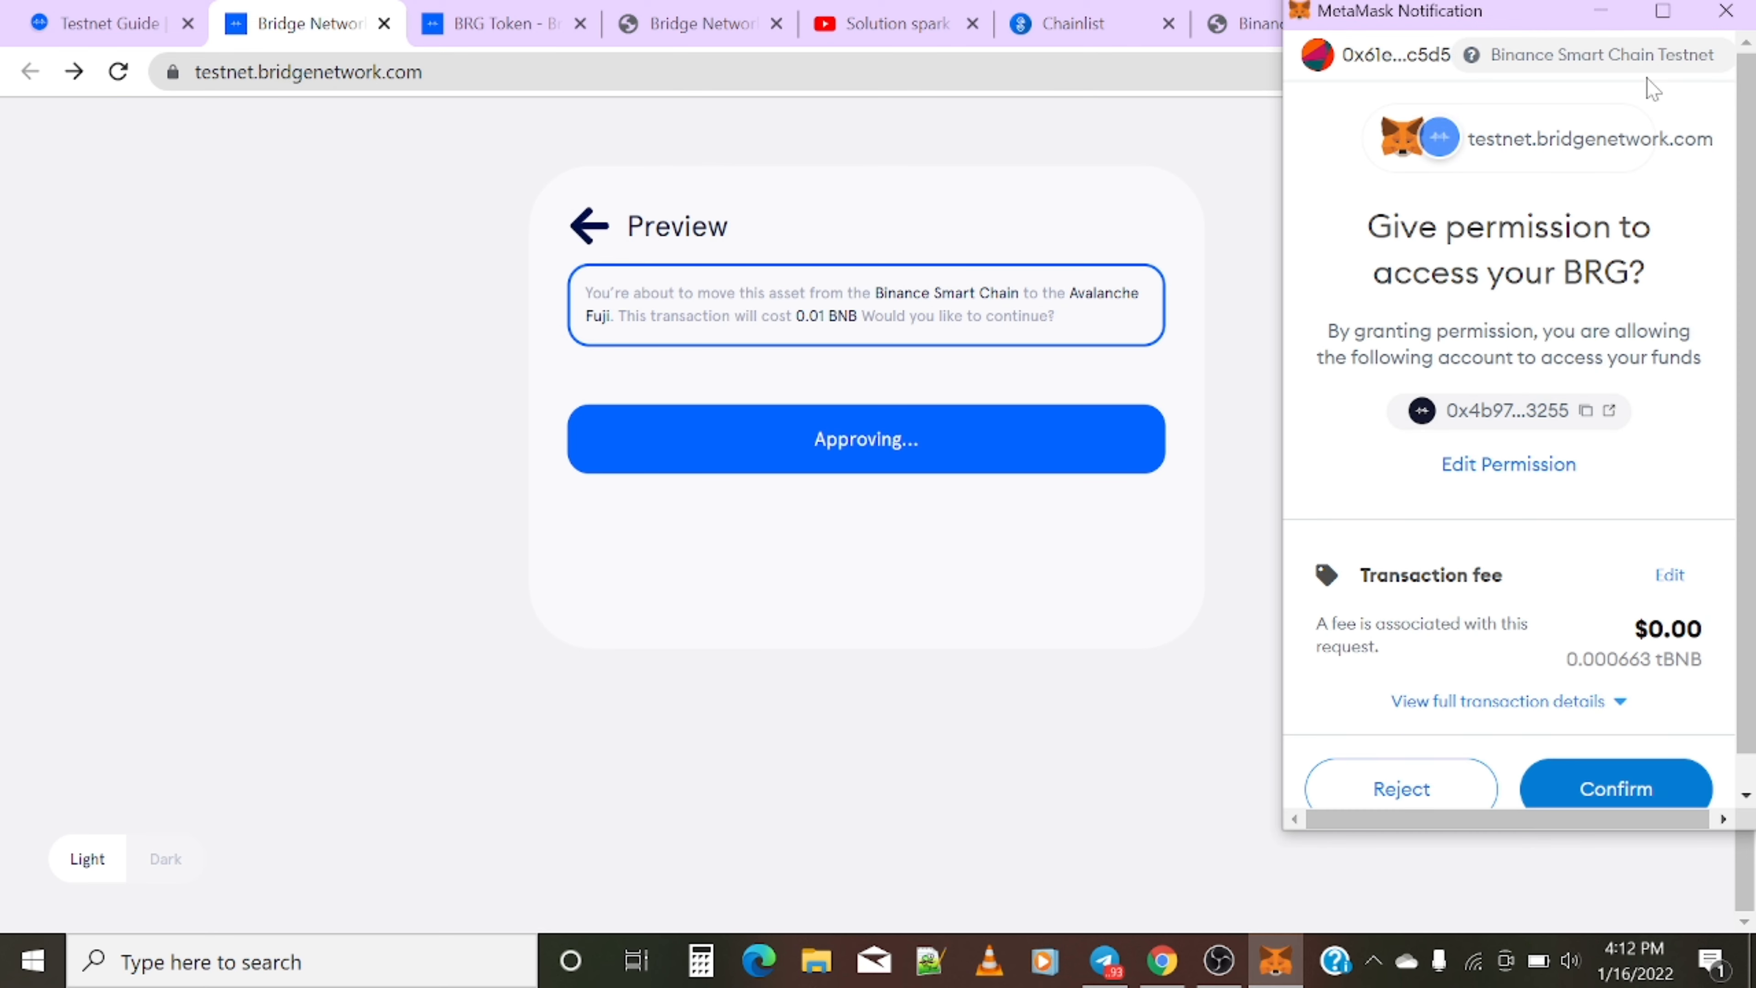
{"action": "left_click", "coordinate": [1633, 776]}
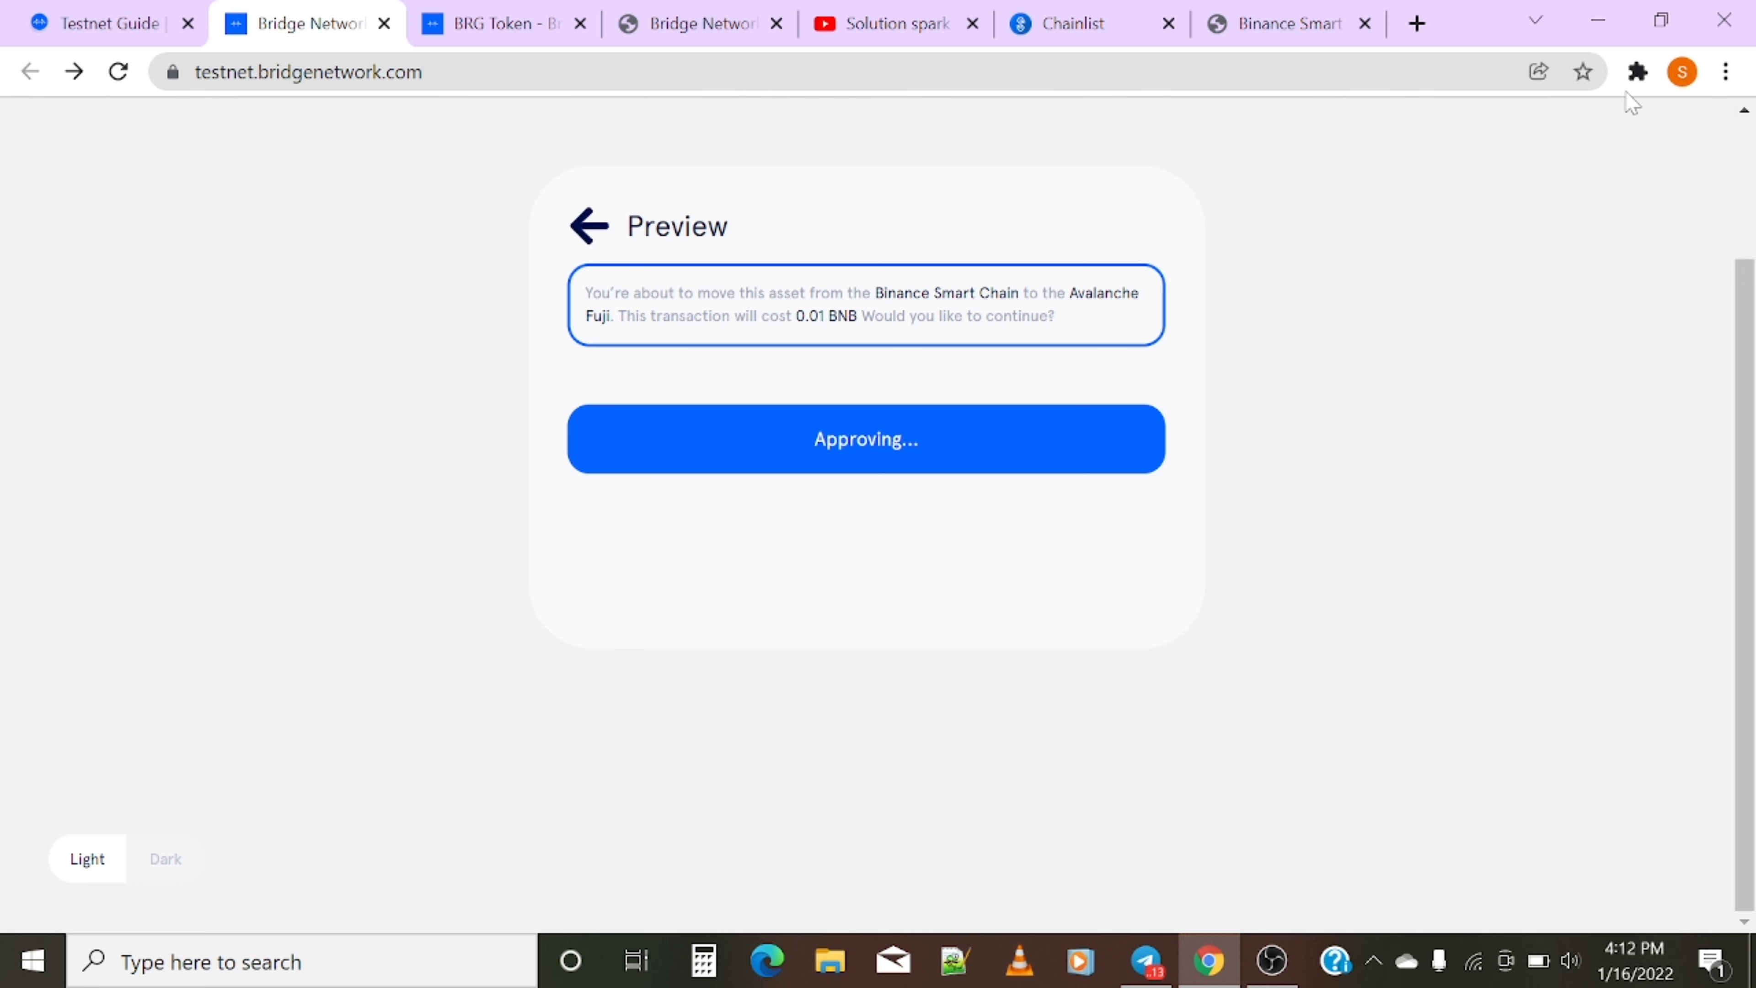
{"action": "left_click", "coordinate": [1634, 78]}
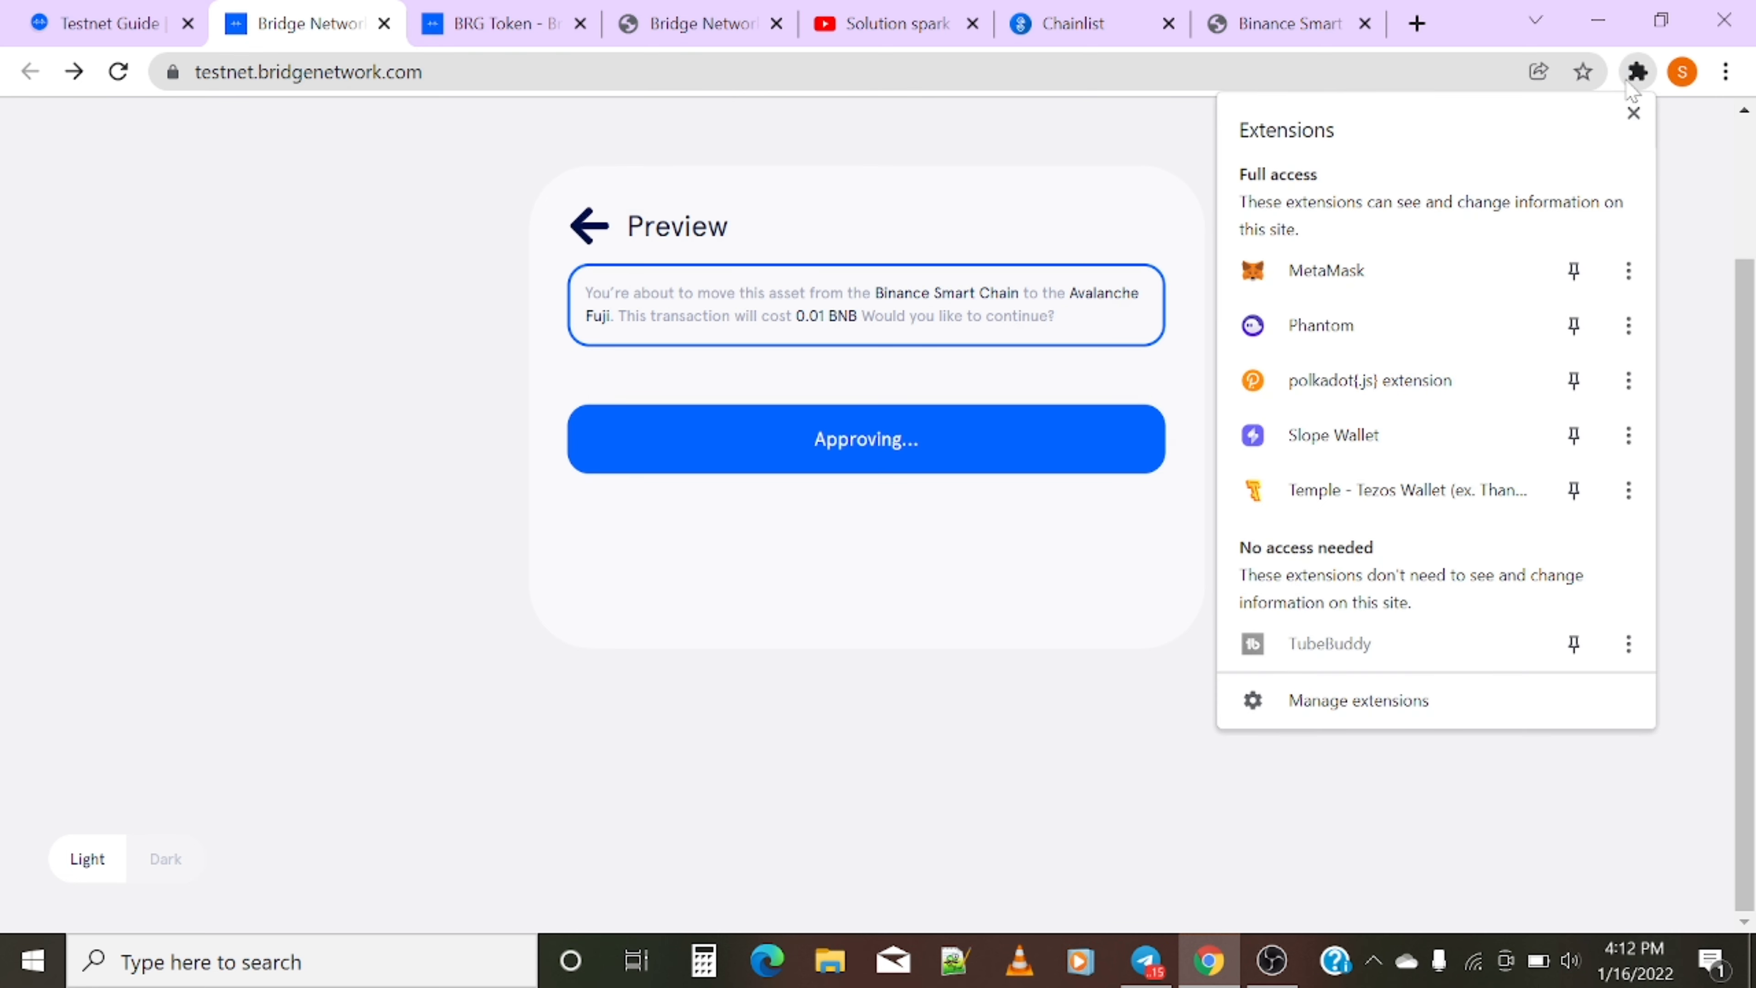
{"action": "left_click", "coordinate": [1376, 277]}
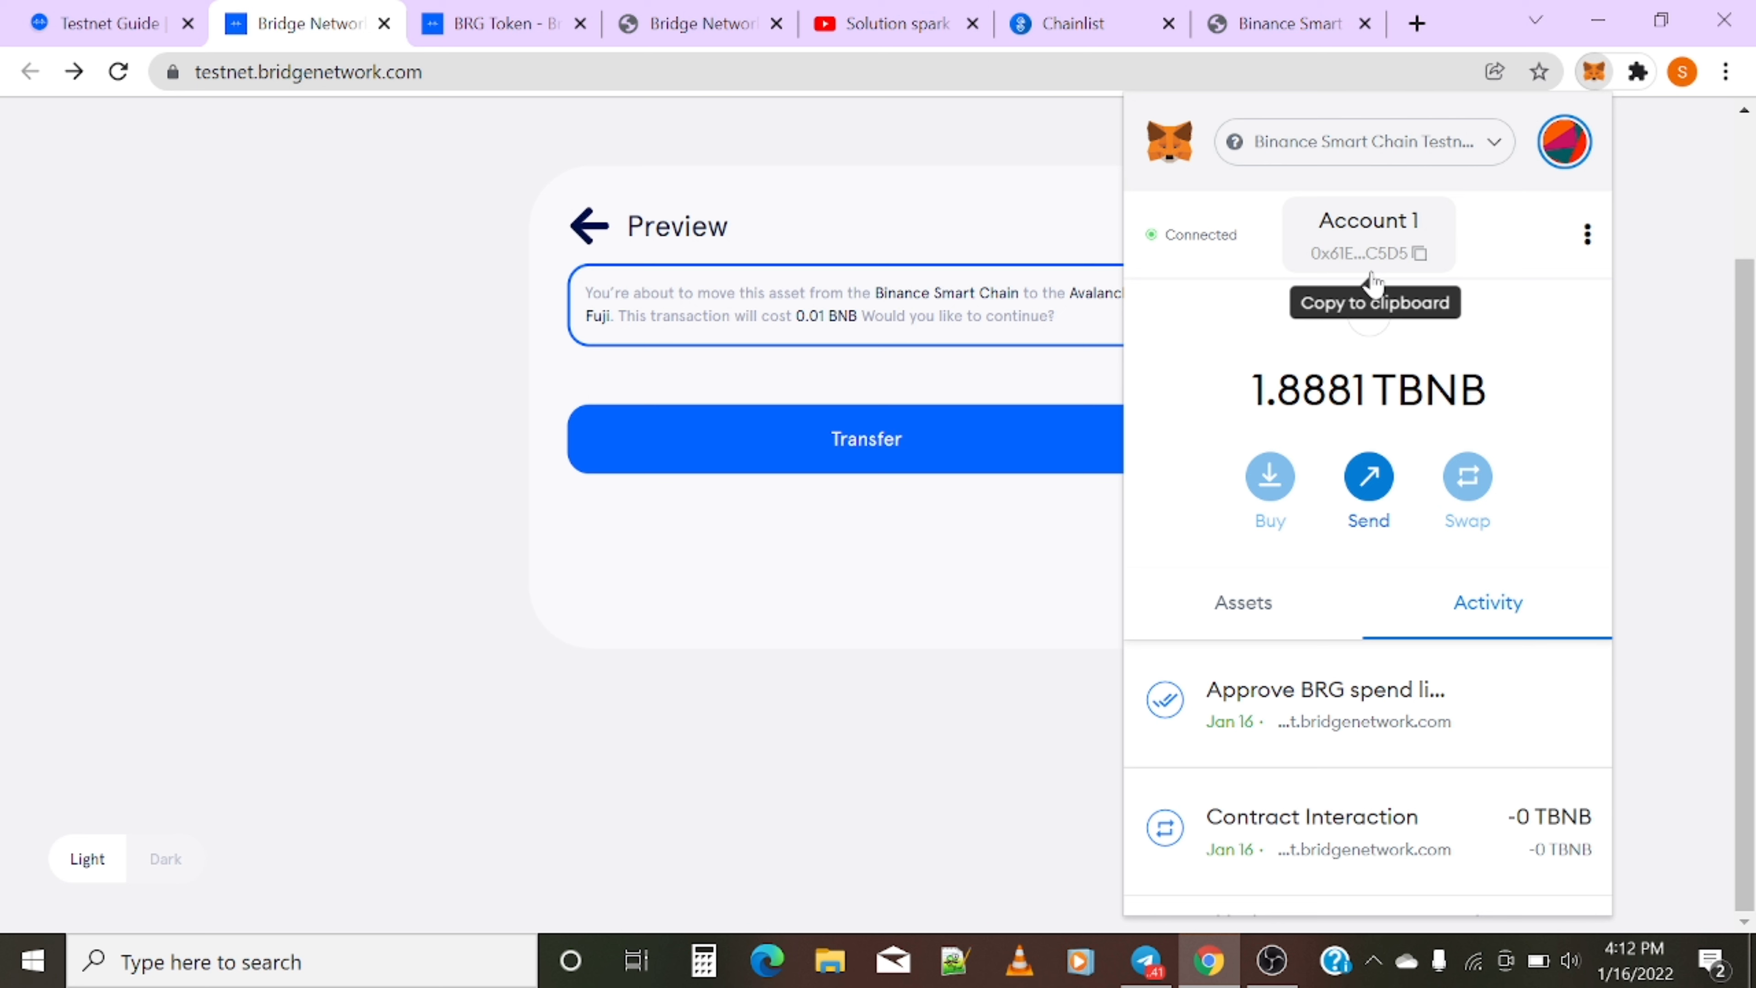
- Return to the transfer form and switch MetaMask to Avalanche Fuji Testnet
{"action": "left_click", "coordinate": [266, 588]}
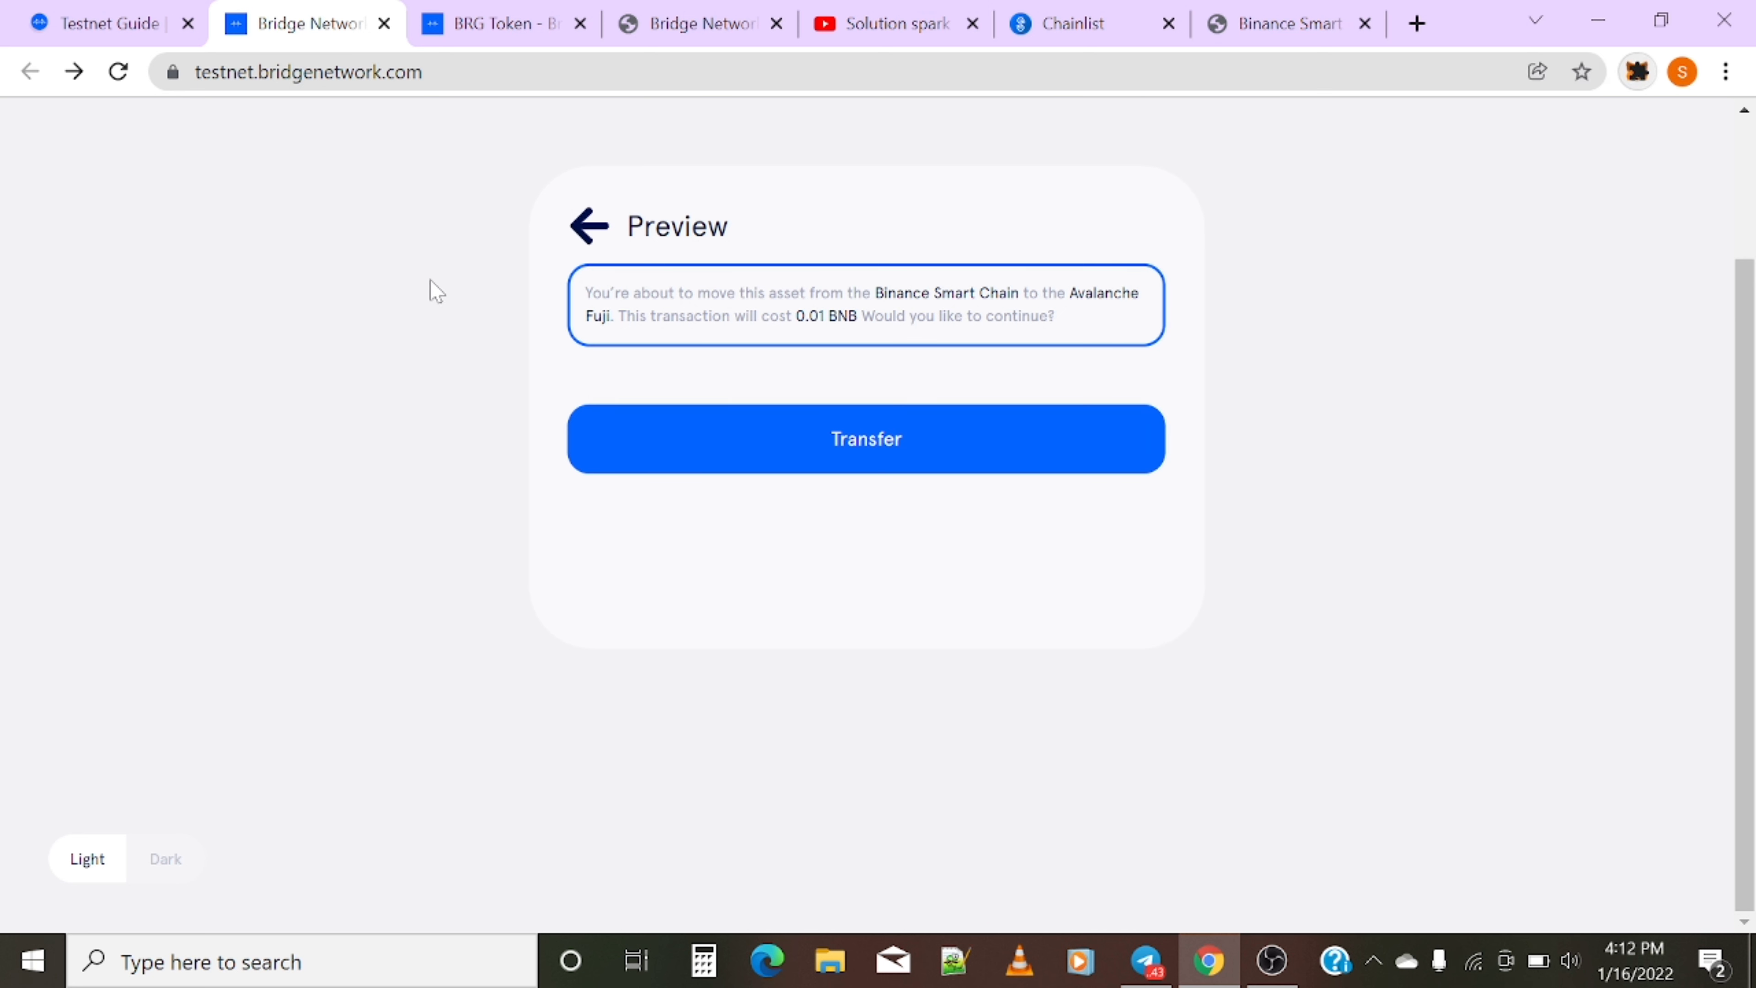
{"action": "left_click", "coordinate": [587, 228]}
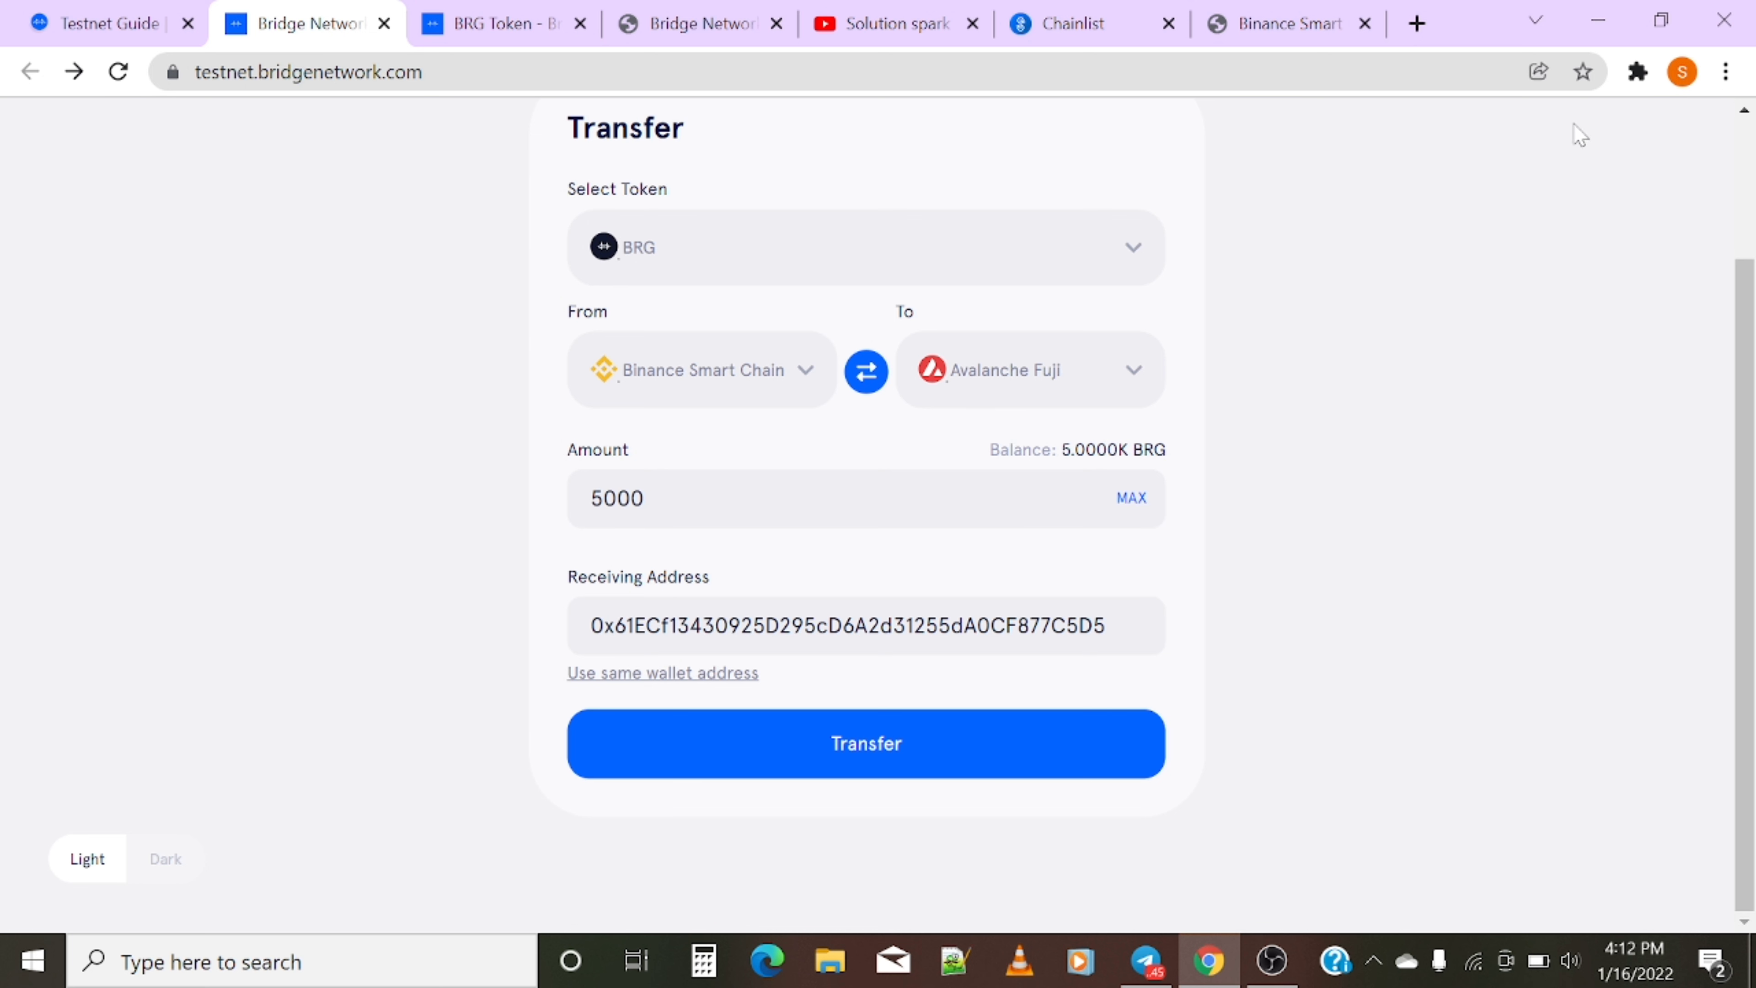
{"action": "left_click", "coordinate": [1637, 72]}
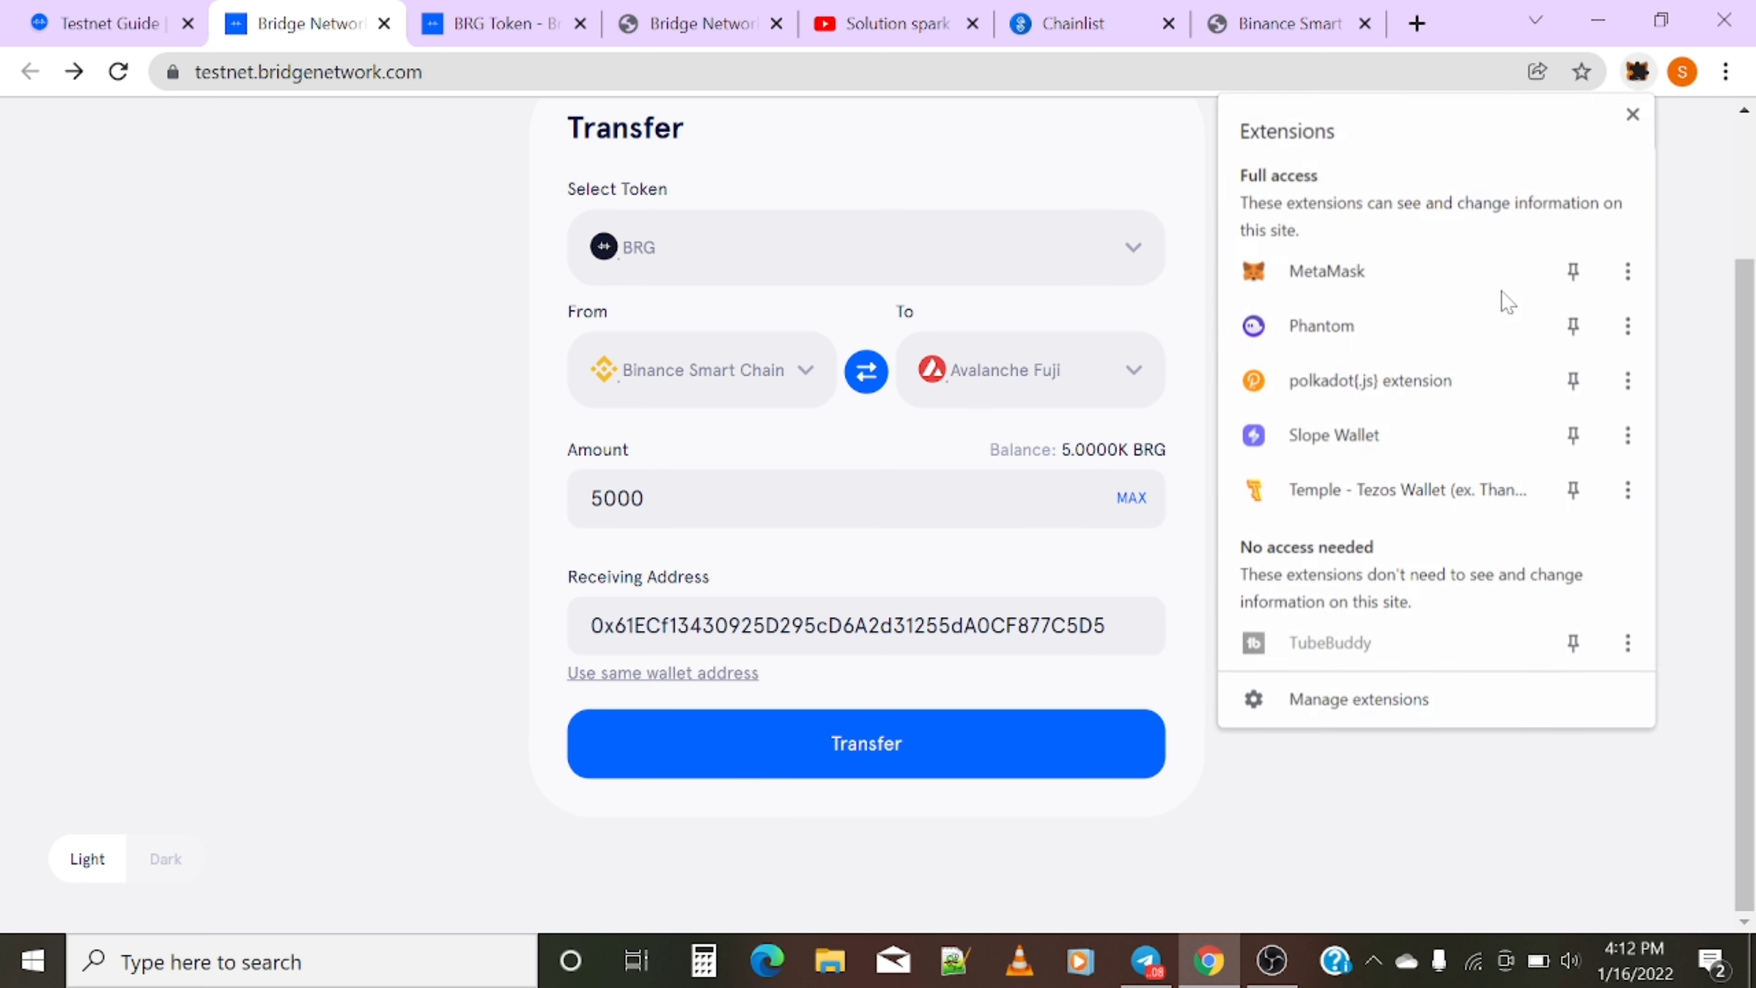
{"action": "left_click", "coordinate": [1496, 273]}
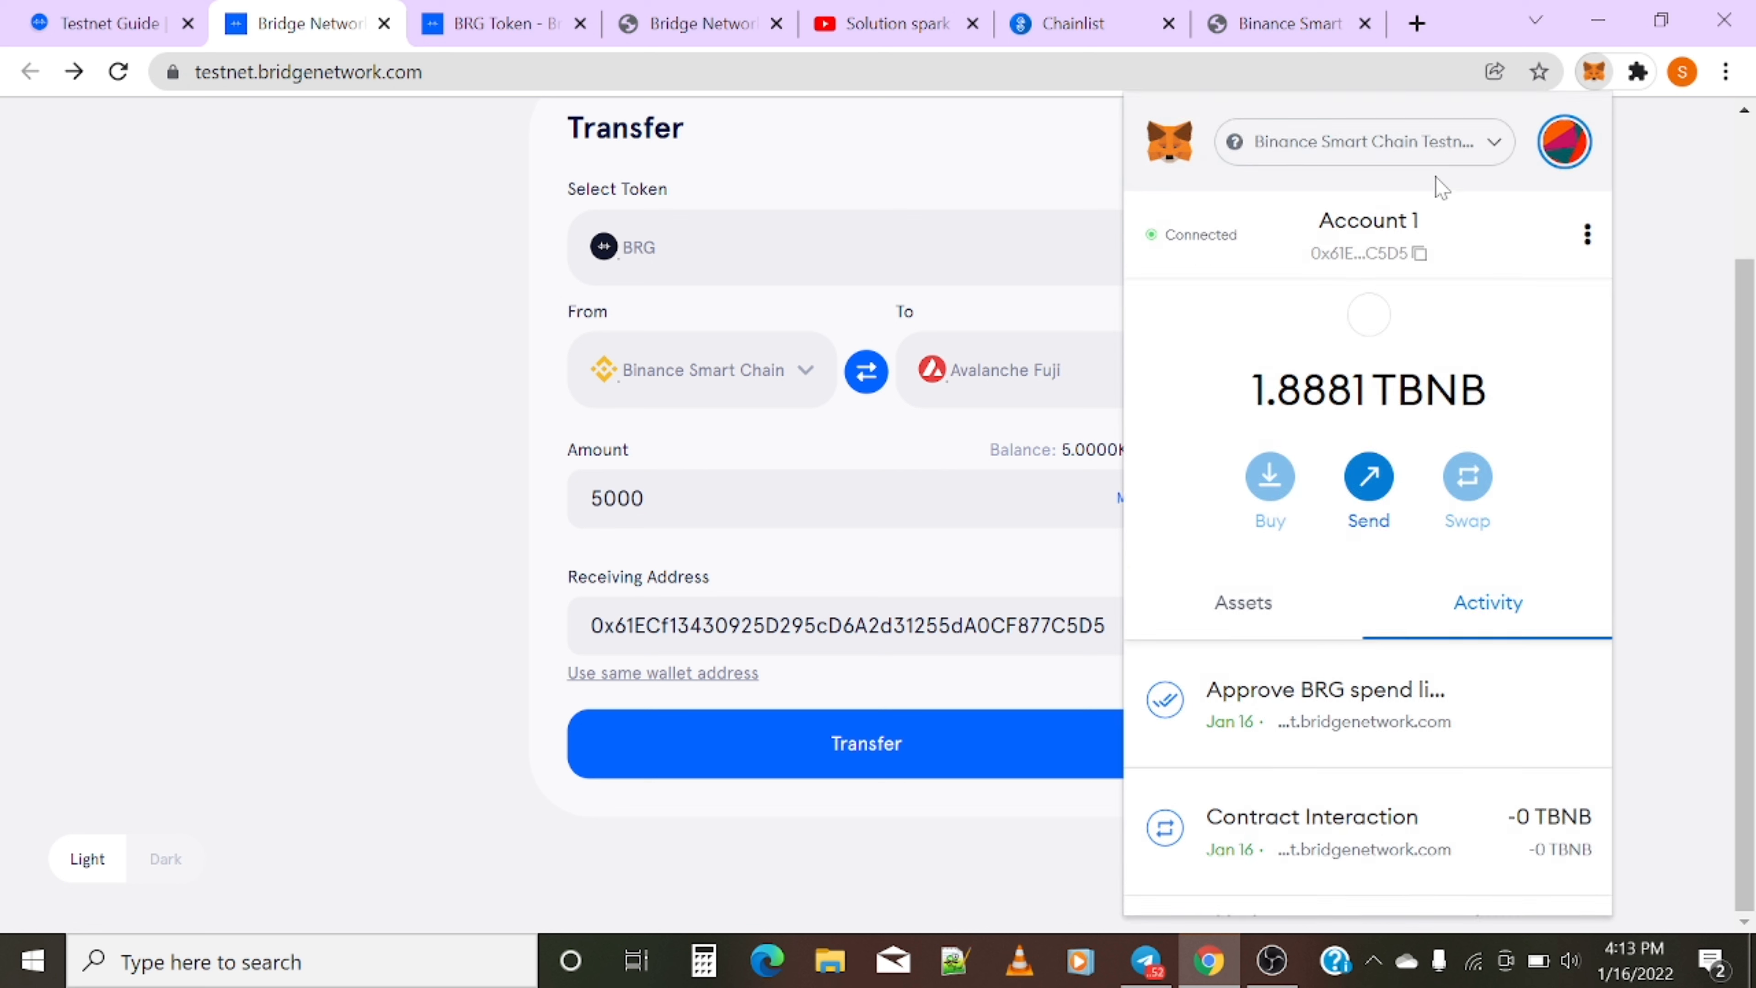
{"action": "left_click", "coordinate": [1439, 139]}
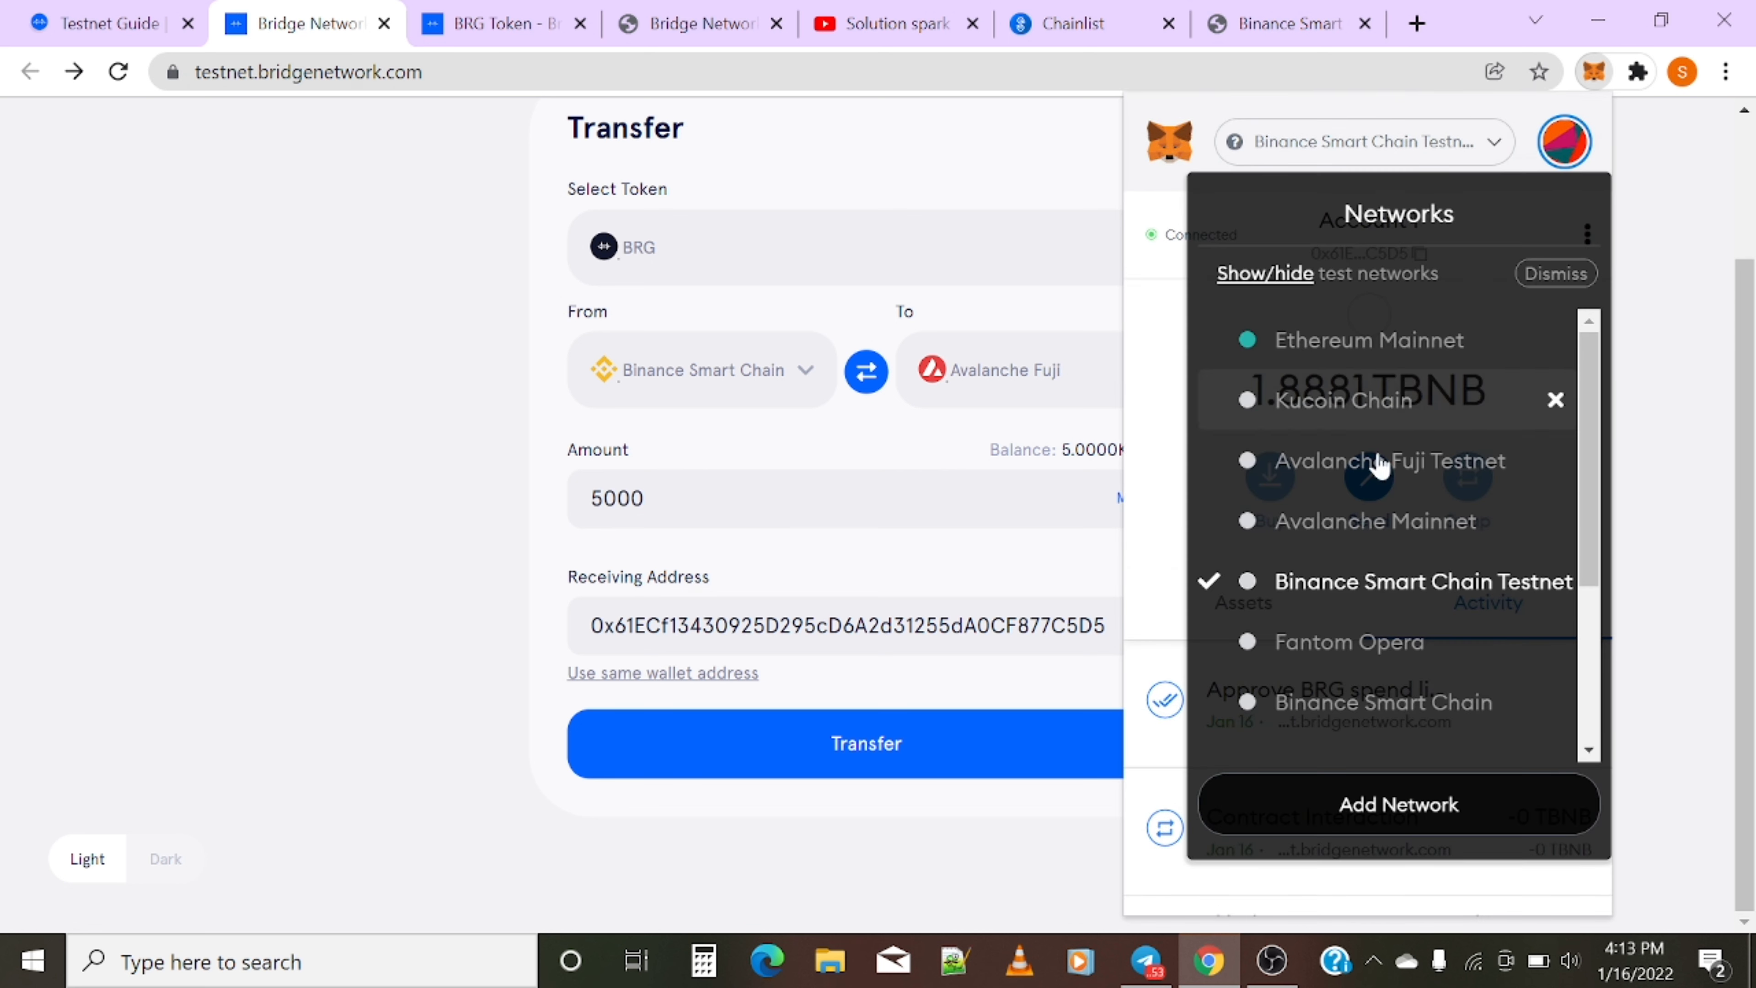
{"action": "left_click", "coordinate": [1332, 532]}
{"action": "left_click", "coordinate": [1452, 146]}
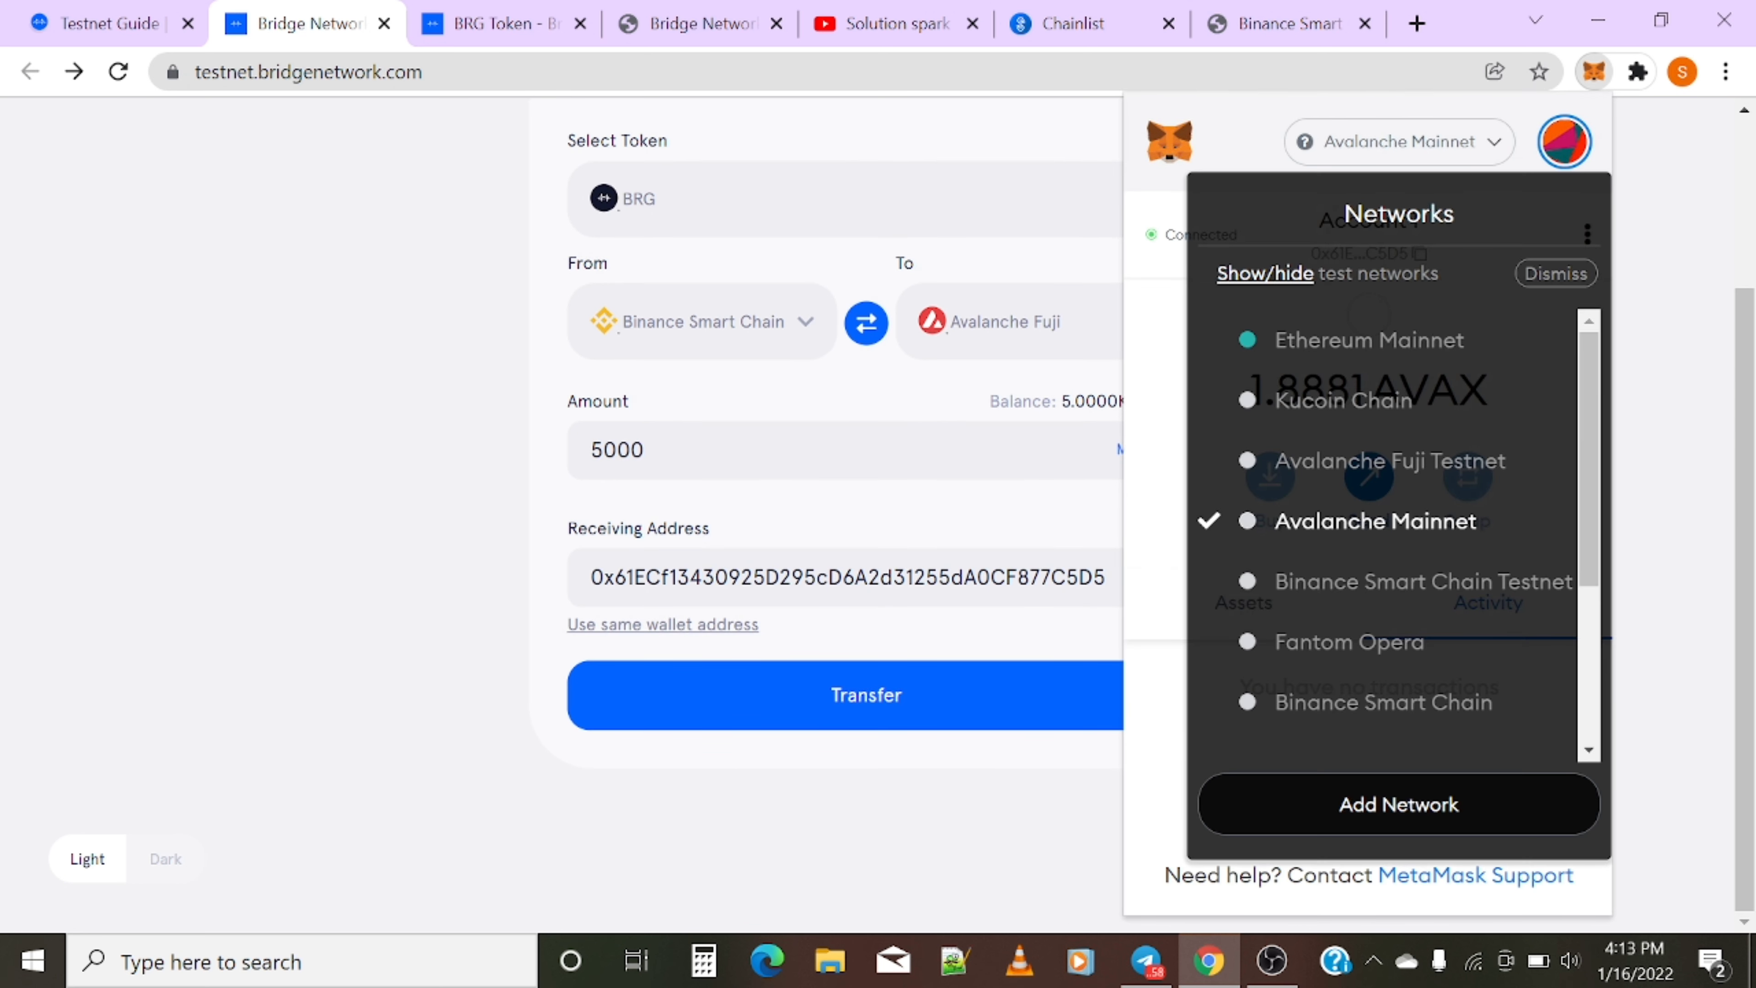
{"action": "left_click", "coordinate": [1360, 512]}
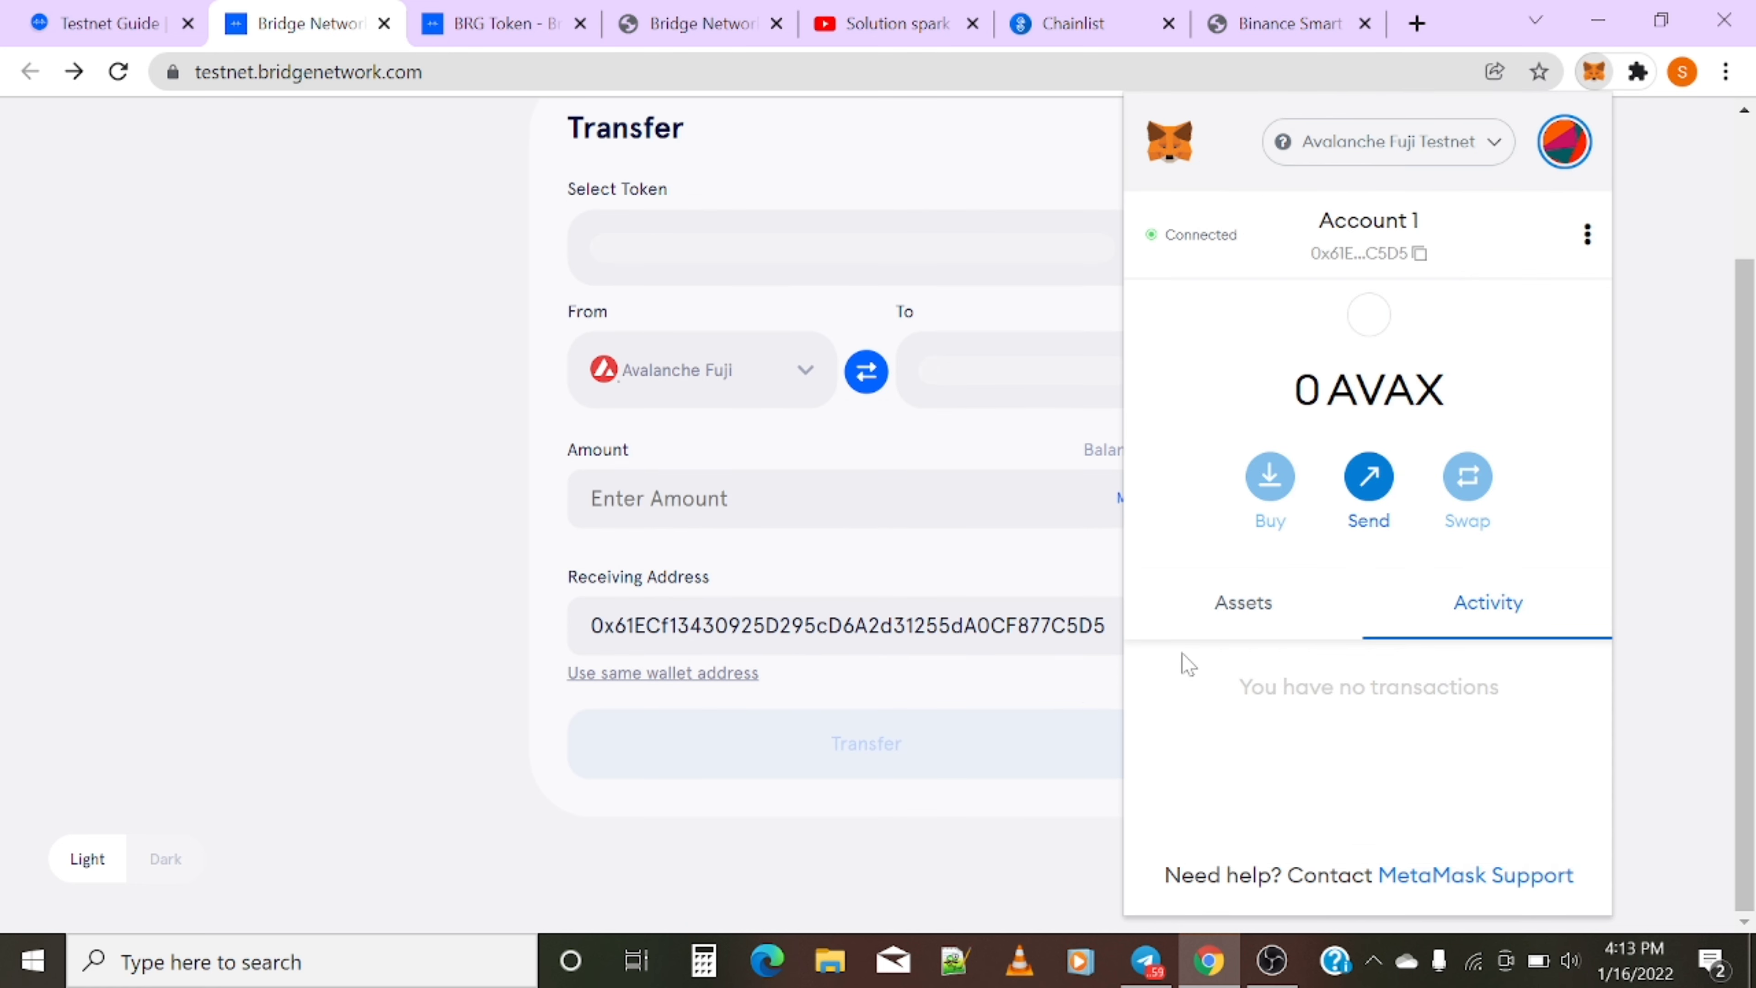
- Search 'brg' in the token choices, then clear the search
{"action": "left_click", "coordinate": [746, 248]}
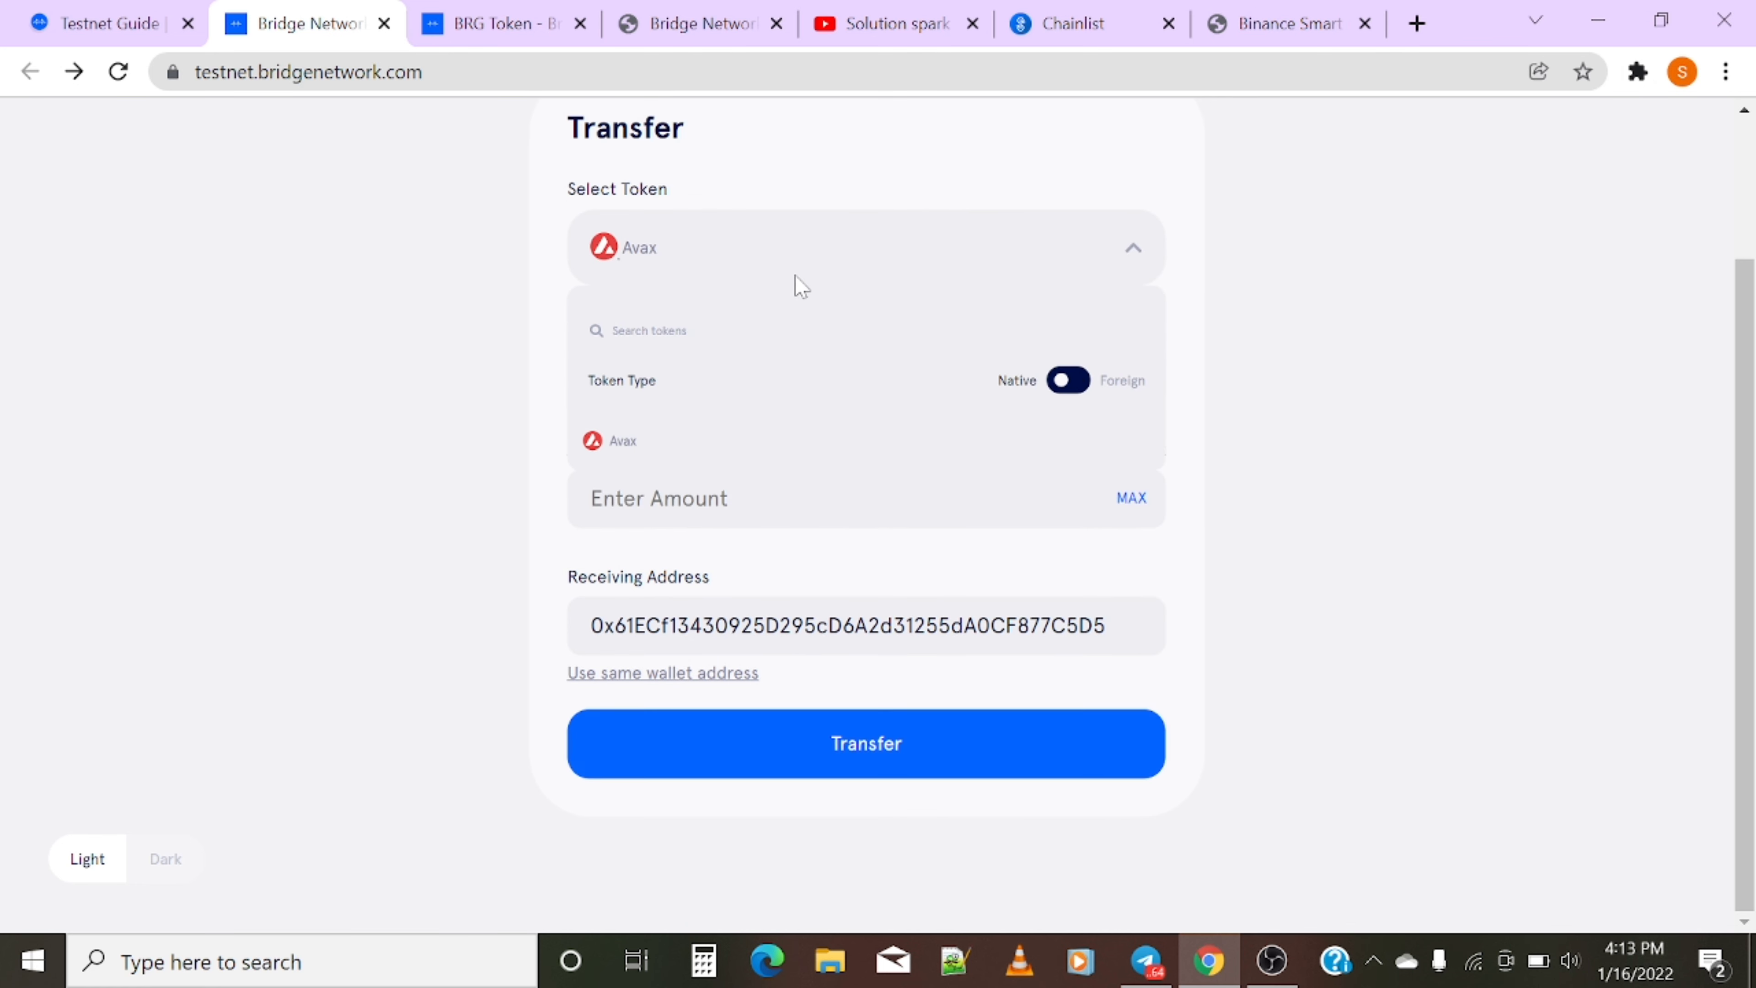
{"action": "left_click", "coordinate": [829, 266]}
{"action": "left_click", "coordinate": [747, 257]}
{"action": "type", "text": "brg"}
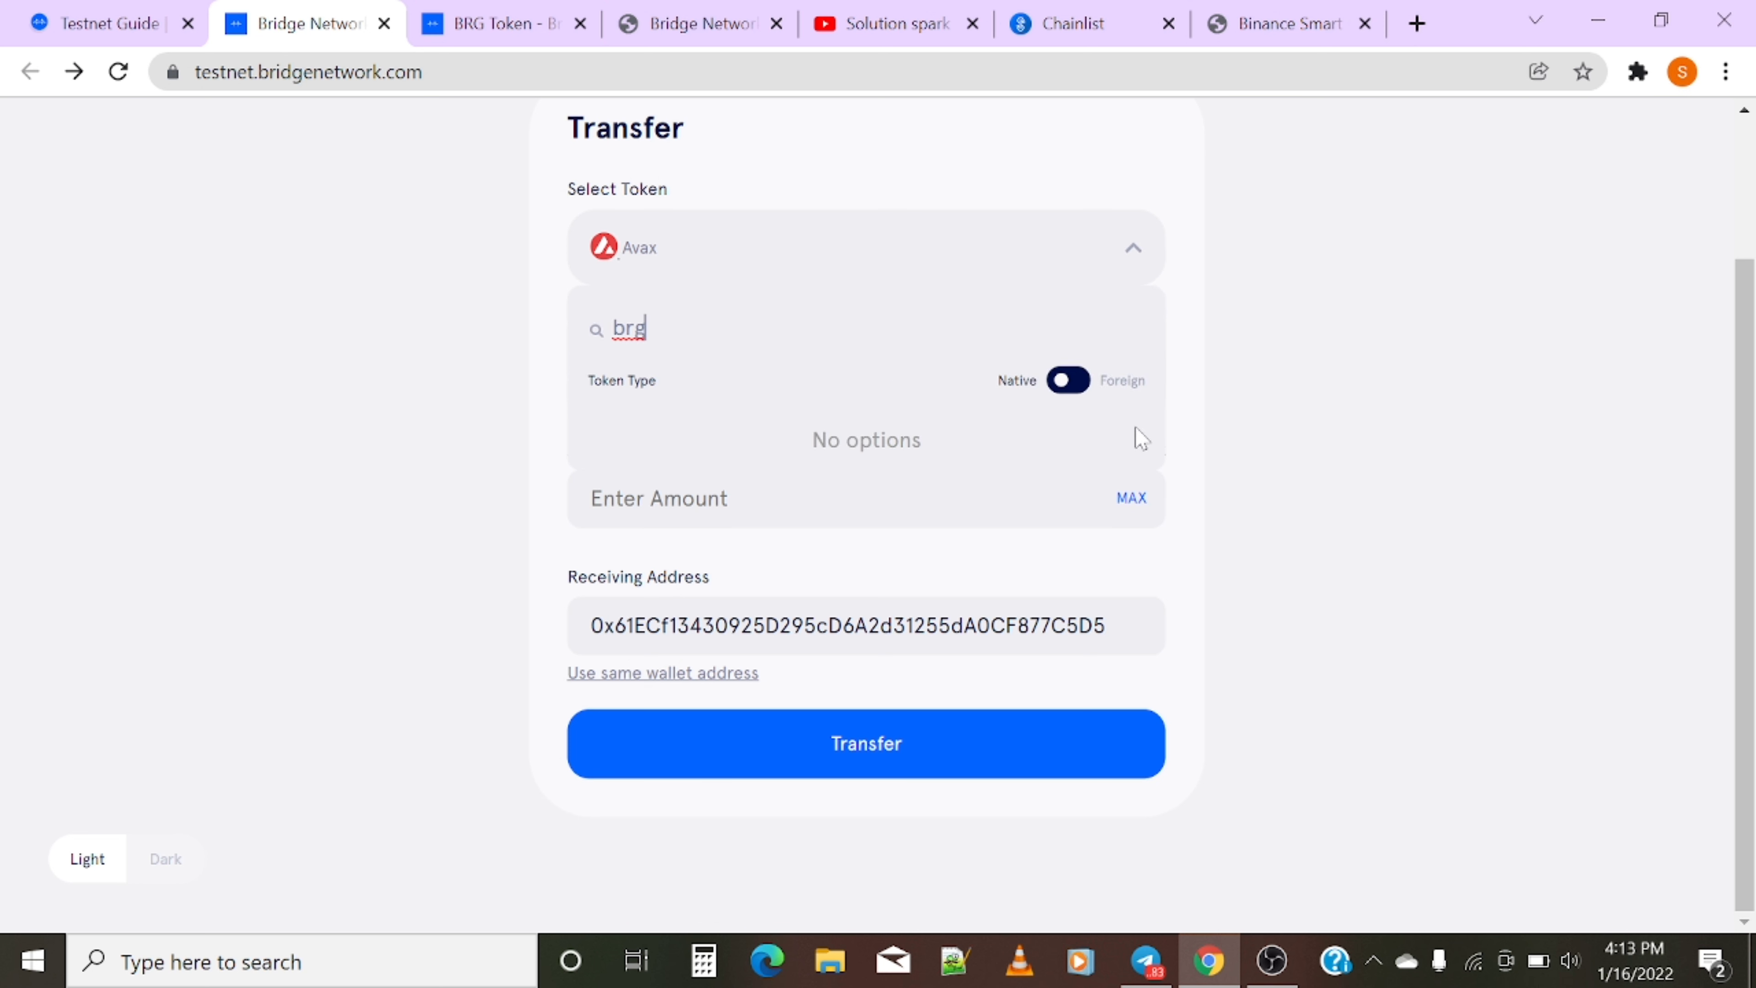
{"action": "key", "text": "BackSpace"}
{"action": "key", "text": "BackSpace"}
{"action": "key", "text": "BackSpace"}
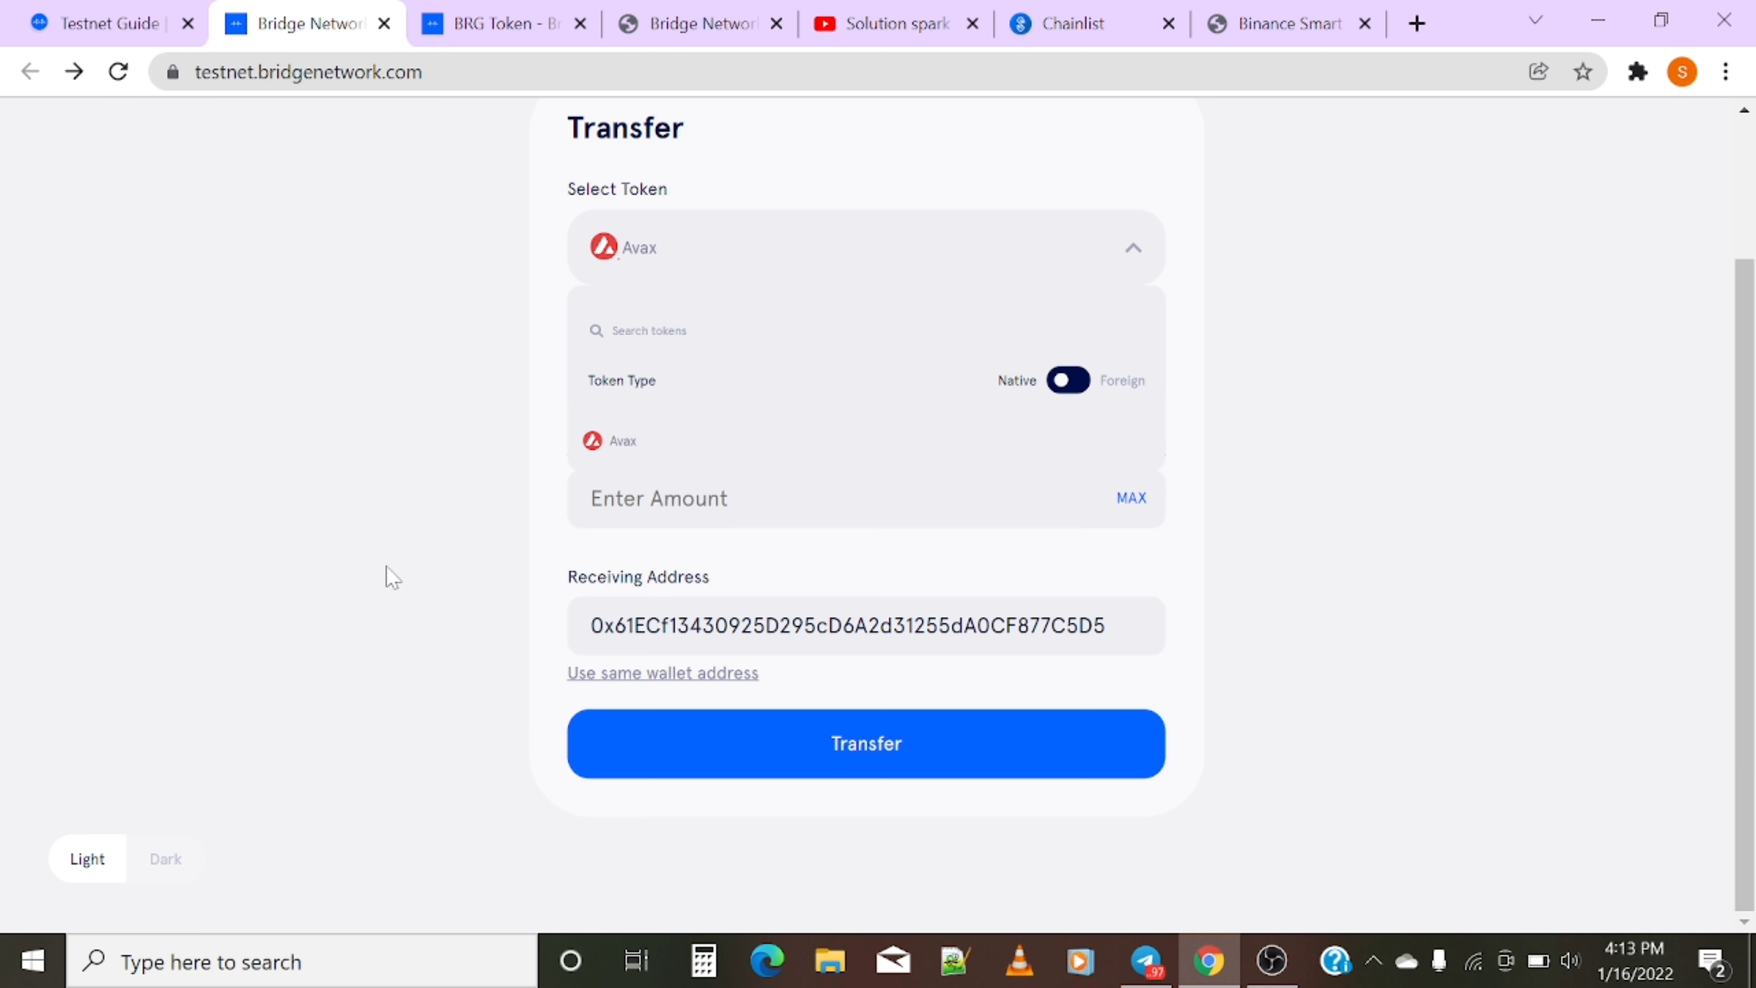
- Swap the From and To chains and fill the amount with the full Avax balance
{"action": "left_click", "coordinate": [935, 242]}
{"action": "left_click", "coordinate": [1109, 259]}
{"action": "left_click", "coordinate": [1109, 259]}
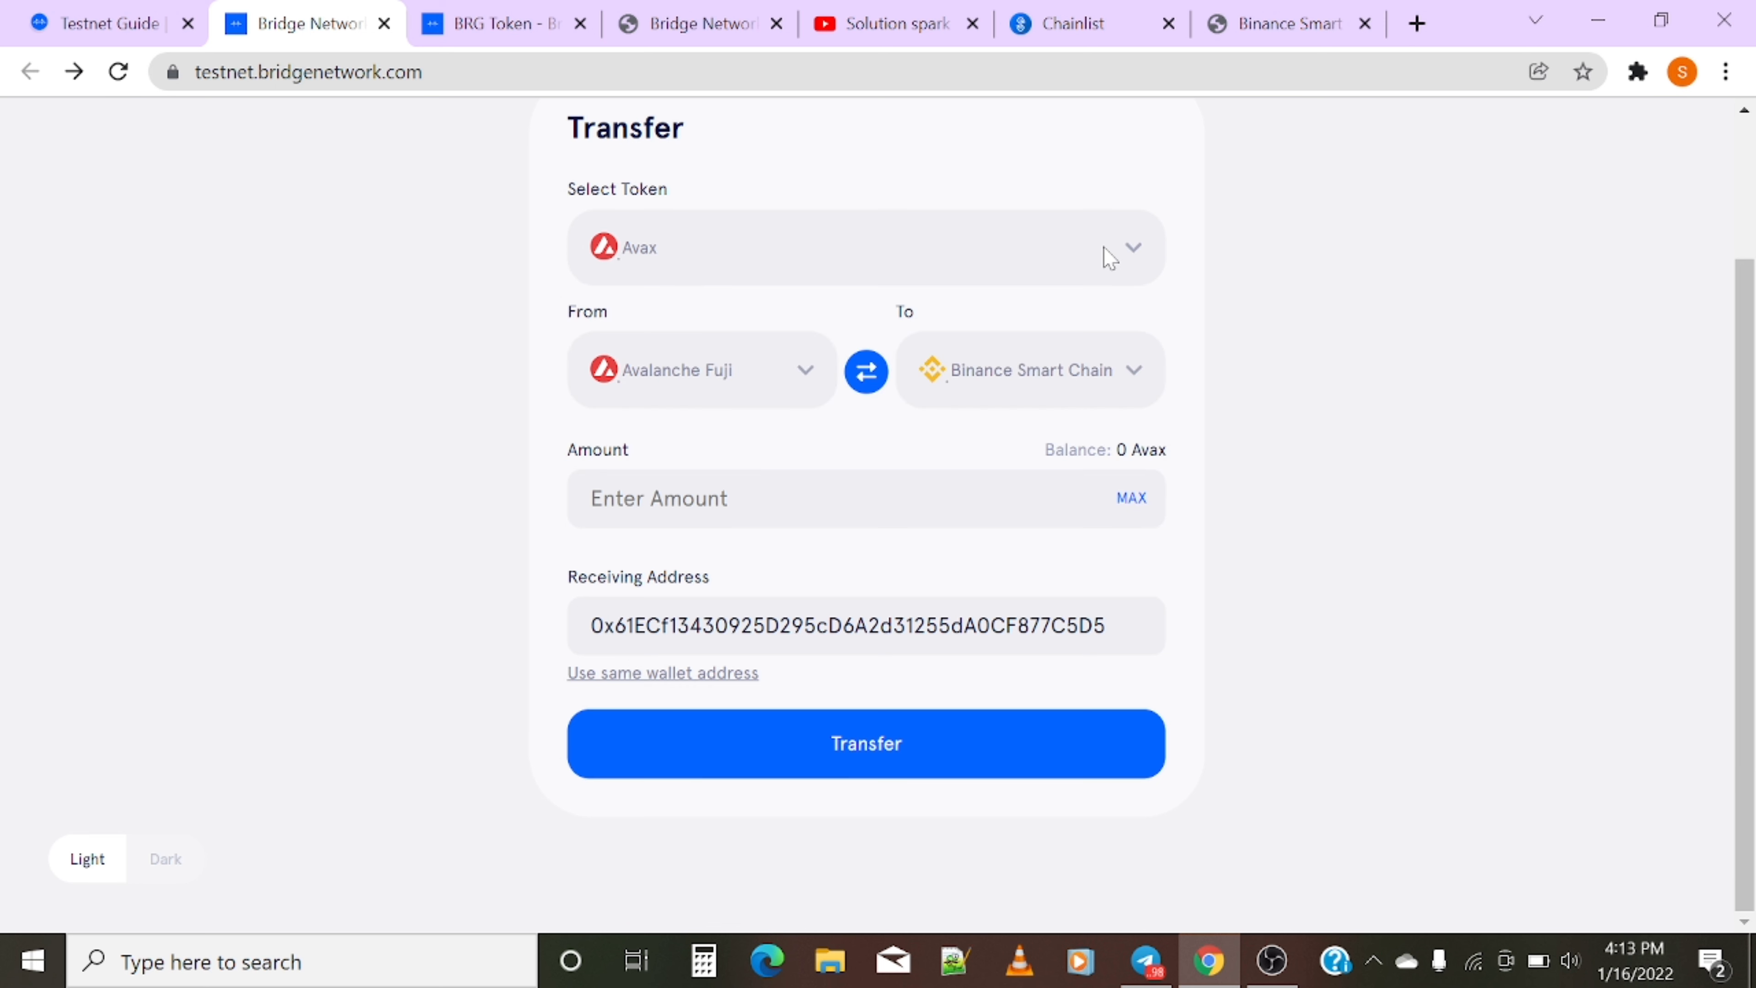
{"action": "left_click", "coordinate": [860, 387]}
{"action": "left_click", "coordinate": [859, 389]}
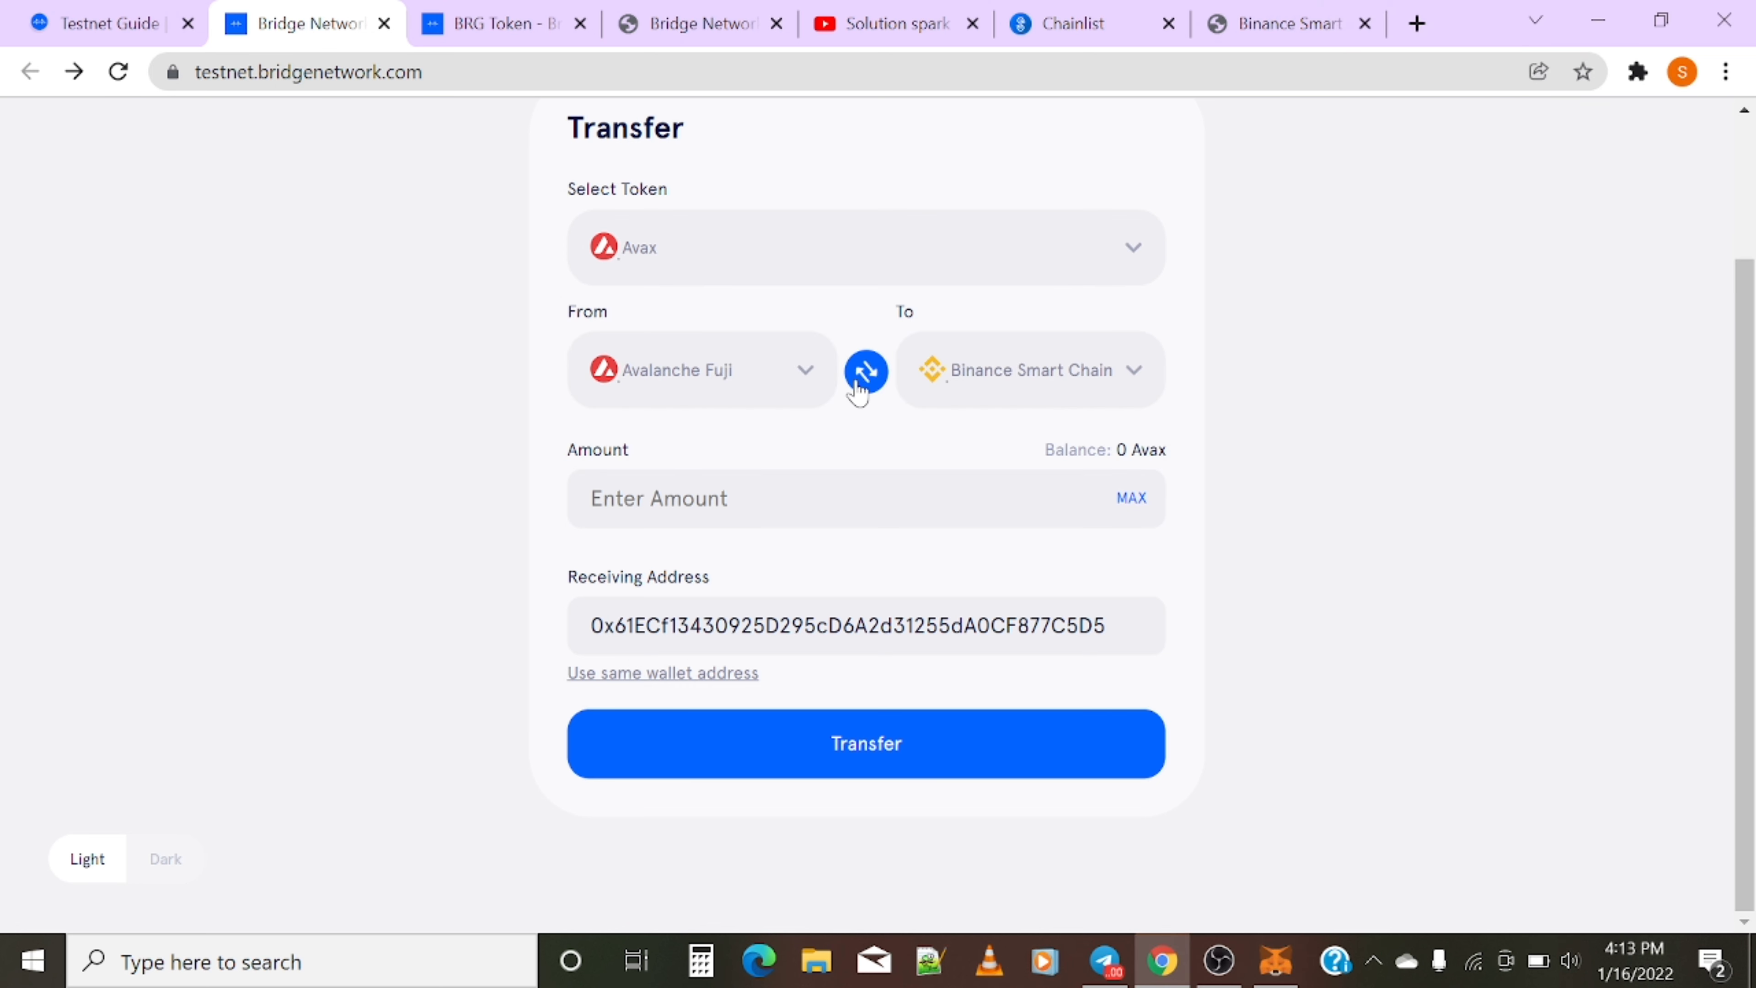
{"action": "left_click", "coordinate": [1135, 499]}
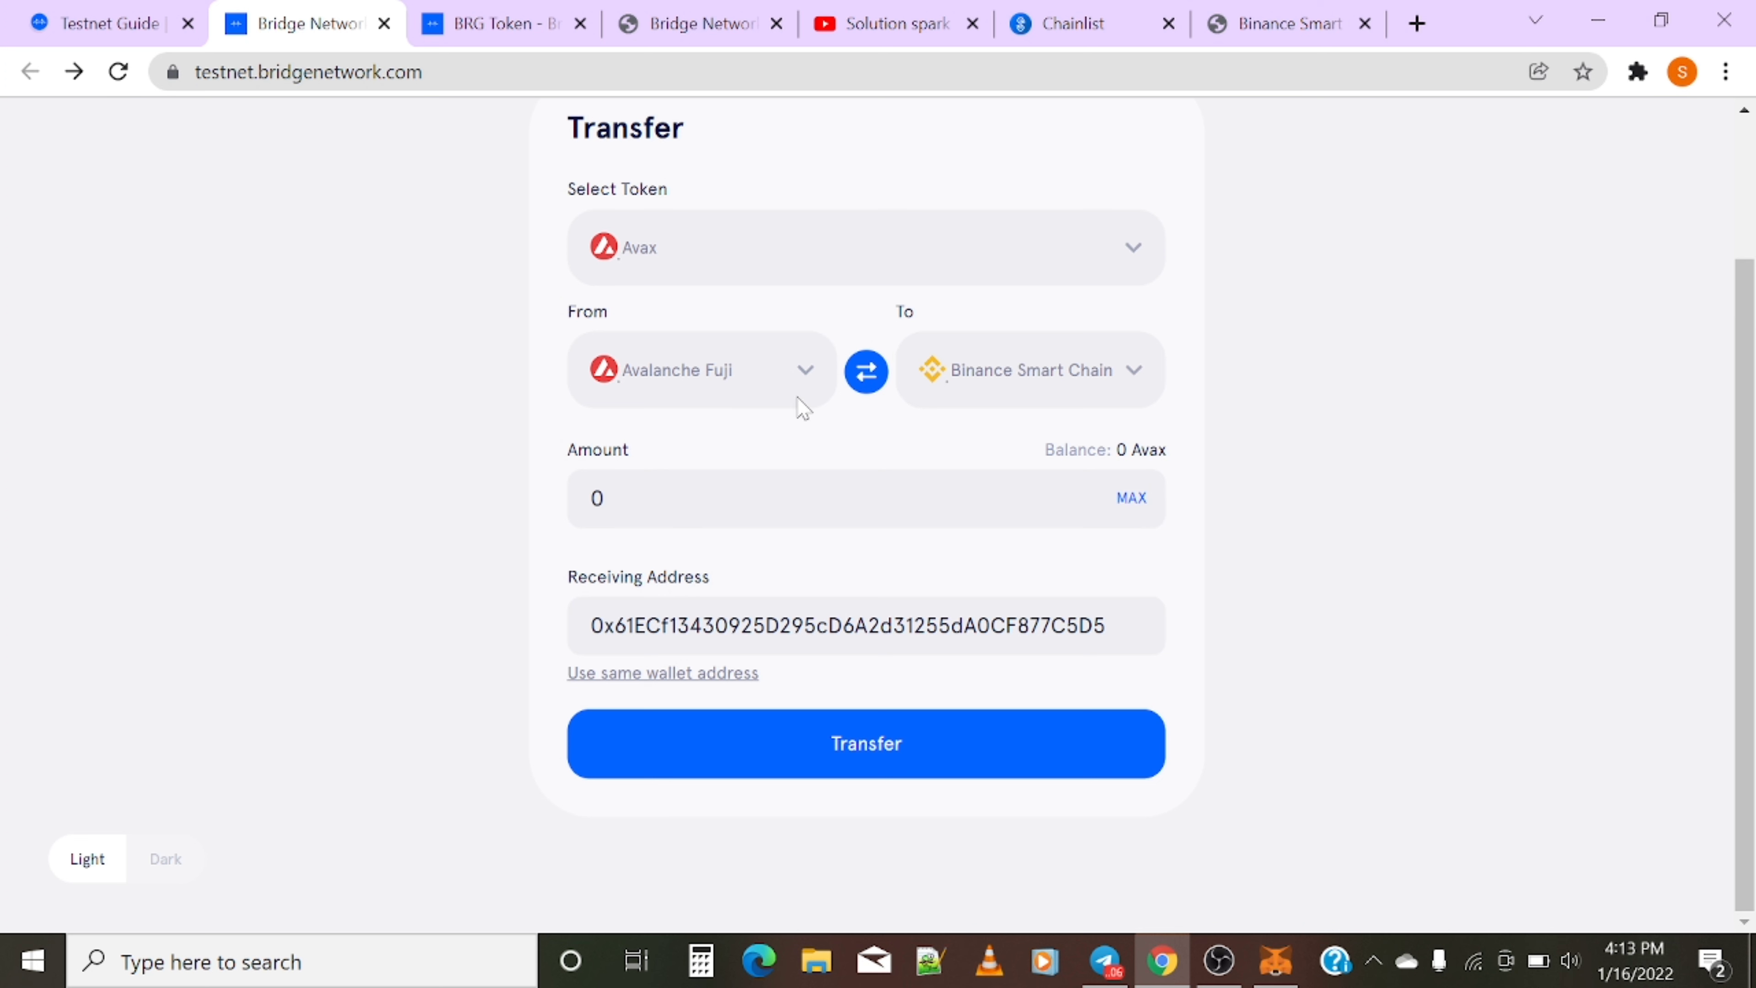
- Swap the chains back and check Avax in the list of tokens to bridge
{"action": "left_click", "coordinate": [874, 246]}
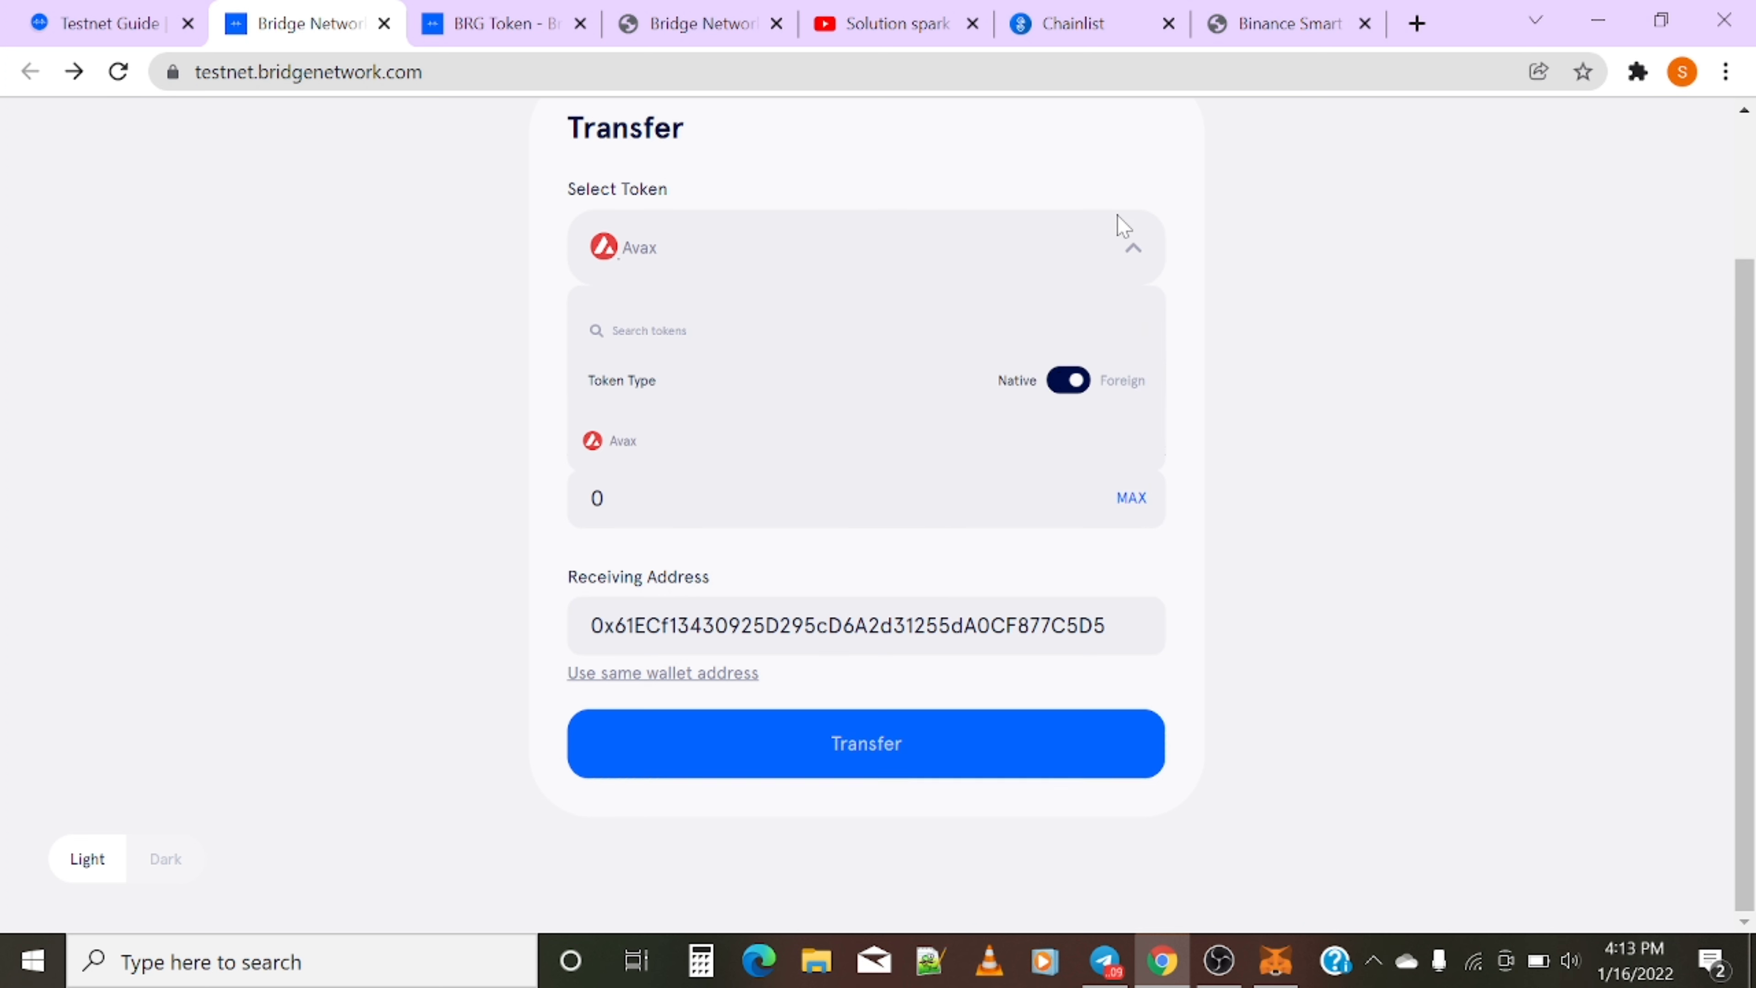
{"action": "left_click", "coordinate": [1123, 251]}
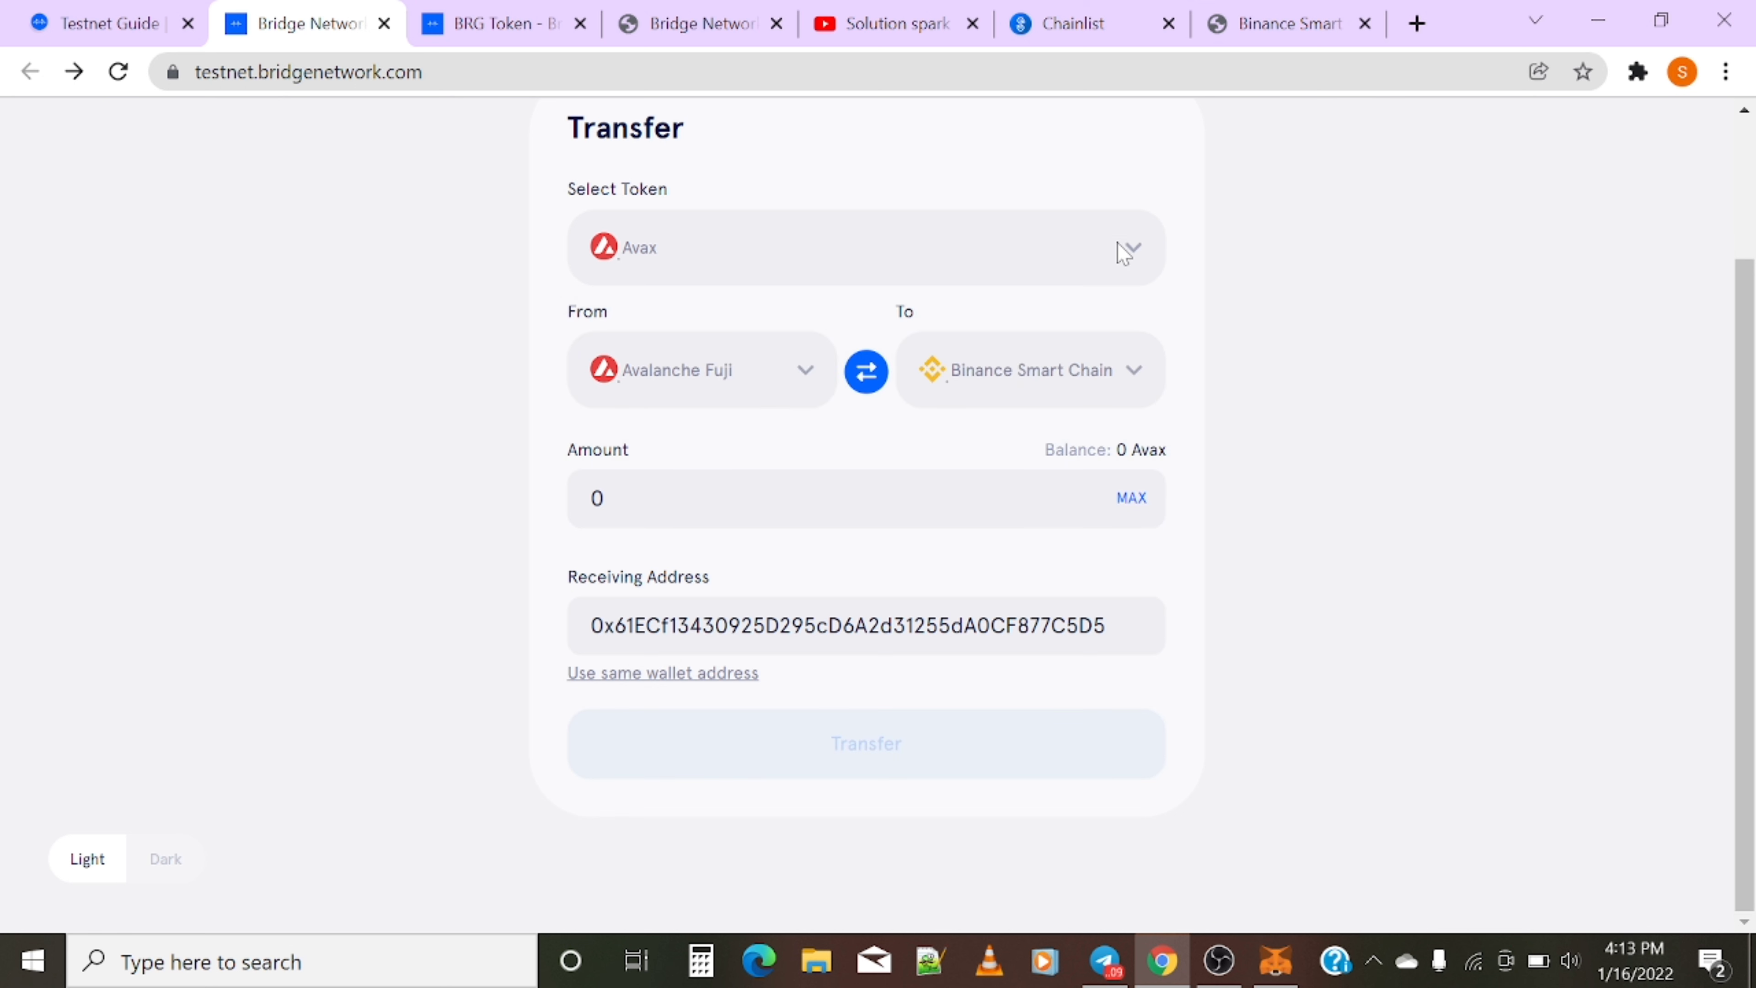
{"action": "left_click", "coordinate": [866, 372]}
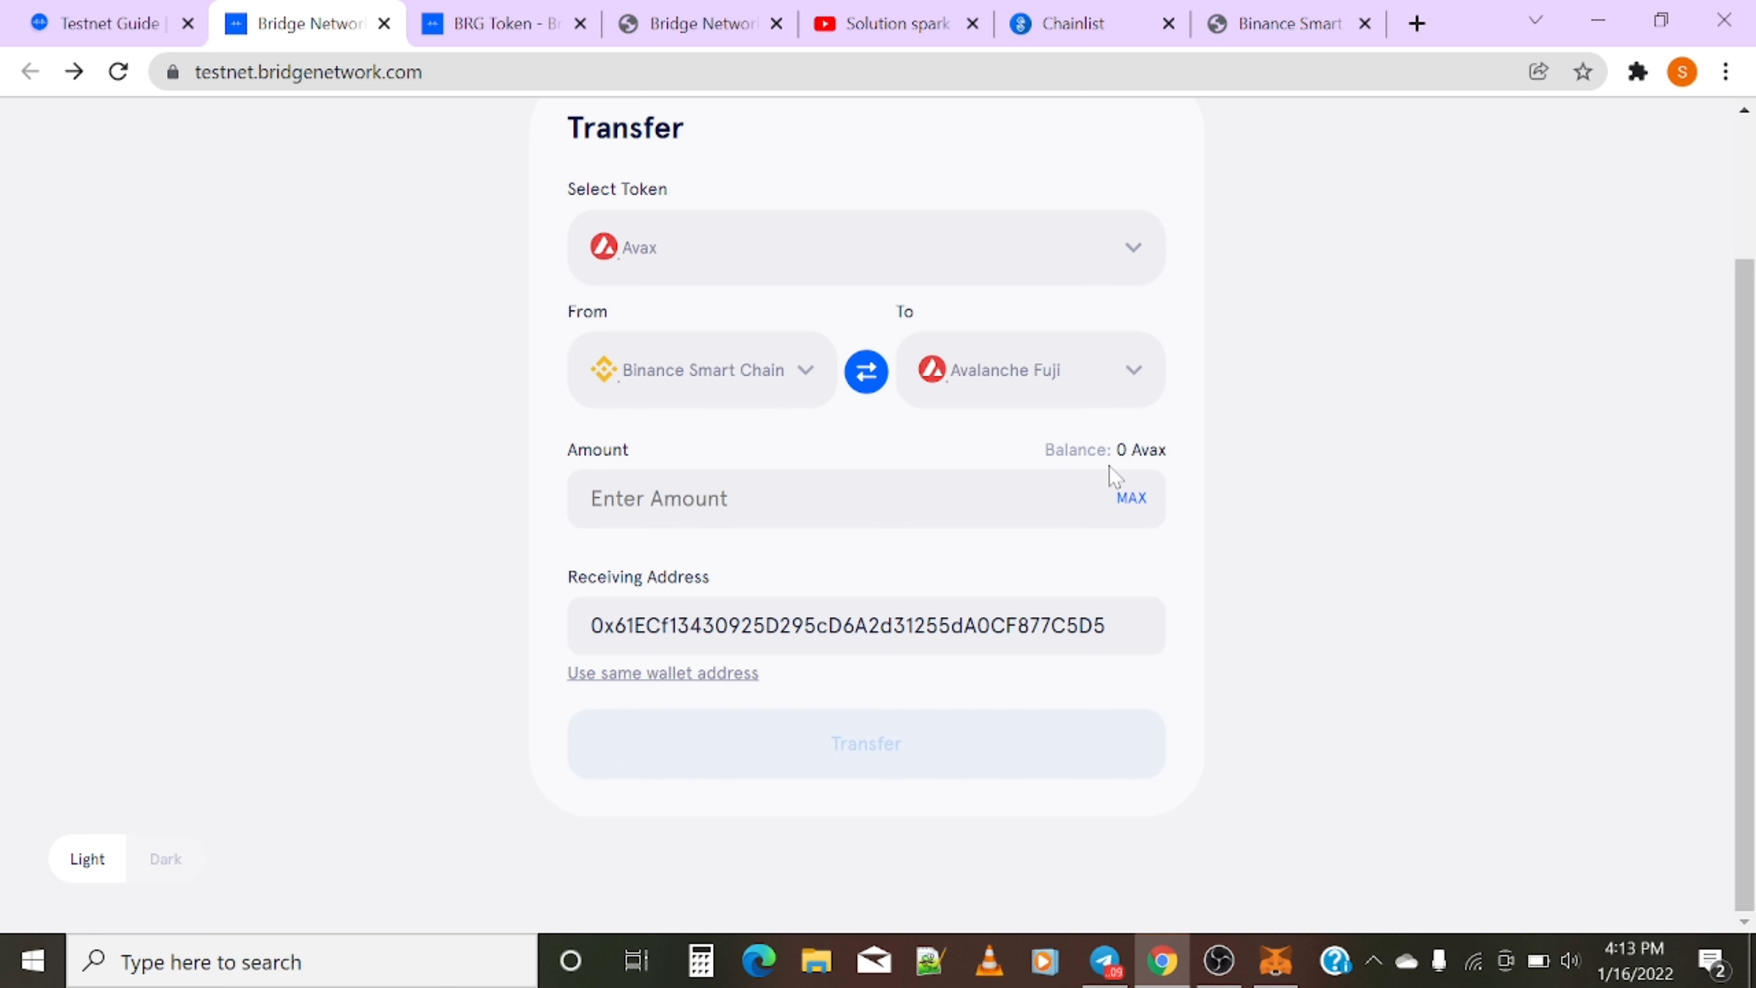
{"action": "left_click", "coordinate": [712, 266]}
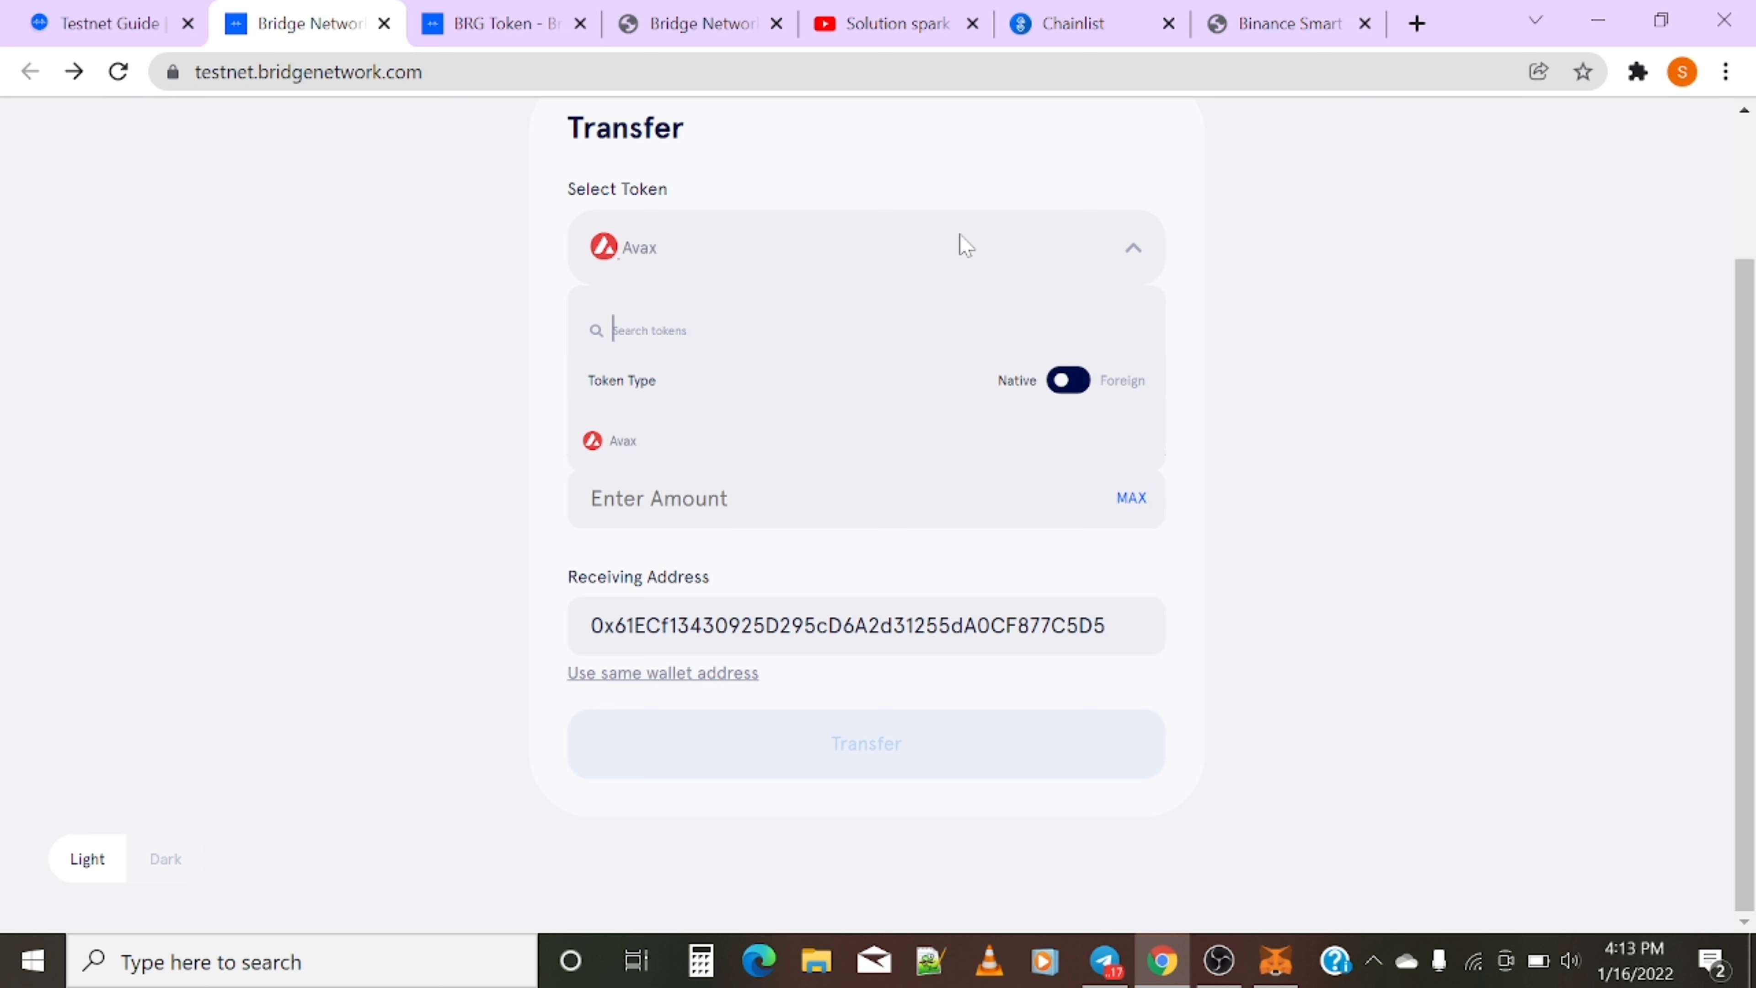
{"action": "left_click", "coordinate": [984, 235]}
{"action": "left_click", "coordinate": [1023, 261]}
{"action": "scroll", "coordinate": [1336, 325], "scroll_direction": "up", "scroll_amount": 3}
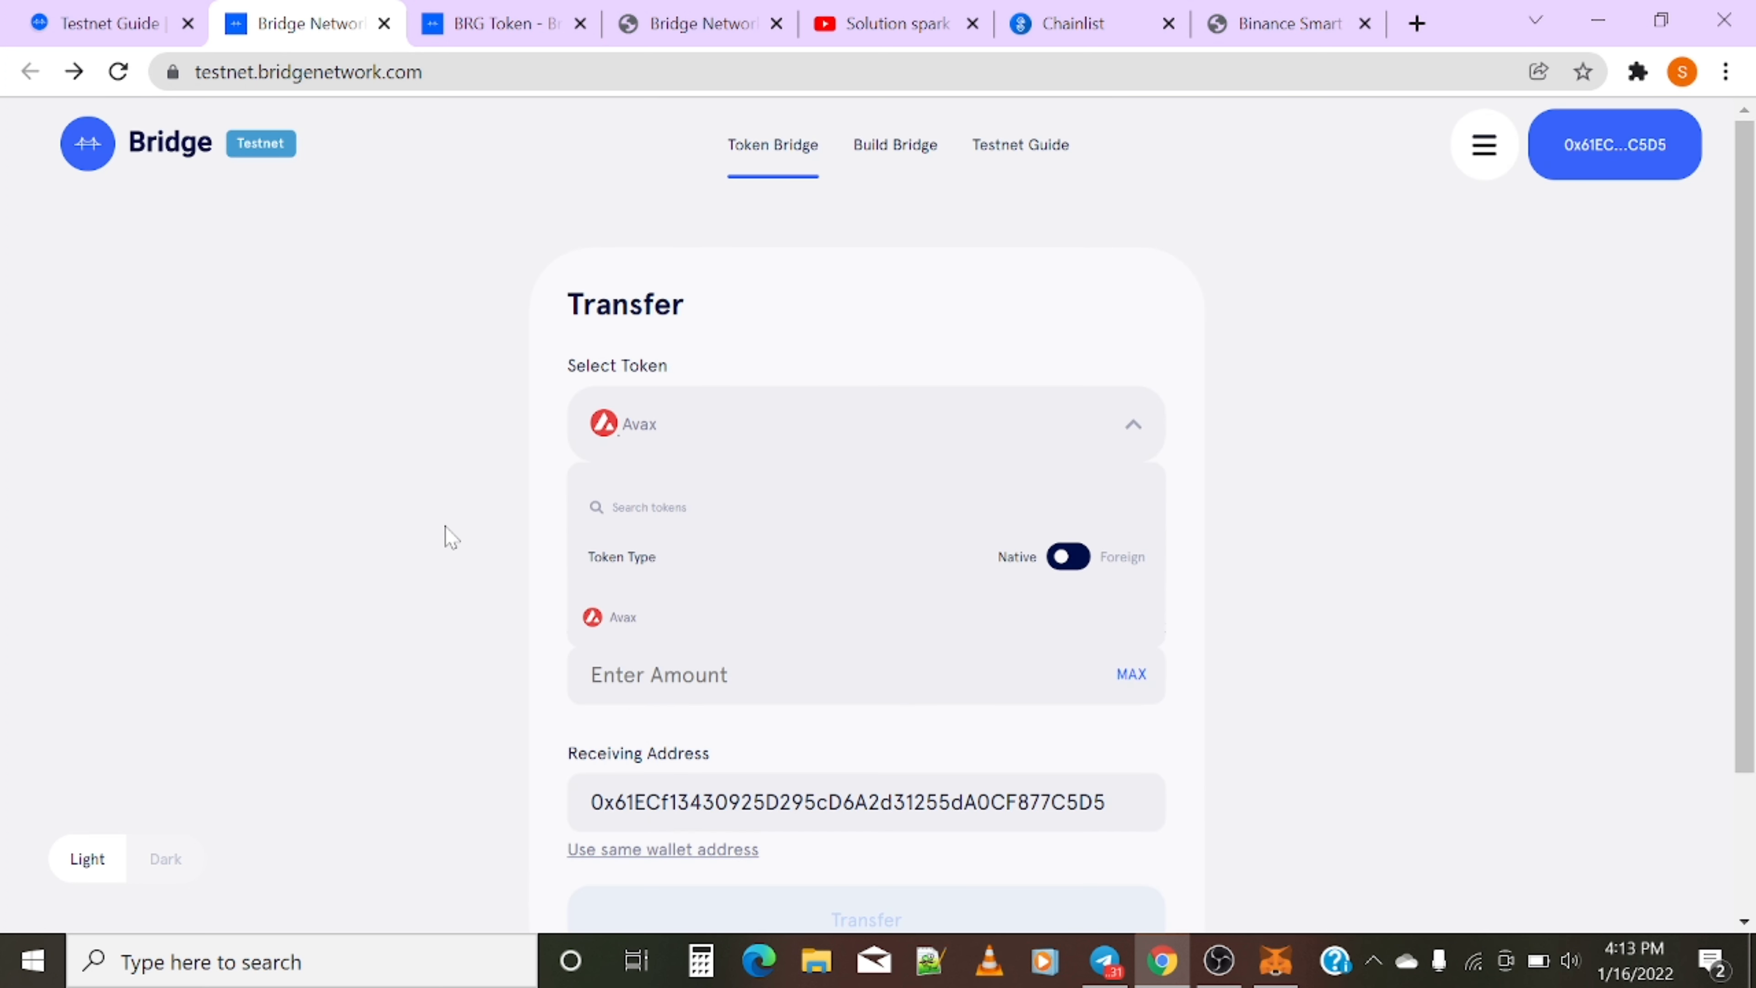
- On the testnet guide, go to Step 3 and open the Mission #1 Complete form
{"action": "left_click", "coordinate": [111, 24]}
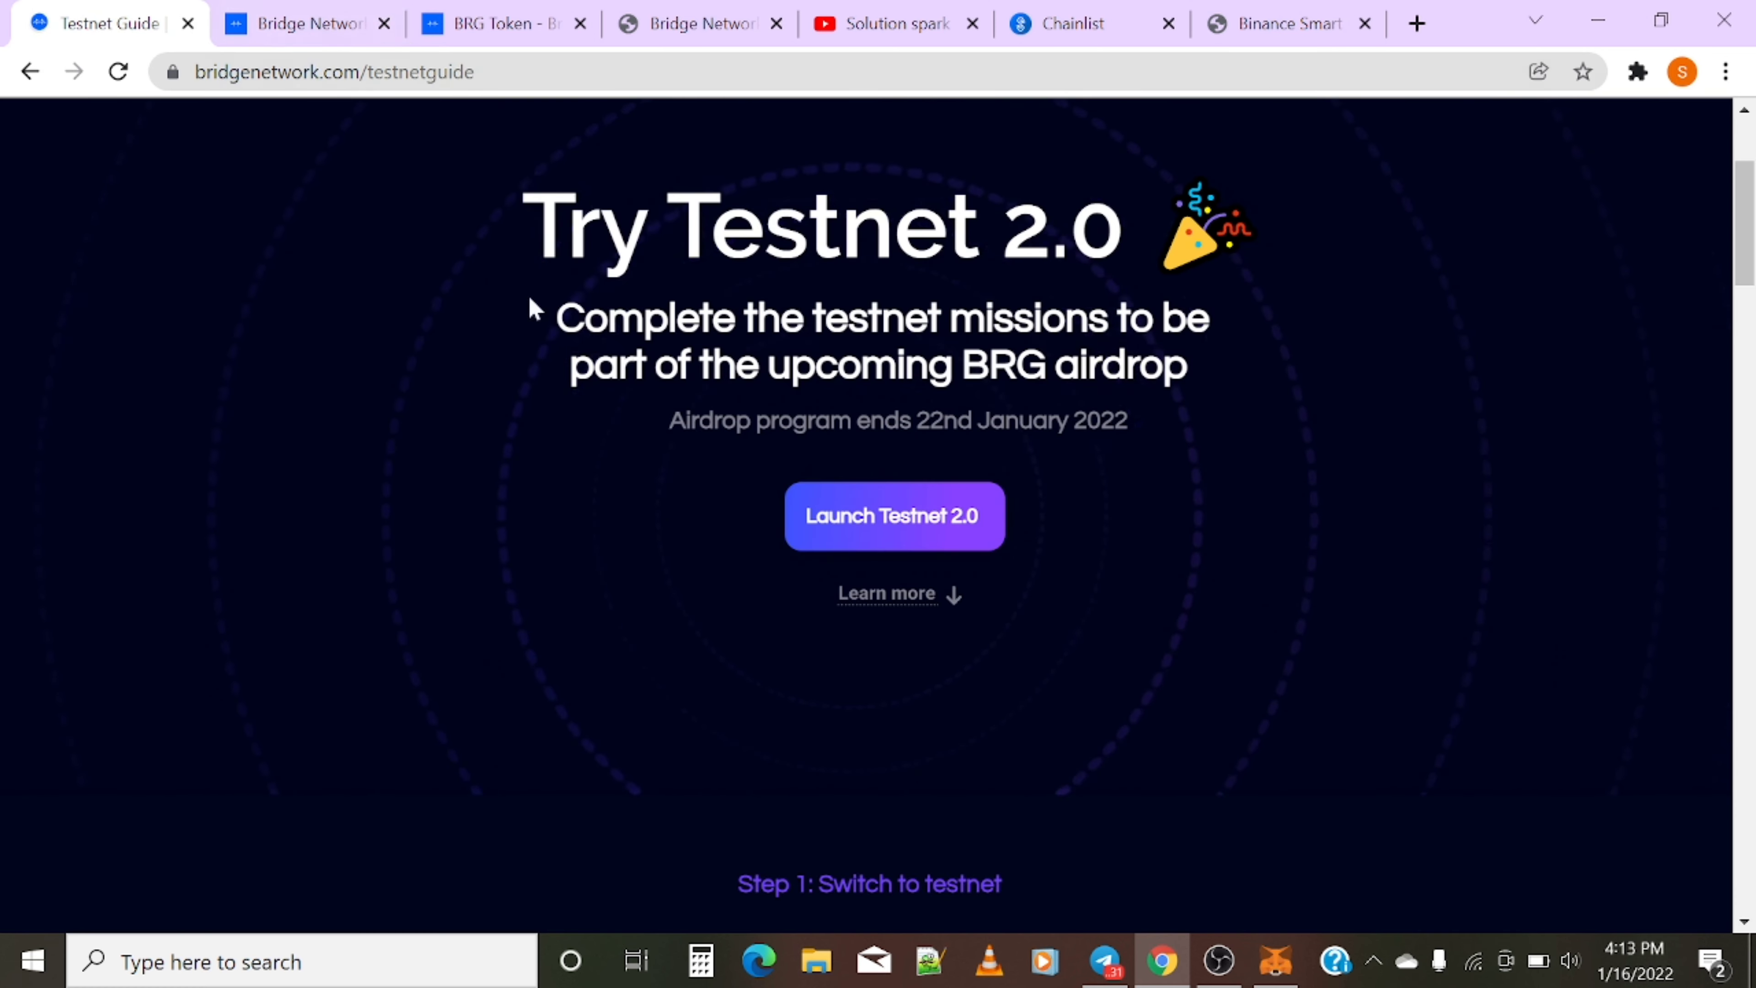
{"action": "left_click_drag", "start_coordinate": [511, 242], "coordinate": [1123, 238]}
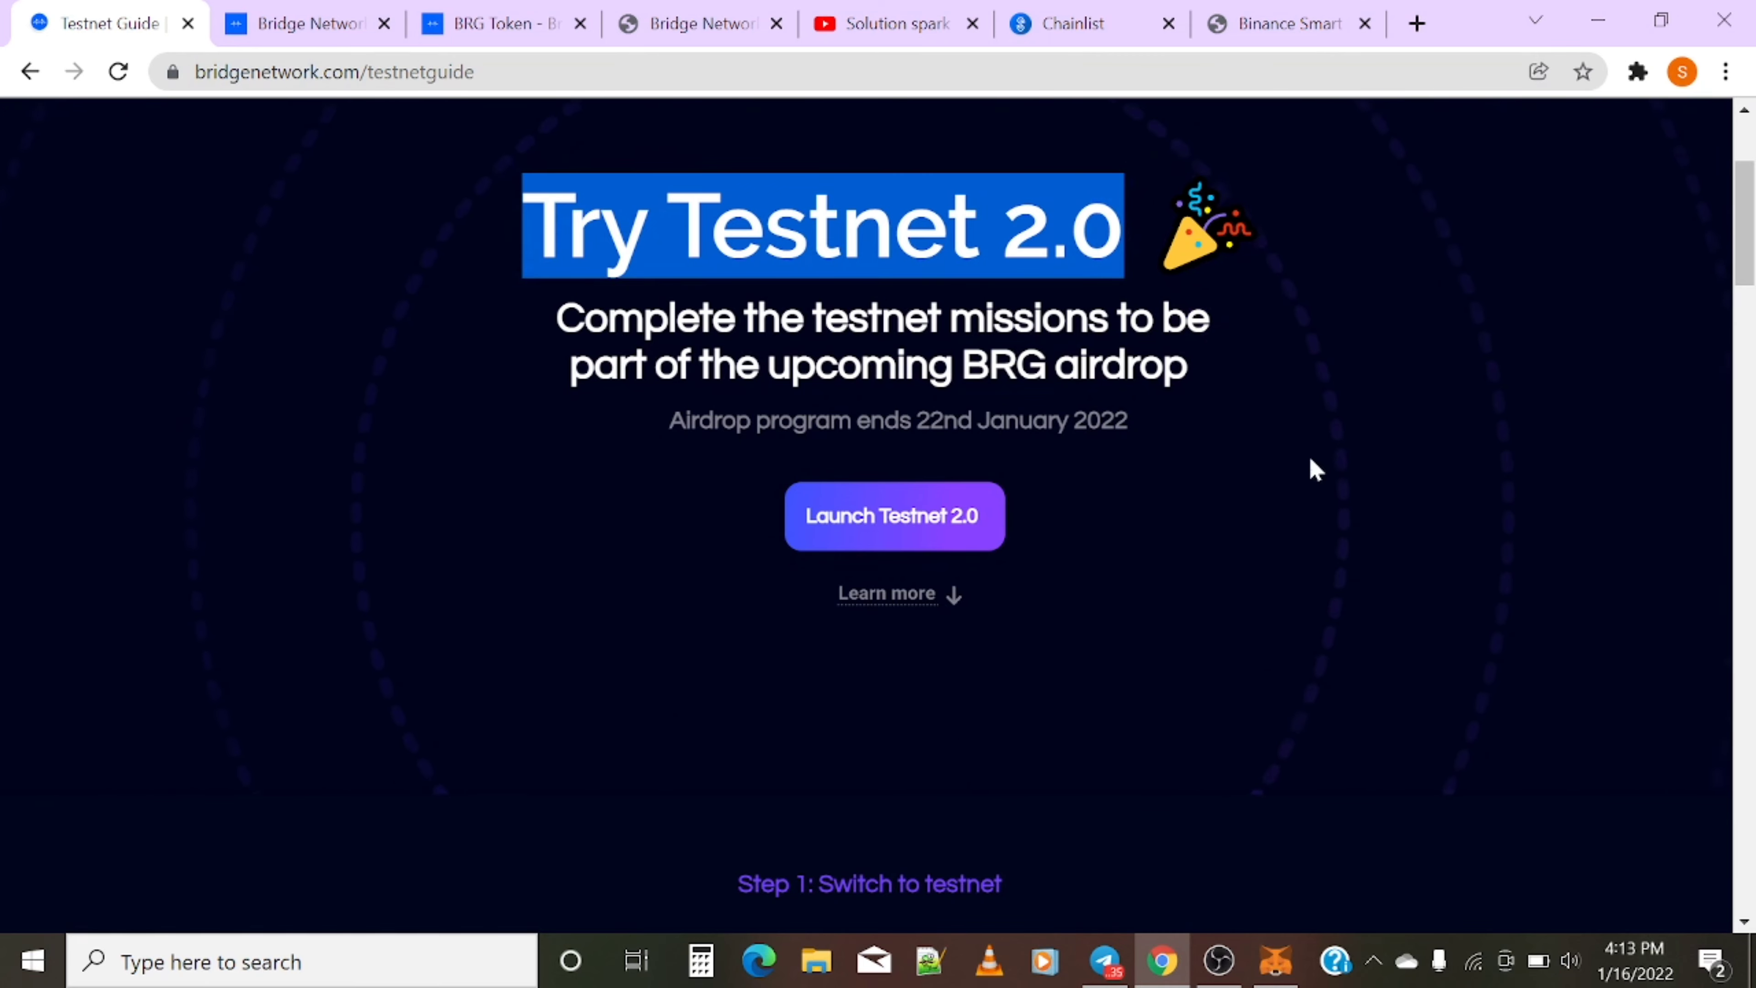
{"action": "left_click", "coordinate": [1312, 465]}
{"action": "scroll", "coordinate": [1311, 464], "scroll_direction": "down", "scroll_amount": 20}
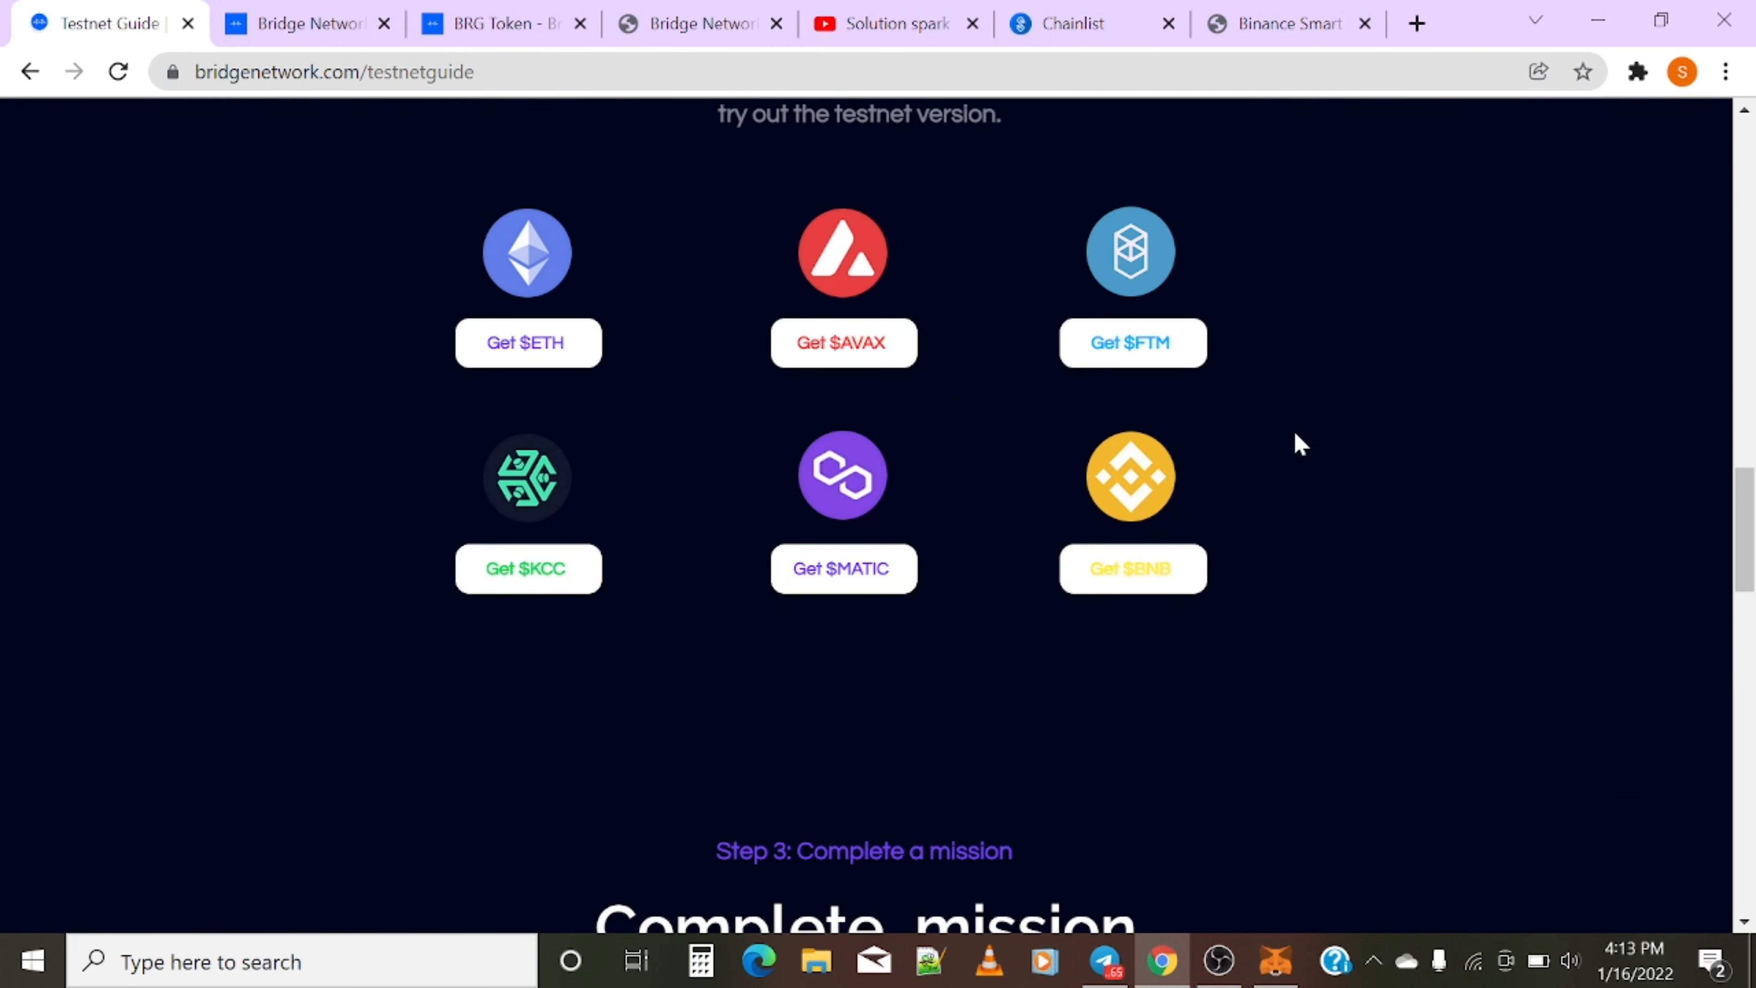
{"action": "scroll", "coordinate": [1298, 442], "scroll_direction": "down", "scroll_amount": 4}
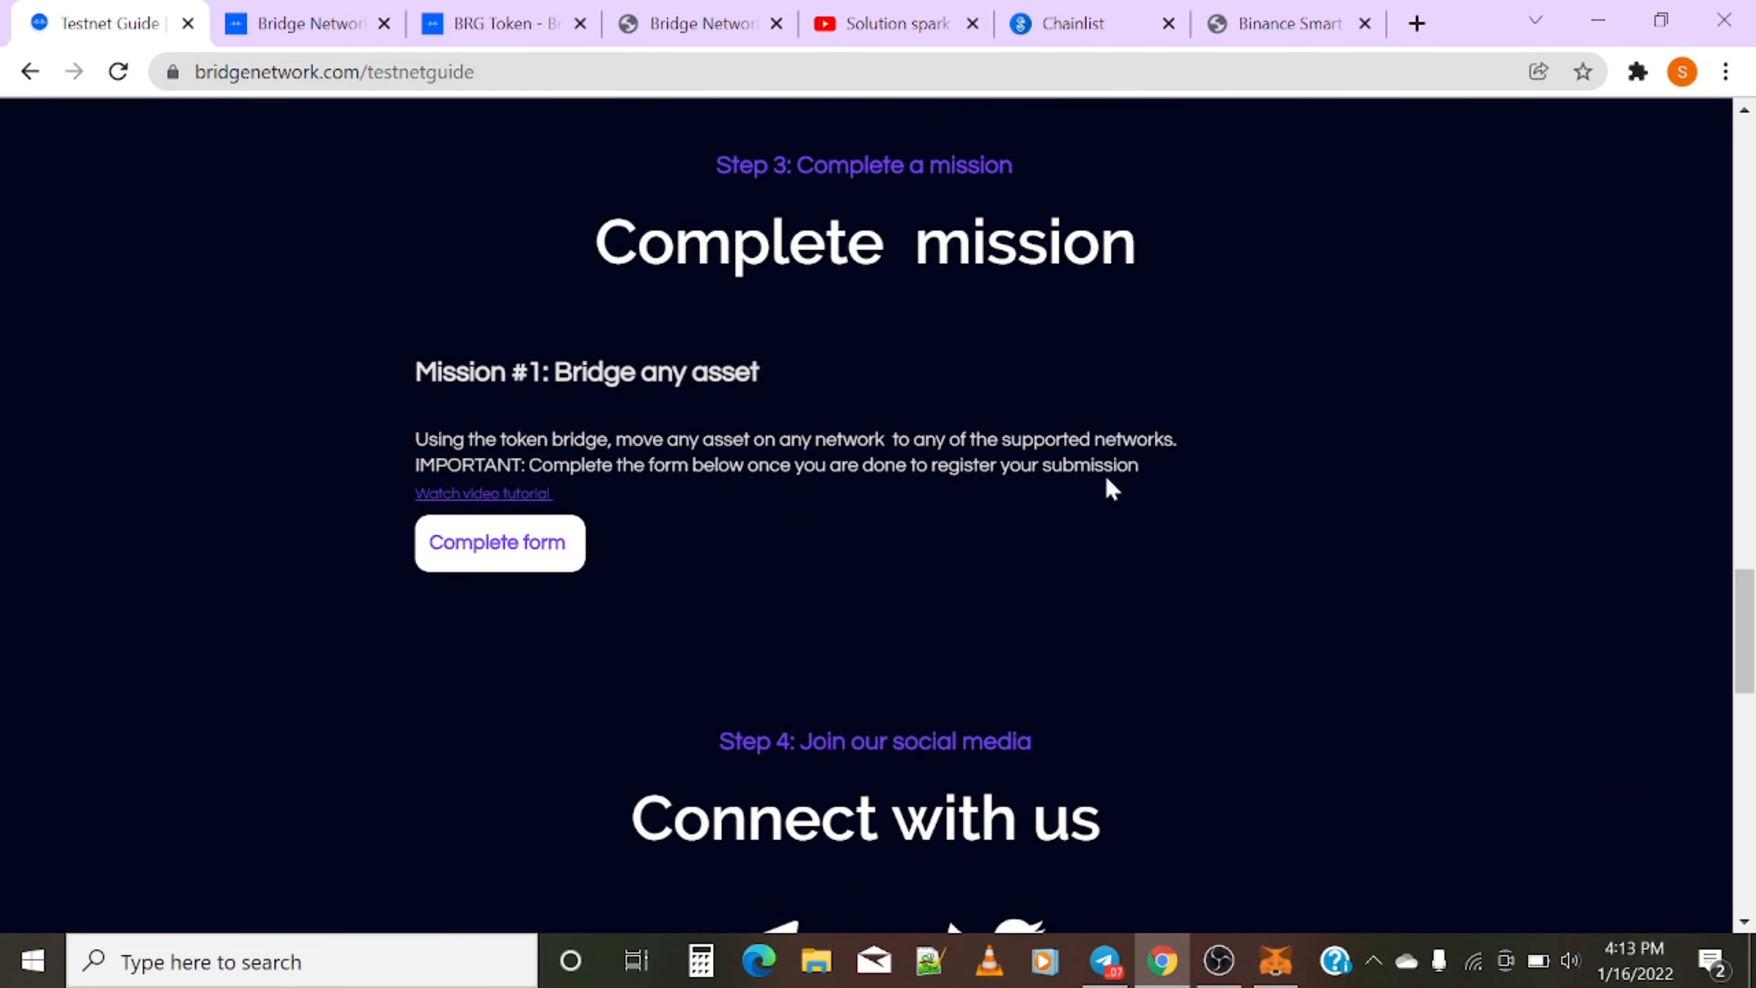
{"action": "left_click", "coordinate": [453, 551]}
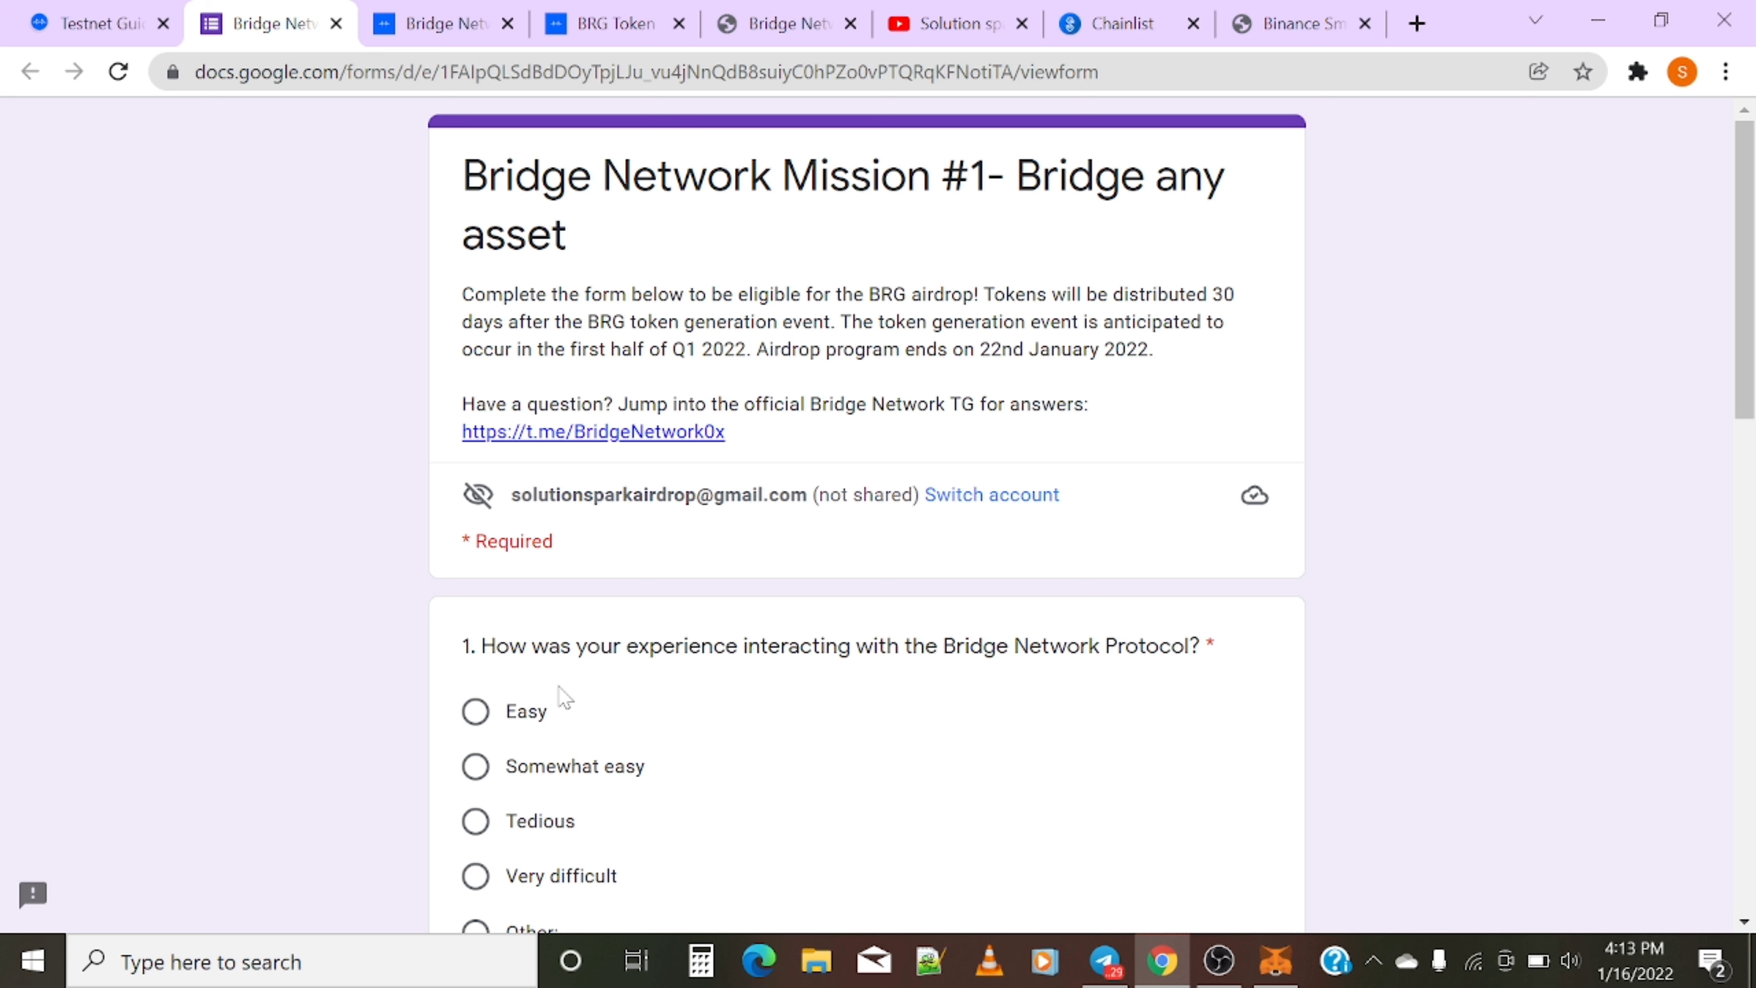
- Answer the experience question with Easy
{"action": "scroll", "coordinate": [1054, 757], "scroll_direction": "down", "scroll_amount": 2}
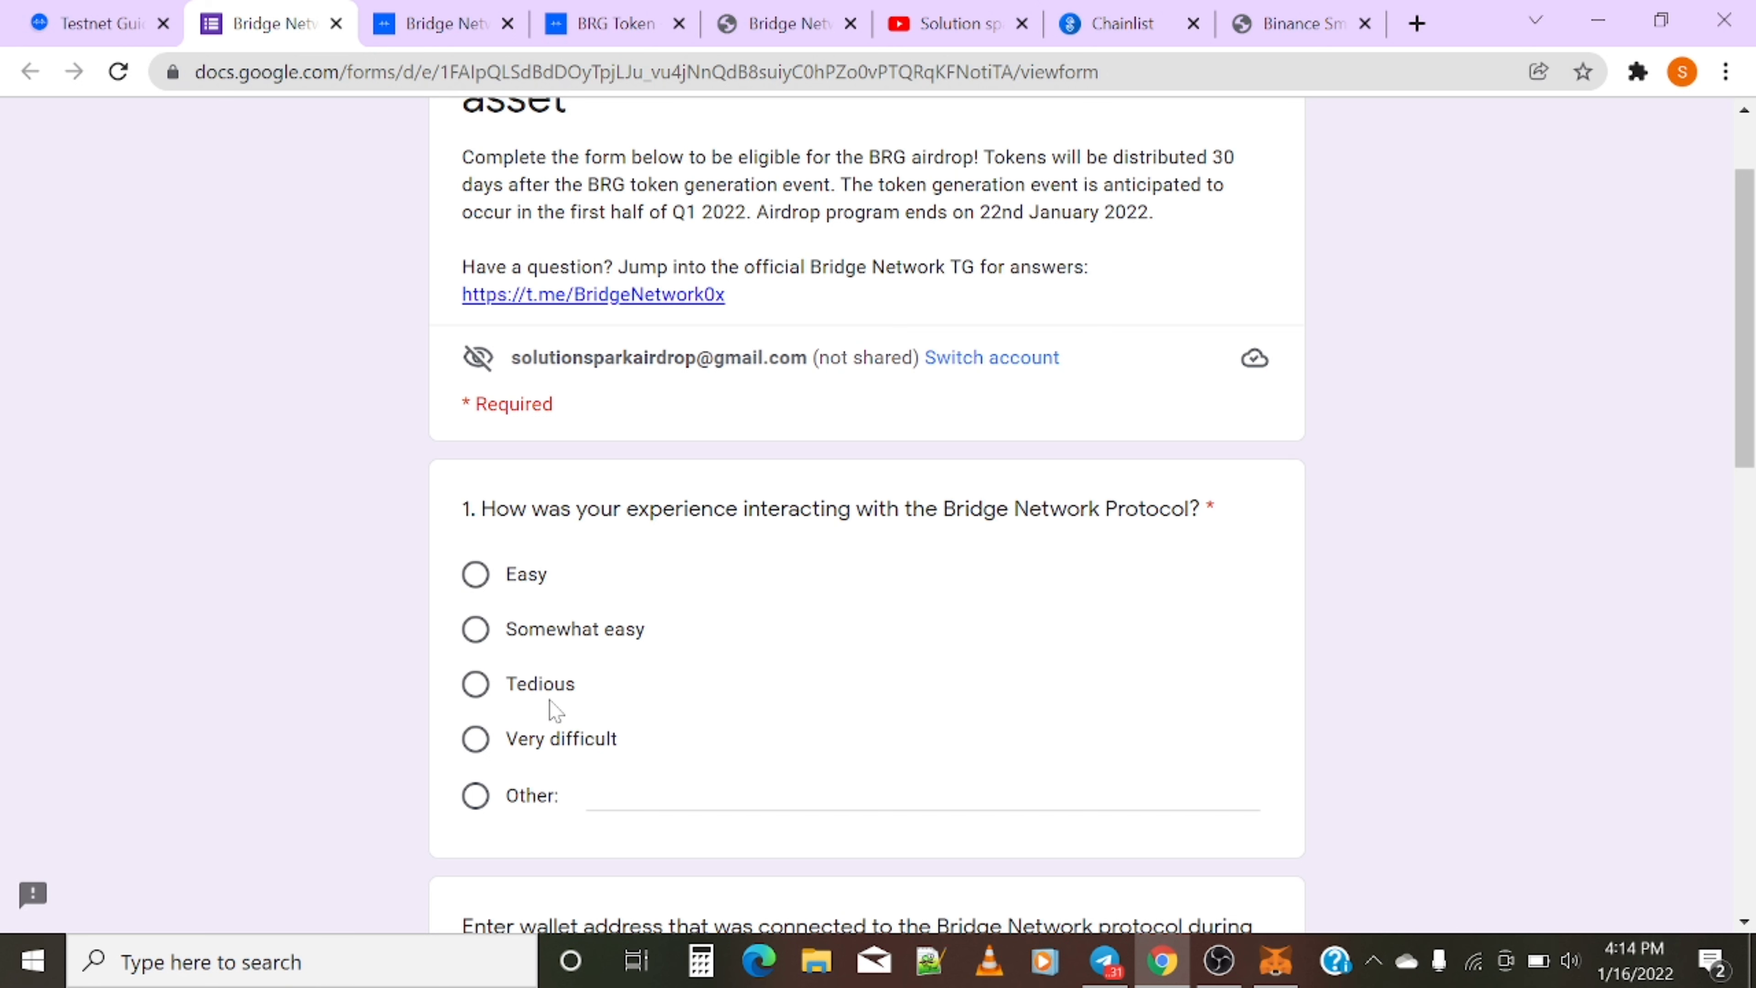
{"action": "left_click", "coordinate": [520, 576]}
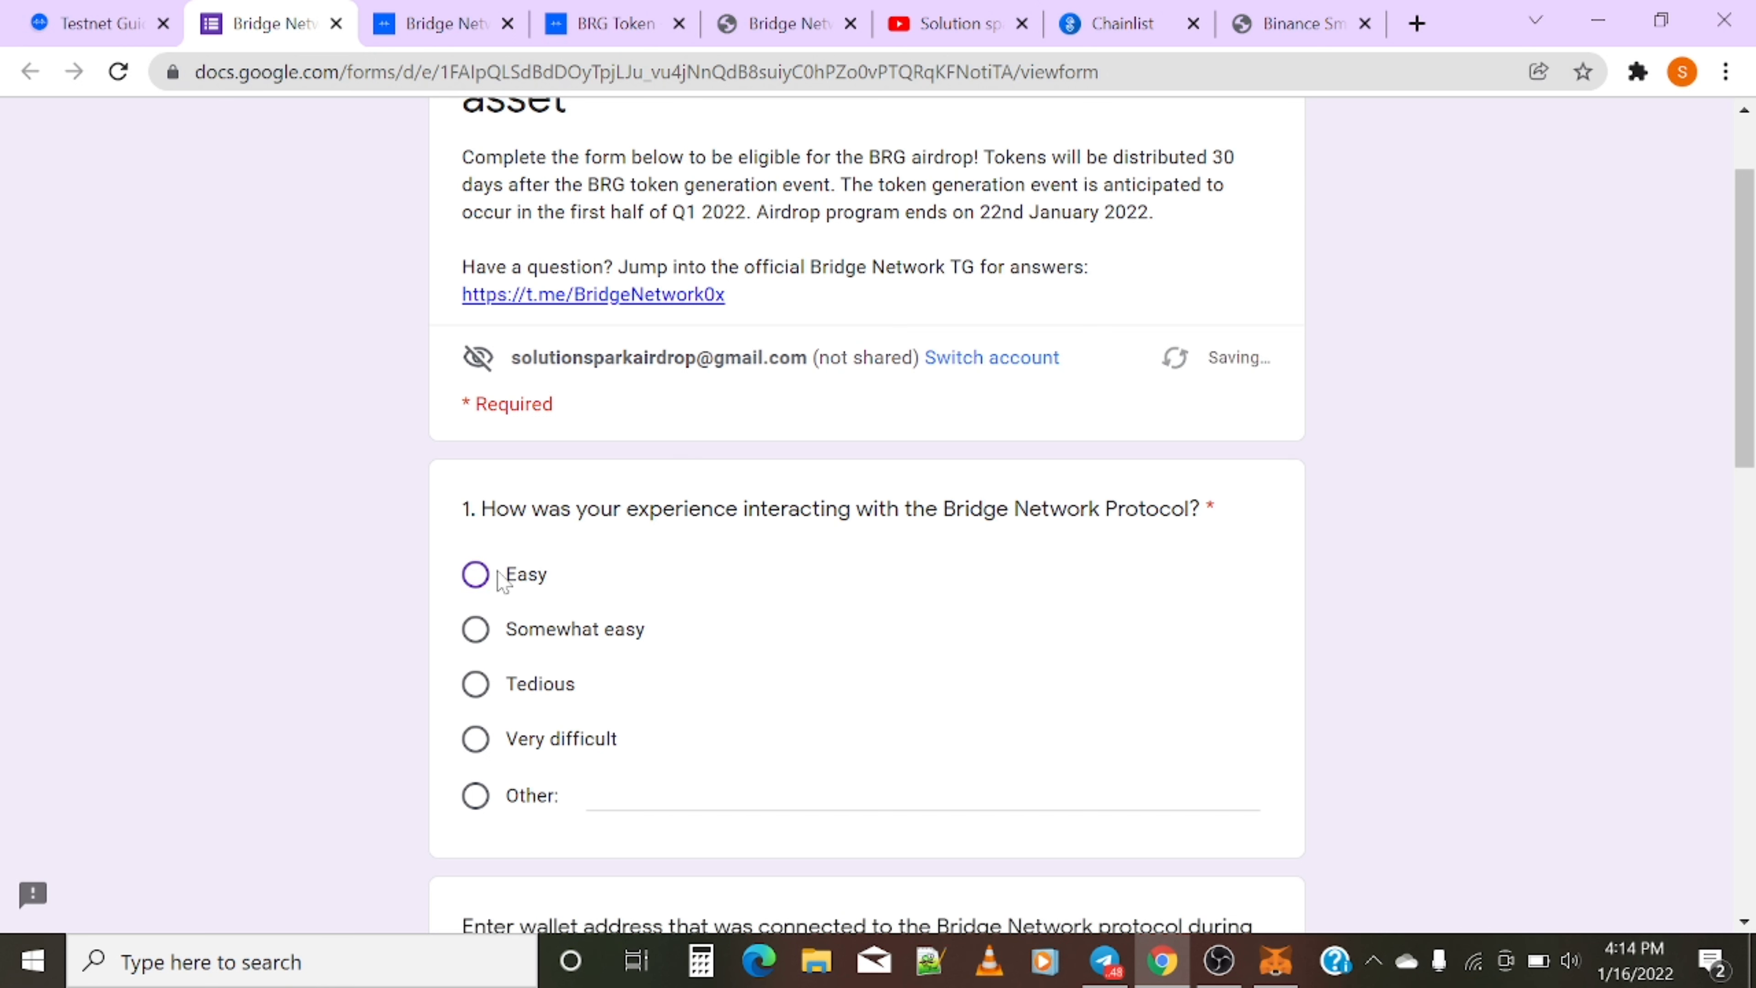
{"action": "scroll", "coordinate": [622, 632], "scroll_direction": "down", "scroll_amount": 3}
{"action": "scroll", "coordinate": [626, 632], "scroll_direction": "down", "scroll_amount": 1}
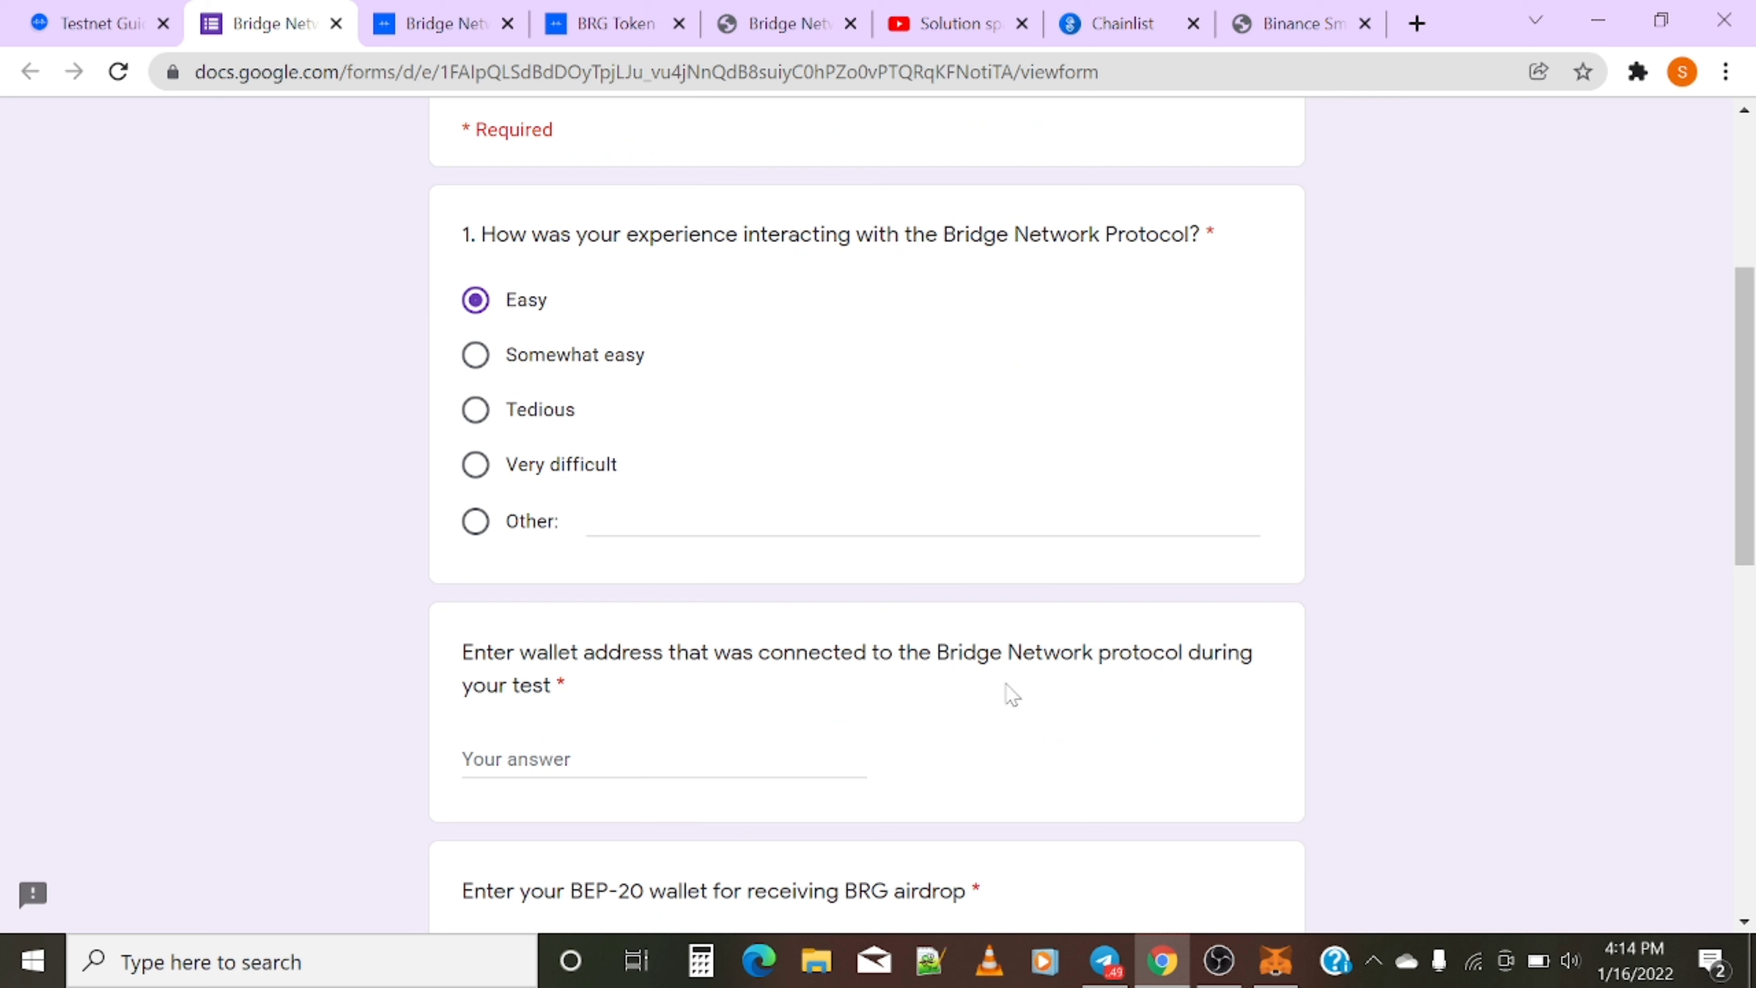
- Copy the wallet account address from MetaMask
{"action": "left_click", "coordinate": [1630, 83]}
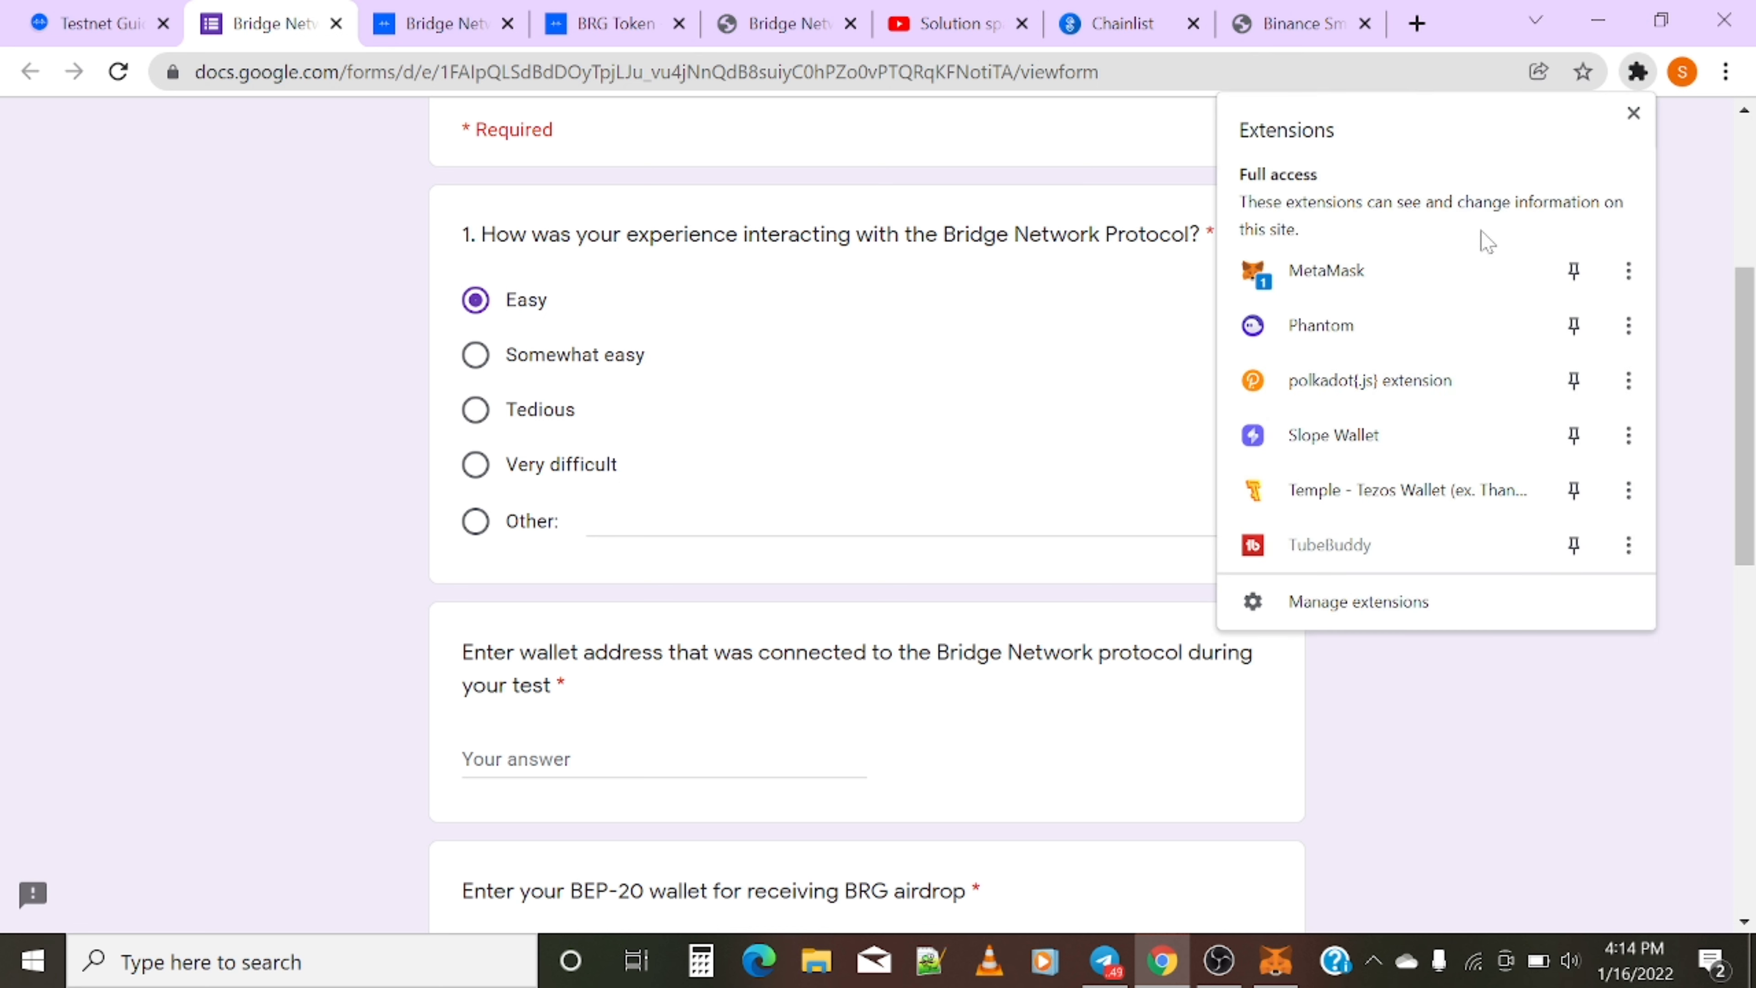
{"action": "left_click", "coordinate": [1456, 266]}
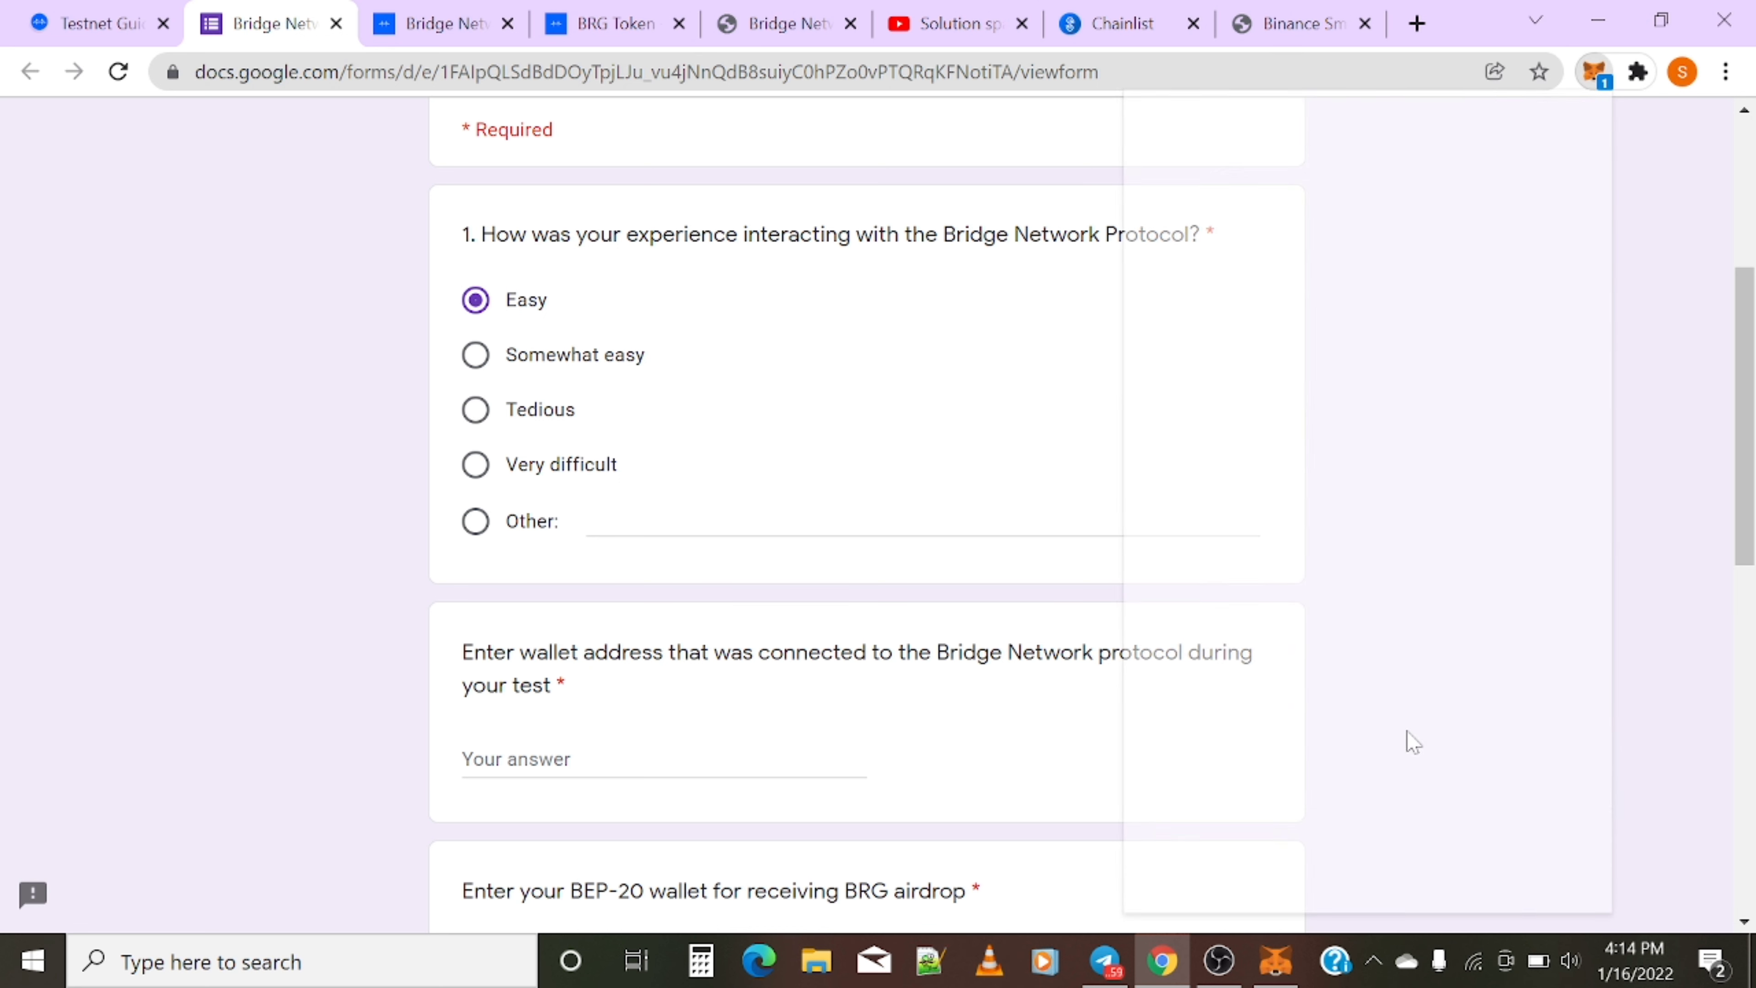
{"action": "left_click", "coordinate": [1296, 863]}
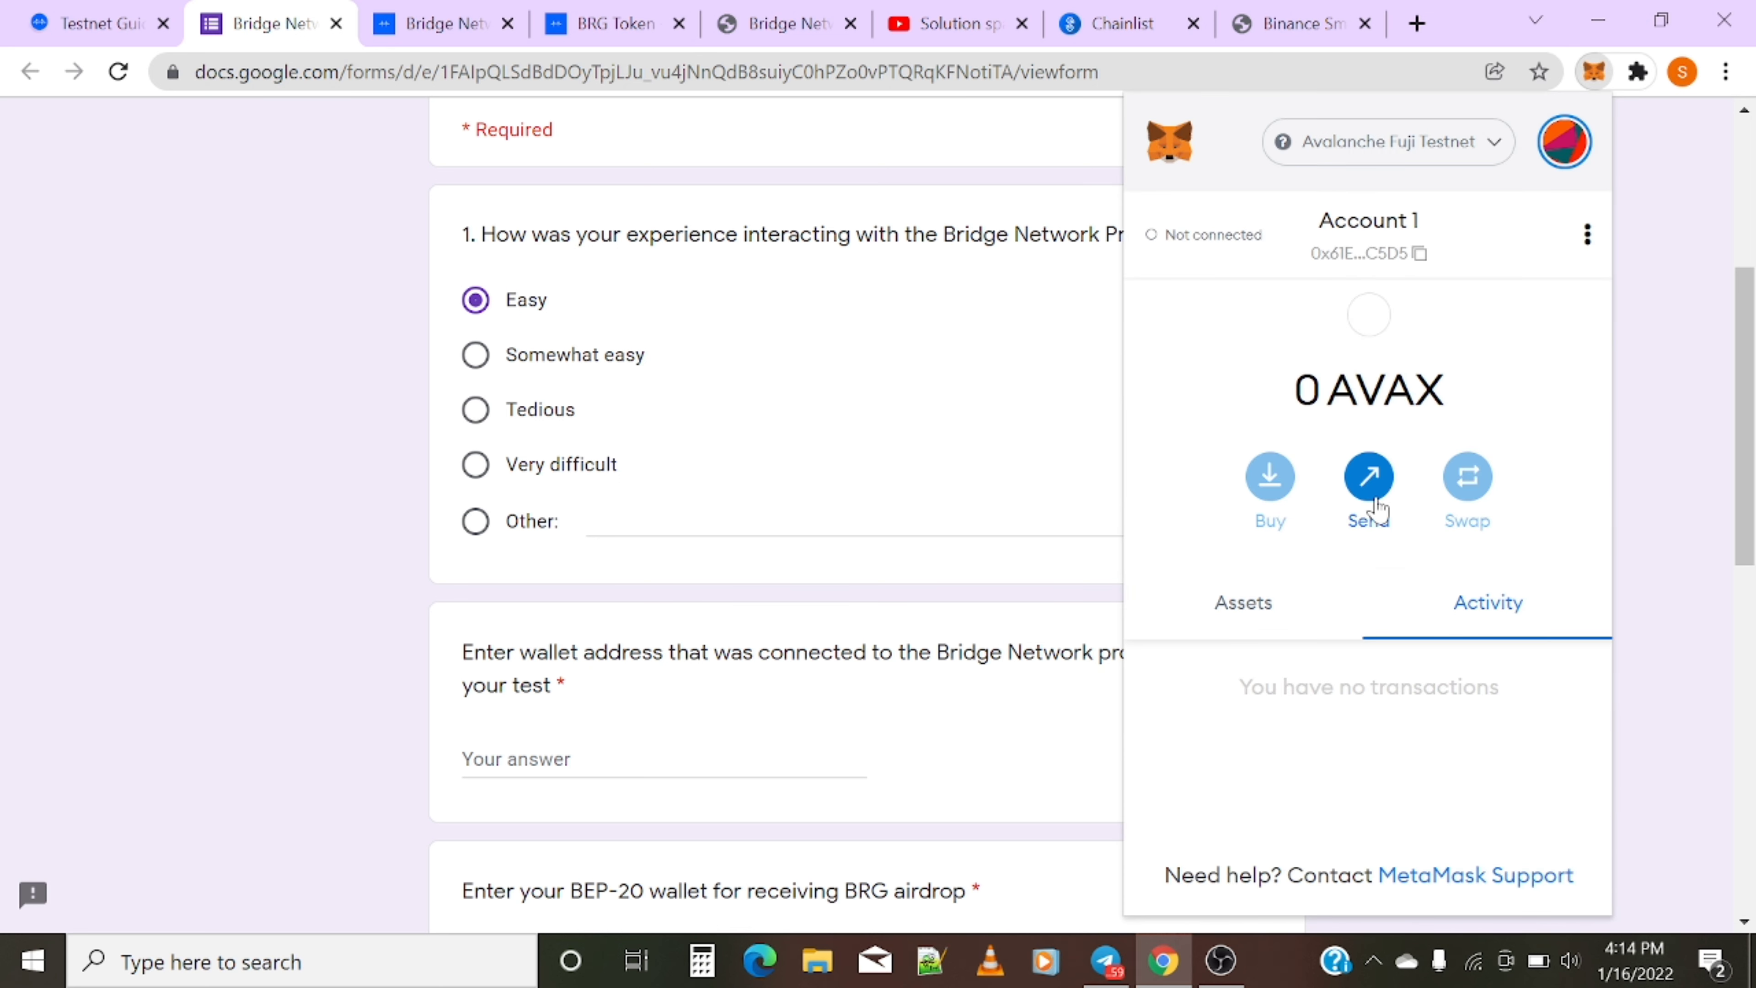
{"action": "left_click", "coordinate": [1389, 251]}
- Paste the address into the connected-wallet and BEP-20 wallet answers
{"action": "left_click", "coordinate": [622, 761]}
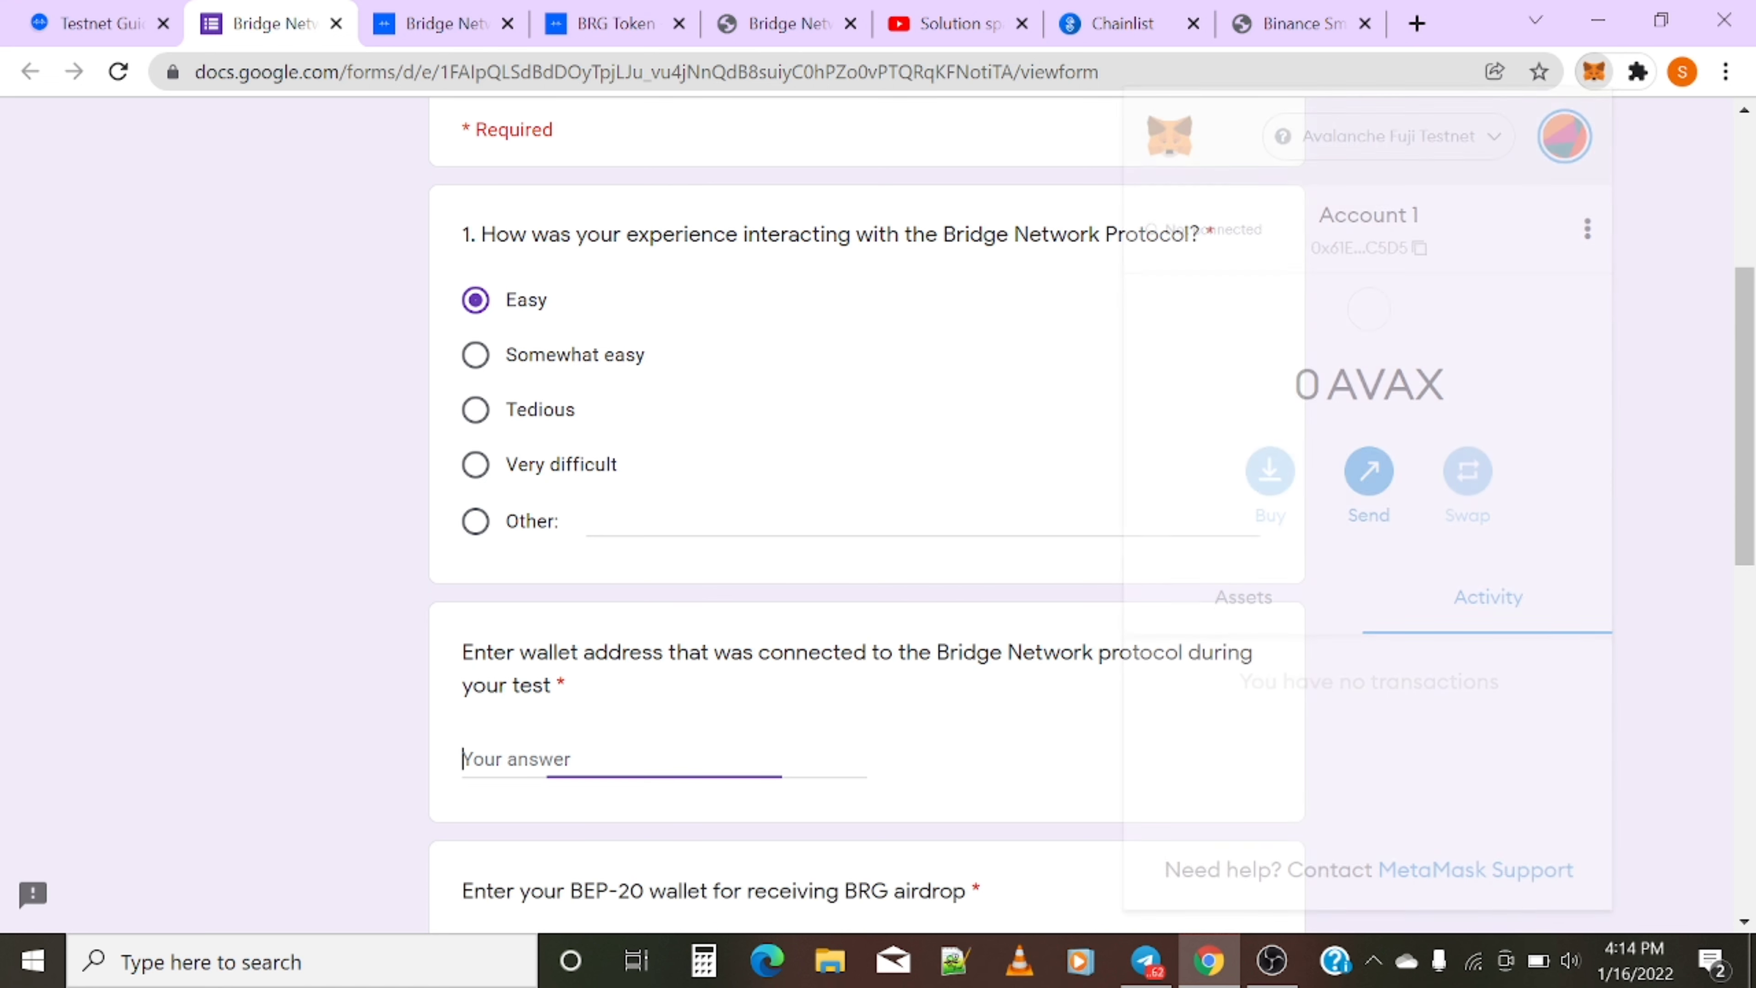
{"action": "key", "text": "ctrl+v"}
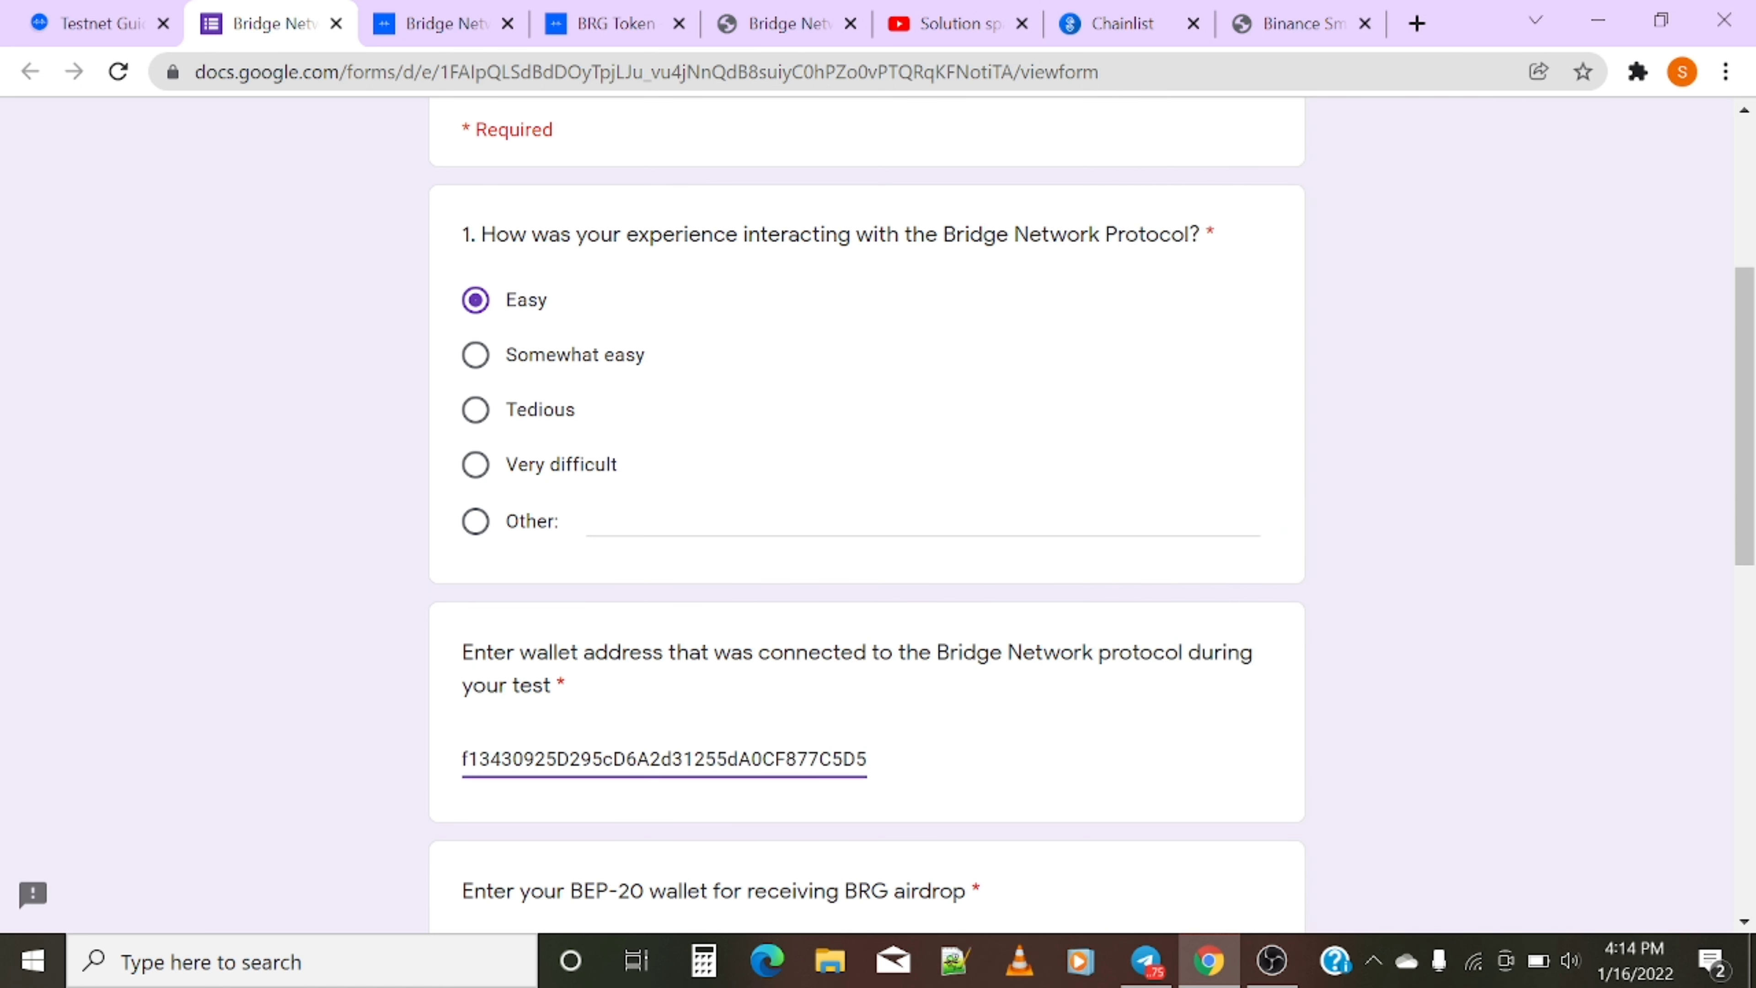
{"action": "scroll", "coordinate": [688, 785], "scroll_direction": "down", "scroll_amount": 4}
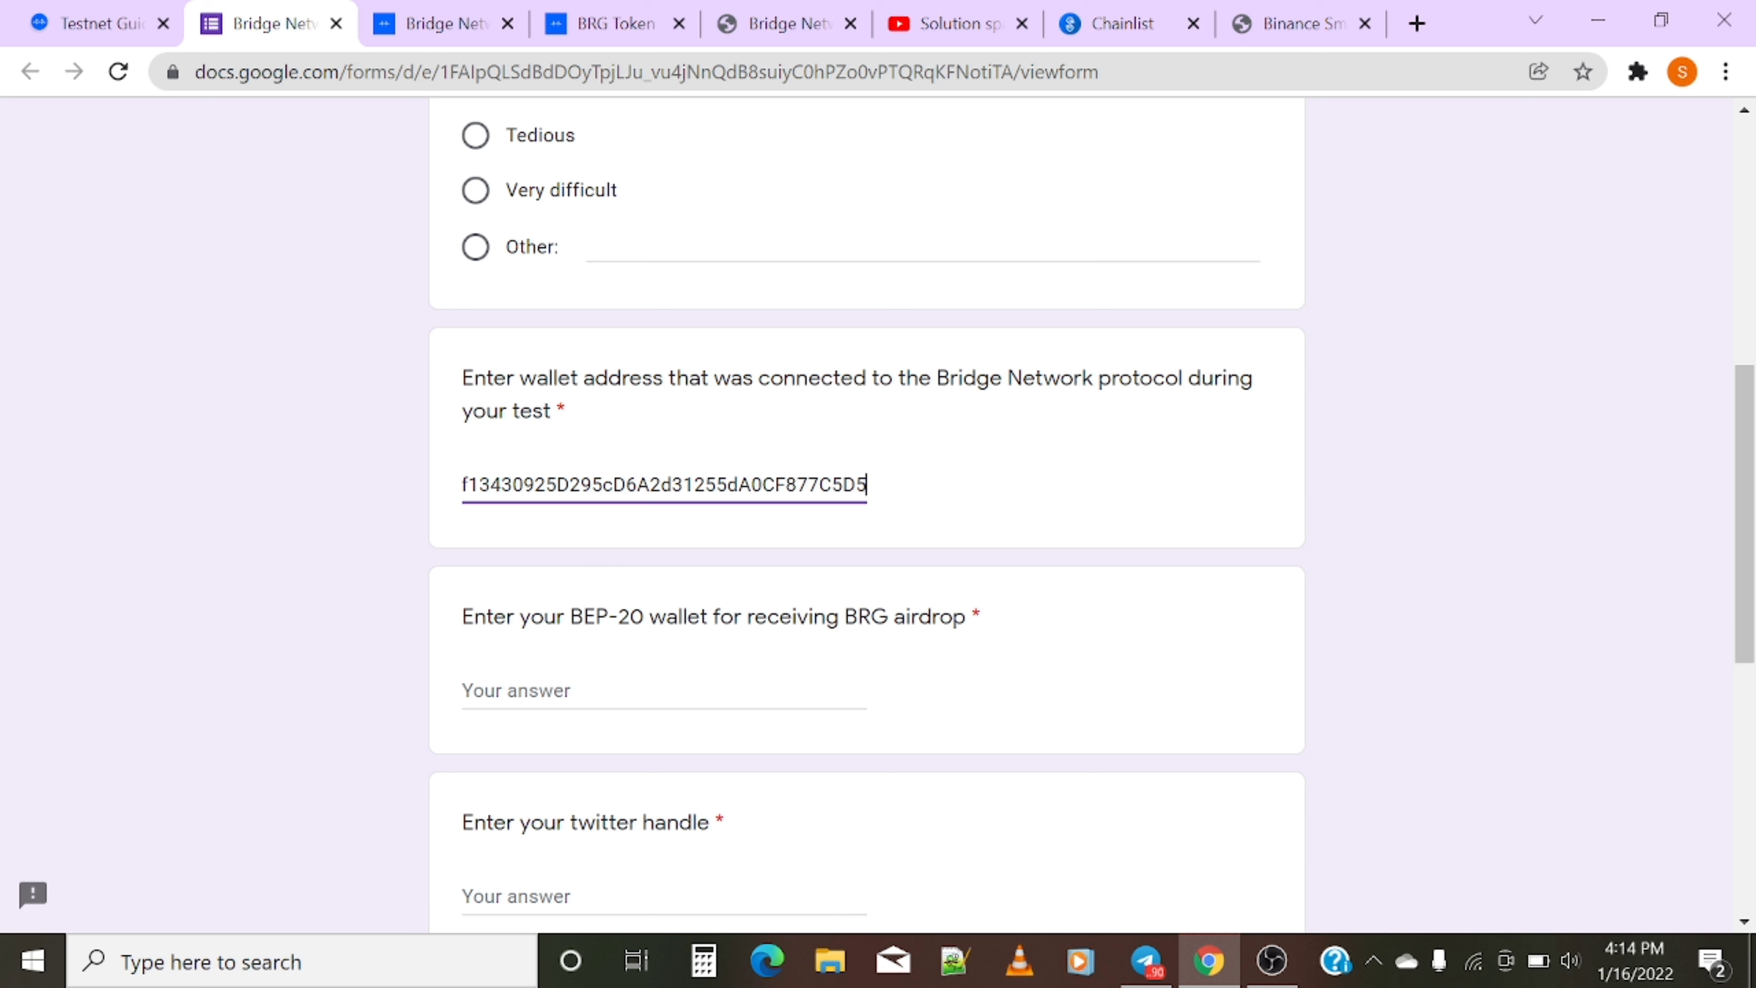
{"action": "key", "text": "Tab"}
{"action": "key", "text": "ctrl+v"}
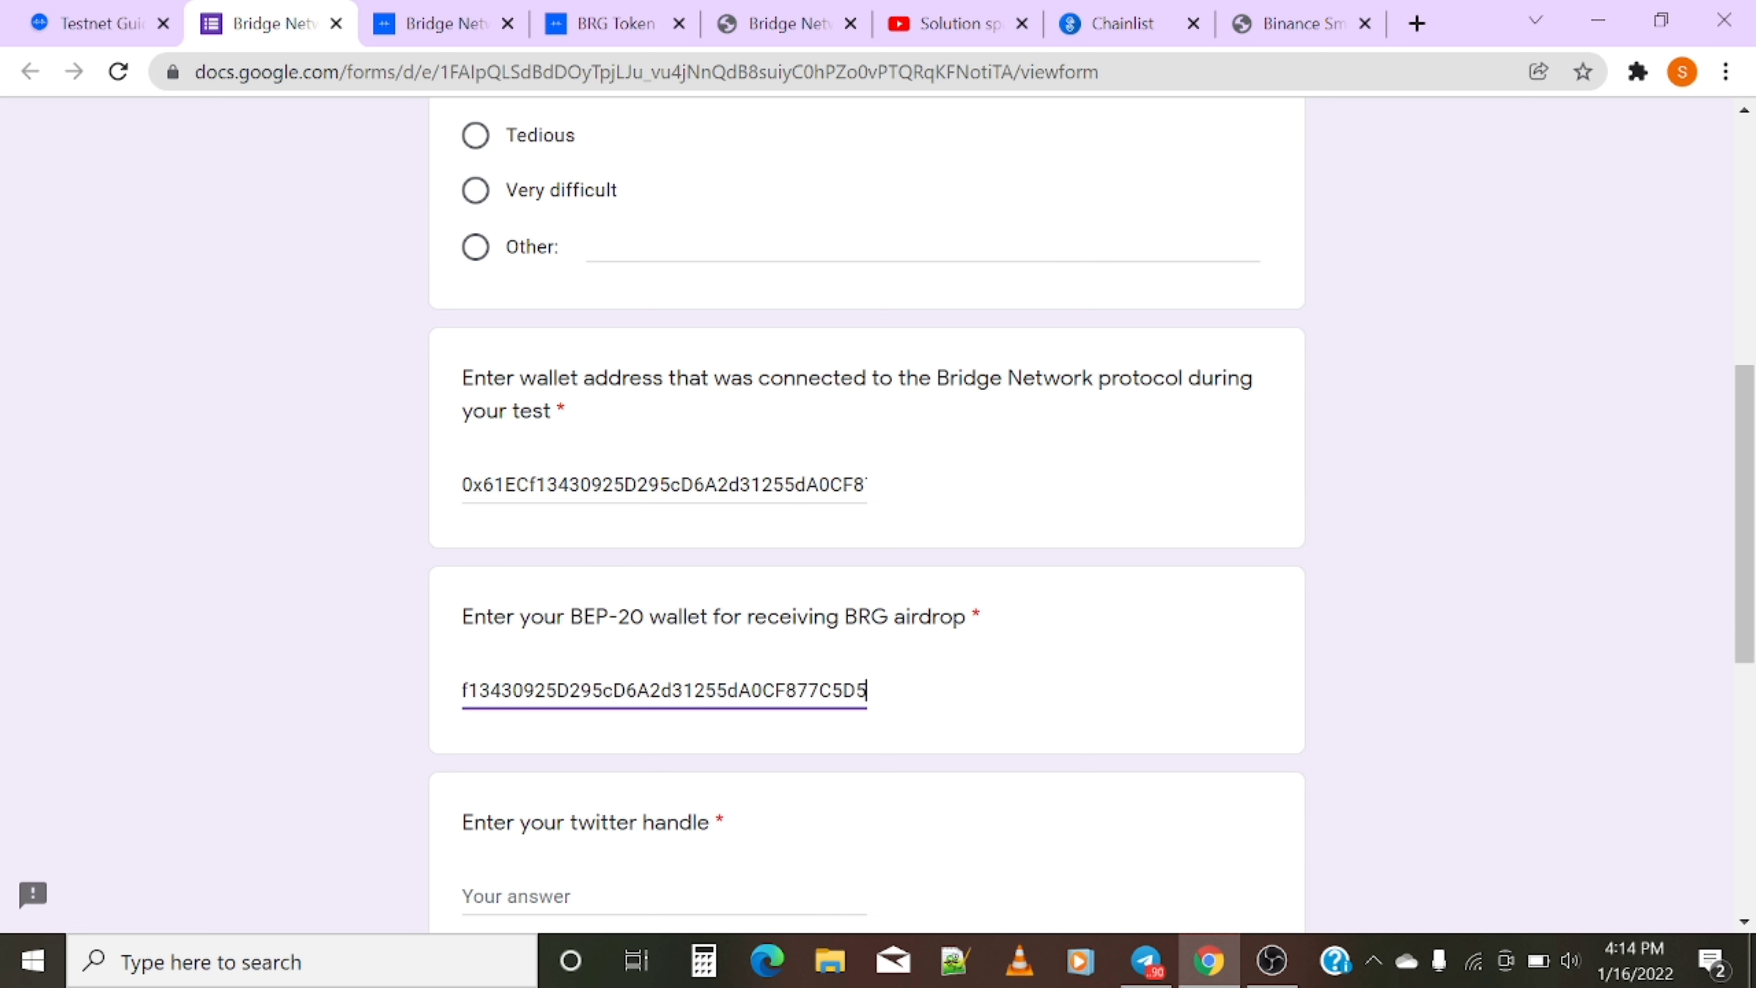
{"action": "scroll", "coordinate": [615, 705], "scroll_direction": "down", "scroll_amount": 2}
{"action": "left_click", "coordinate": [612, 745]}
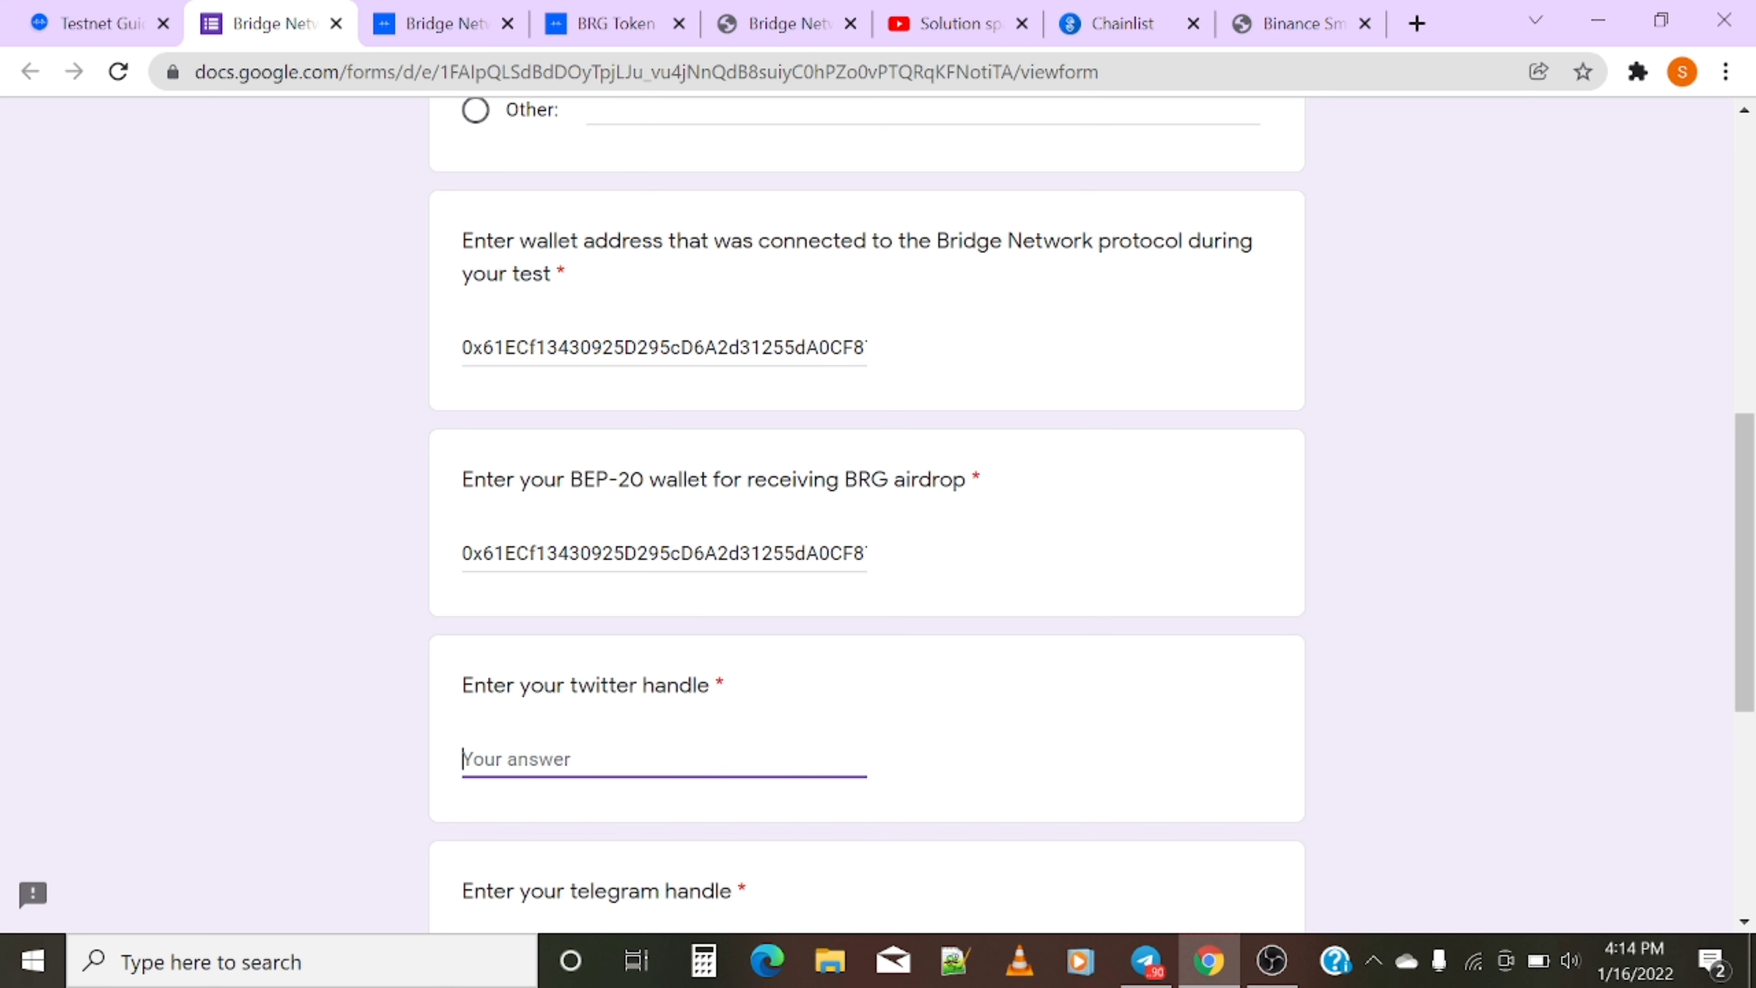
{"action": "scroll", "coordinate": [637, 739], "scroll_direction": "down", "scroll_amount": 4}
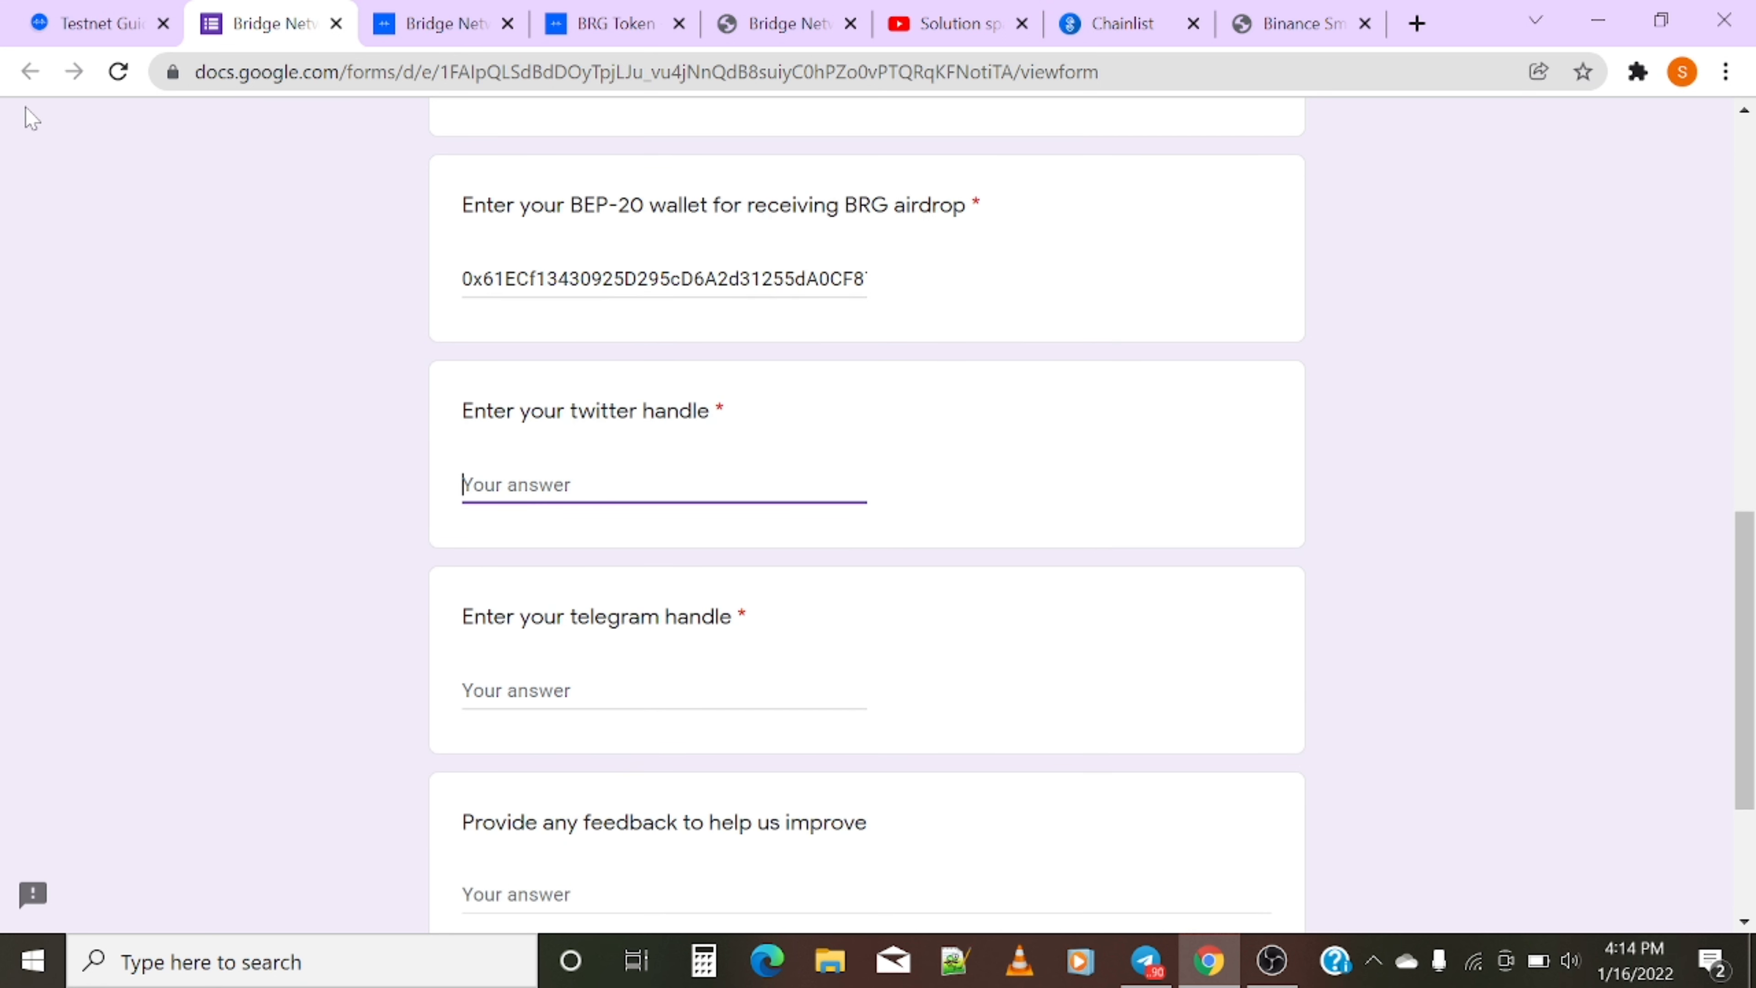
{"action": "left_click", "coordinate": [21, 29]}
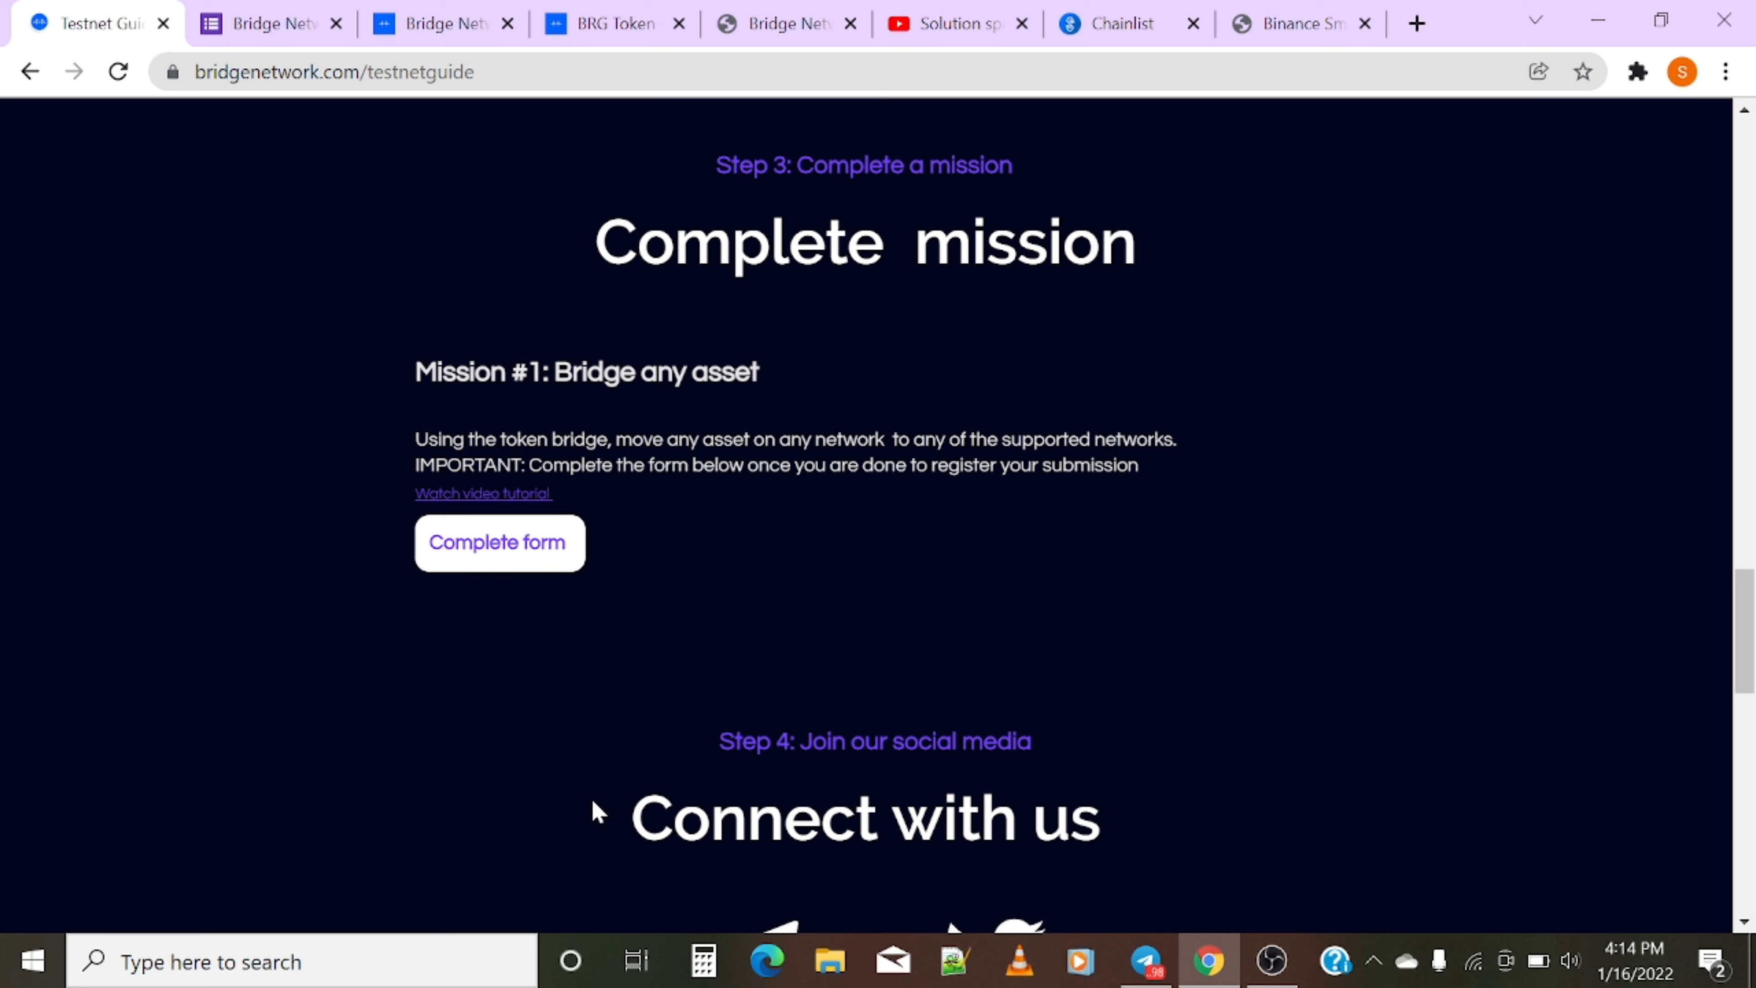
{"action": "scroll", "coordinate": [592, 811], "scroll_direction": "down", "scroll_amount": 8}
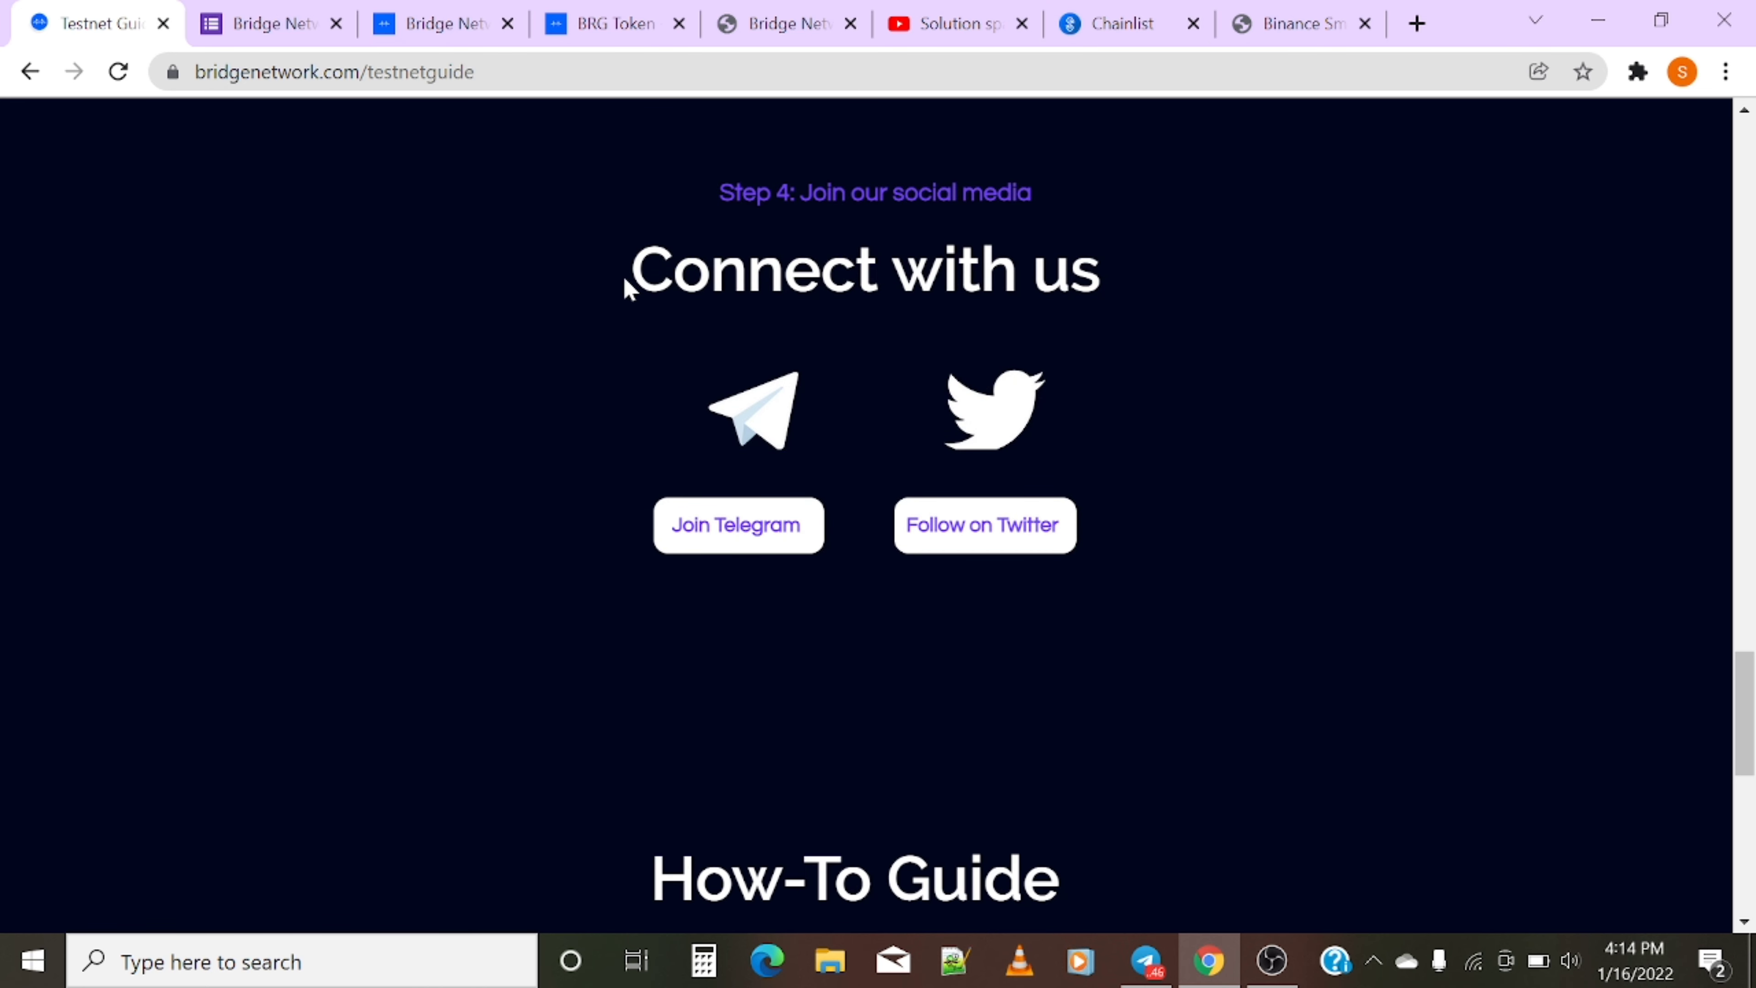
{"action": "left_click_drag", "start_coordinate": [627, 286], "coordinate": [1113, 273]}
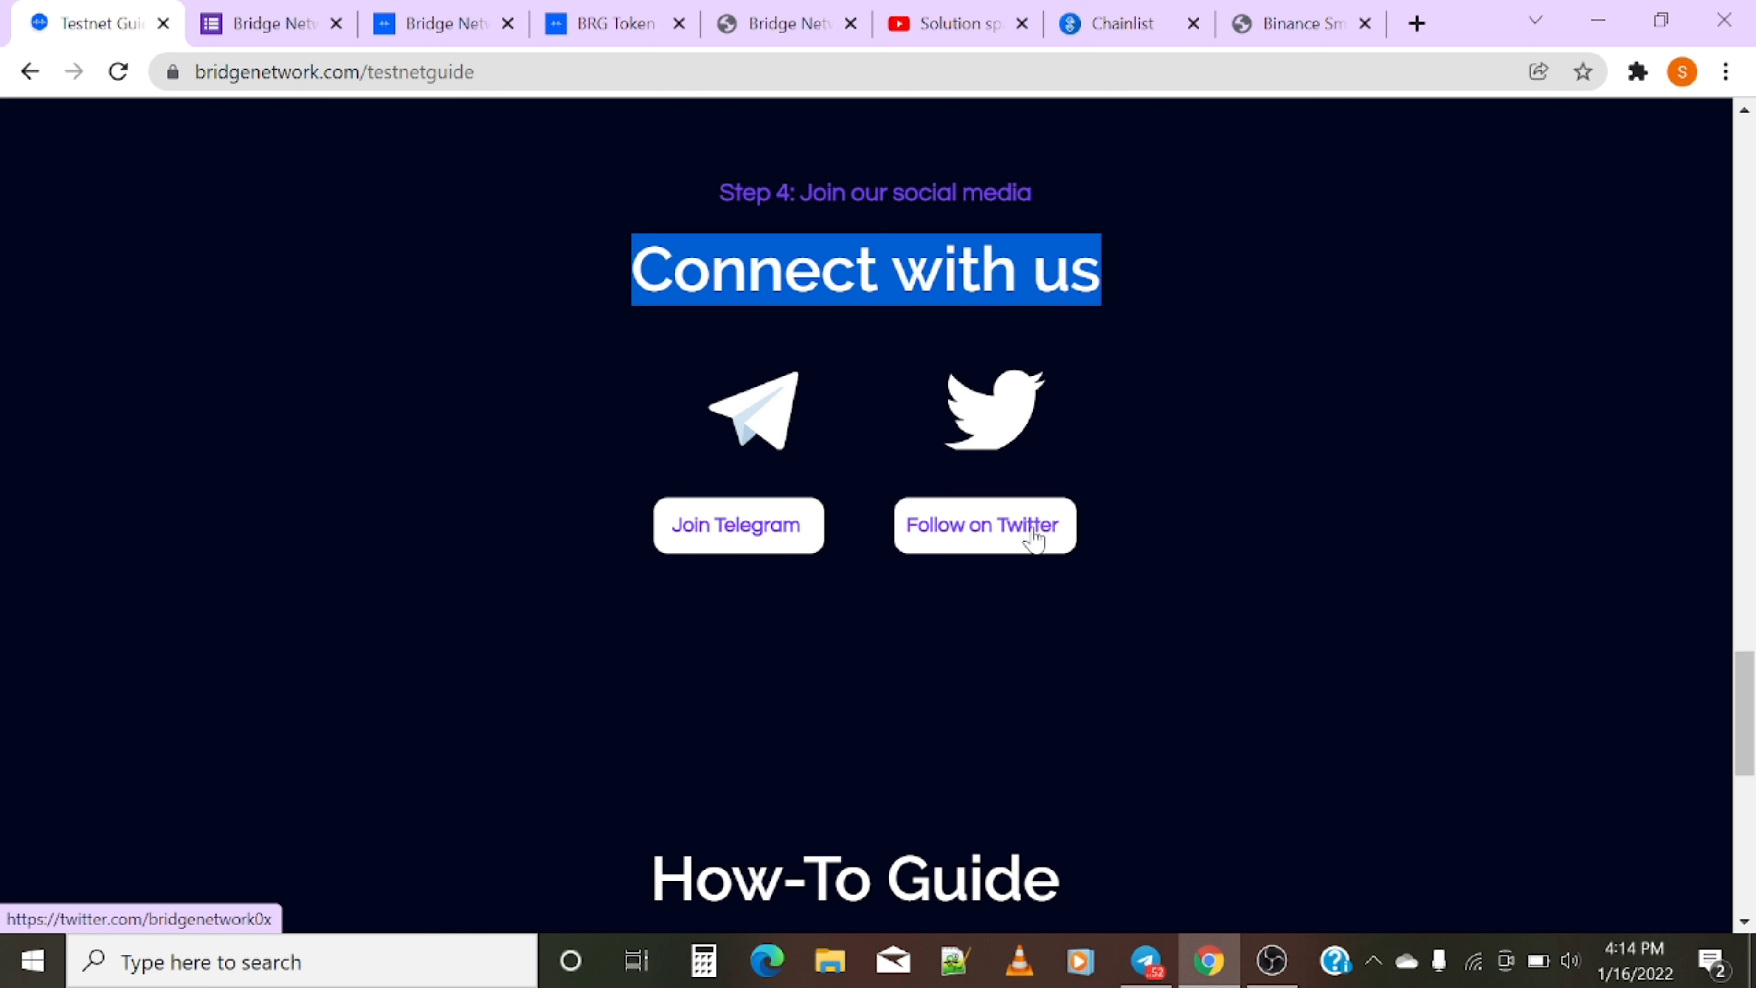
{"action": "scroll", "coordinate": [177, 612], "scroll_direction": "up", "scroll_amount": 4}
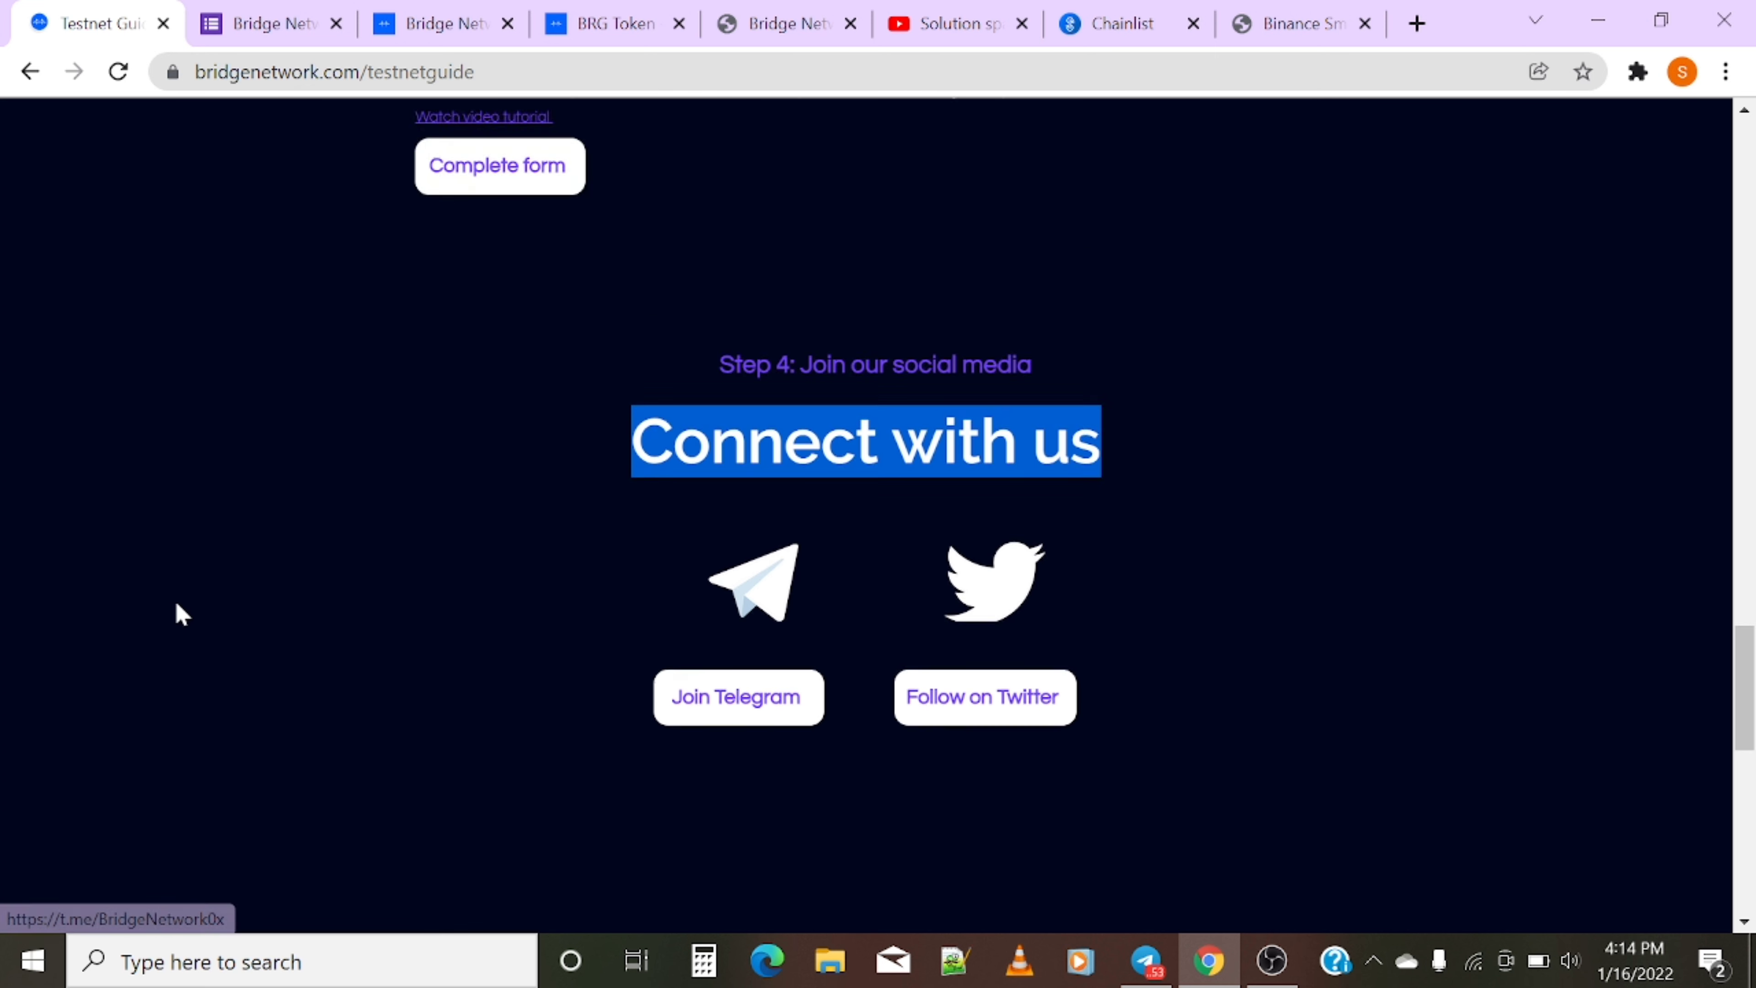
{"action": "left_click", "coordinate": [273, 20]}
{"action": "left_click", "coordinate": [35, 21]}
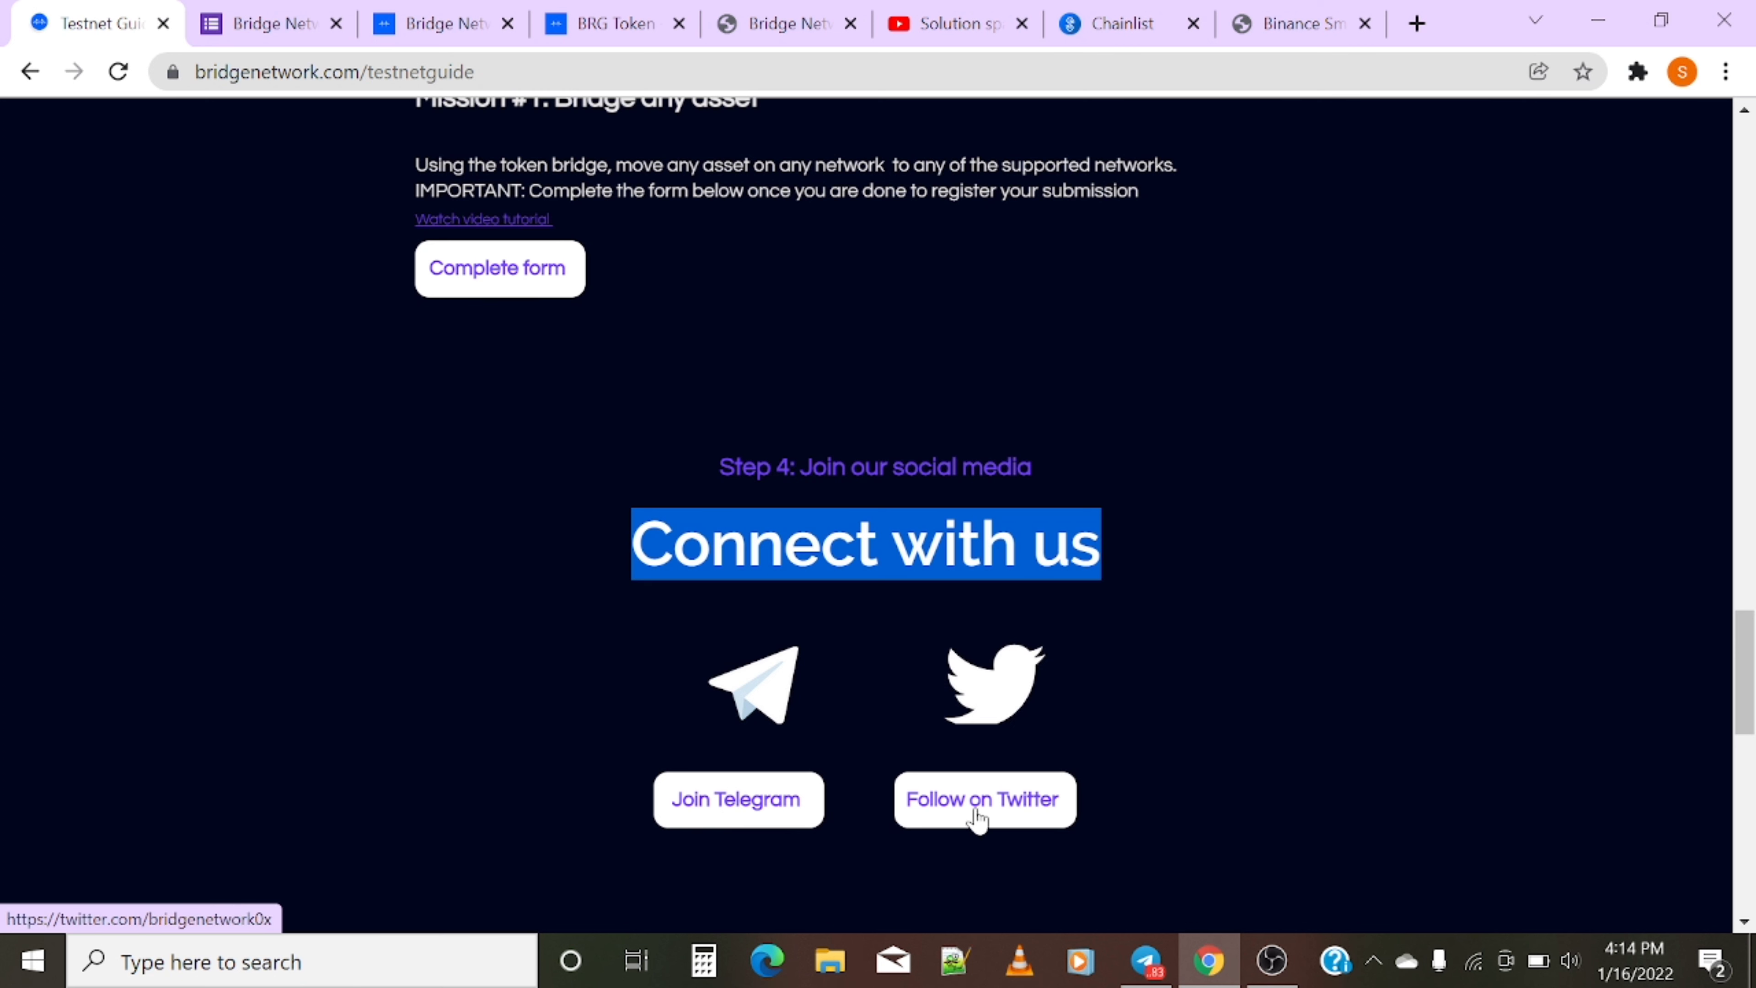
{"action": "left_click", "coordinate": [237, 10]}
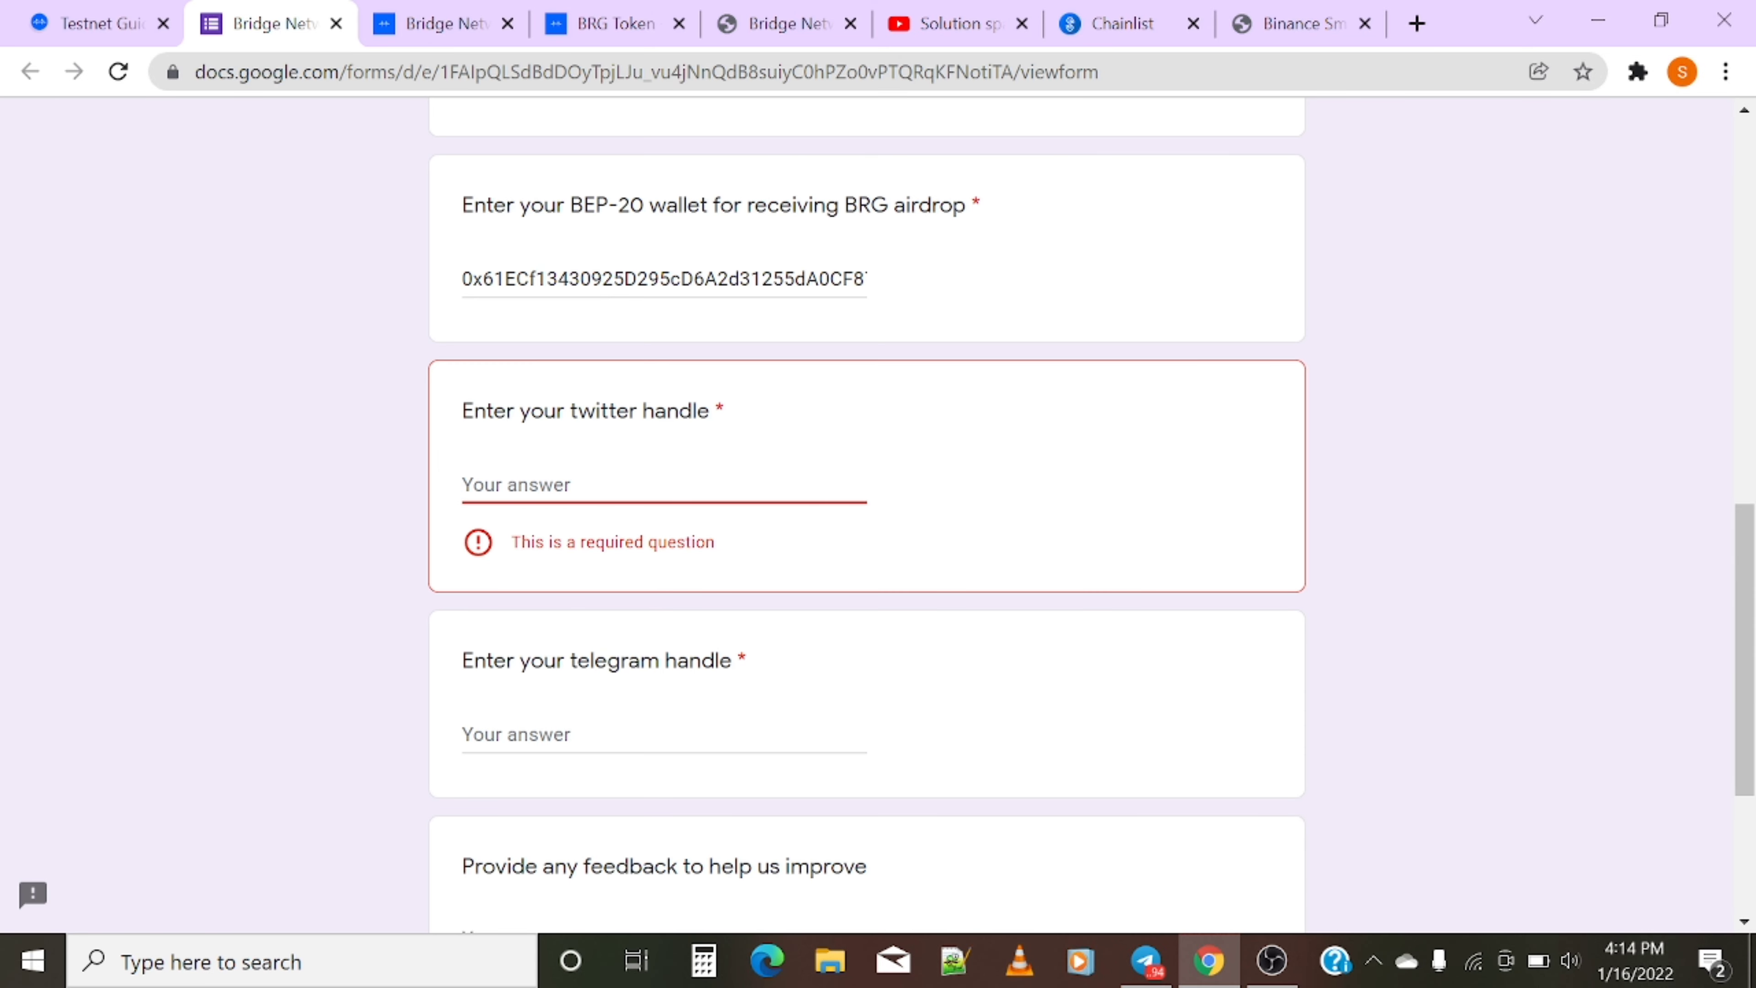
- Fill in the Twitter handle and Telegram handle answers on the Mission #1 form
{"action": "type", "text": "@sol"}
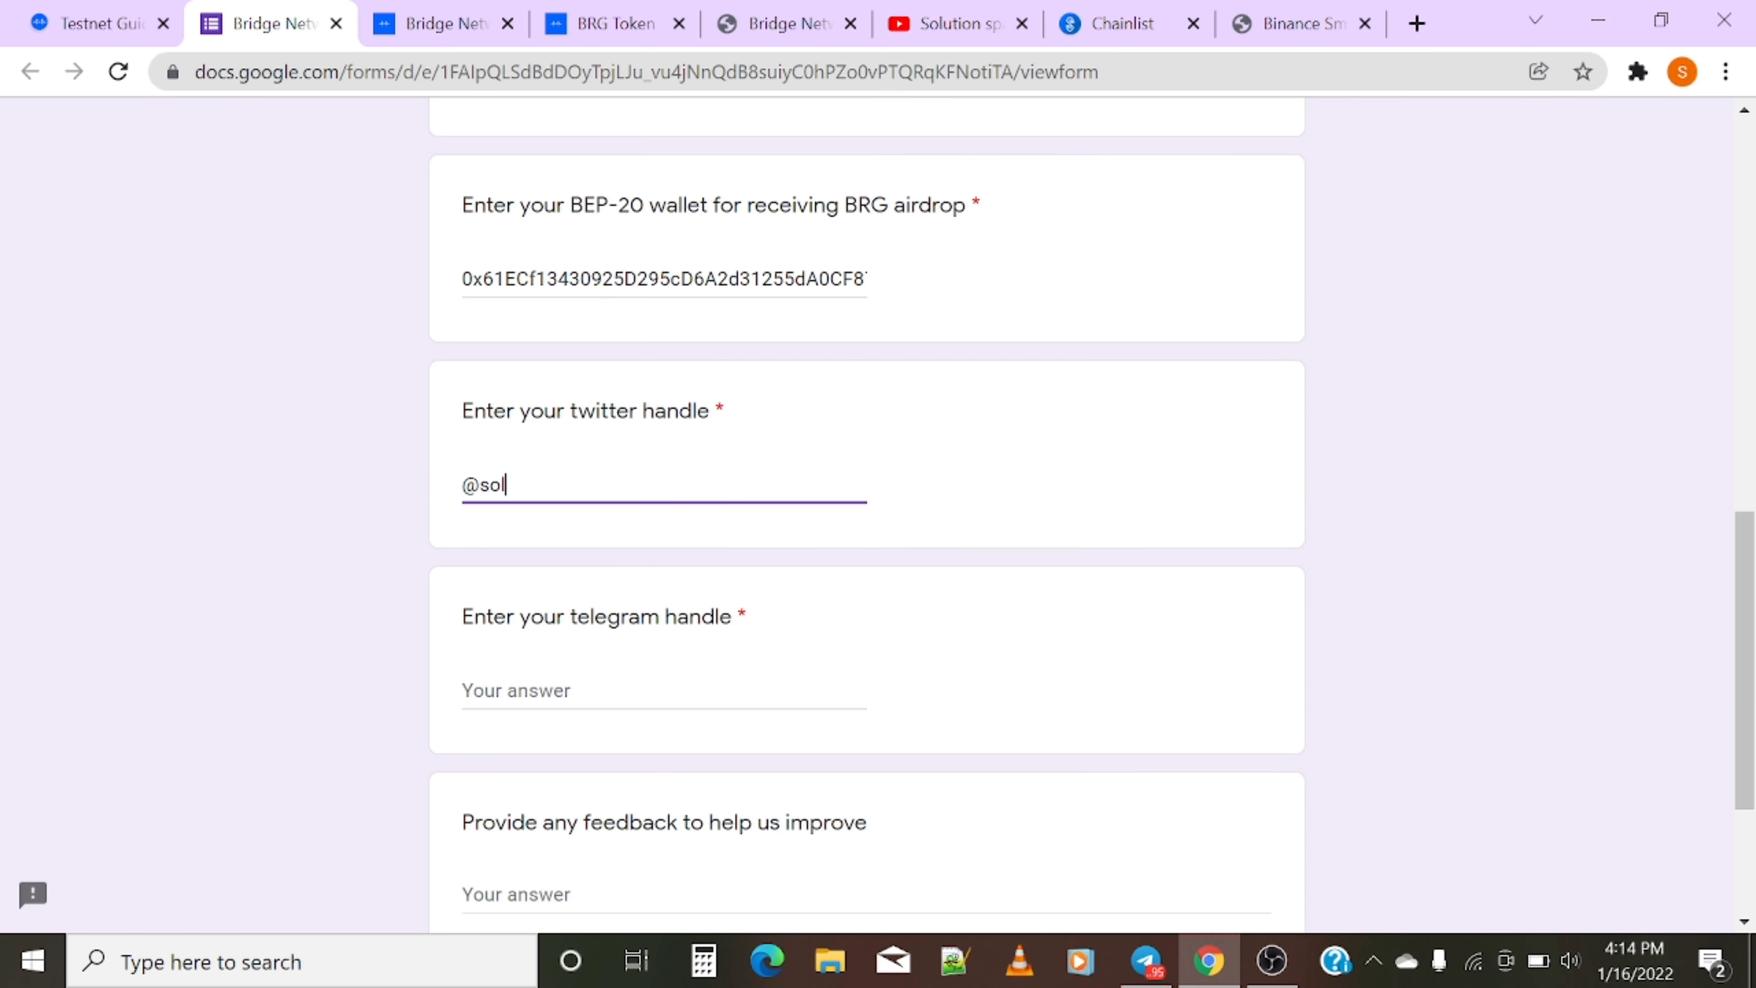
{"action": "type", "text": "utionspark2"}
{"action": "left_click", "coordinate": [769, 688]}
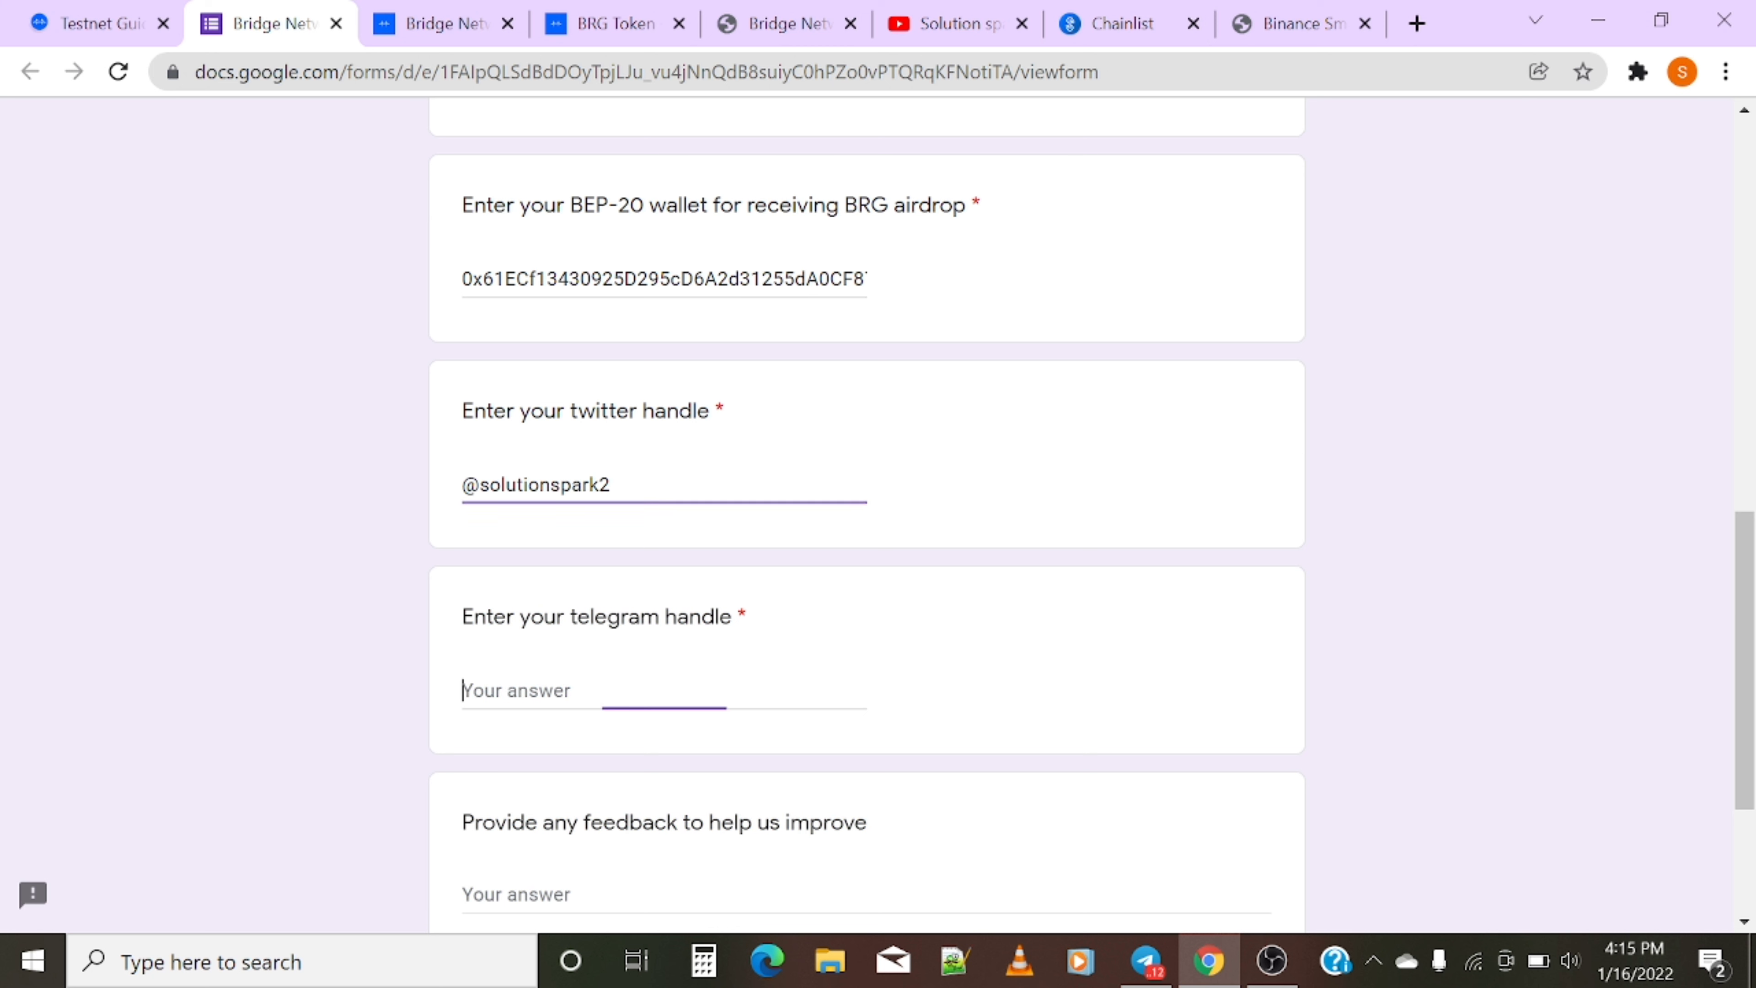
{"action": "type", "text": "@"}
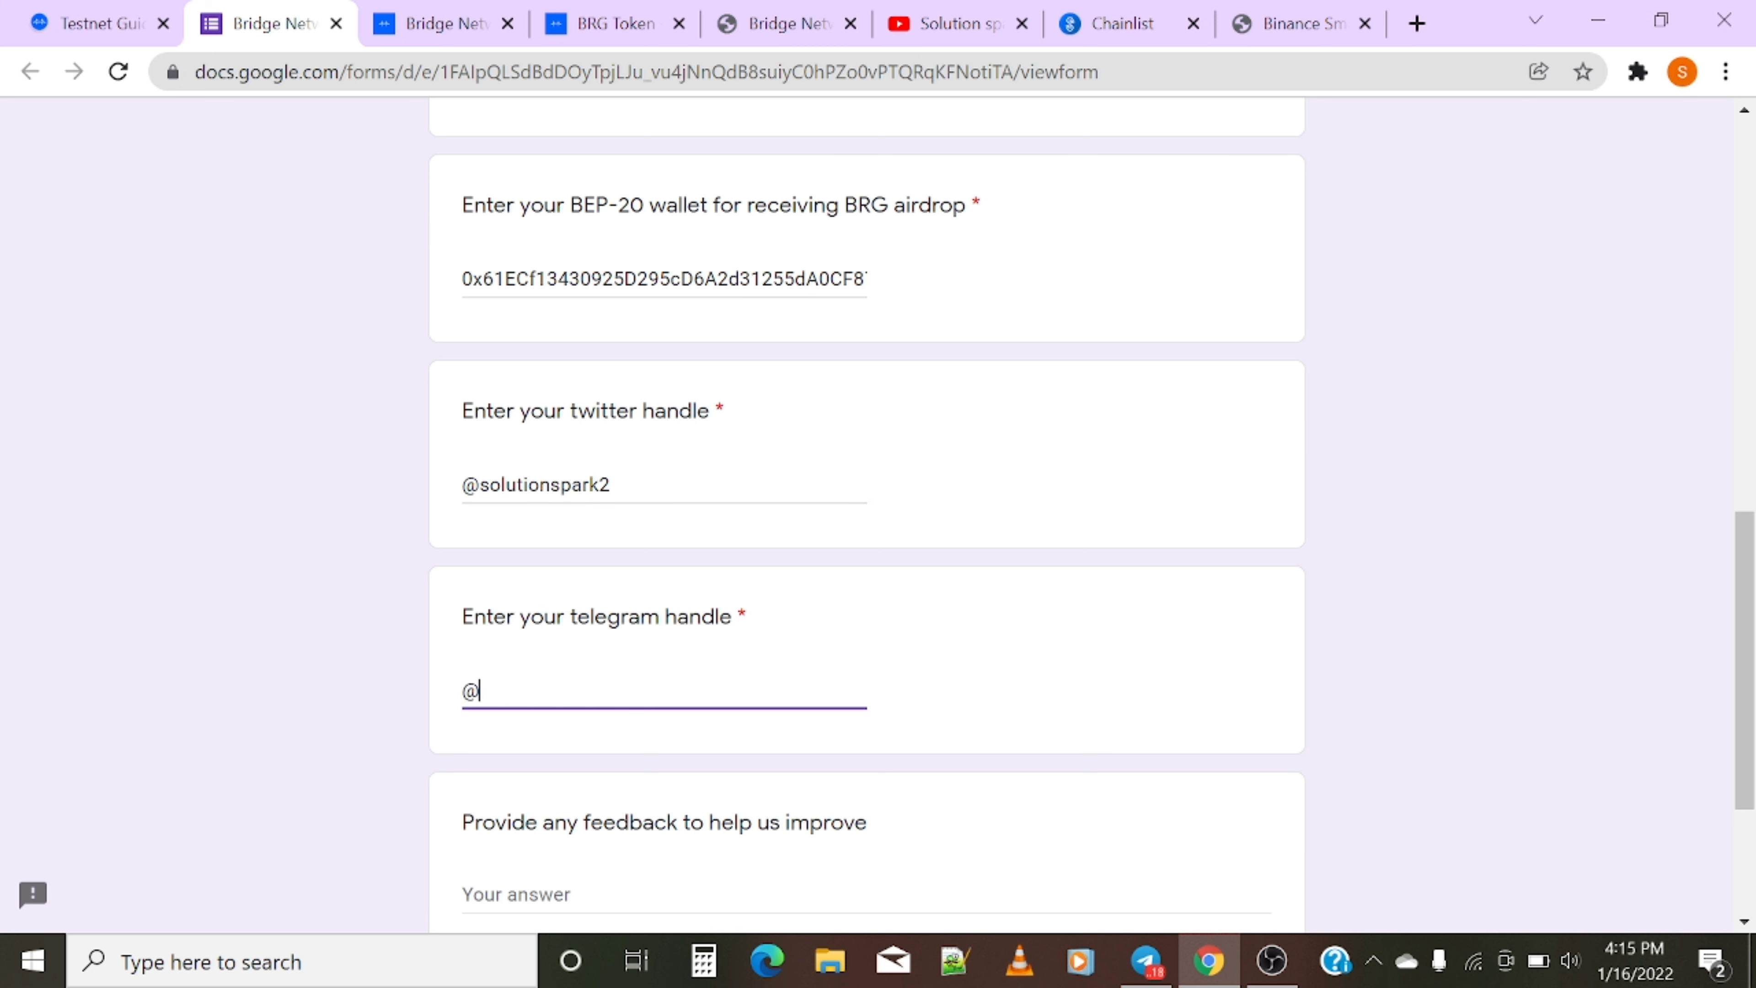
{"action": "type", "text": "Solutionspark"}
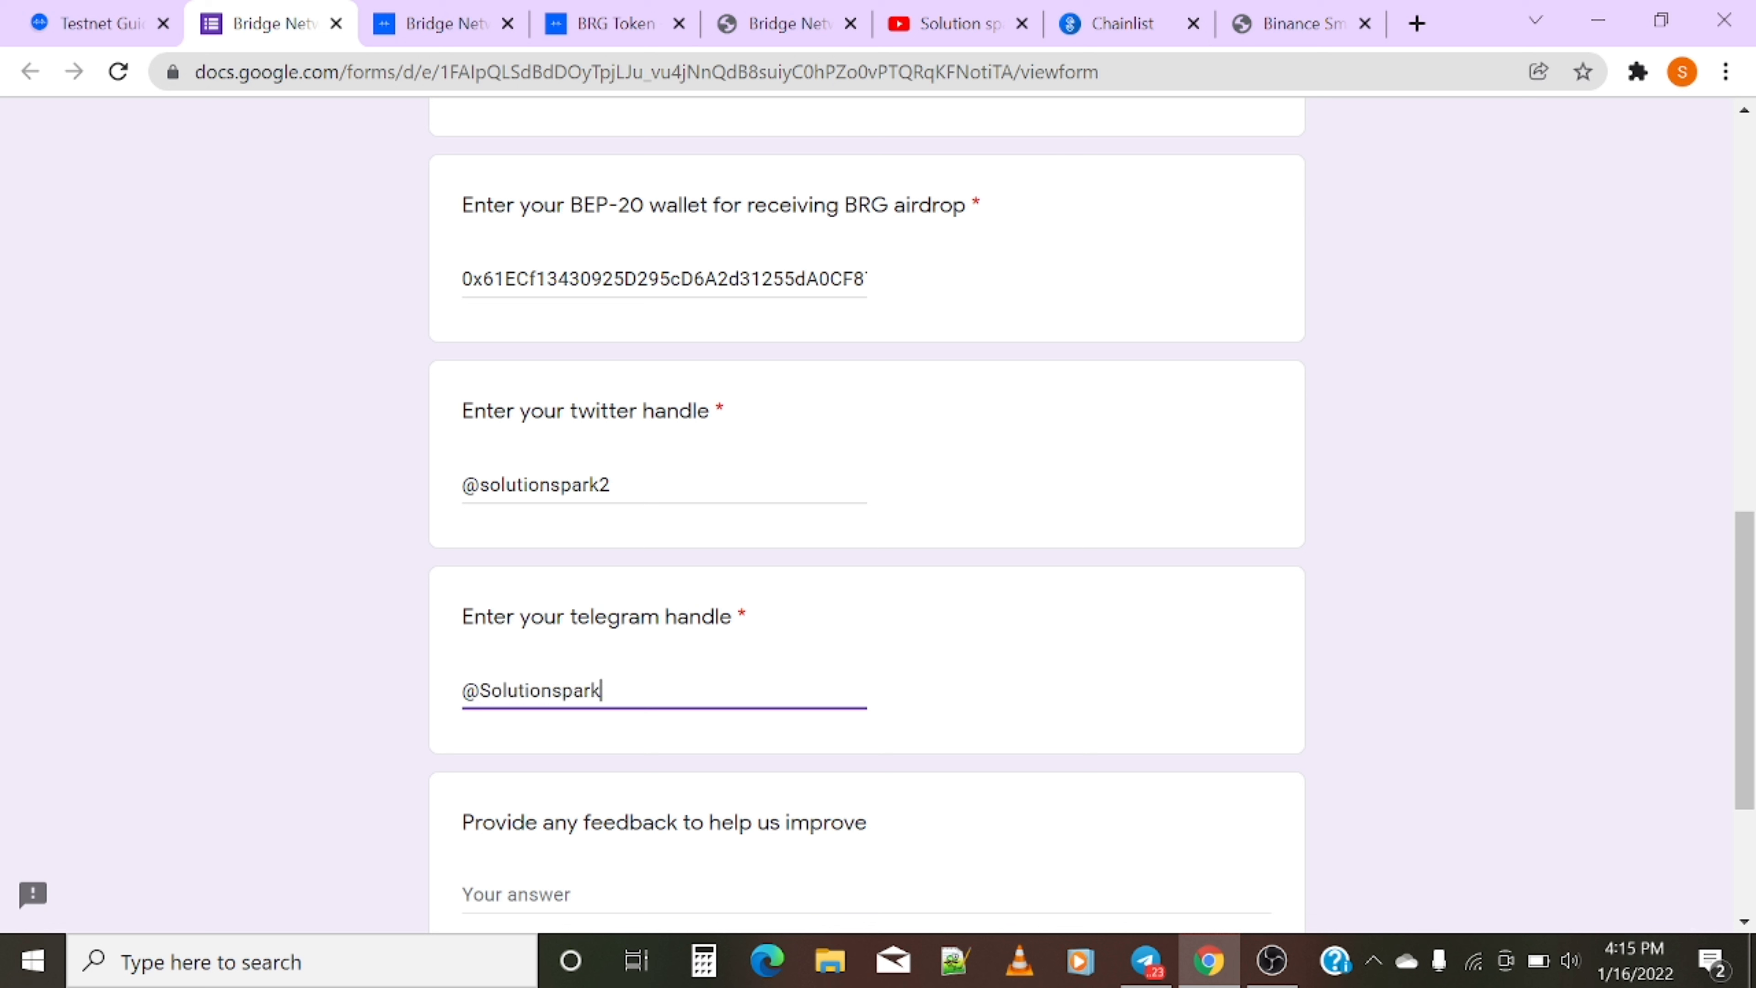
{"action": "type", "text": "00"}
{"action": "scroll", "coordinate": [653, 892], "scroll_direction": "down", "scroll_amount": 2}
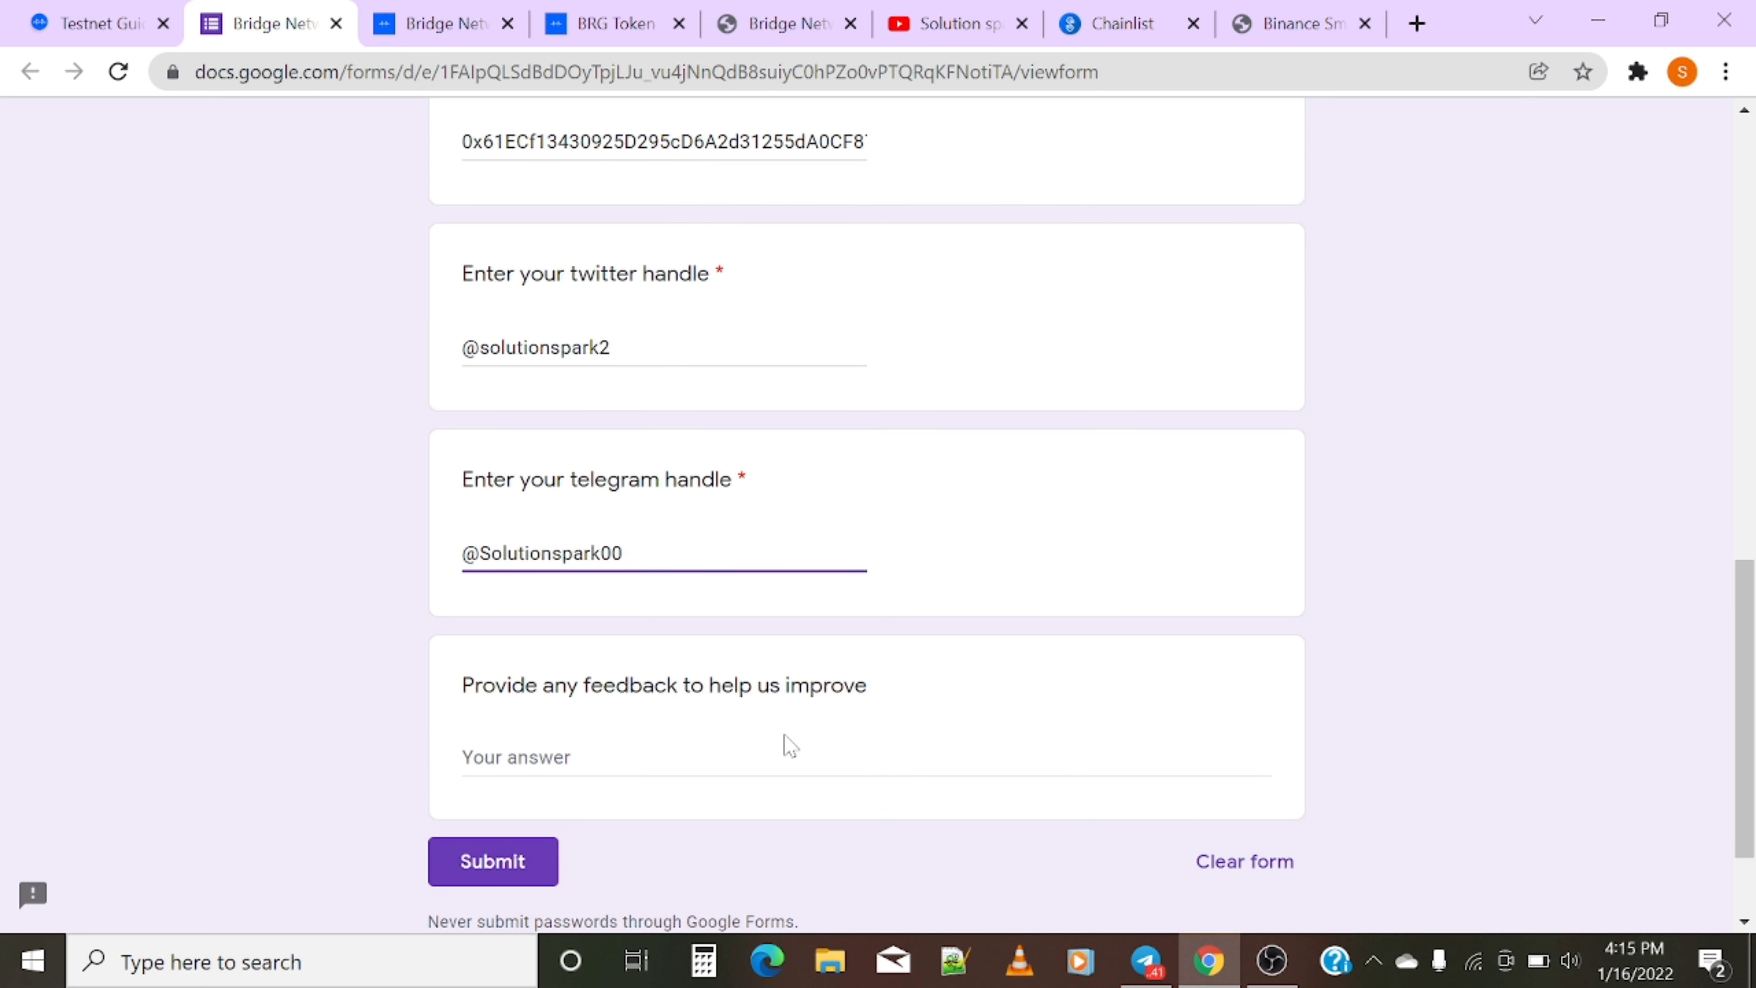
{"action": "left_click", "coordinate": [484, 757]}
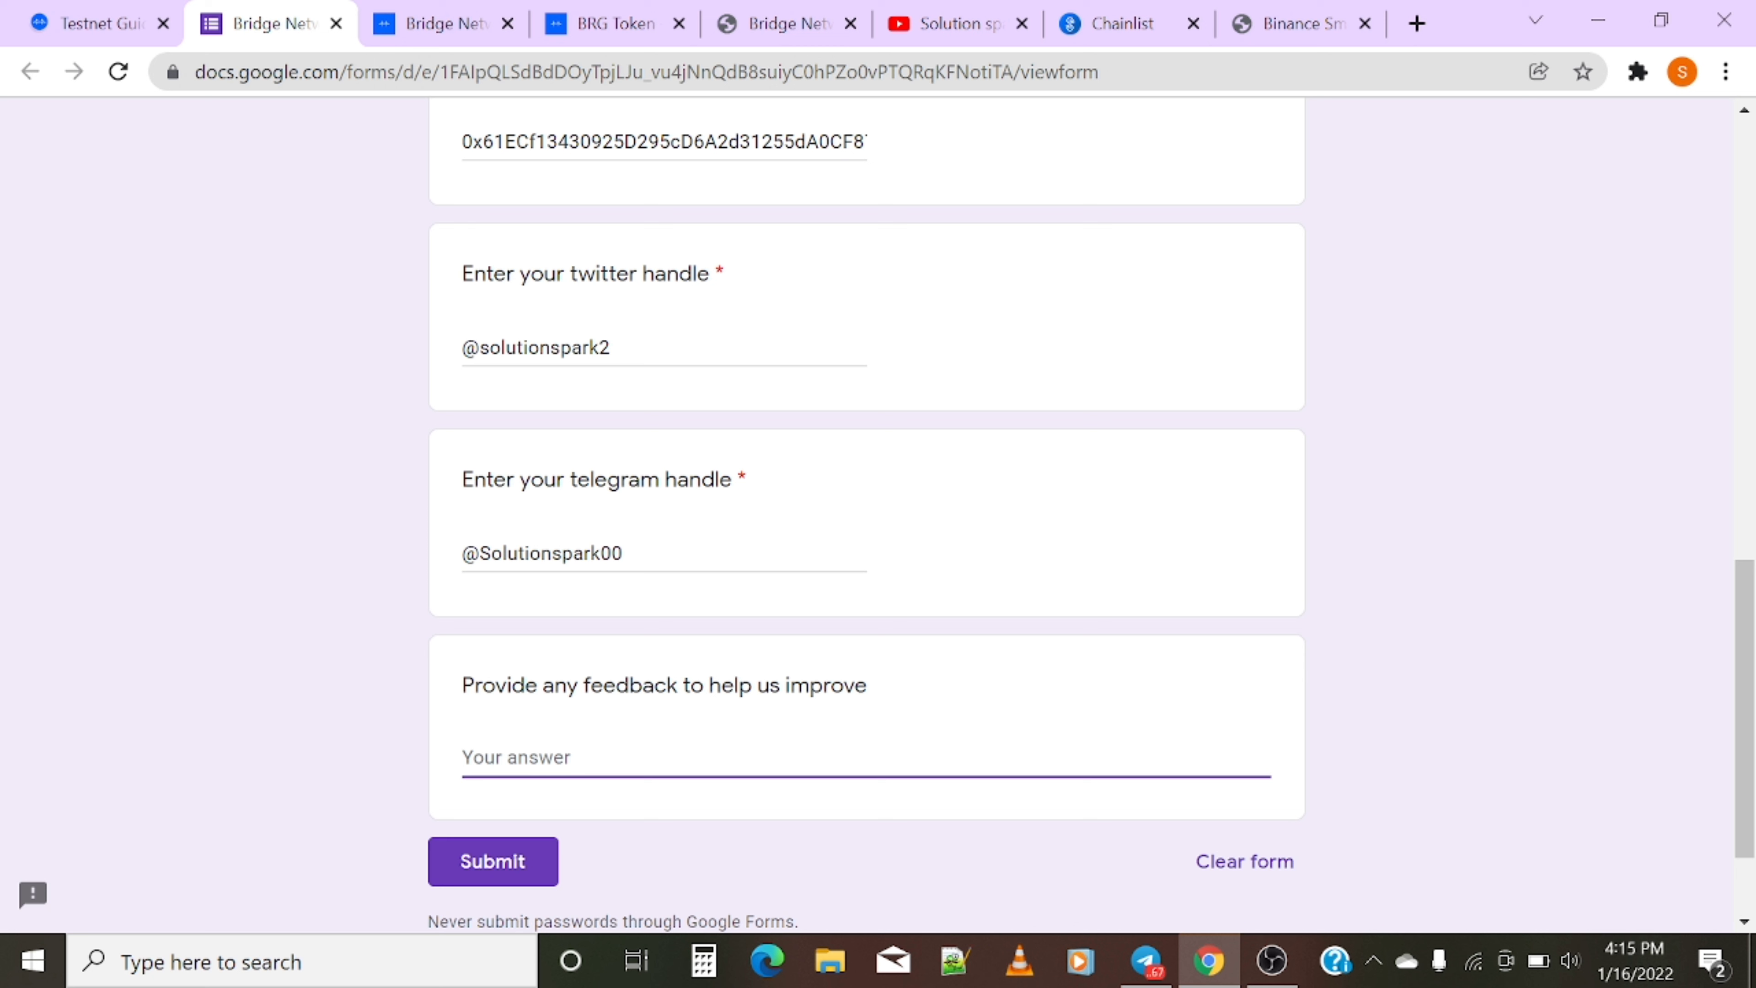
{"action": "left_click", "coordinate": [97, 23]}
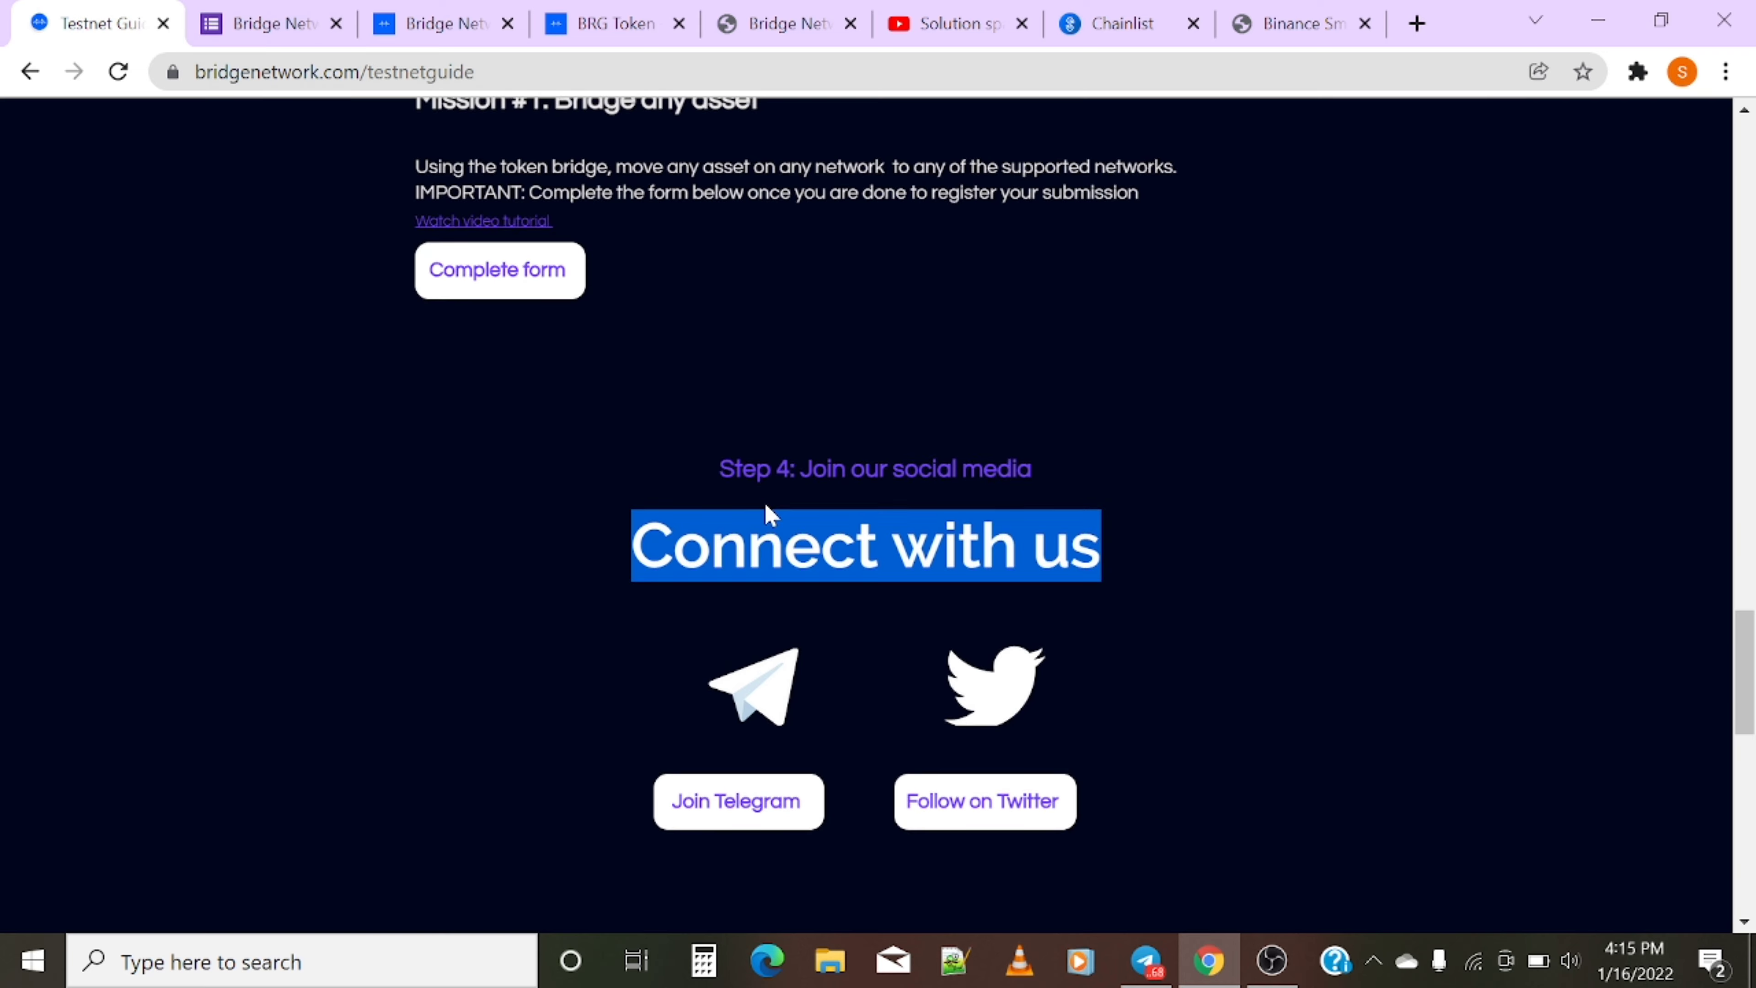
- Type the feedback 'this web are taking too many time to response' in the form
{"action": "scroll", "coordinate": [767, 498], "scroll_direction": "up", "scroll_amount": 8}
{"action": "scroll", "coordinate": [768, 495], "scroll_direction": "up", "scroll_amount": 15}
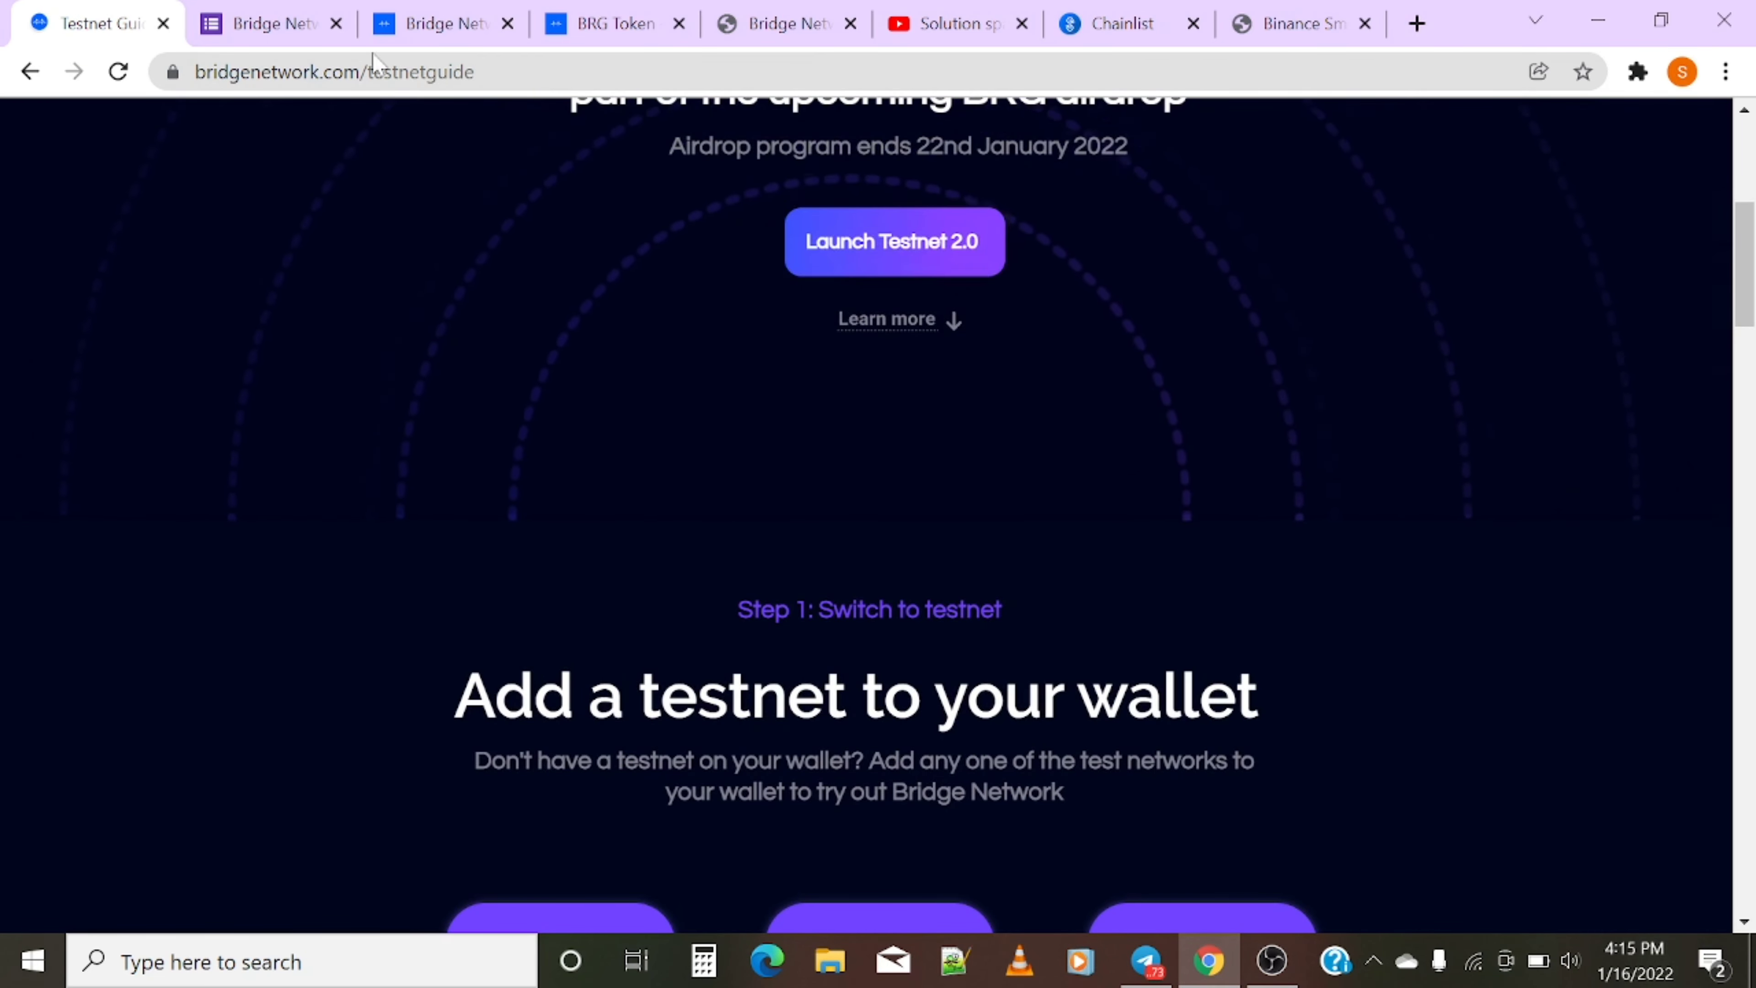
{"action": "left_click", "coordinate": [266, 24]}
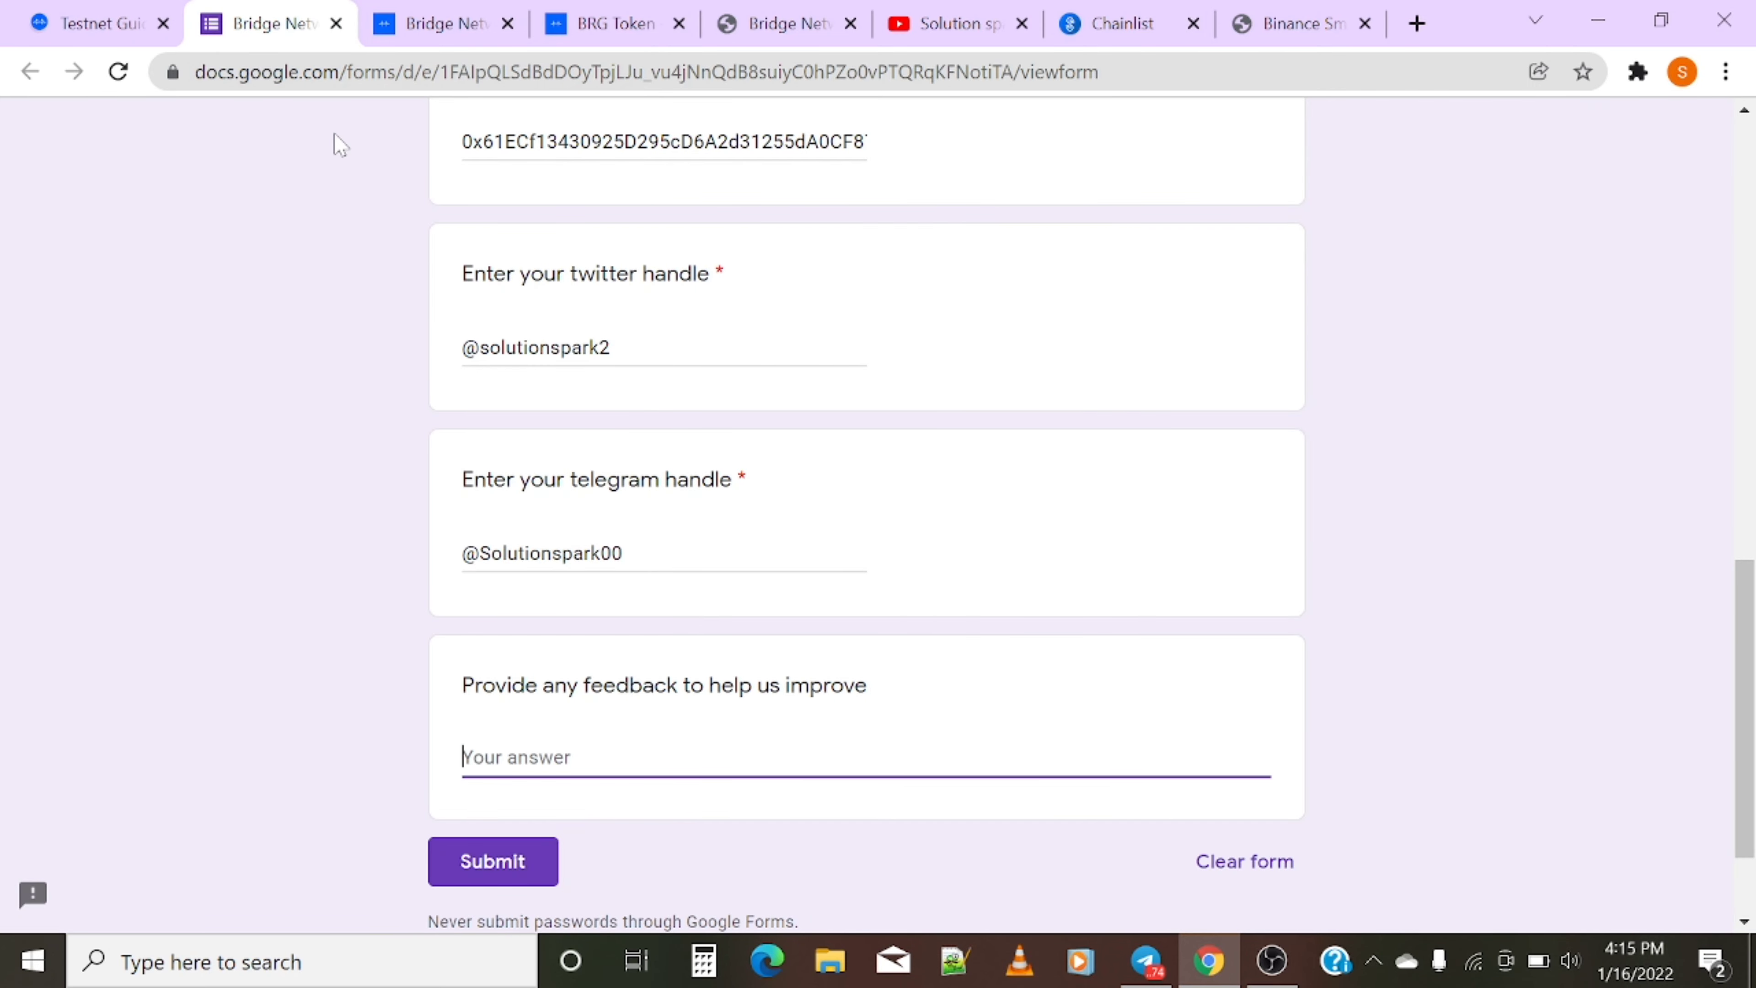
{"action": "type", "text": "this web are taking t"}
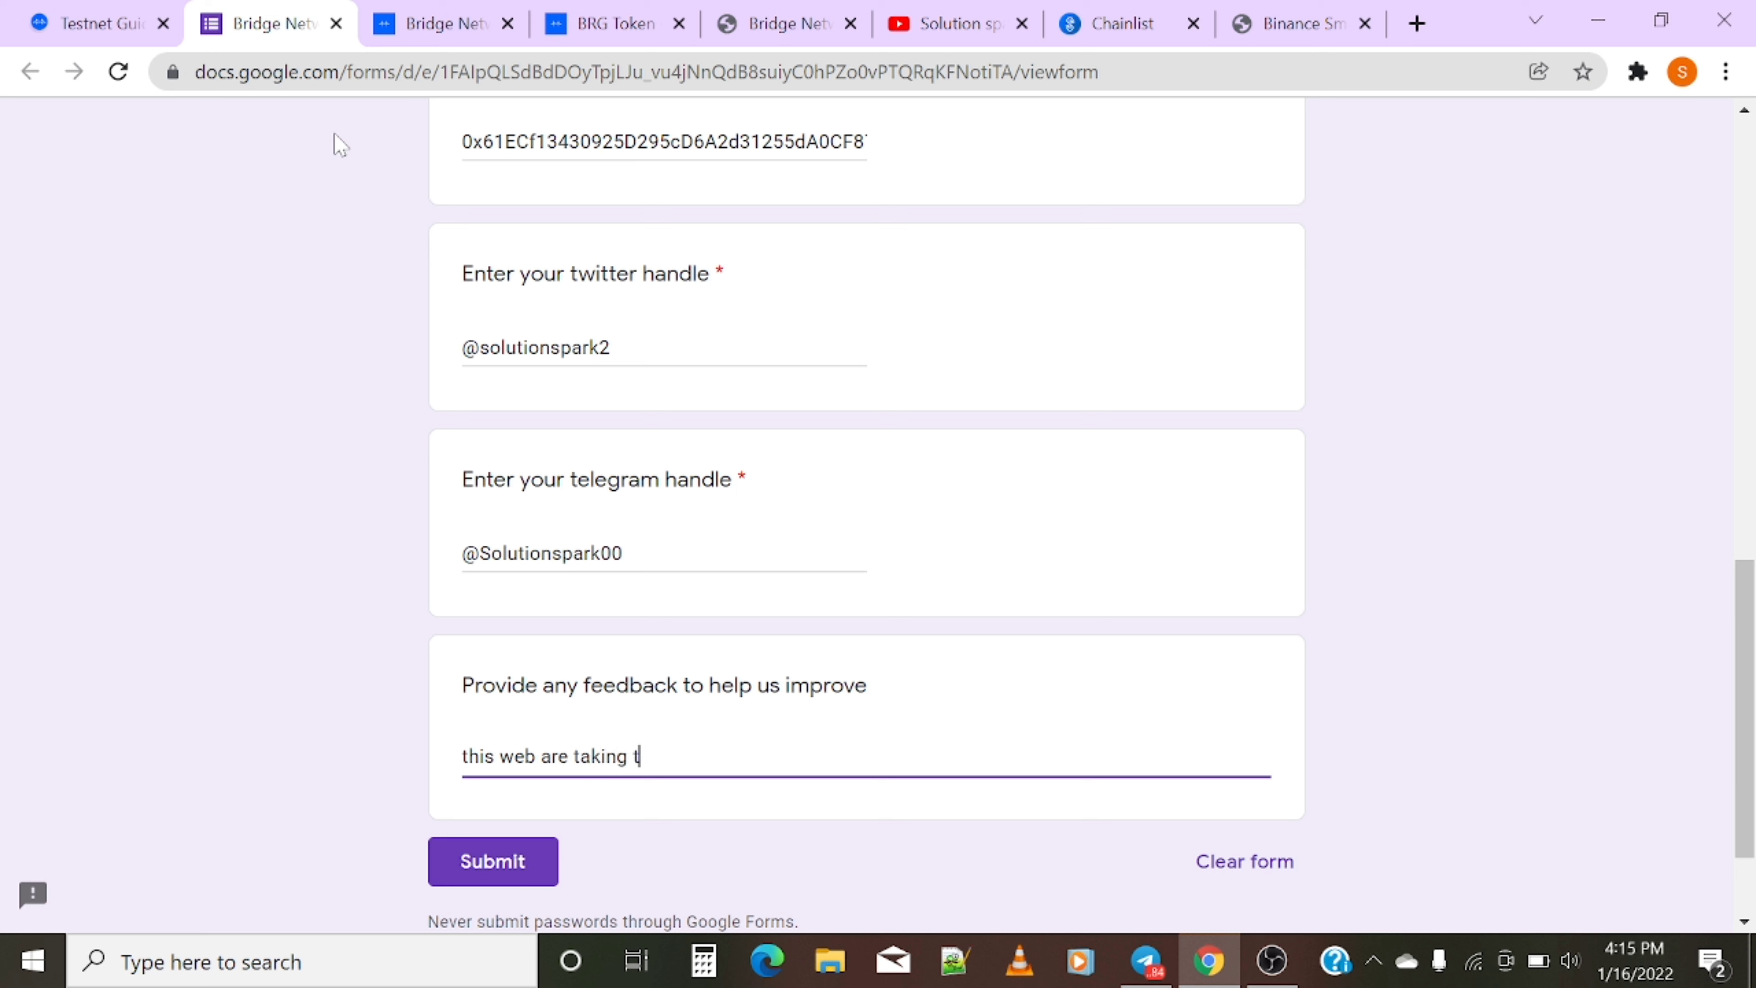
{"action": "type", "text": "oo many time to "}
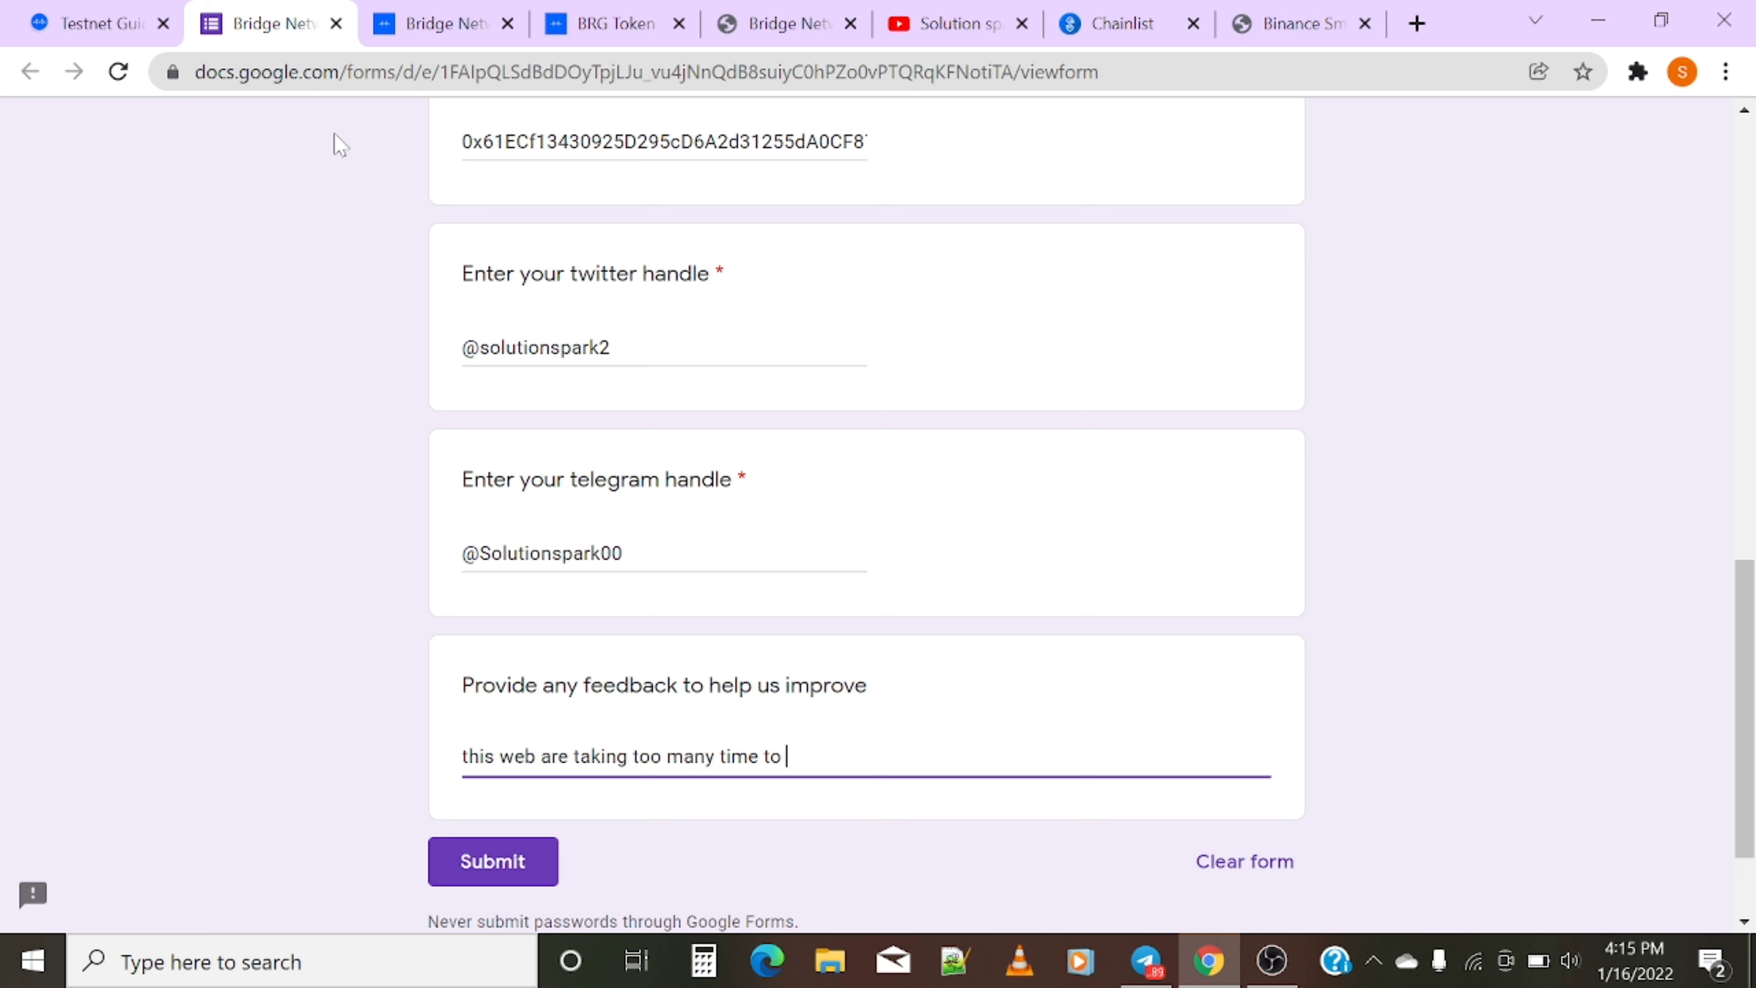
{"action": "type", "text": "response"}
- Review the connected-wallet and BEP-20 wallet answers in the form
{"action": "scroll", "coordinate": [1025, 781], "scroll_direction": "up", "scroll_amount": 5}
{"action": "scroll", "coordinate": [968, 747], "scroll_direction": "up", "scroll_amount": 10}
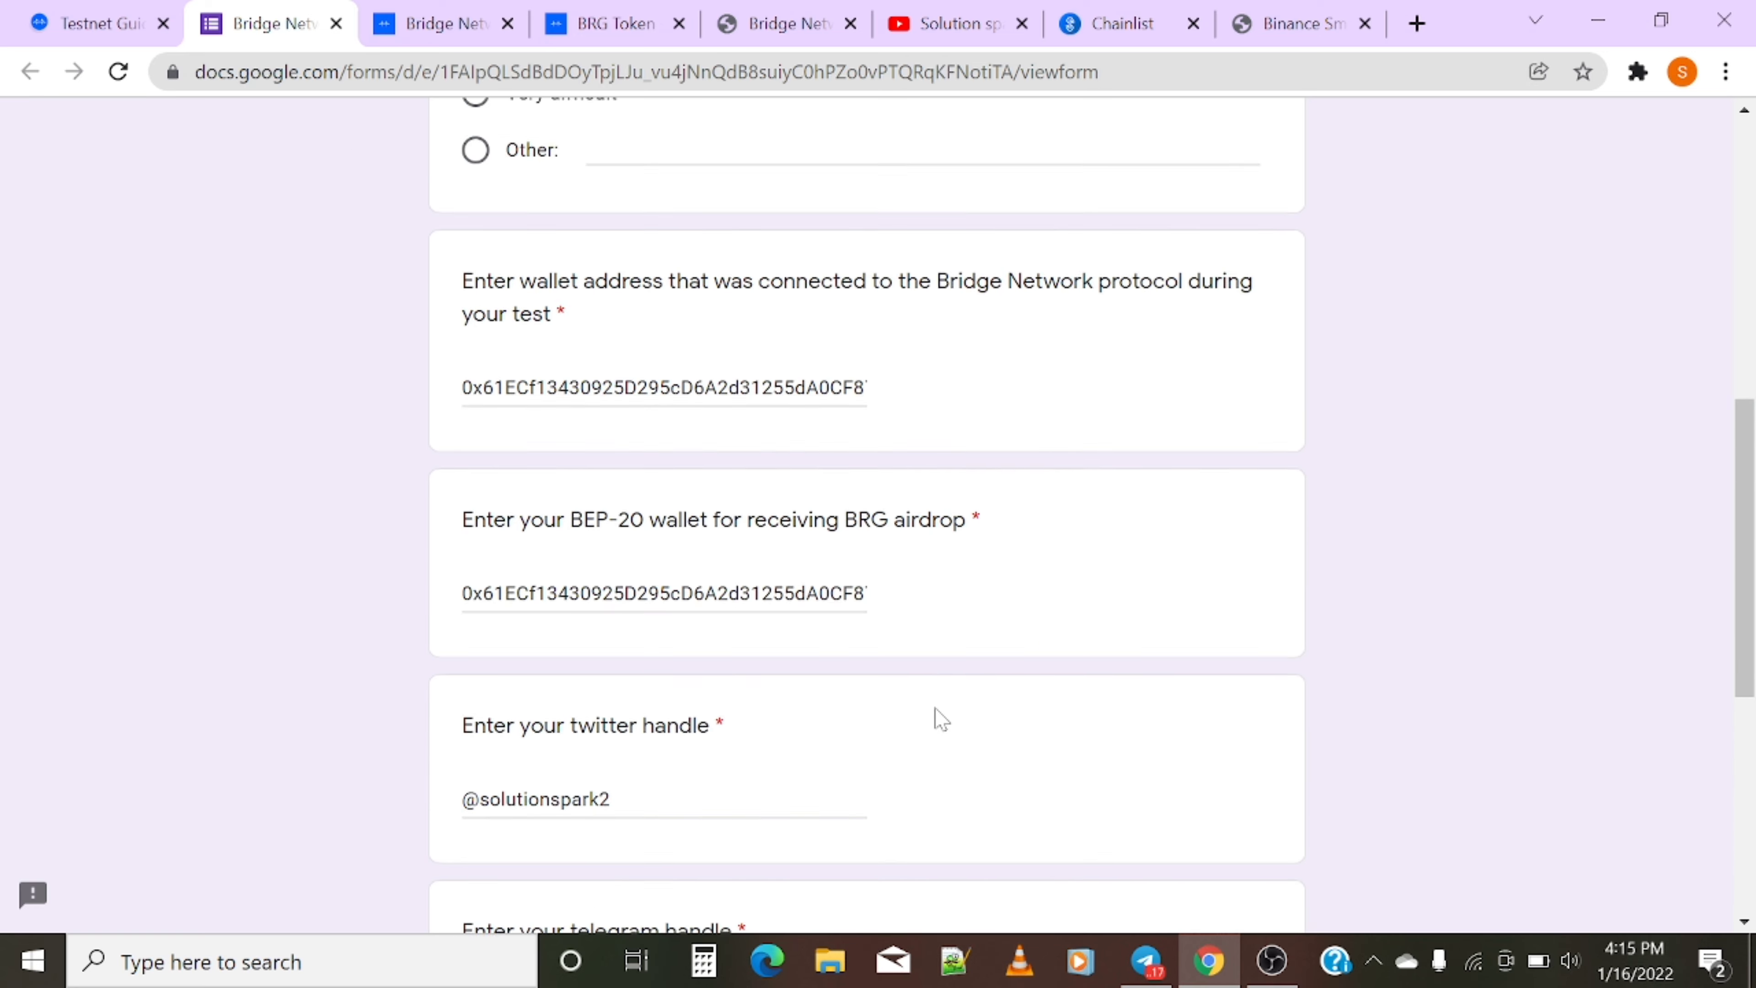
{"action": "scroll", "coordinate": [717, 713], "scroll_direction": "down", "scroll_amount": 10}
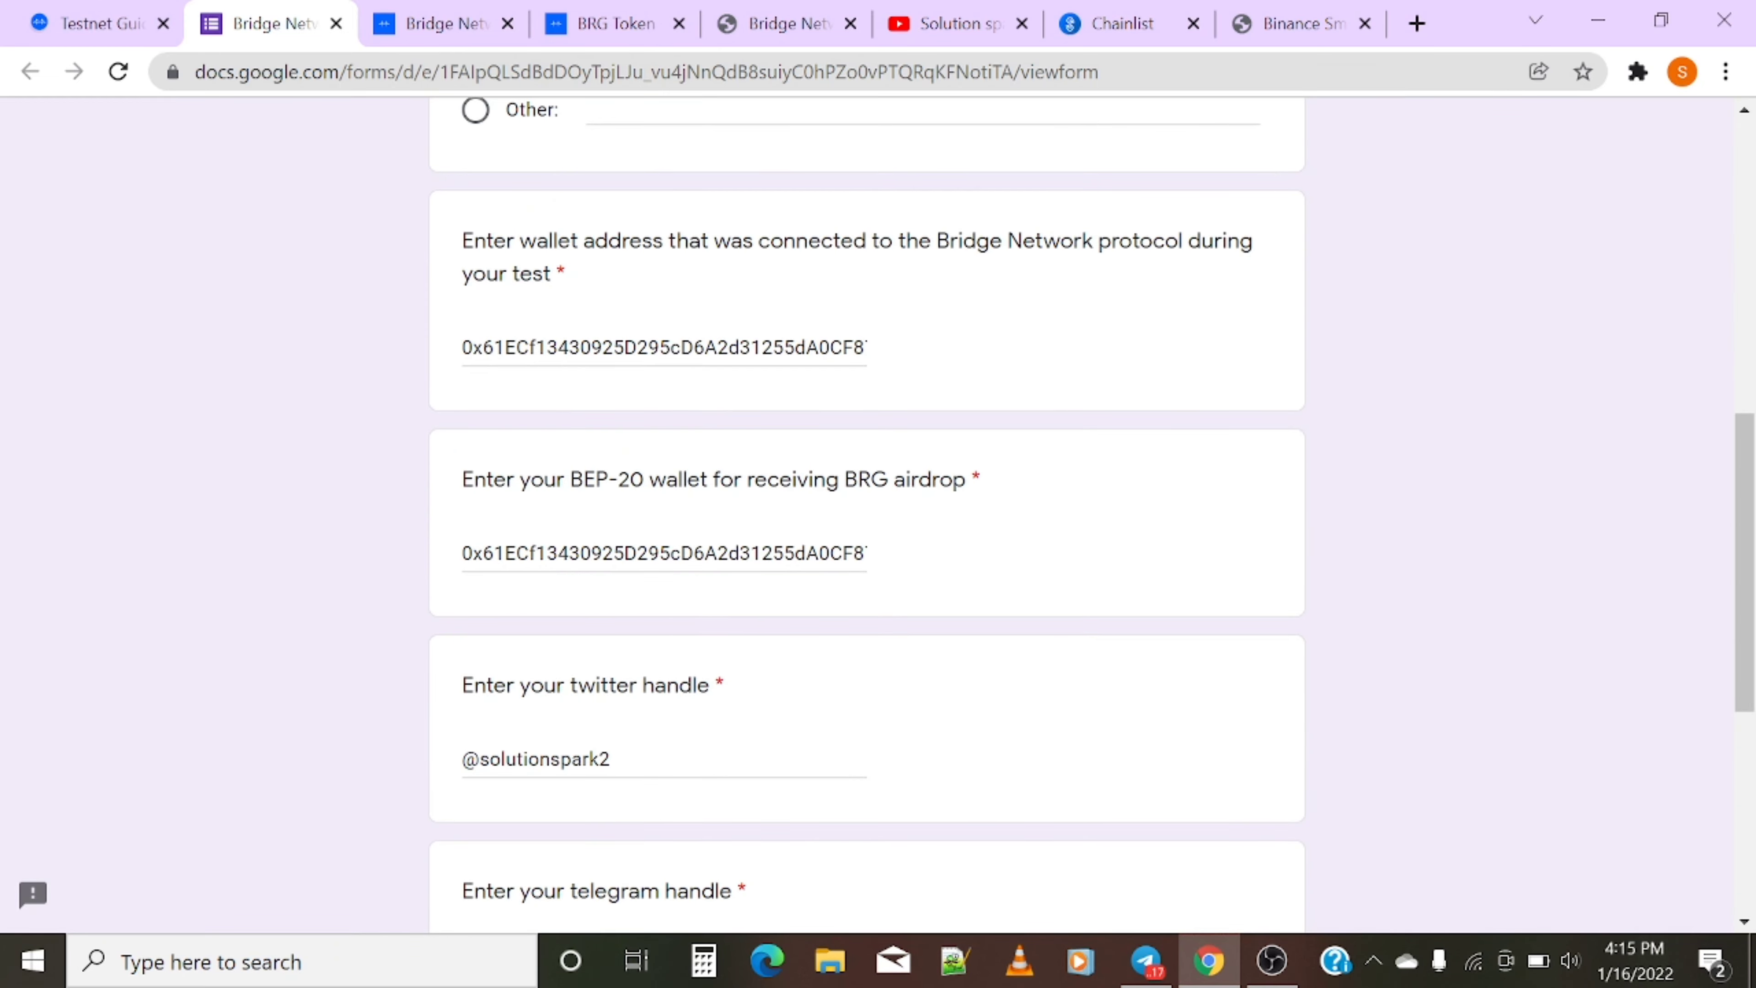
{"action": "scroll", "coordinate": [717, 713], "scroll_direction": "up", "scroll_amount": 5}
{"action": "scroll", "coordinate": [717, 713], "scroll_direction": "down", "scroll_amount": 2}
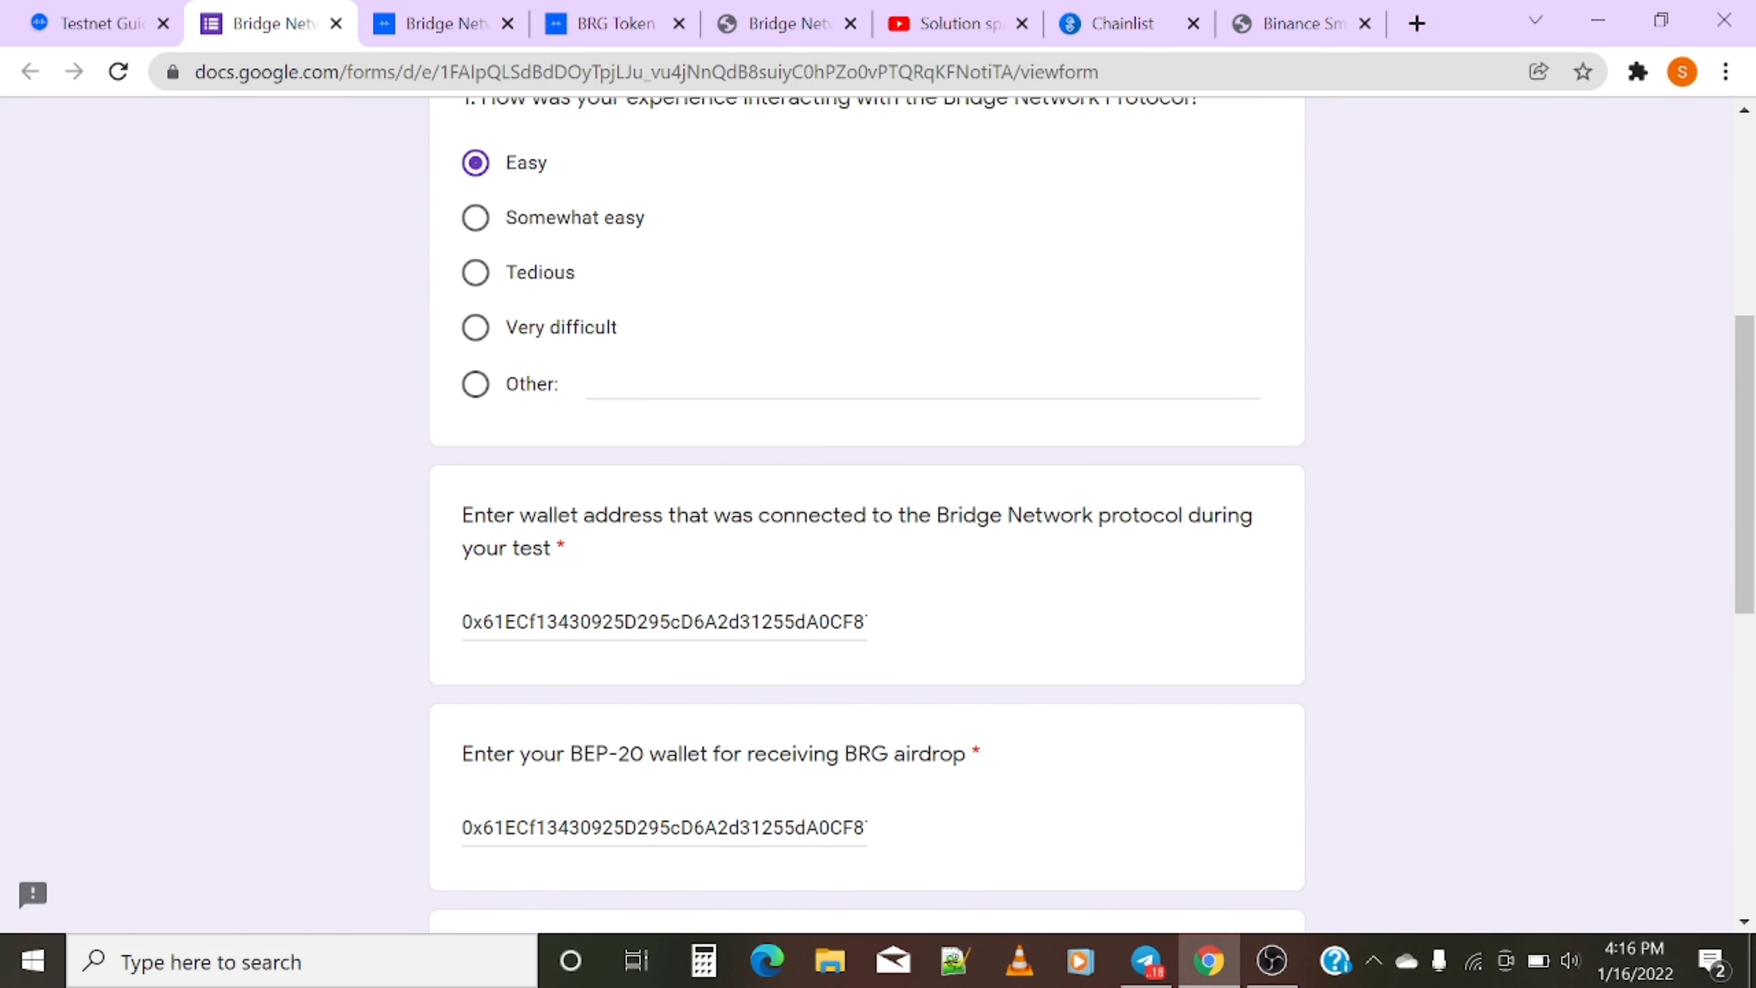
{"action": "left_click", "coordinate": [719, 621]}
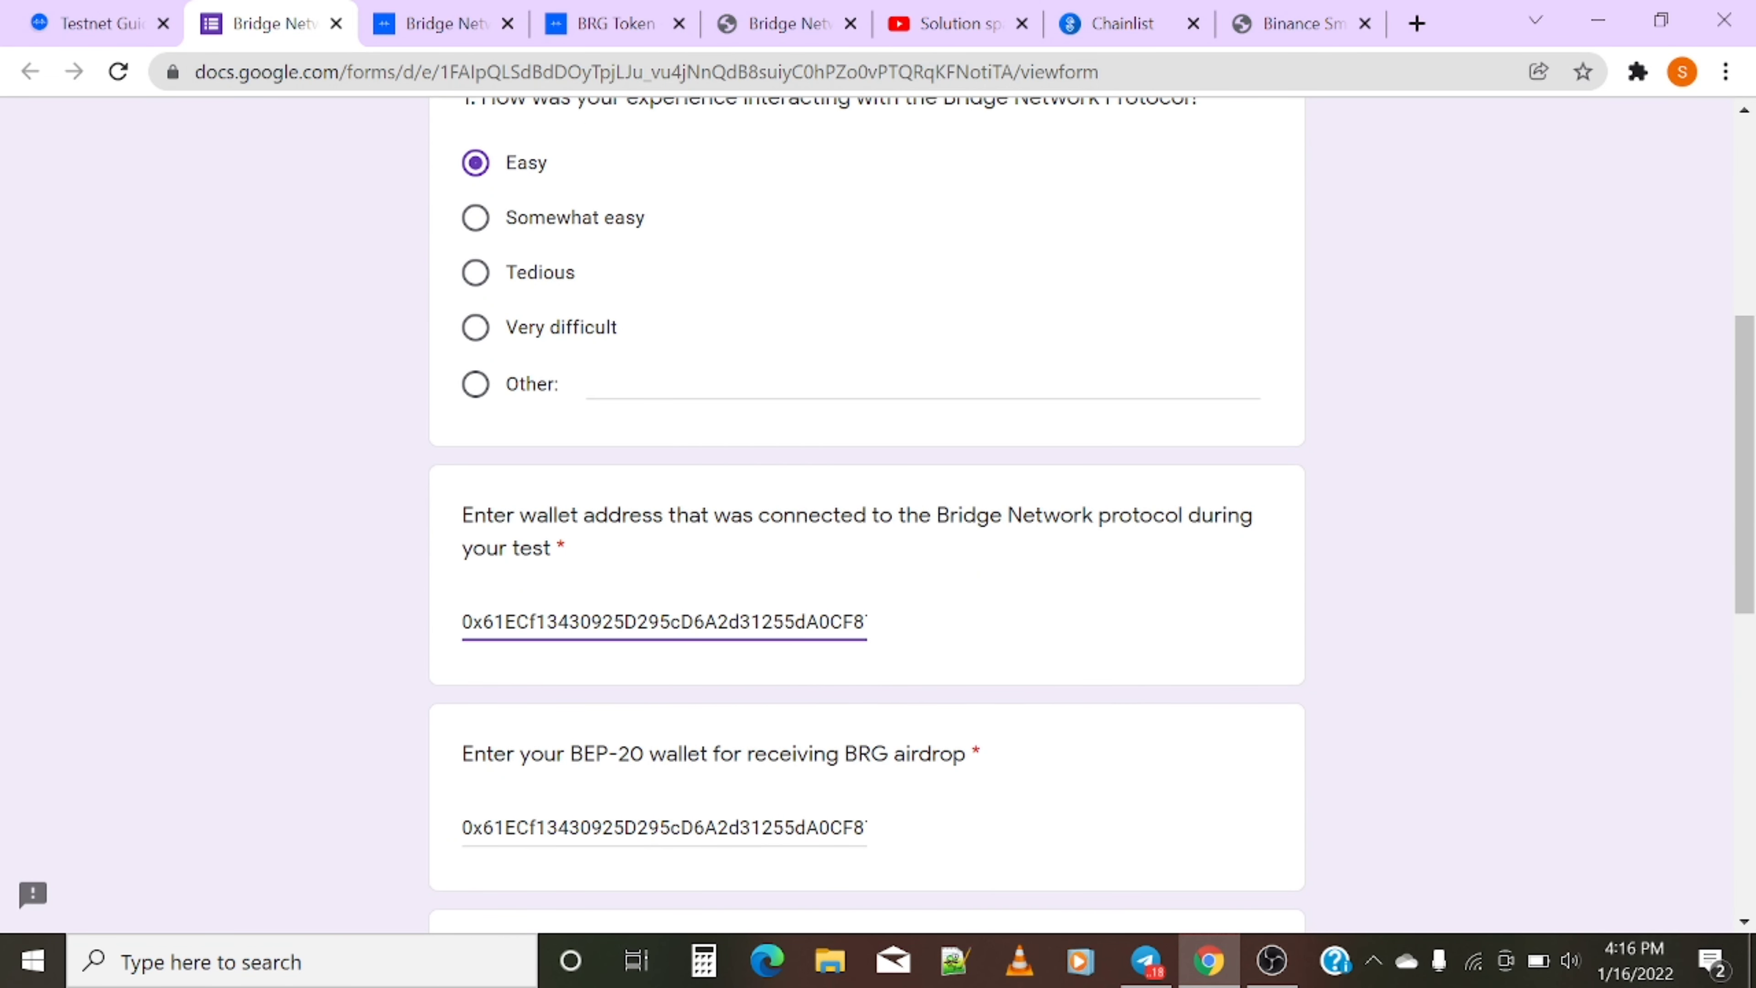
{"action": "left_click", "coordinate": [670, 827]}
{"action": "scroll", "coordinate": [681, 795], "scroll_direction": "down", "scroll_amount": 4}
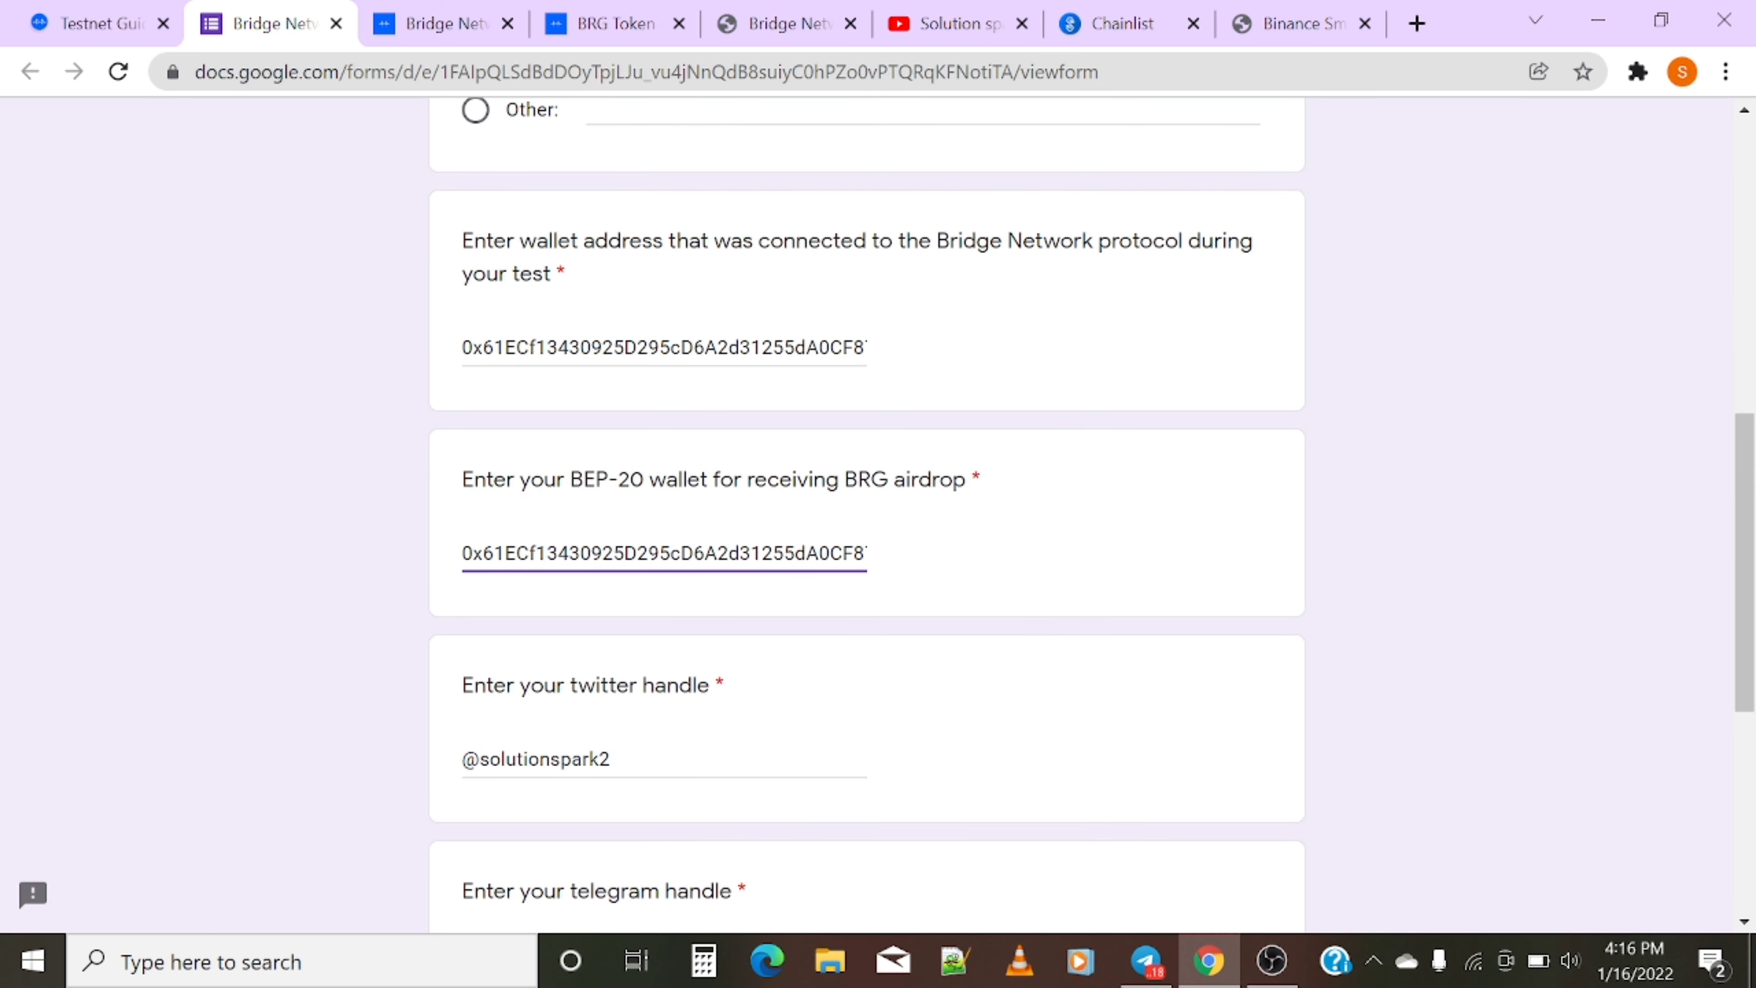
{"action": "scroll", "coordinate": [742, 725], "scroll_direction": "down", "scroll_amount": 4}
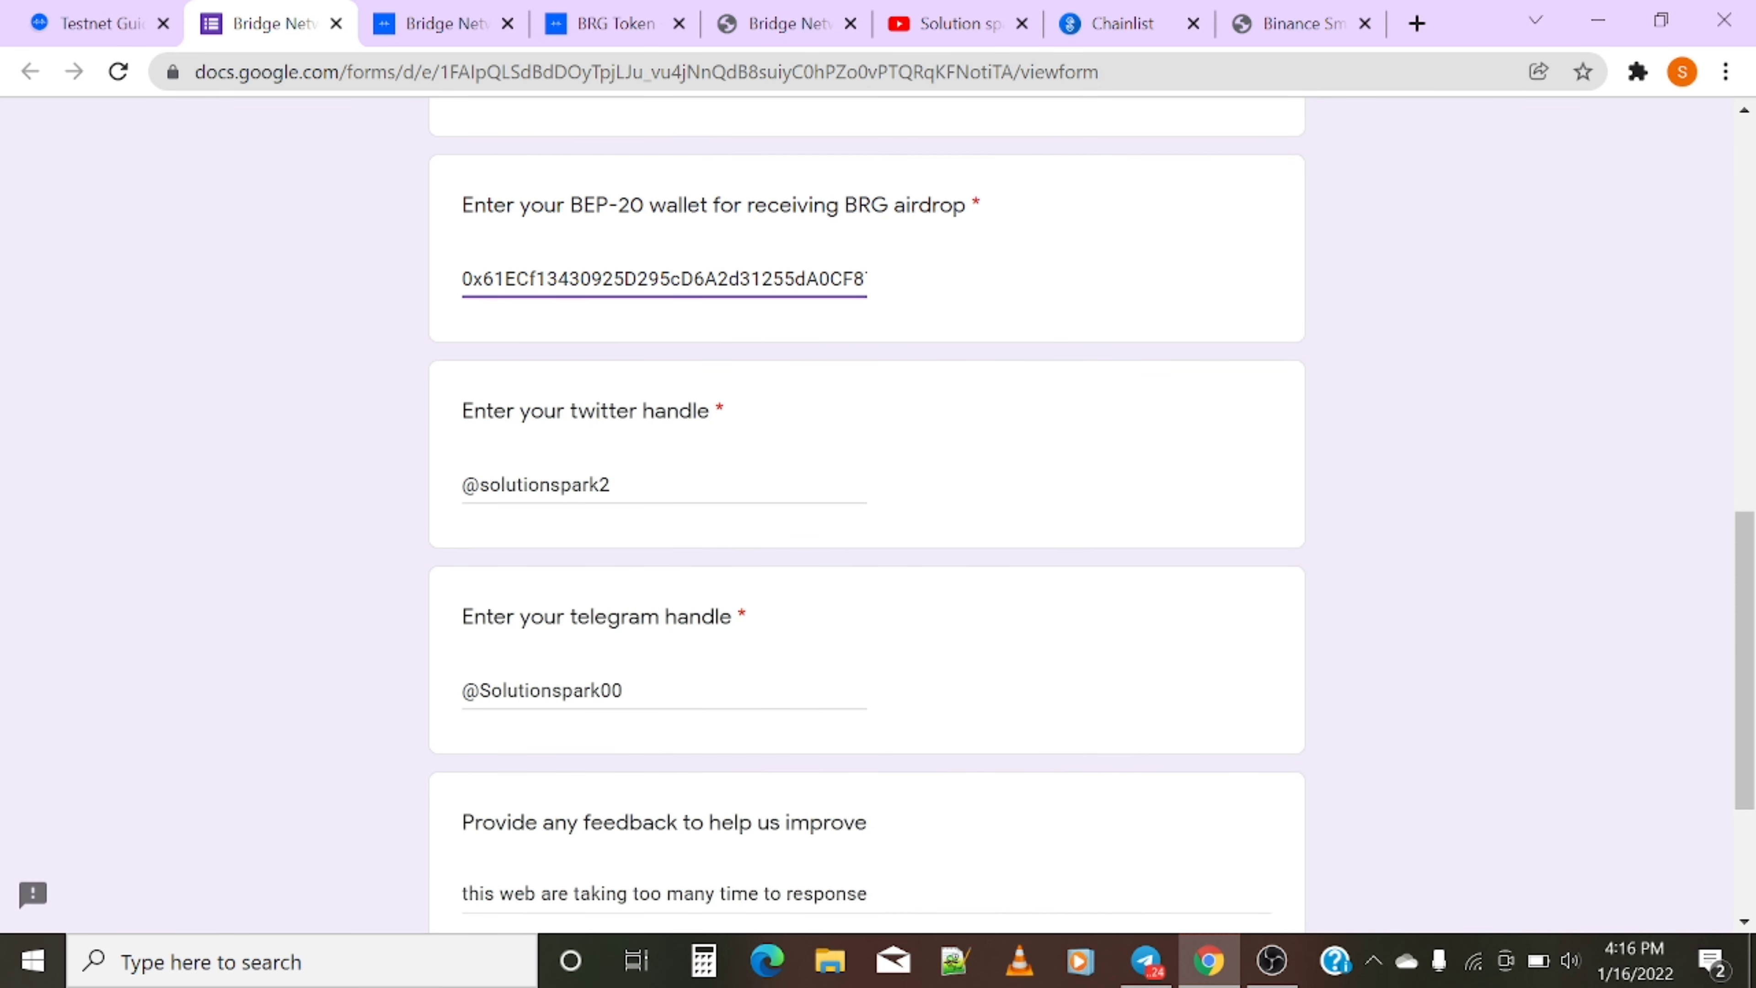
- Submit the completed Mission #1 form
{"action": "left_click_drag", "start_coordinate": [462, 205], "coordinate": [954, 207]}
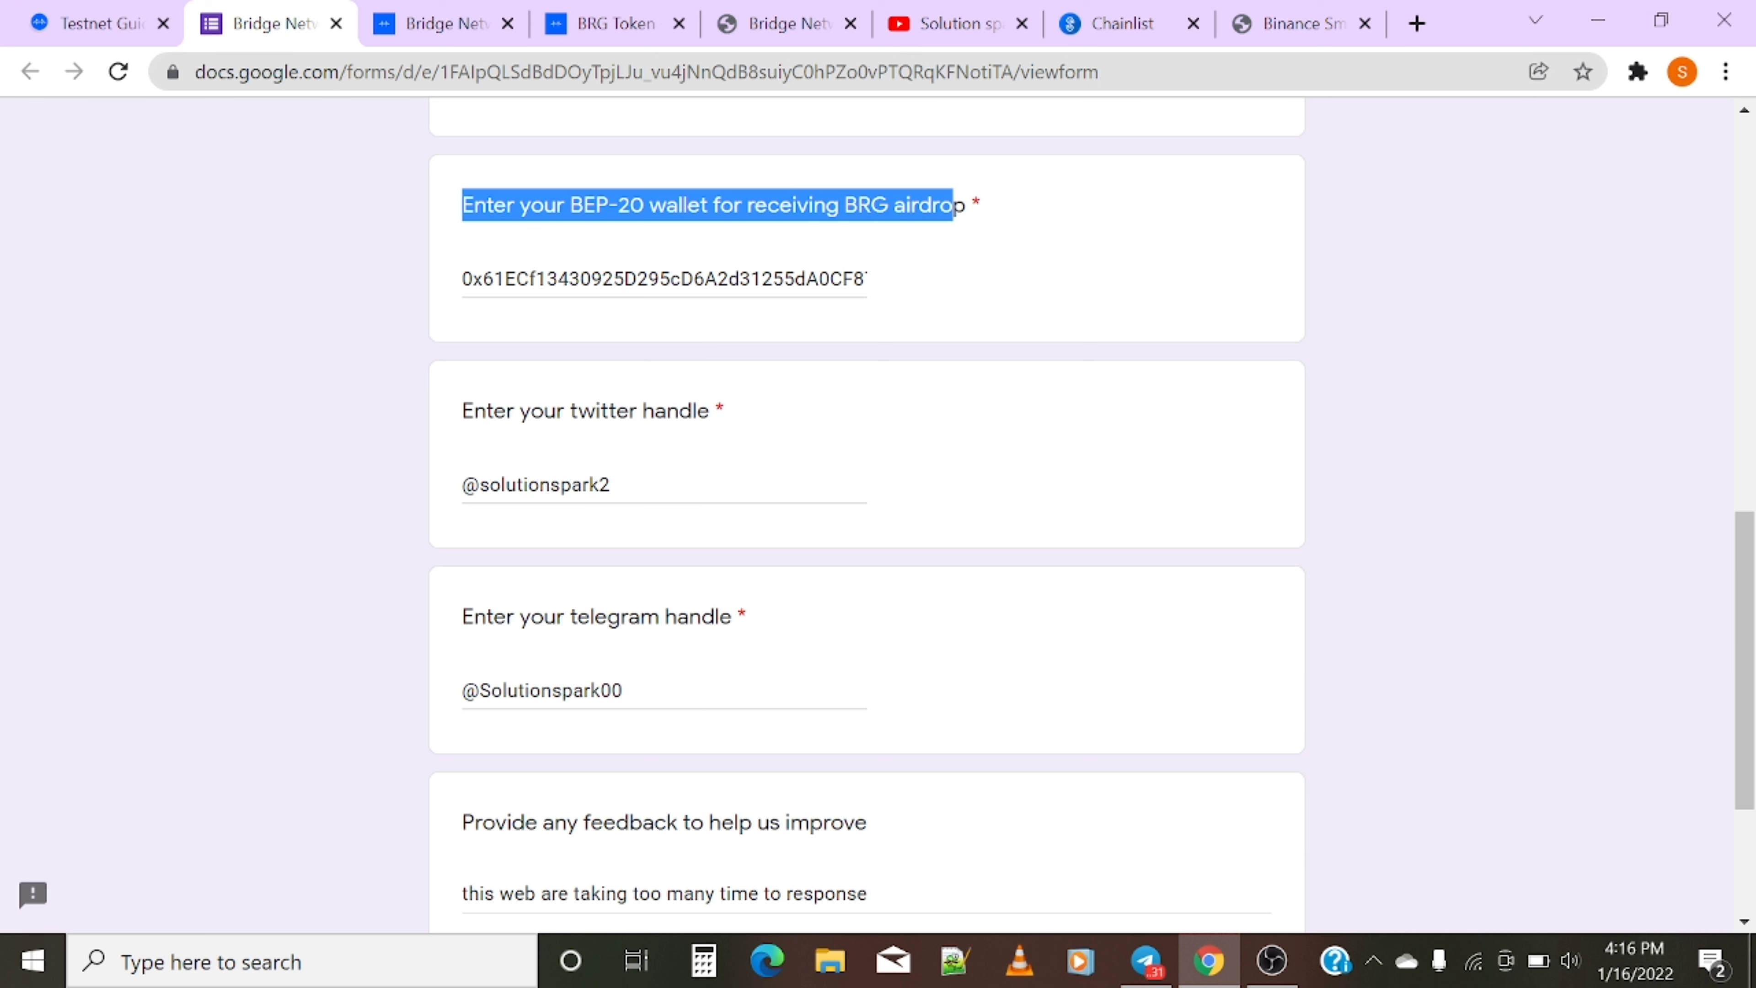
{"action": "left_click", "coordinate": [1000, 201]}
{"action": "scroll", "coordinate": [694, 451], "scroll_direction": "down", "scroll_amount": 4}
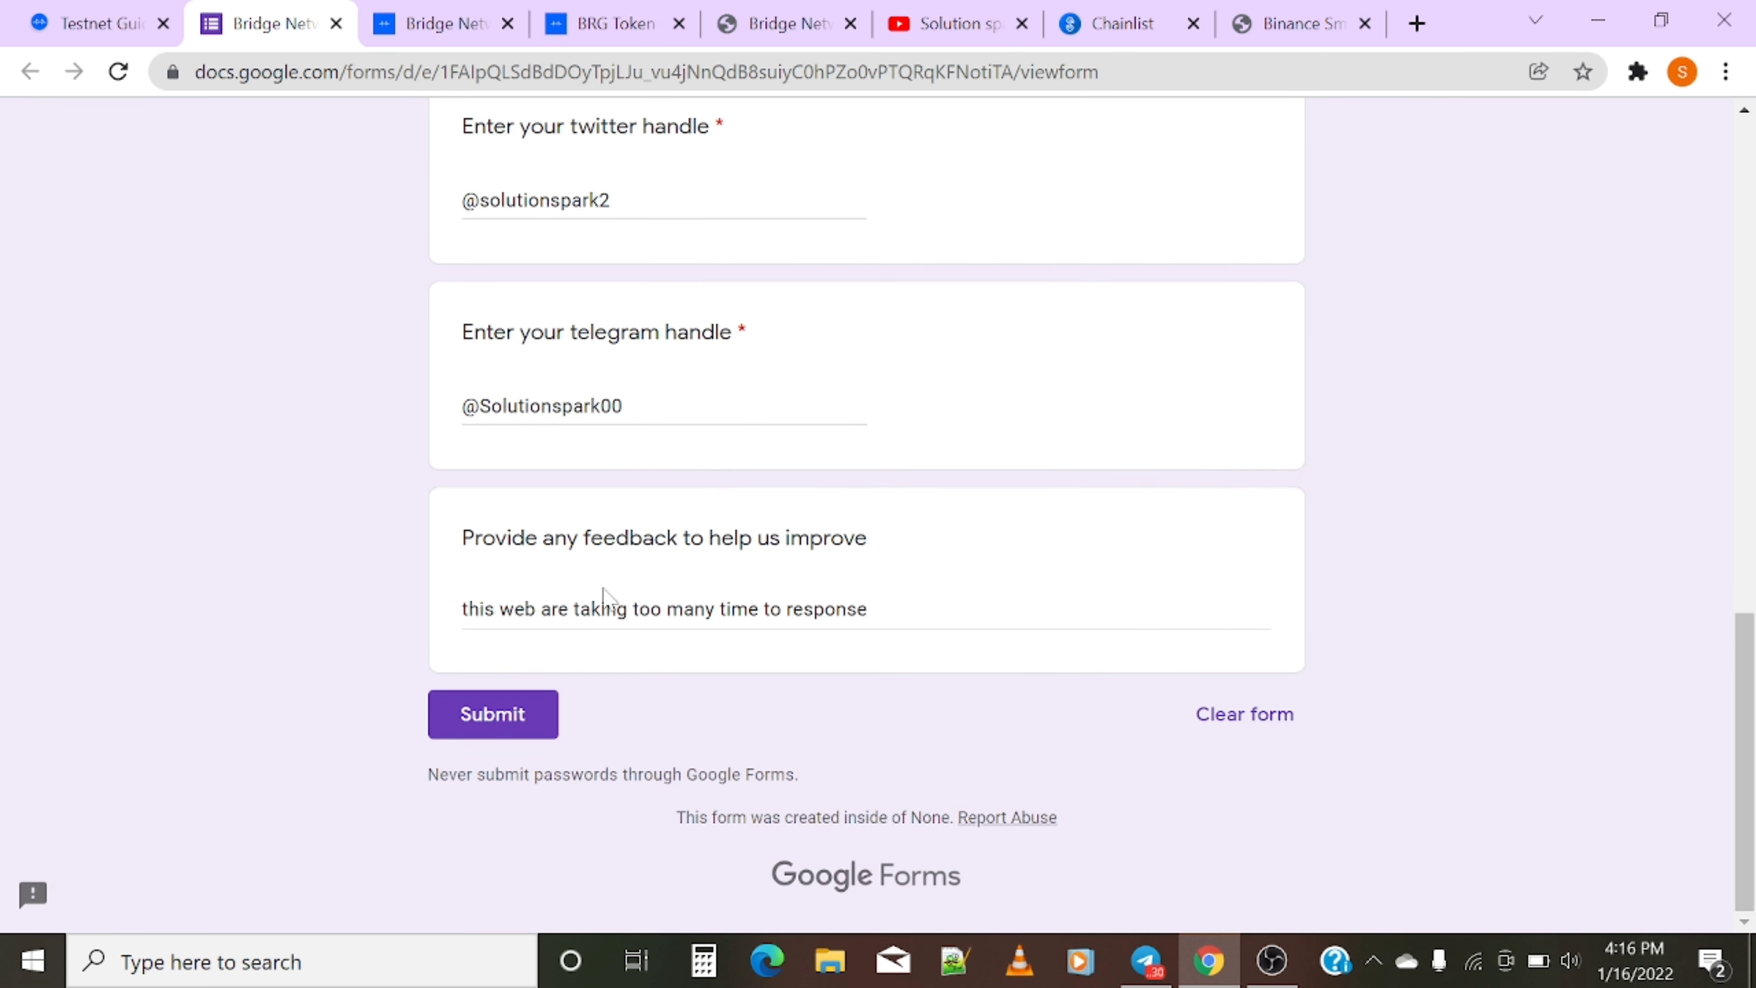
{"action": "left_click", "coordinate": [509, 731]}
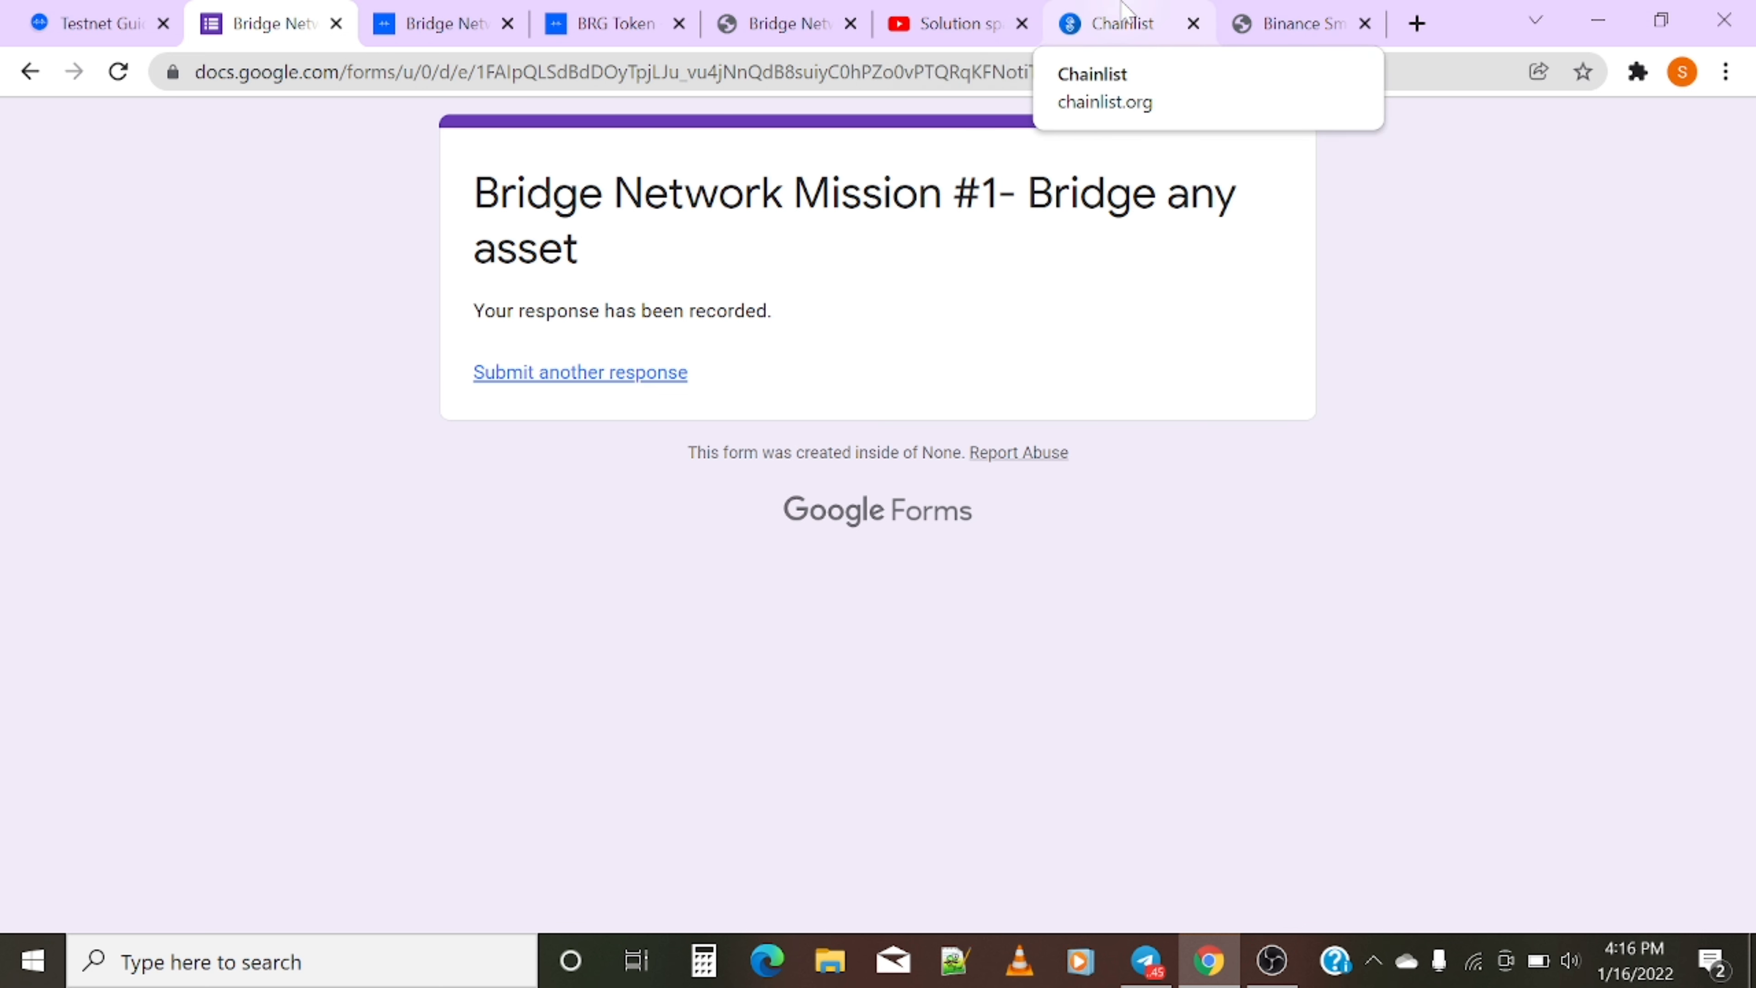
{"action": "left_click", "coordinate": [414, 34]}
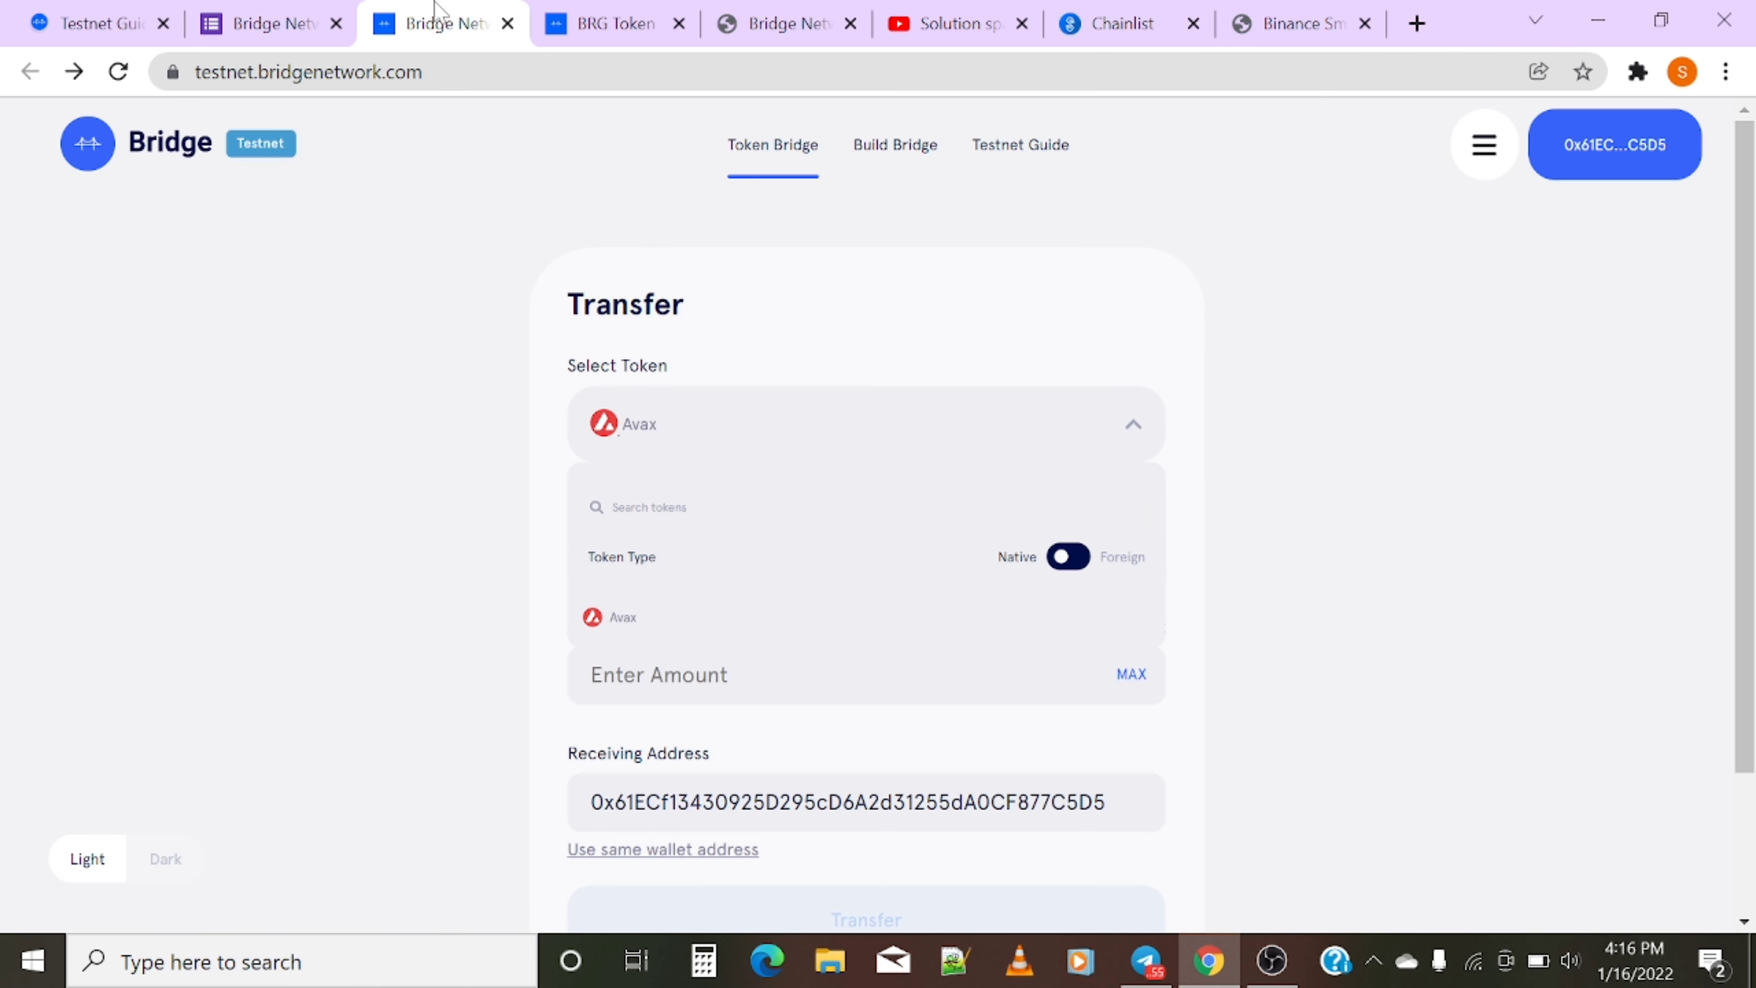
- Browse the Bridge Network Medium profile's posts, including the testnet airdrop announcement
{"action": "left_click", "coordinate": [608, 23]}
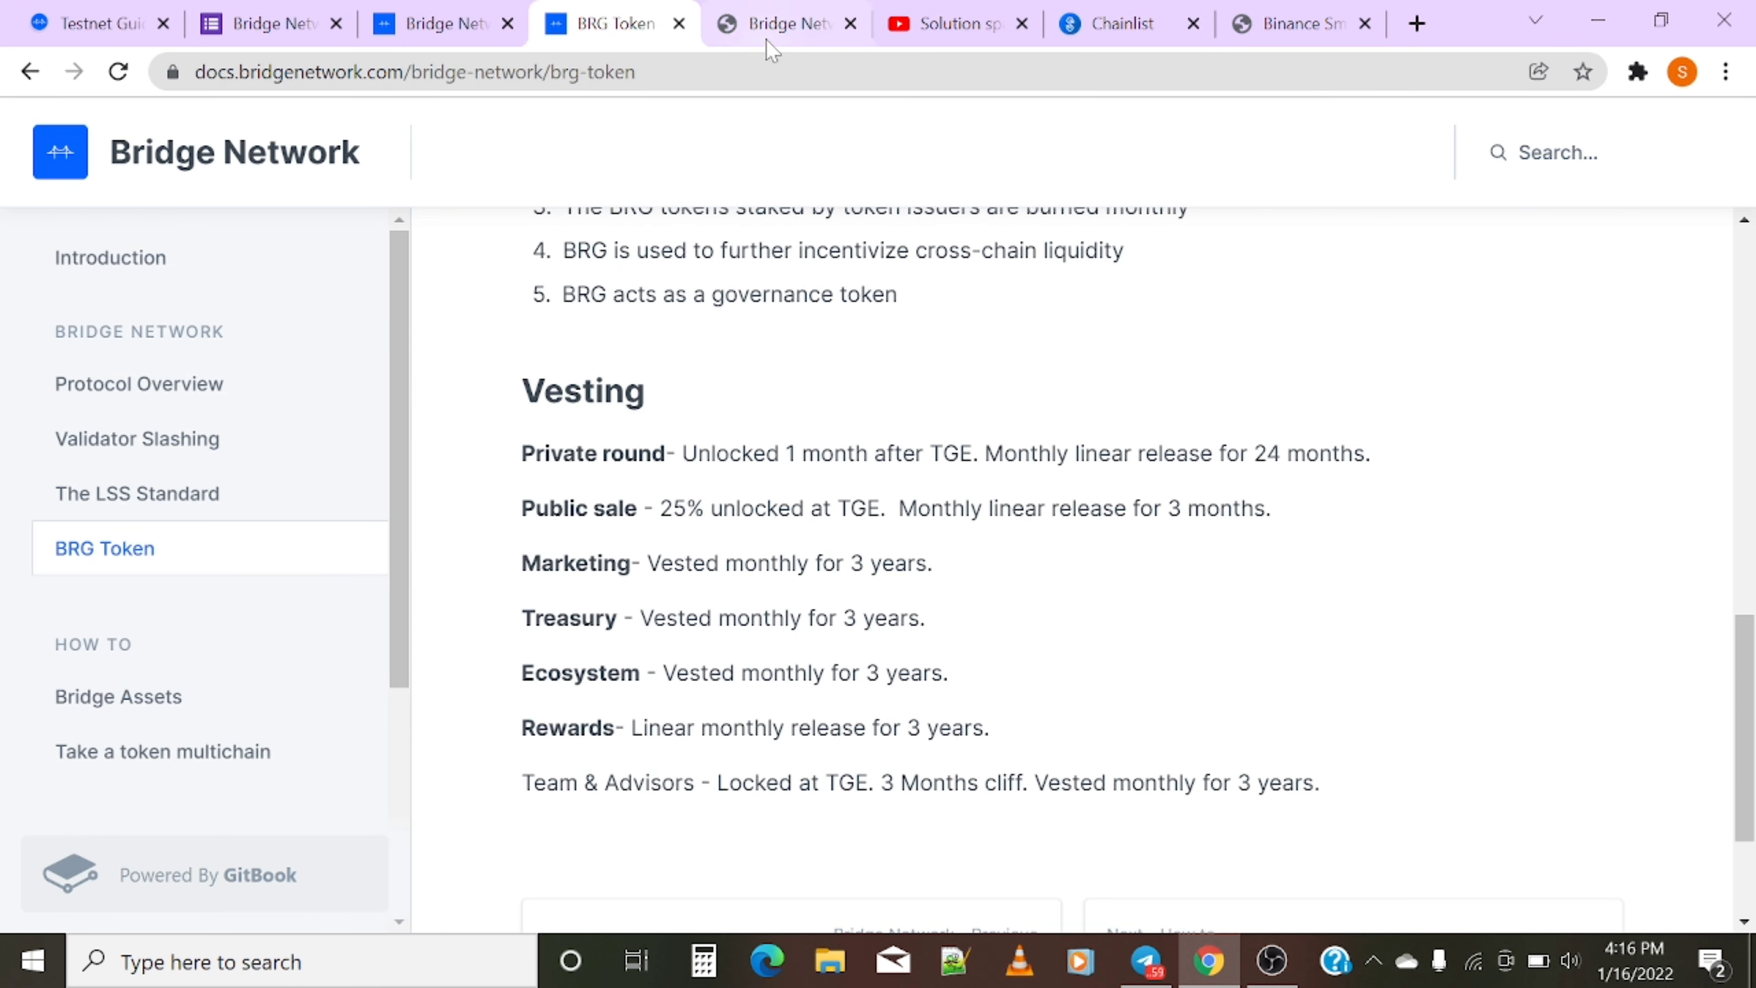
{"action": "left_click", "coordinate": [787, 23]}
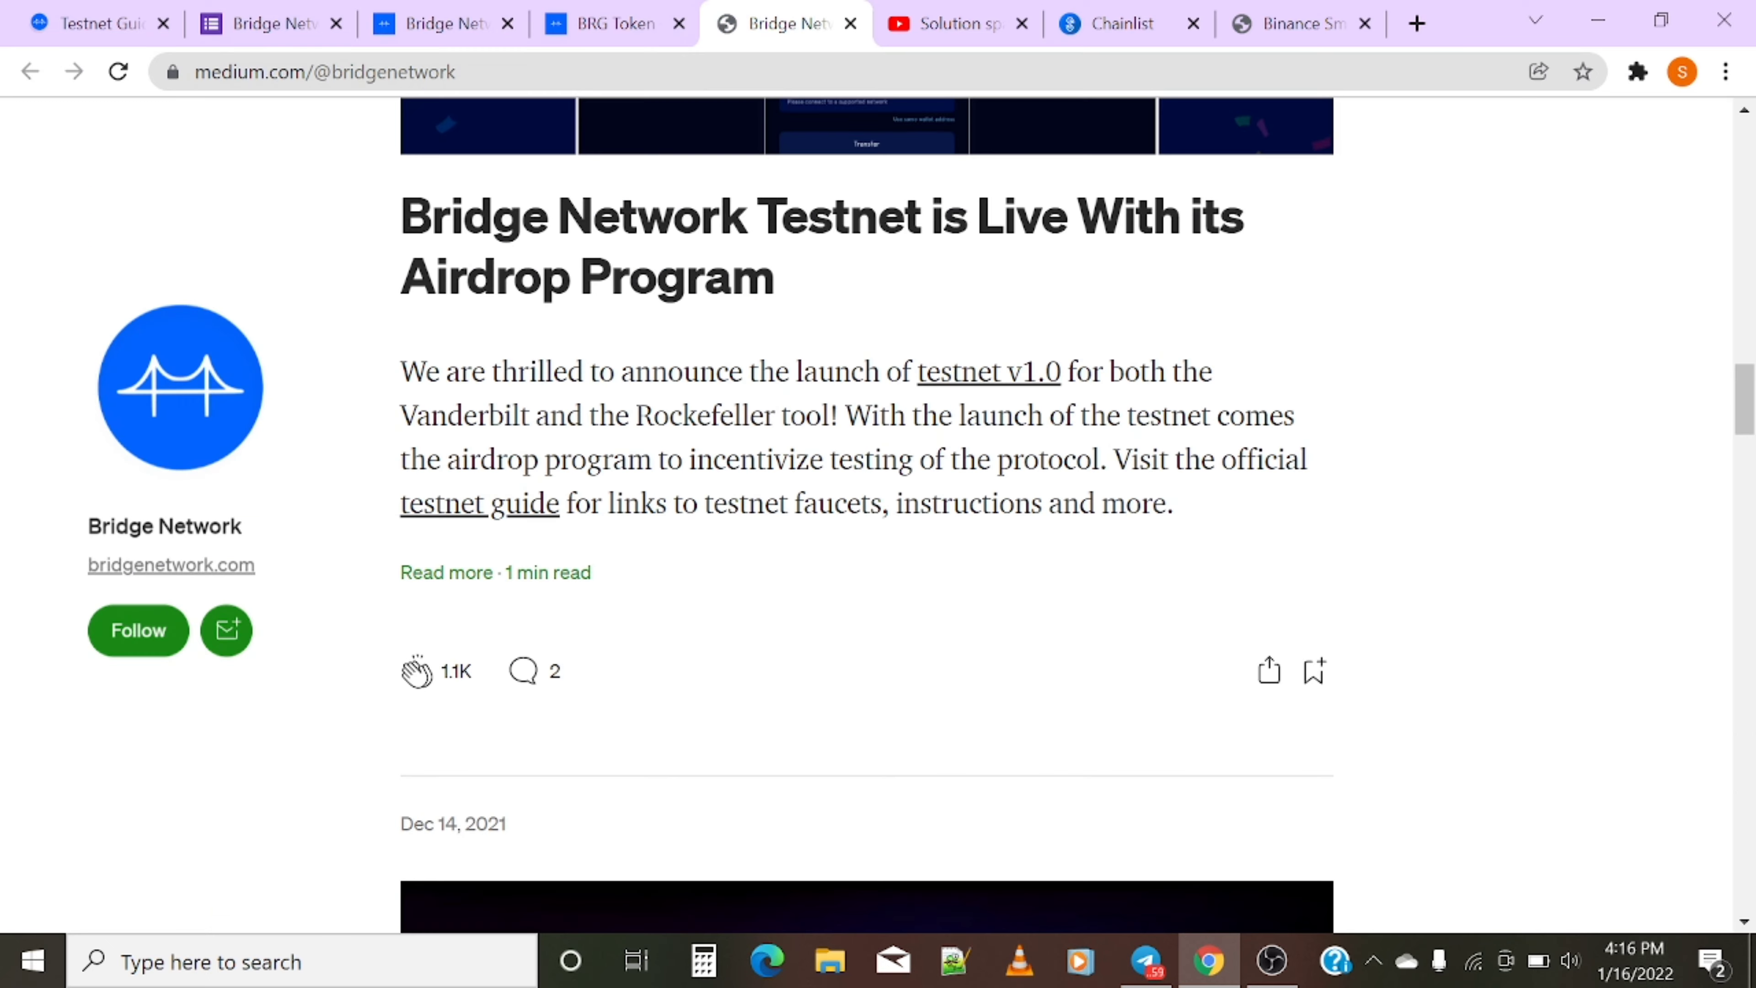
{"action": "scroll", "coordinate": [737, 545], "scroll_direction": "down", "scroll_amount": 6}
{"action": "scroll", "coordinate": [769, 528], "scroll_direction": "down", "scroll_amount": 5}
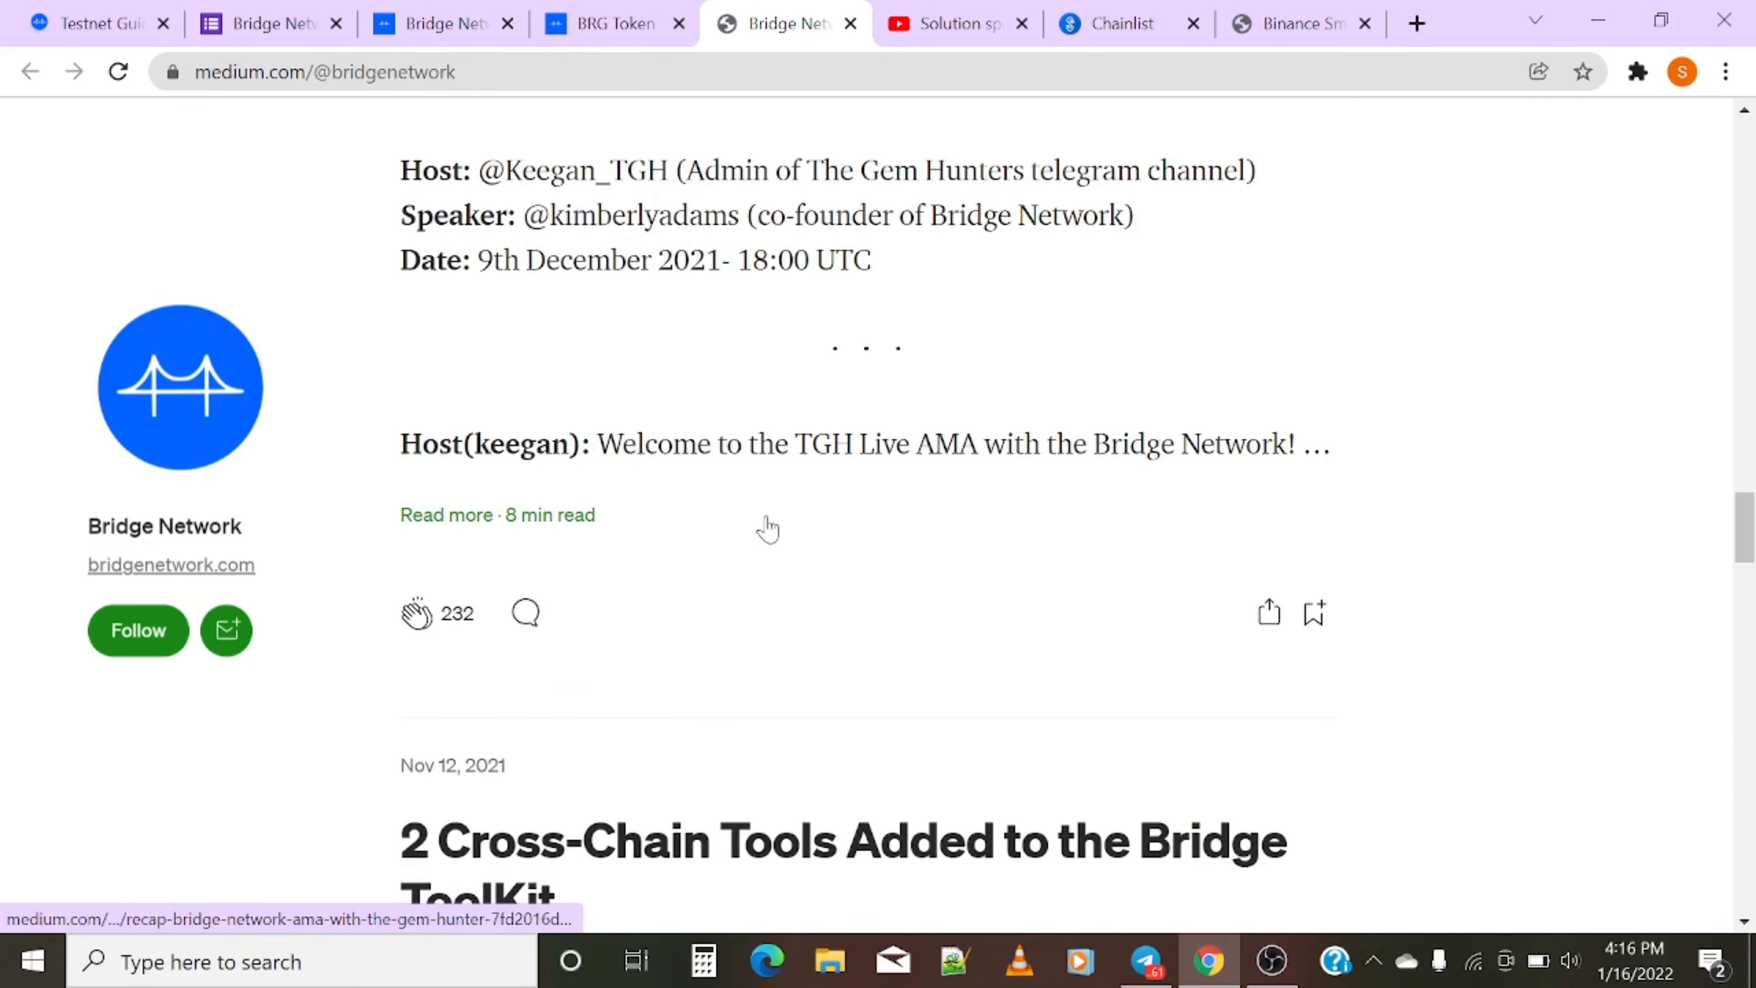
{"action": "scroll", "coordinate": [765, 531], "scroll_direction": "down", "scroll_amount": 14}
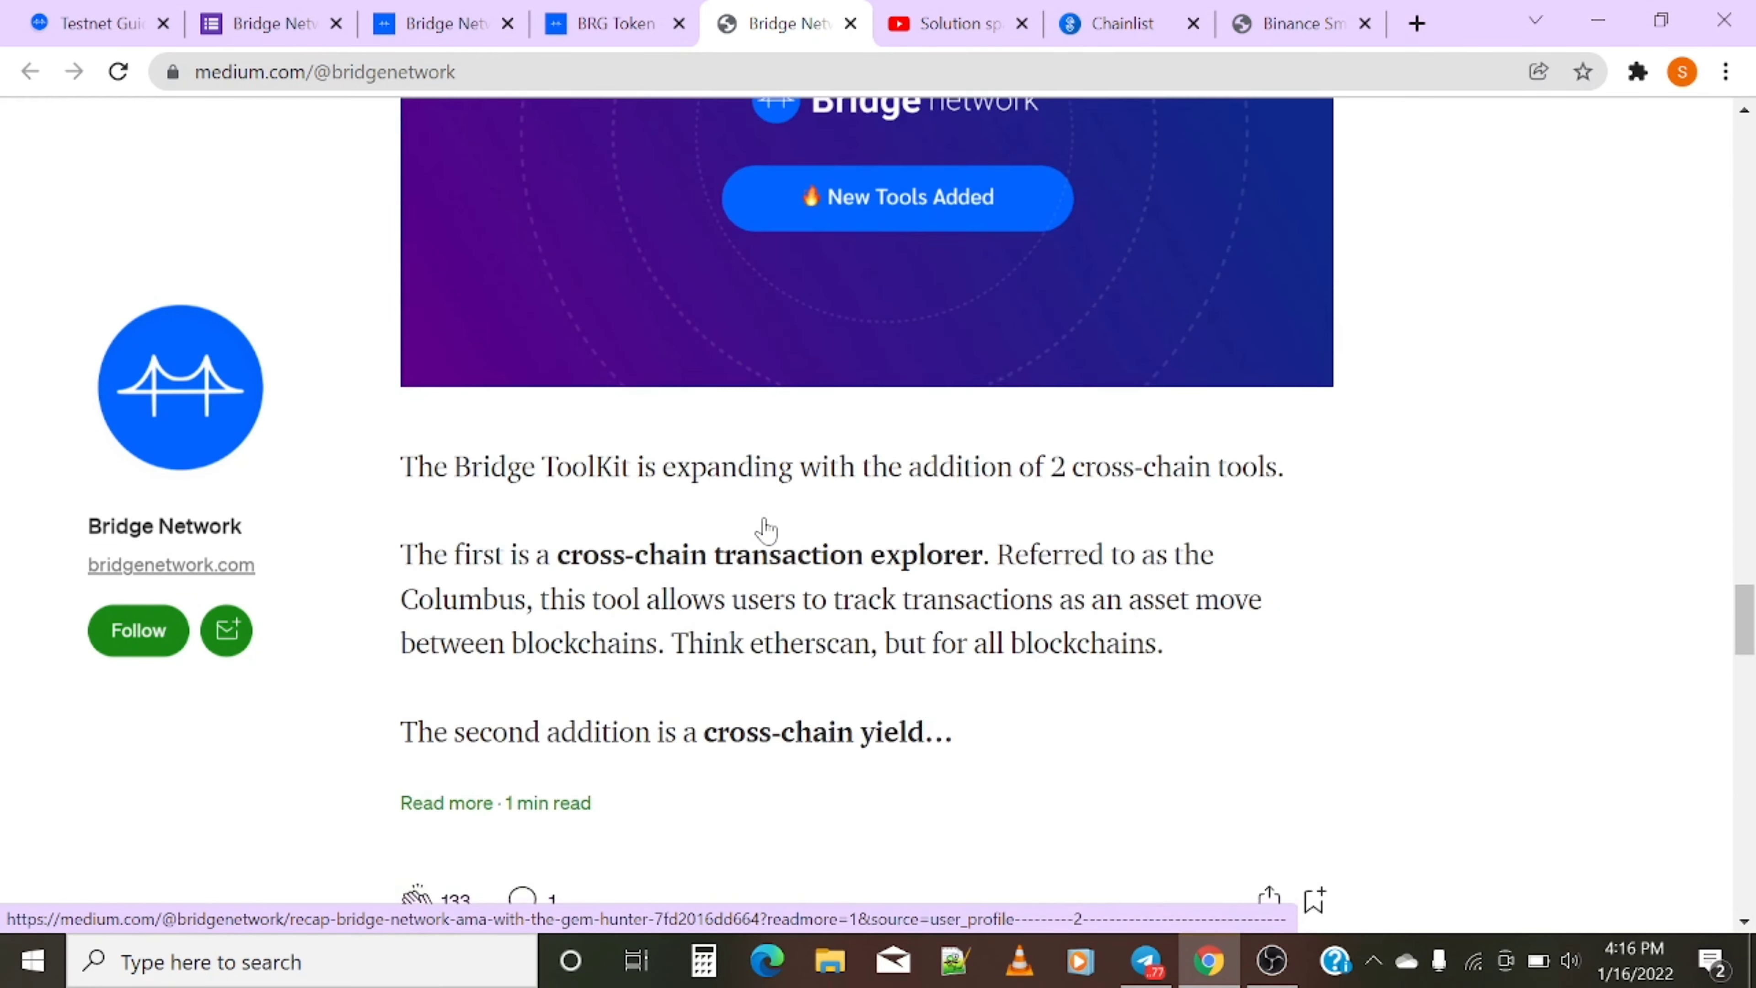
{"action": "scroll", "coordinate": [766, 531], "scroll_direction": "down", "scroll_amount": 4}
{"action": "scroll", "coordinate": [765, 531], "scroll_direction": "up", "scroll_amount": 18}
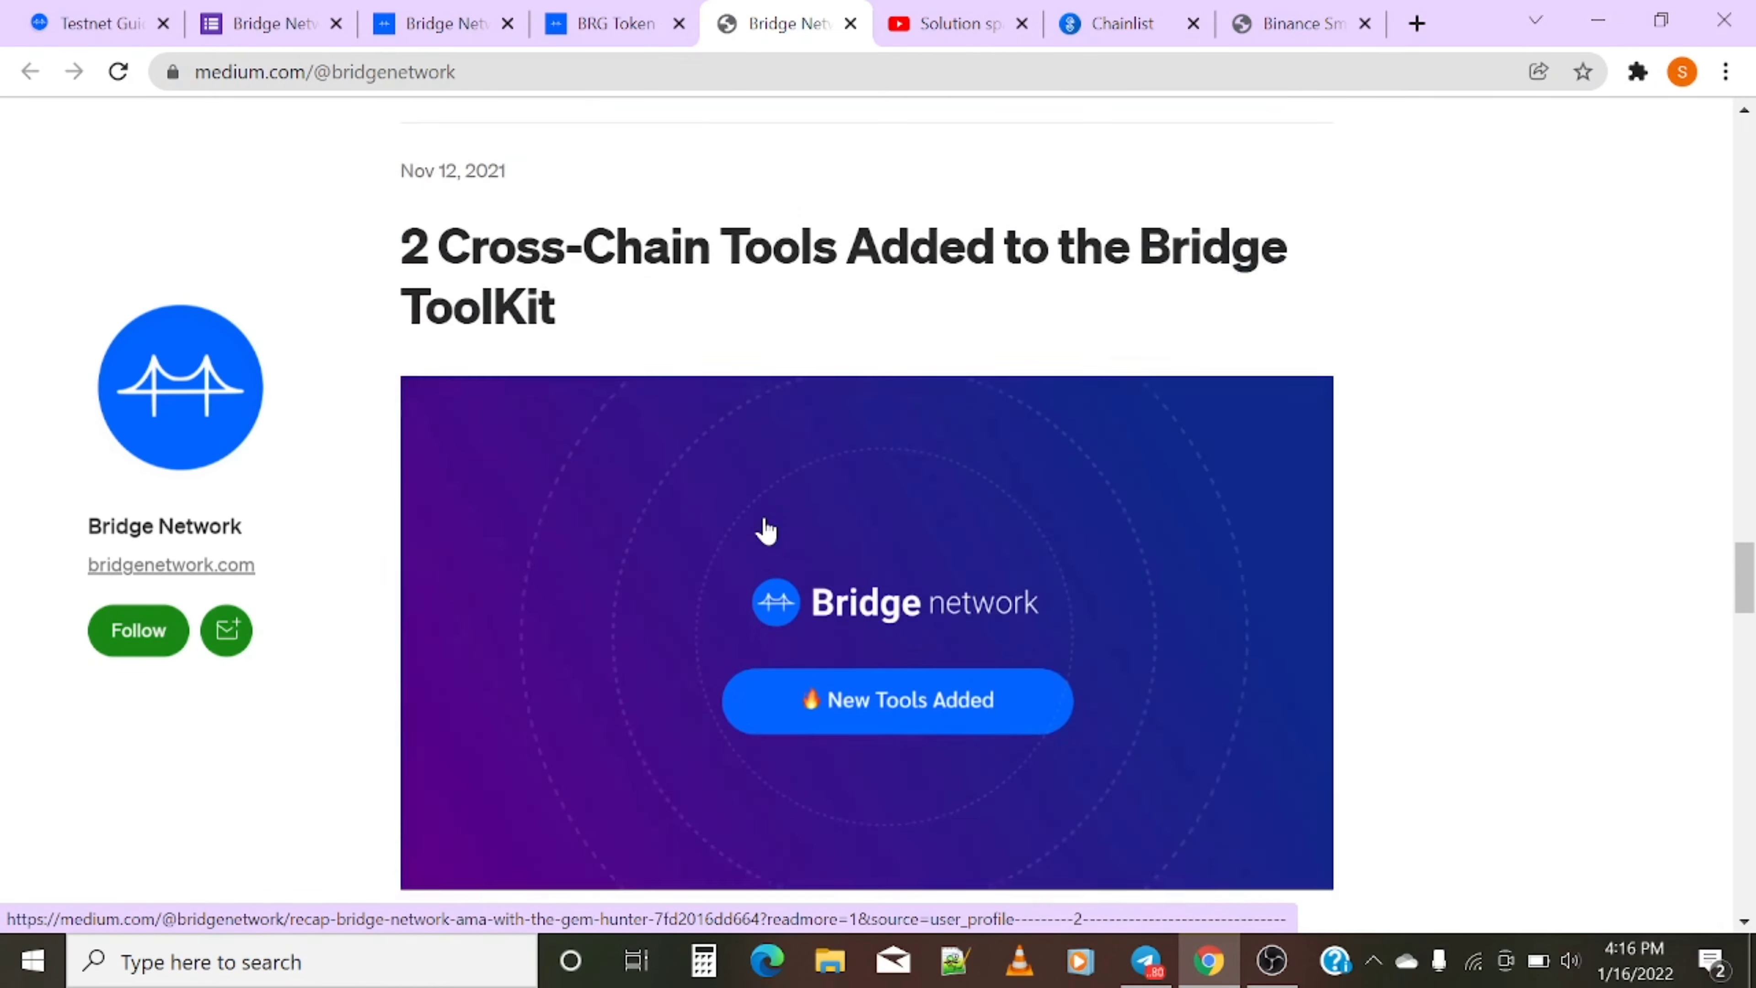
{"action": "scroll", "coordinate": [766, 532], "scroll_direction": "down", "scroll_amount": 5}
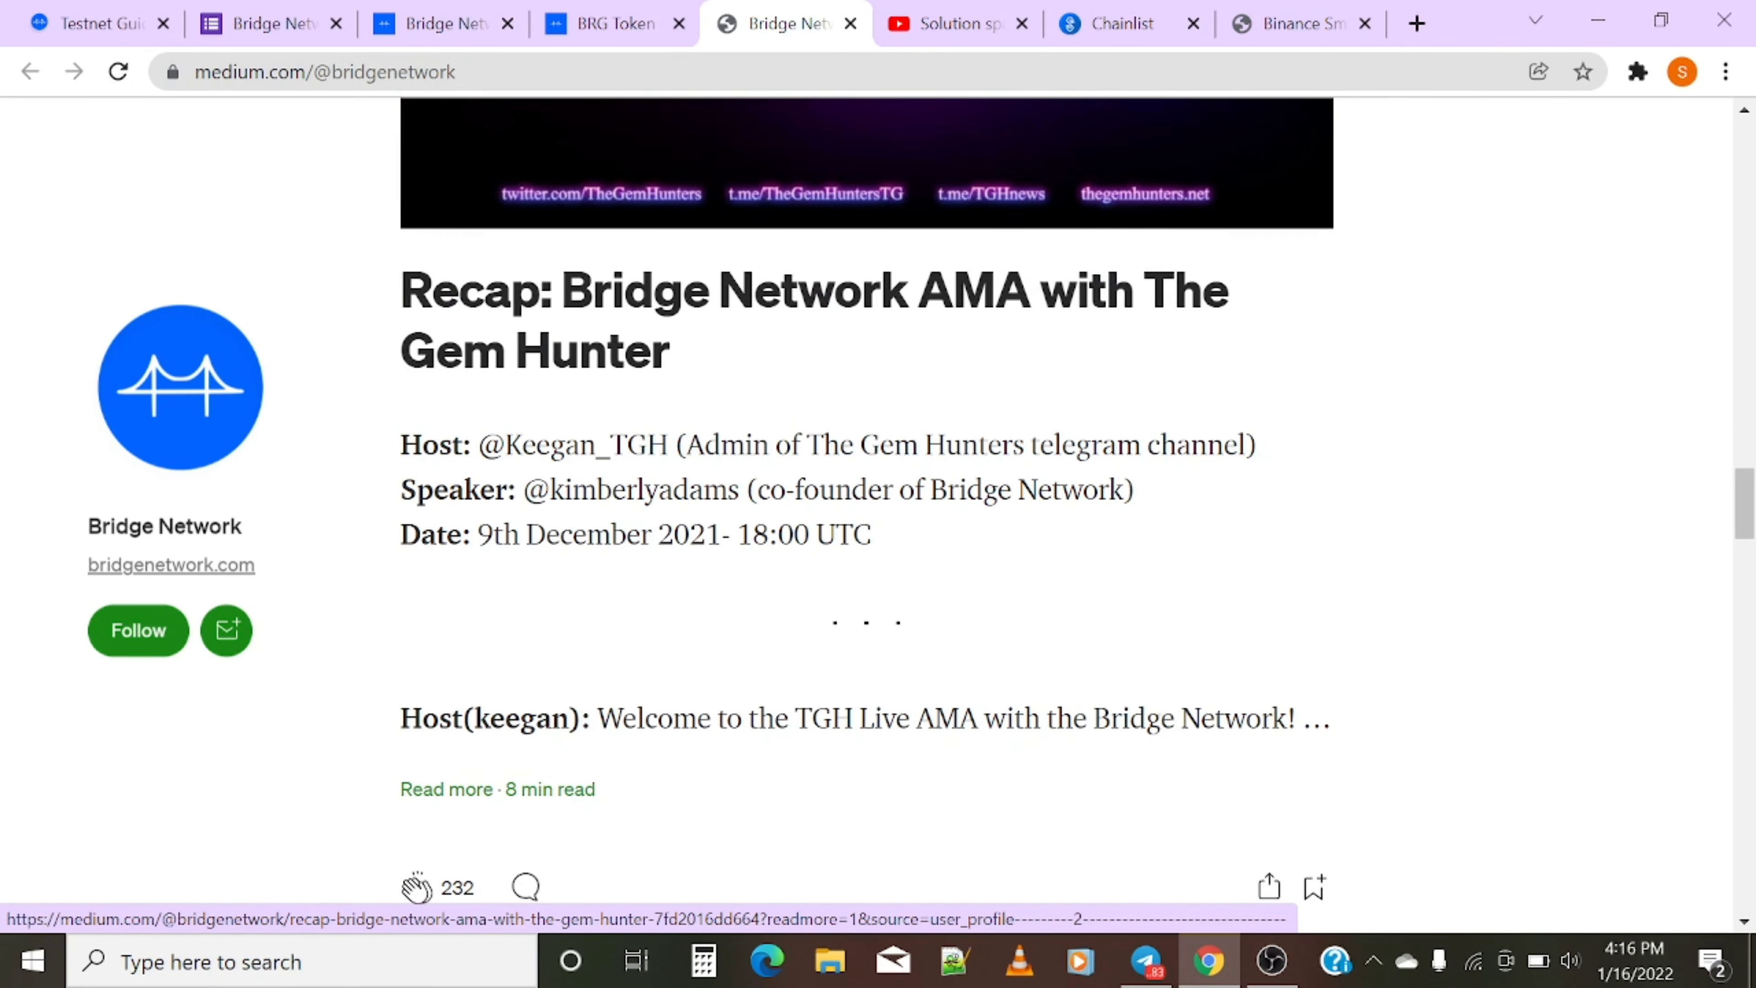
{"action": "scroll", "coordinate": [766, 531], "scroll_direction": "up", "scroll_amount": 6}
{"action": "scroll", "coordinate": [766, 531], "scroll_direction": "down", "scroll_amount": 15}
{"action": "scroll", "coordinate": [766, 532], "scroll_direction": "up", "scroll_amount": 3}
{"action": "scroll", "coordinate": [766, 531], "scroll_direction": "down", "scroll_amount": 1}
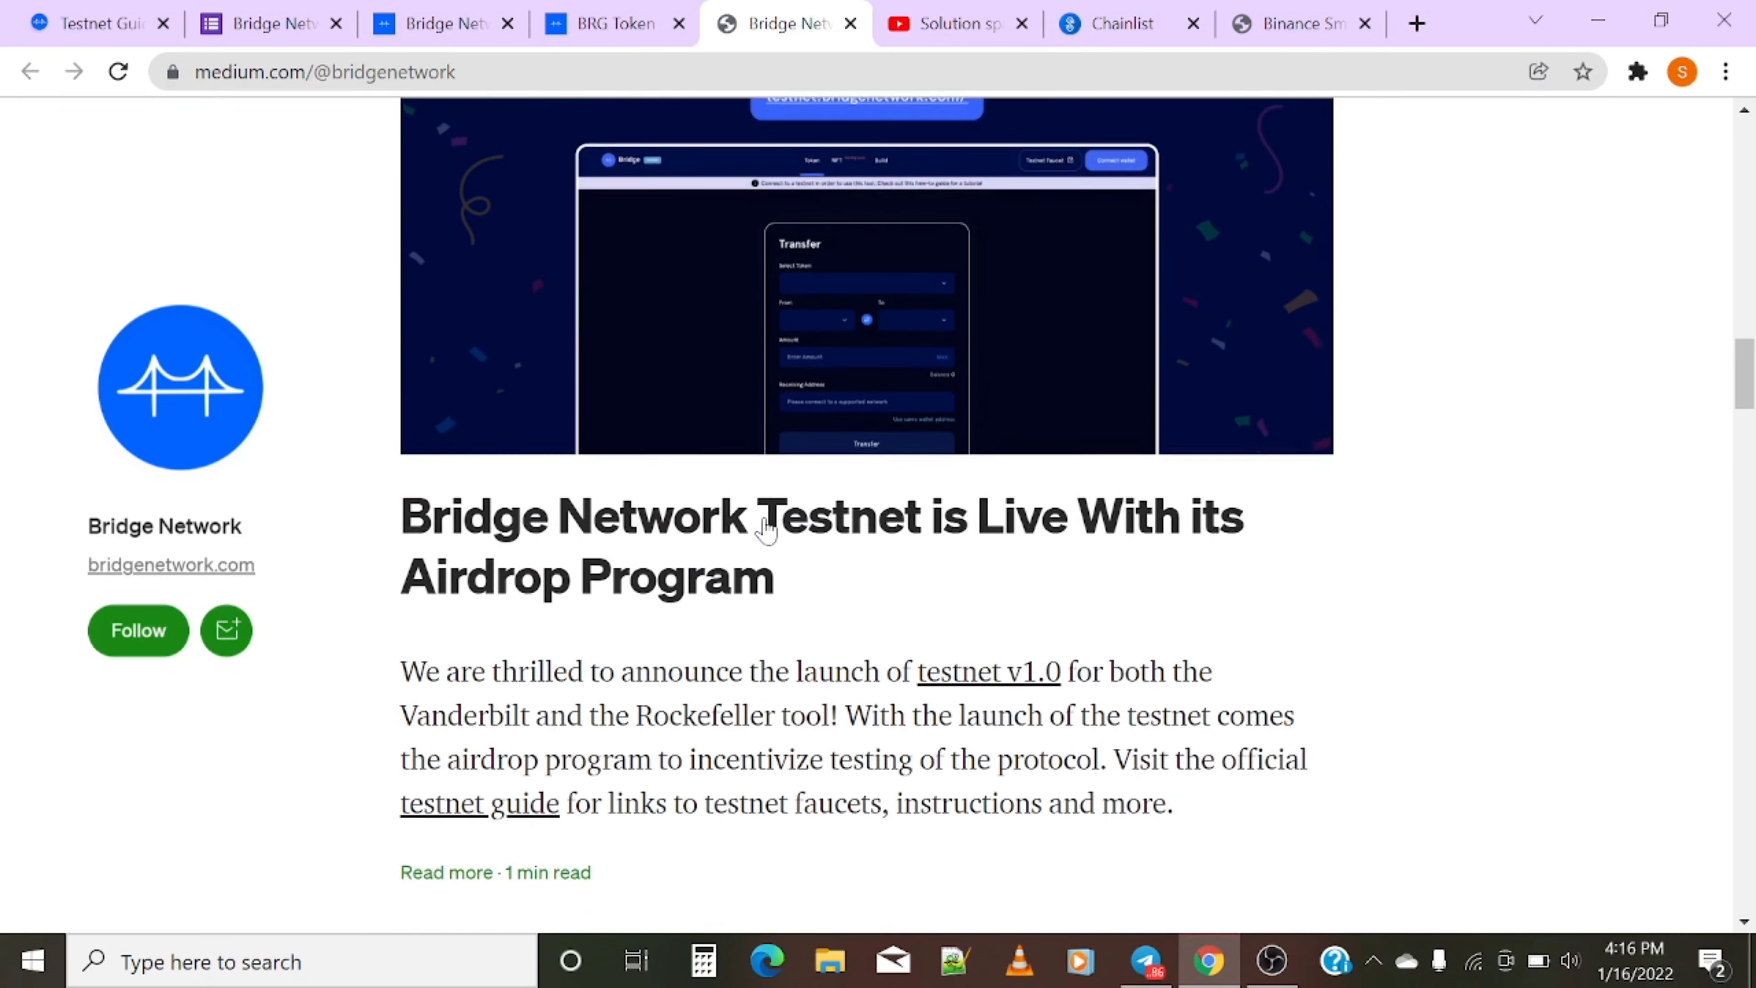
{"action": "scroll", "coordinate": [766, 531], "scroll_direction": "up", "scroll_amount": 8}
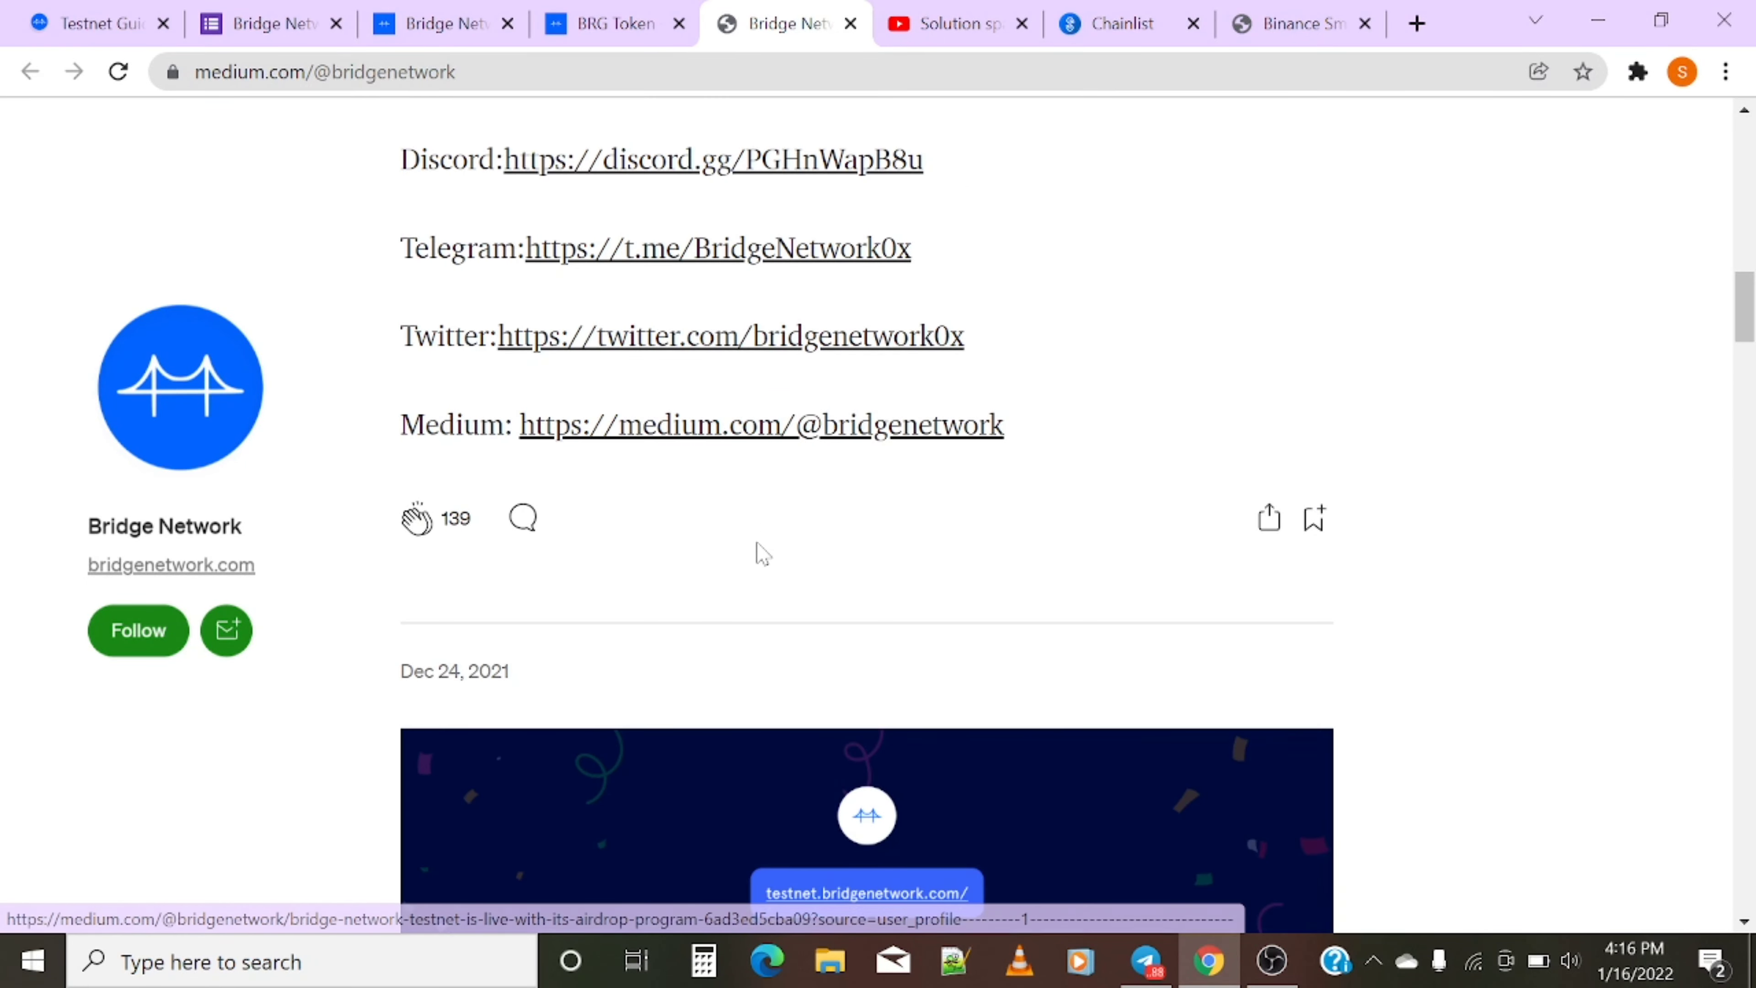
{"action": "scroll", "coordinate": [760, 552], "scroll_direction": "up", "scroll_amount": 10}
{"action": "scroll", "coordinate": [748, 552], "scroll_direction": "up", "scroll_amount": 5}
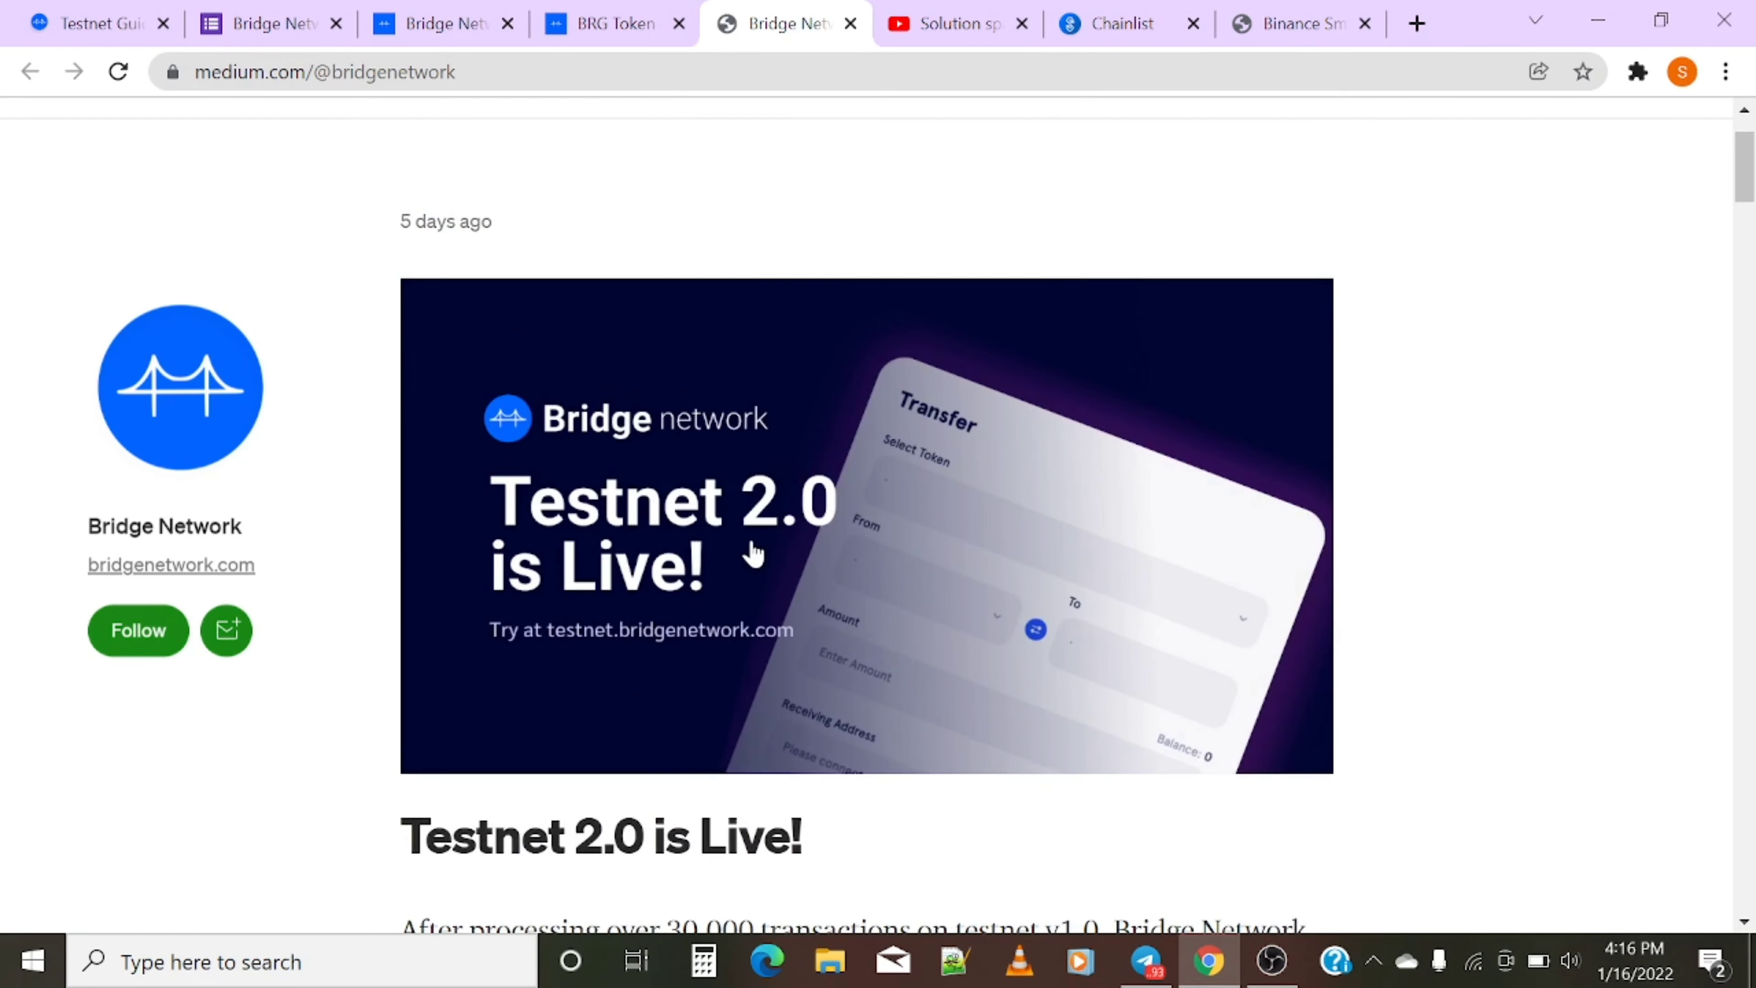
{"action": "scroll", "coordinate": [748, 549], "scroll_direction": "down", "scroll_amount": 8}
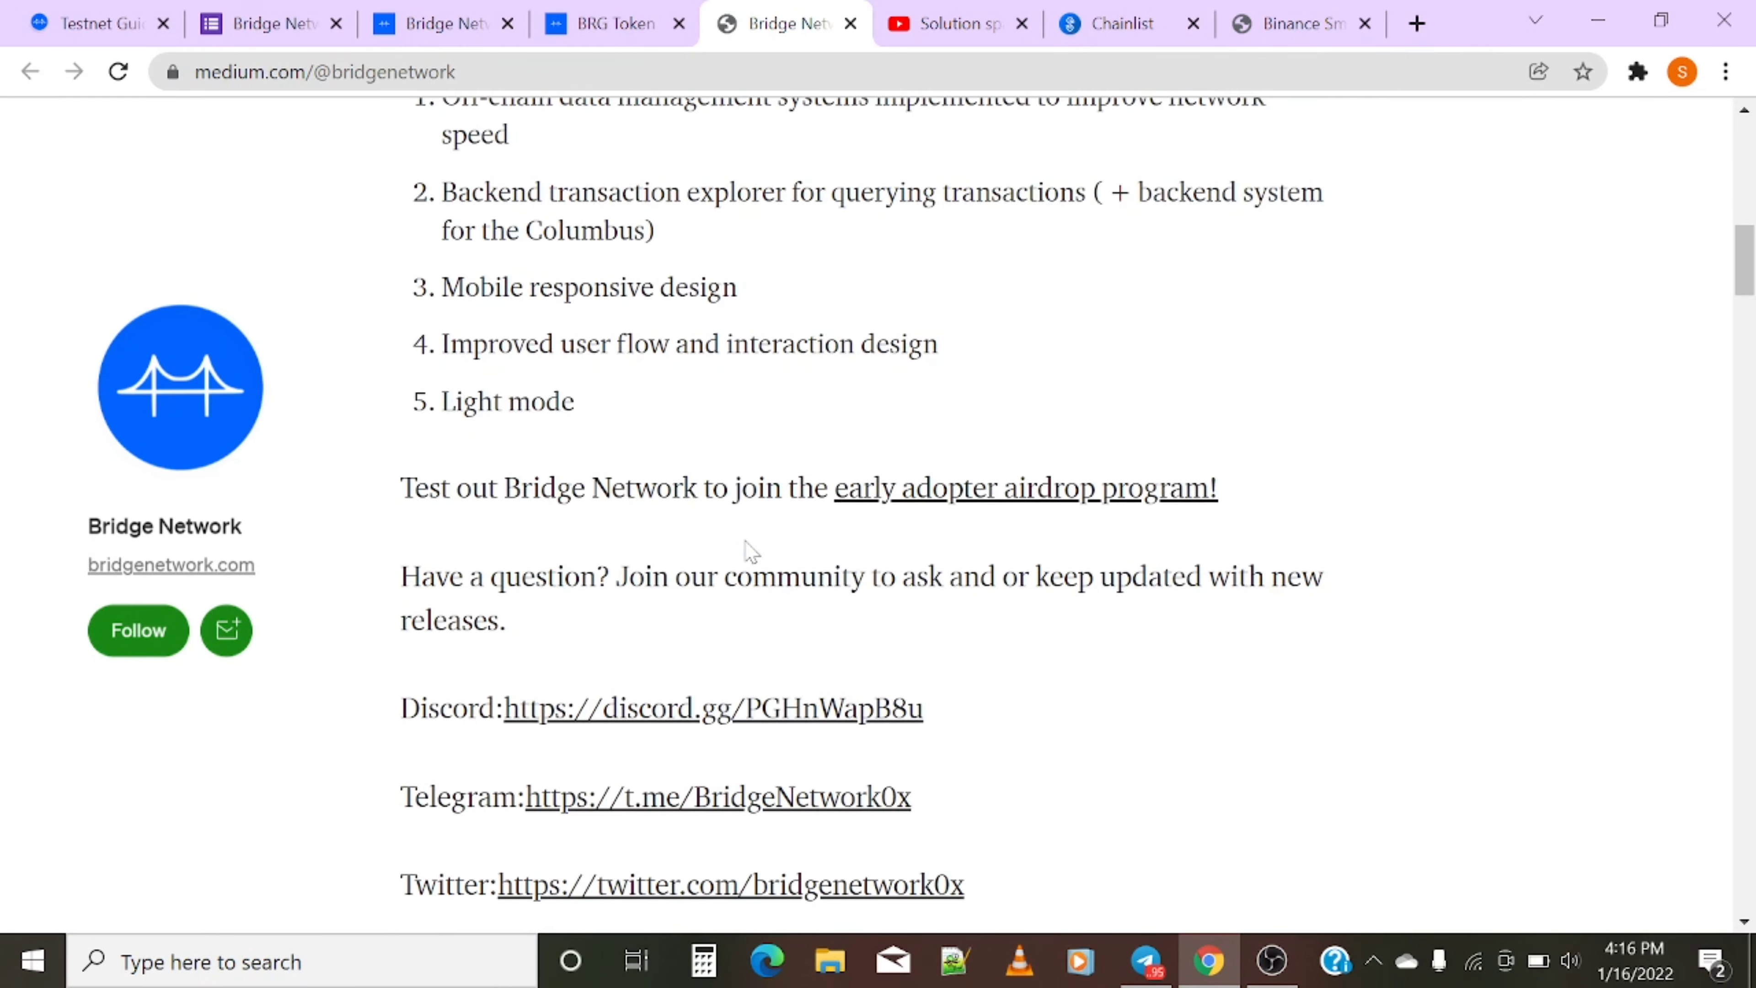
{"action": "scroll", "coordinate": [752, 553], "scroll_direction": "down", "scroll_amount": 15}
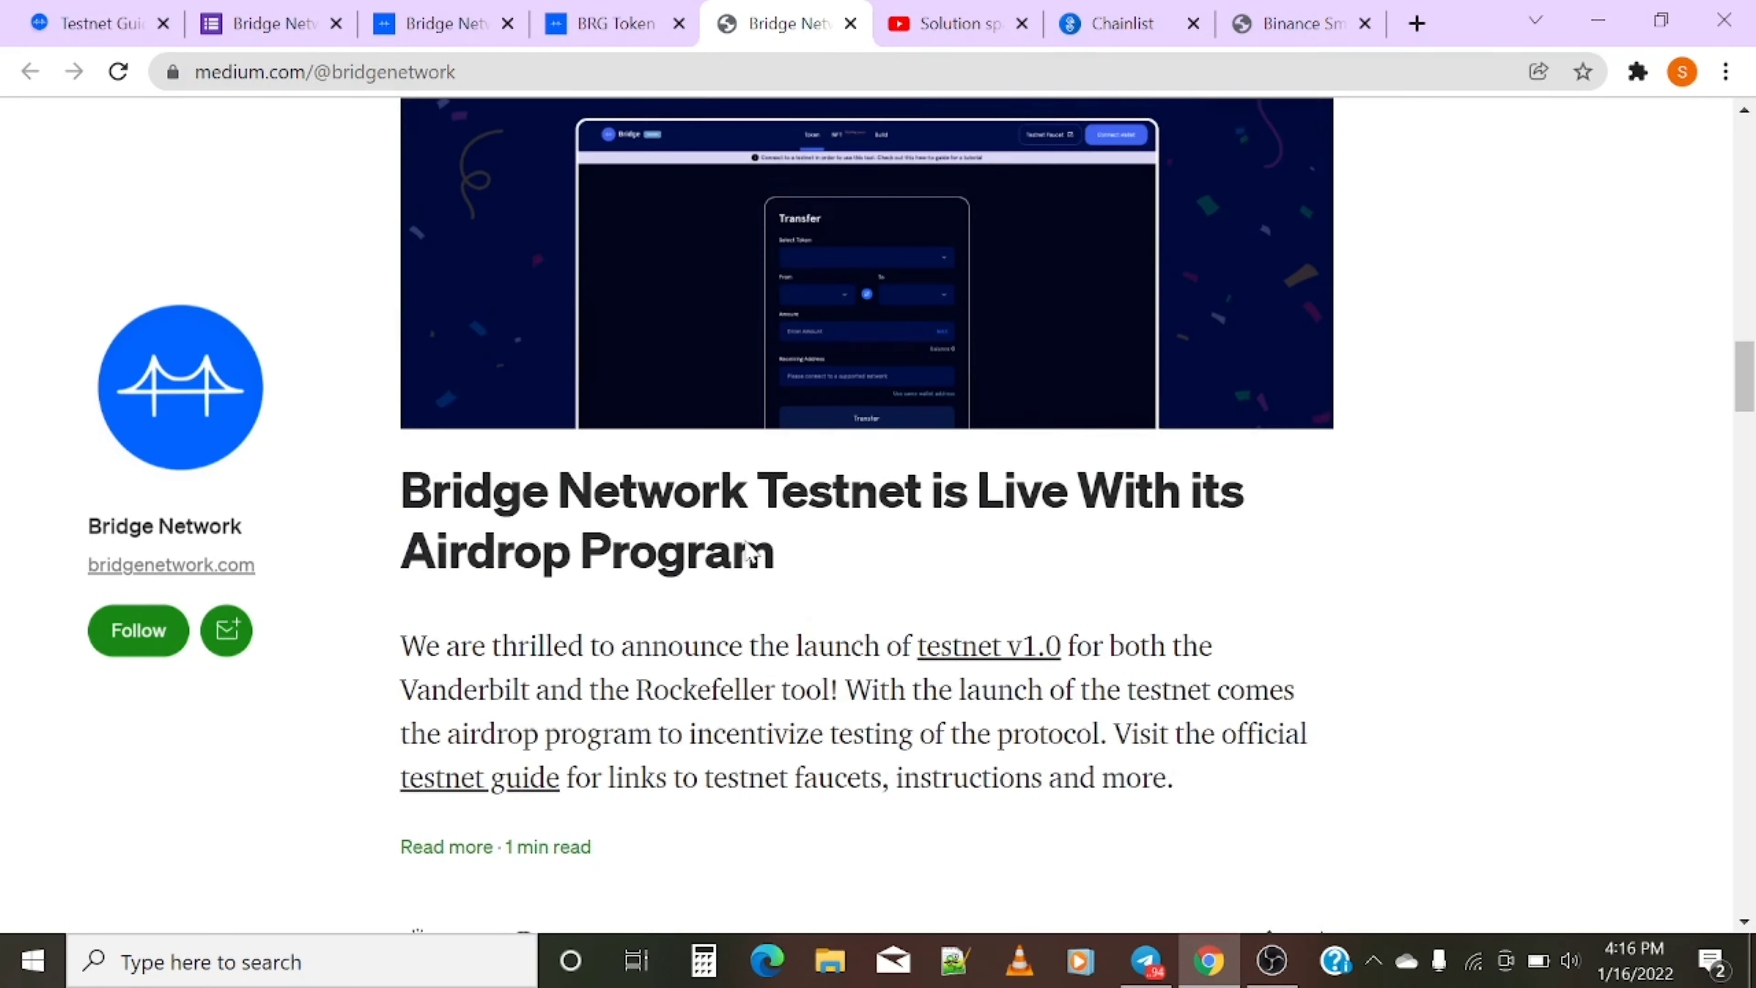